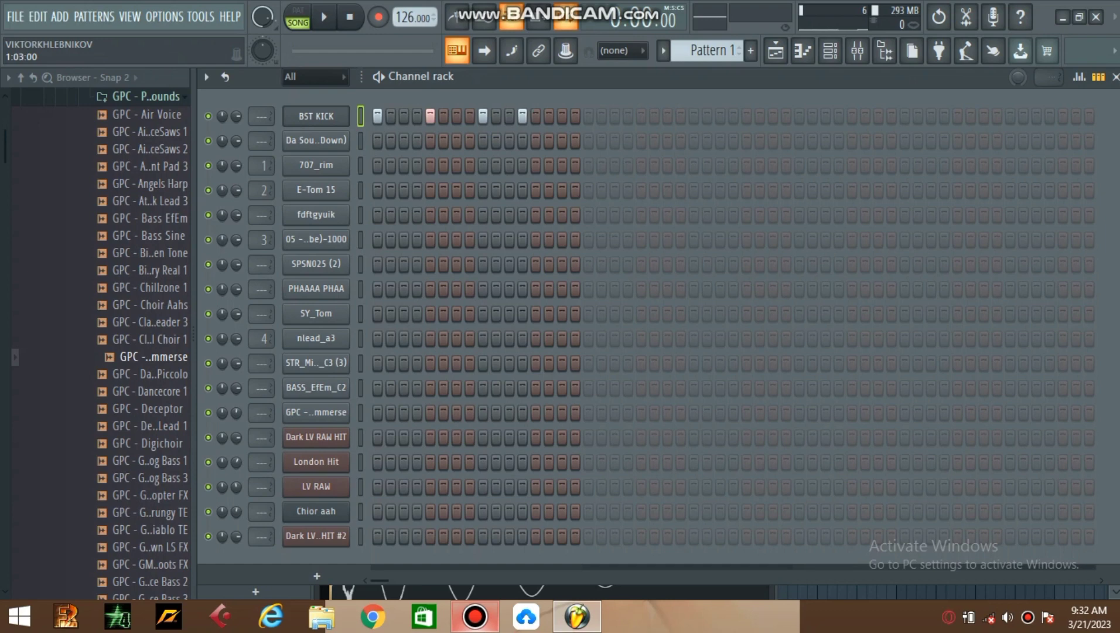
Step: Open the BST KICK channel in the piano roll and repeat its one-bar kick pattern until it fills eight bars
right_click(342, 116)
left_click(375, 114)
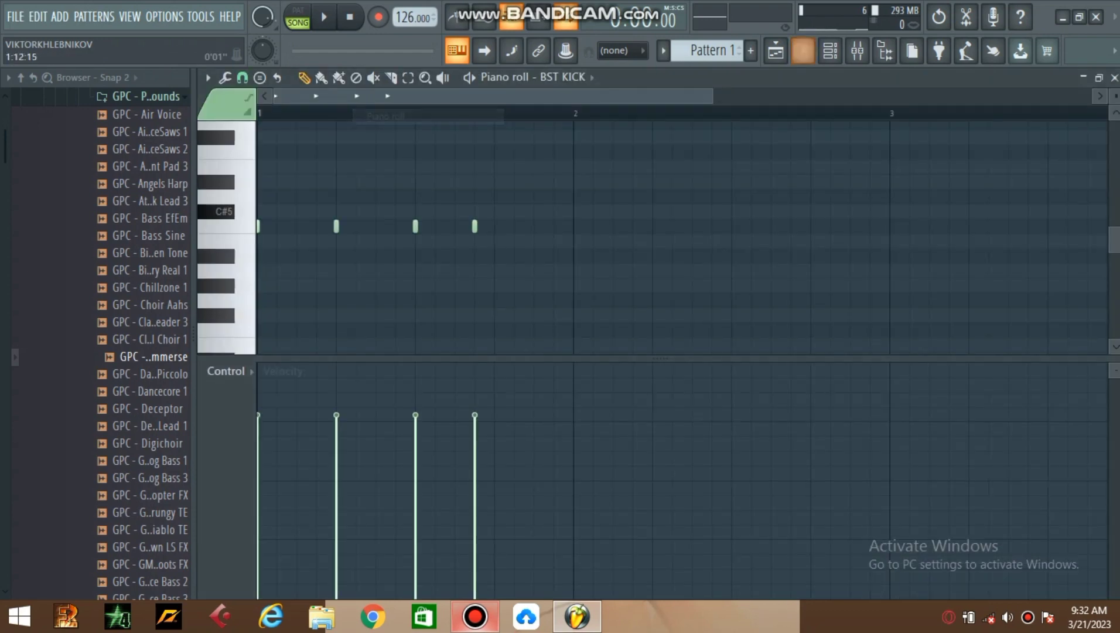
key("ctrl+a")
key("ctrl+b")
key("ctrl+b")
key("ctrl+b")
key("ctrl+b")
key("ctrl+b")
key("ctrl+b")
key("ctrl+b")
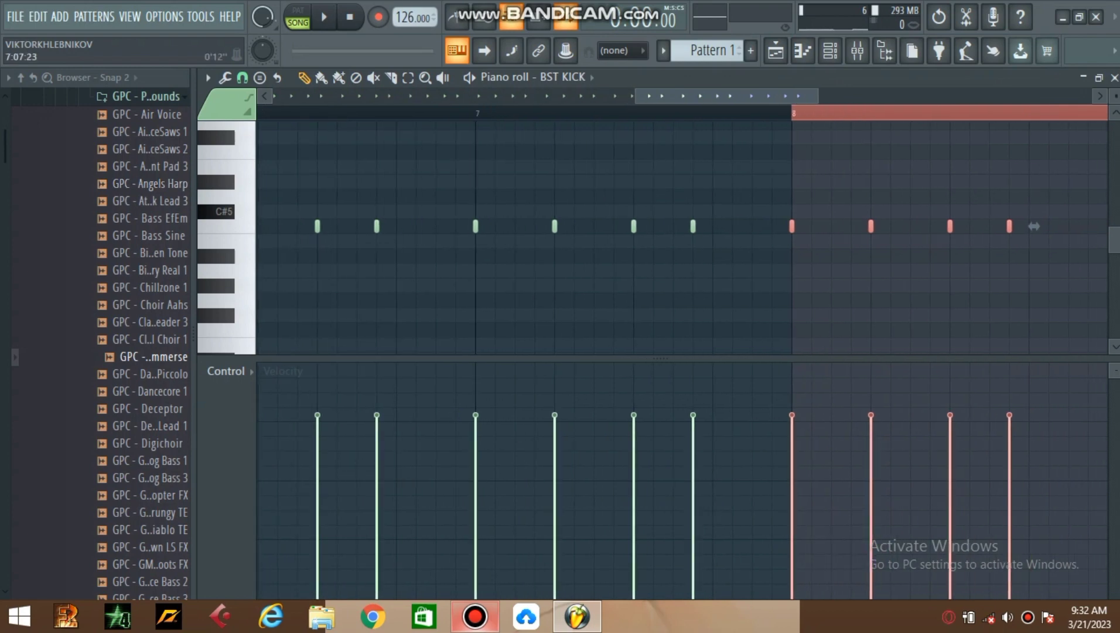
scroll(922, 226, "down", 4)
left_click(723, 227, "ctrl")
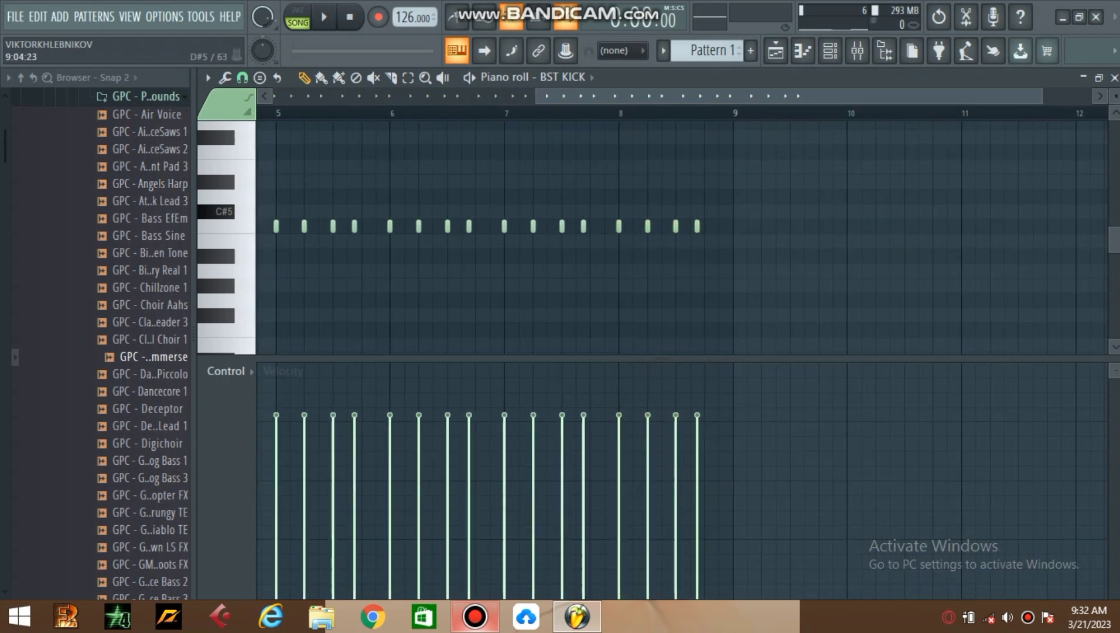
Step: Place Pattern 1 at the start of Track 1 in the playlist
left_click(776, 51)
left_click(575, 143)
left_click_drag(588, 144, 441, 144)
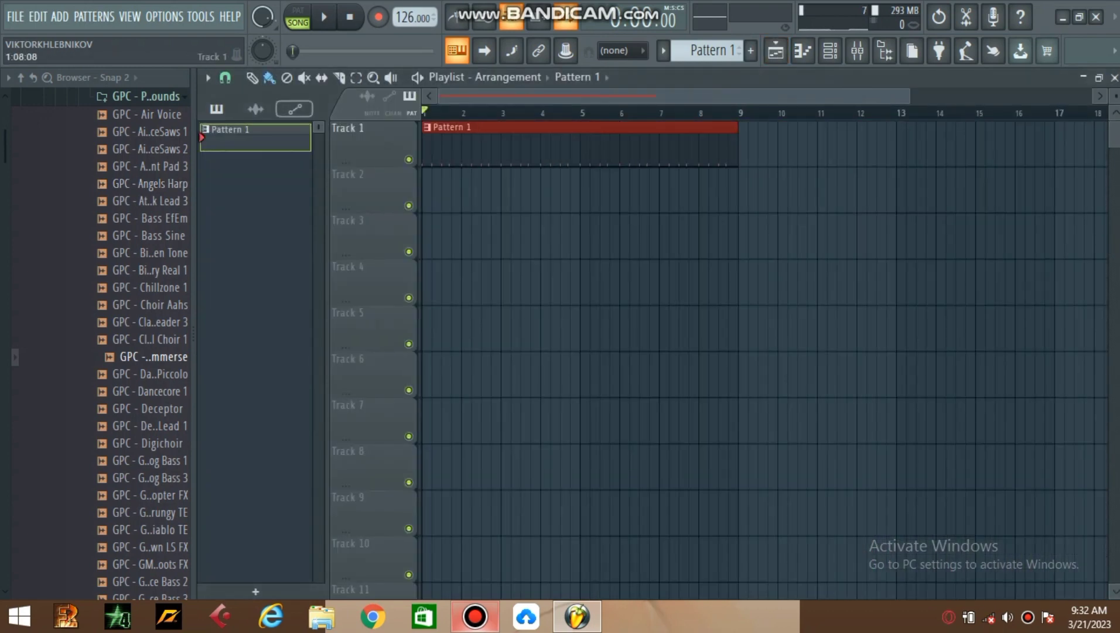
Step: Start song playback and turn on step looping in the channel rack
key("space")
left_click(830, 50)
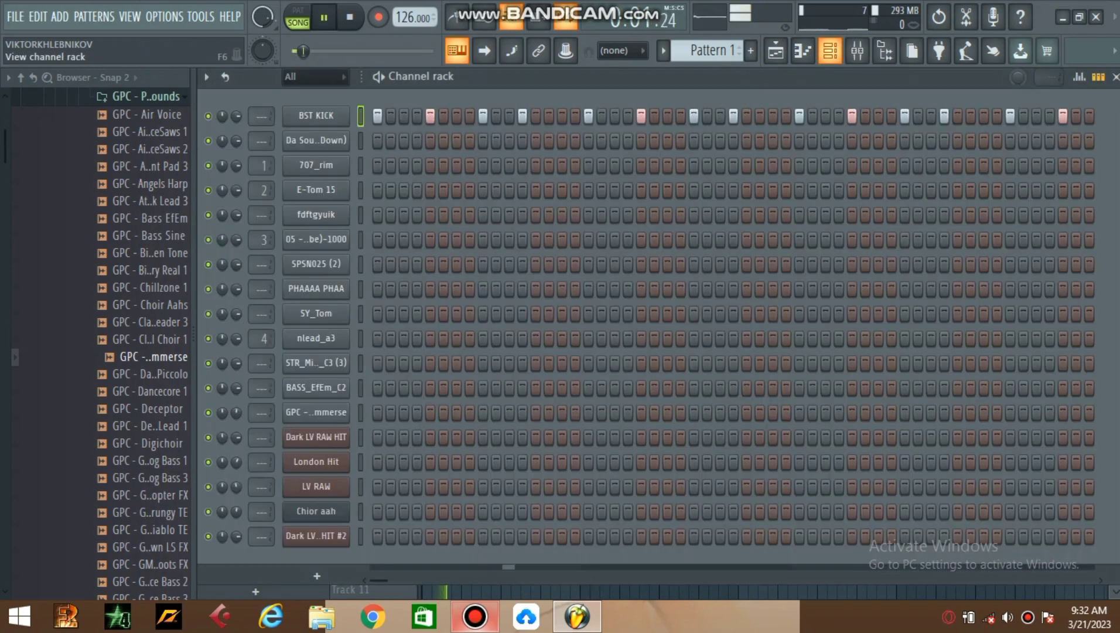
left_click(225, 77)
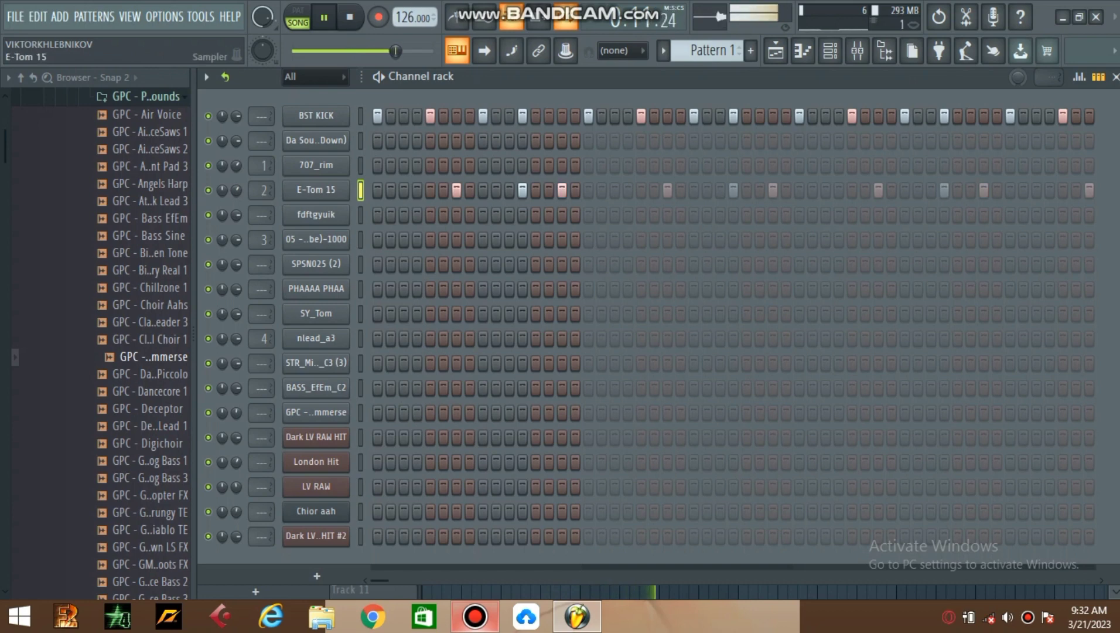
Step: Review the sampler settings of the E-Tom 15 channel
left_click(316, 189)
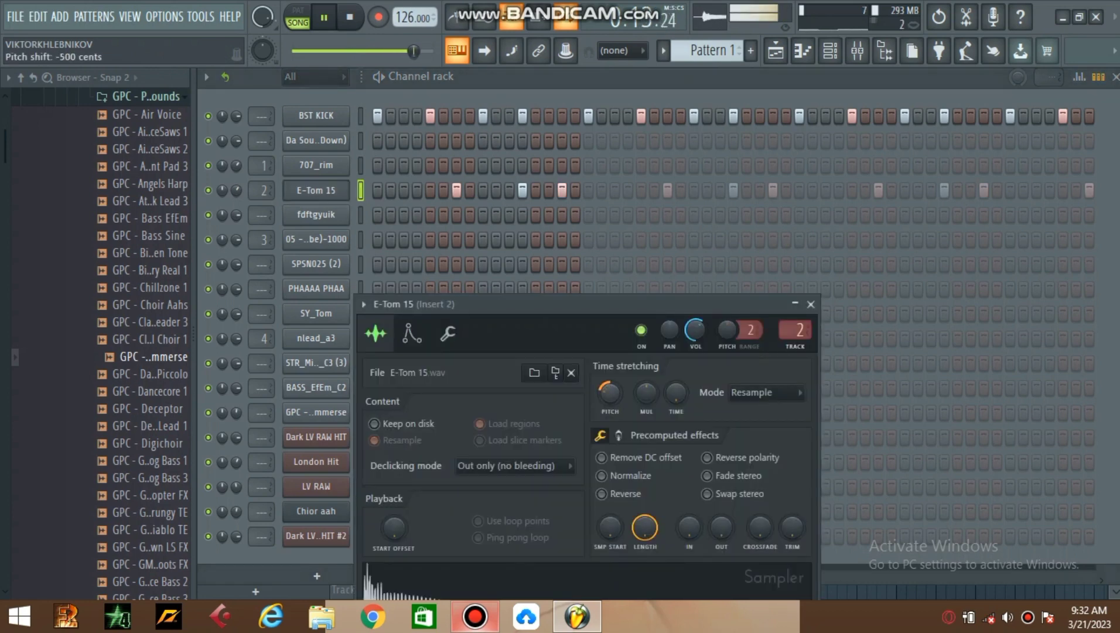
left_click(316, 190)
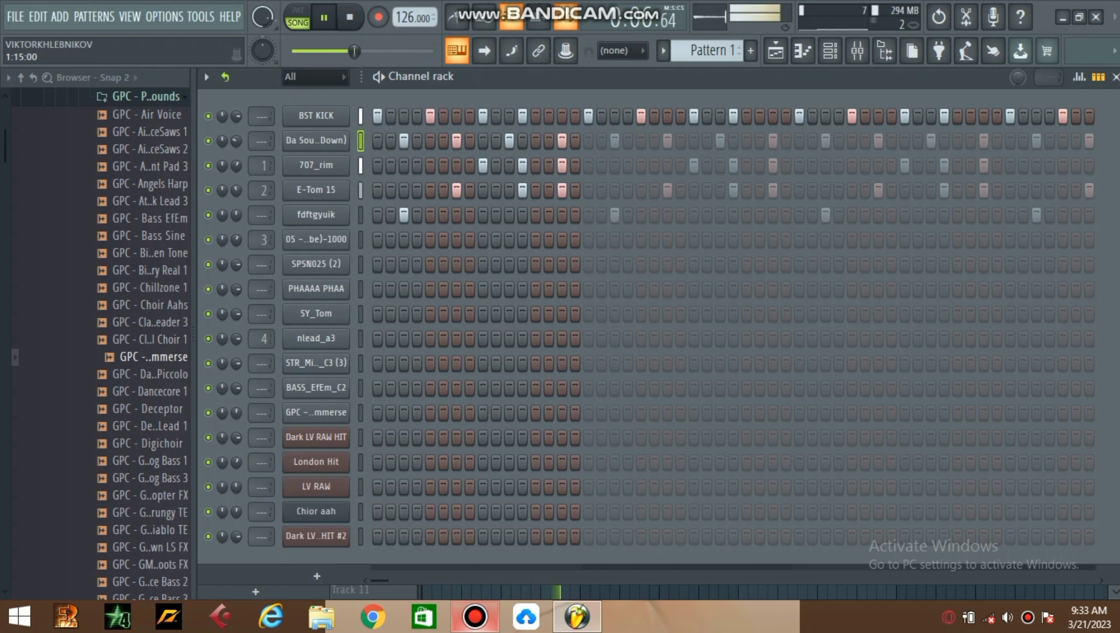
Step: Route the Da Soul Boyz-Black Throne (Step Down) channel to mixer insert 5 and load Fruity Reeverb 2 in its first effect slot
left_click(316, 140)
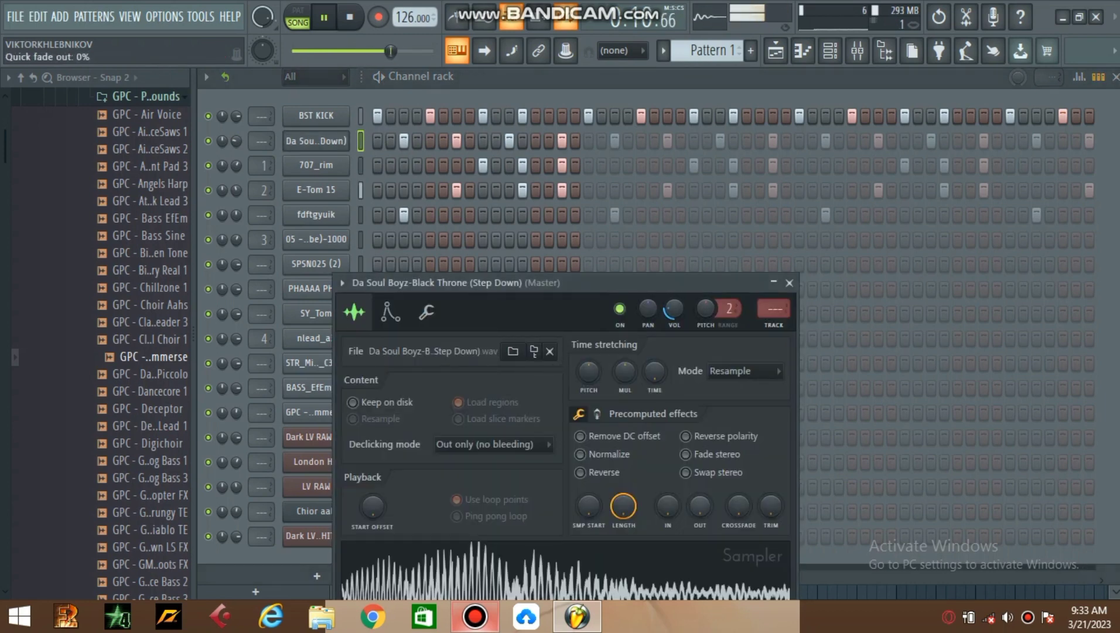
left_click(774, 309)
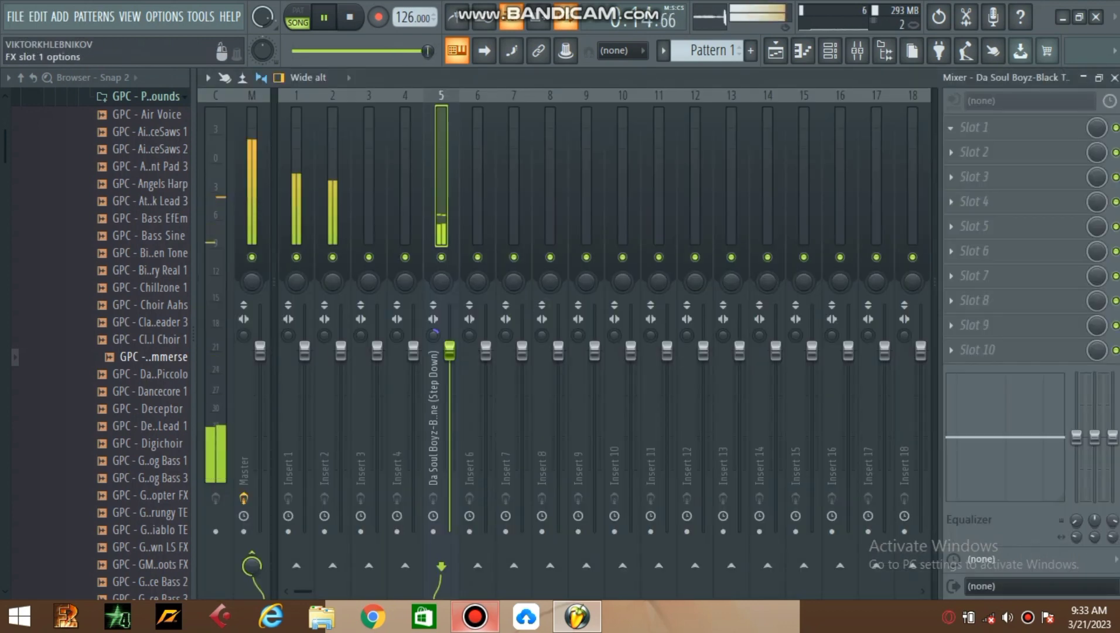
left_click(950, 127)
left_click(126, 242)
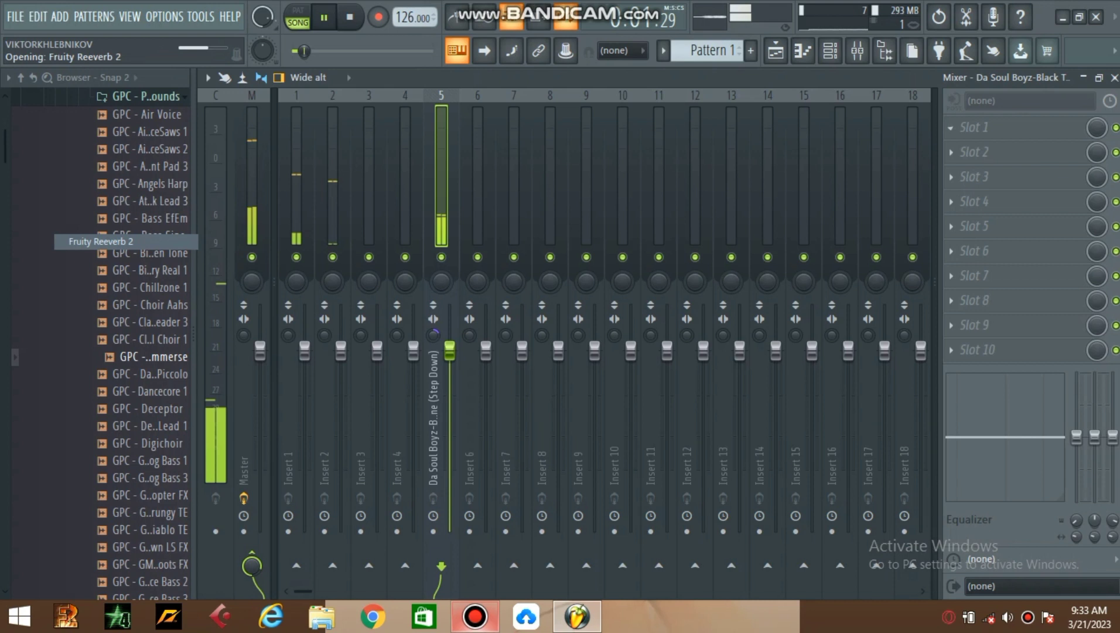
key("XF86AudioLowerVolume")
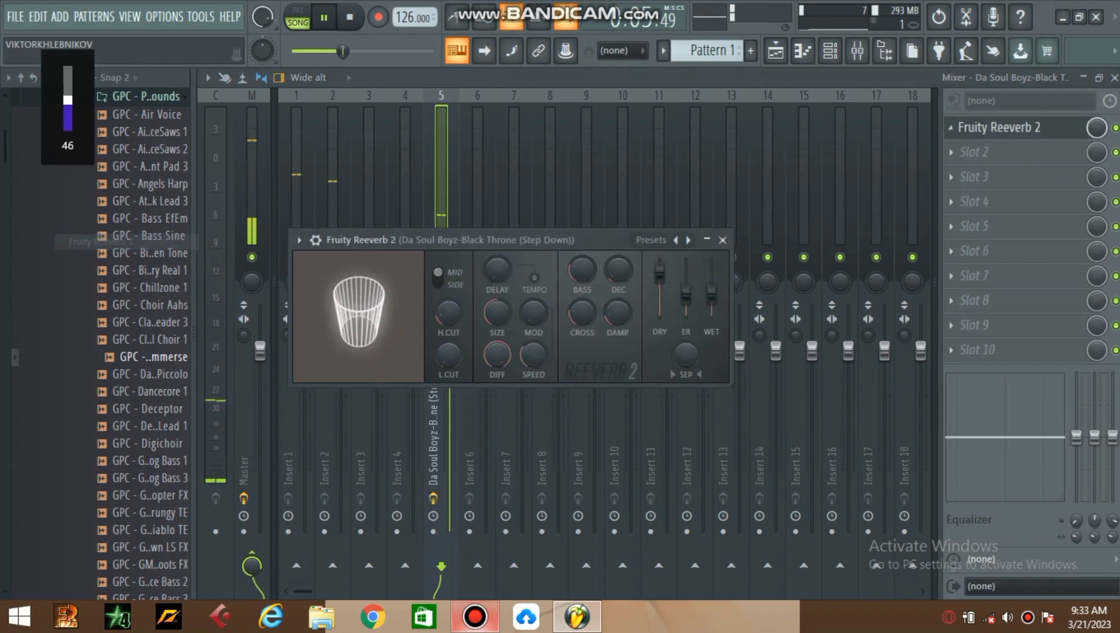
left_click(252, 162)
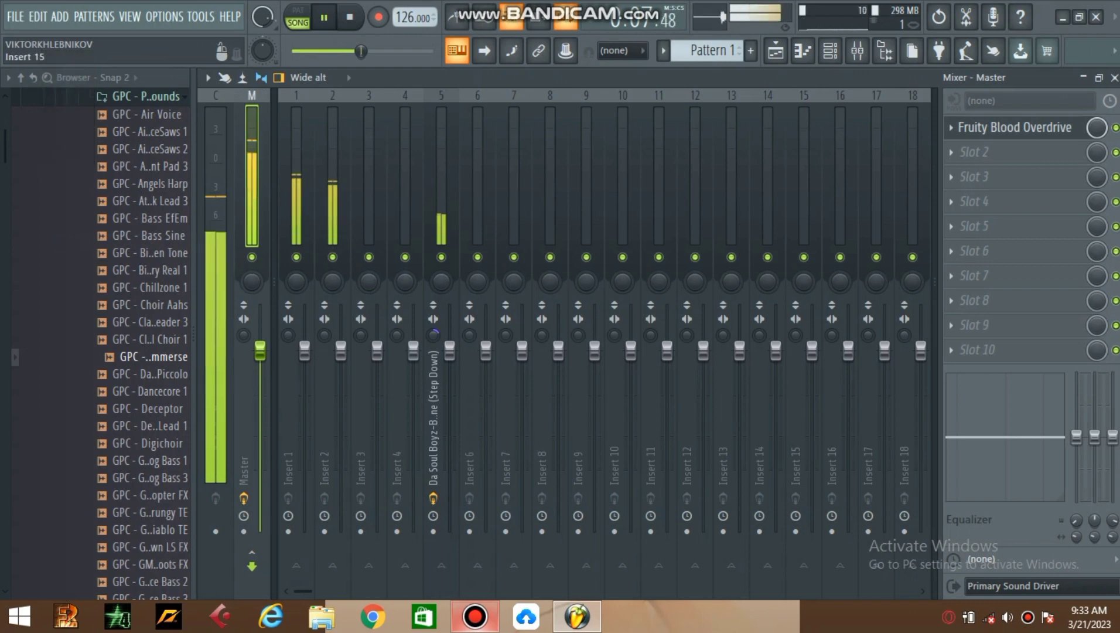
Step: Open the STR_Mixo_C3 (3) channel in the piano roll and turn its note looping off
left_click(829, 51)
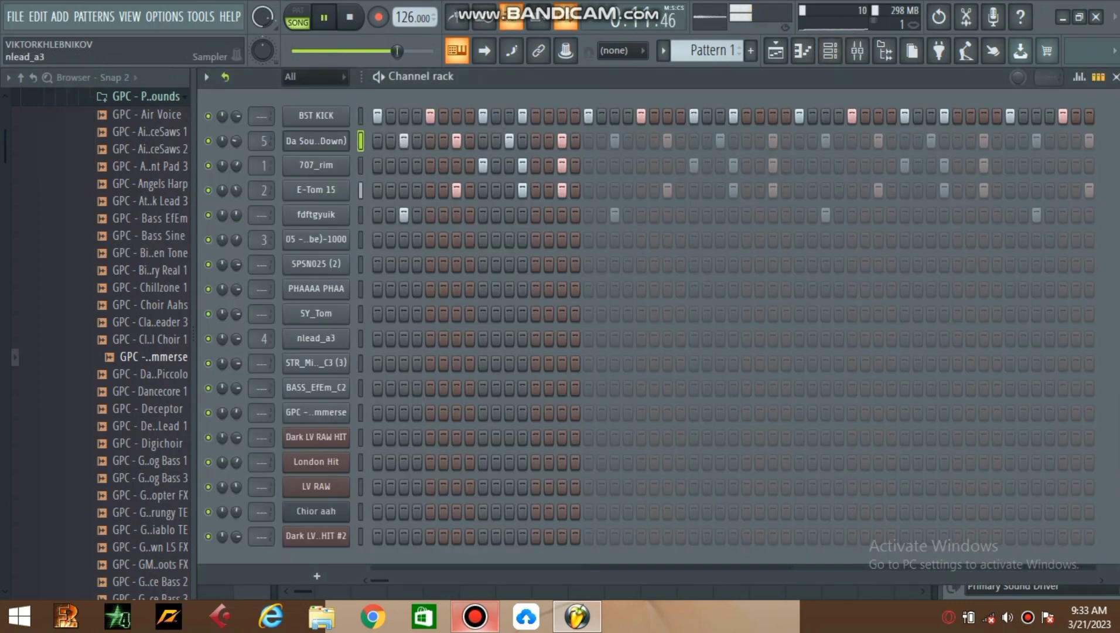
right_click(317, 363)
left_click(235, 363)
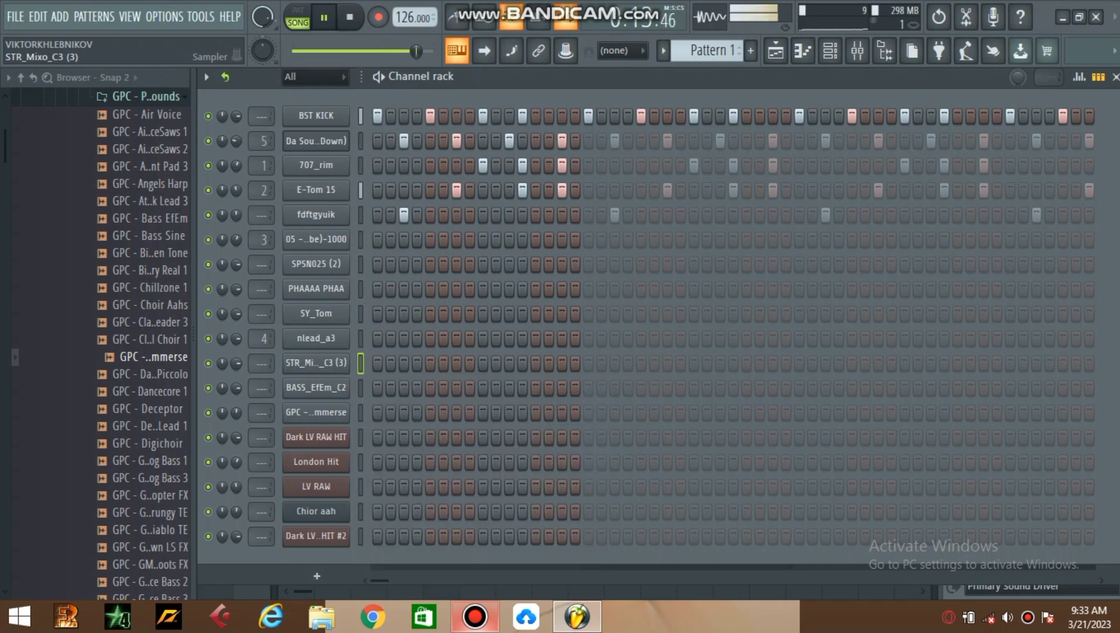
left_click_drag(236, 363, 236, 410)
right_click(316, 362)
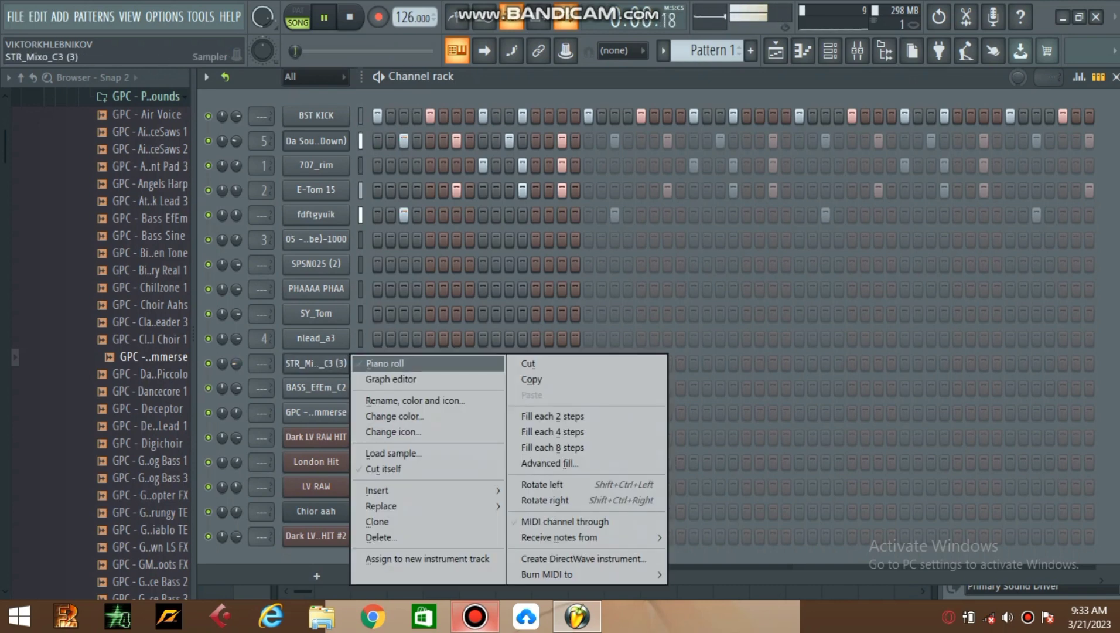
left_click(383, 363)
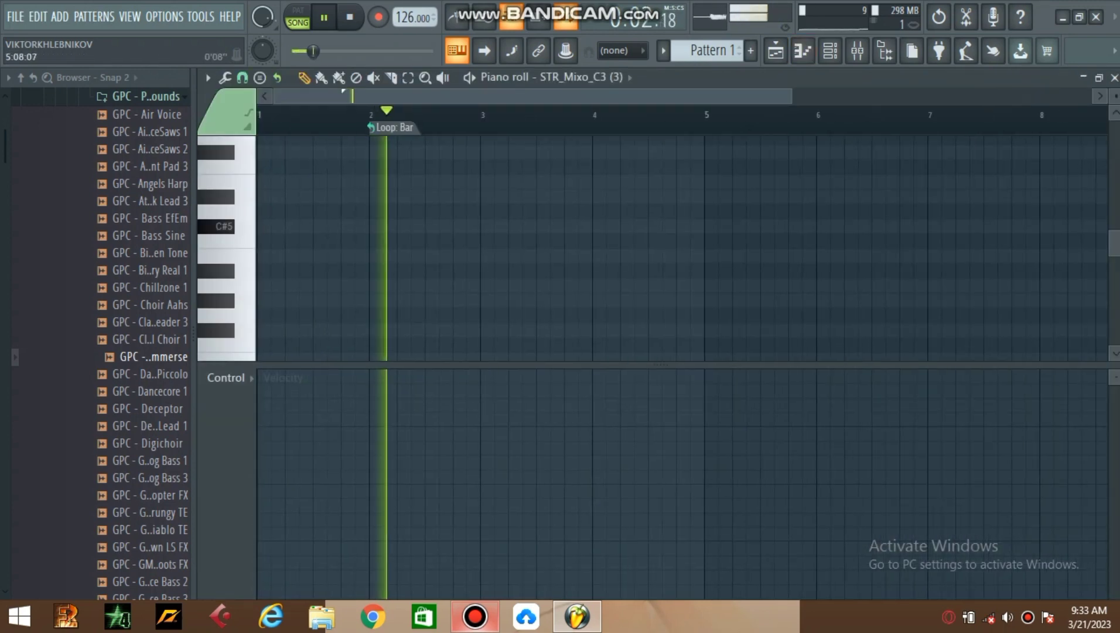
left_click(375, 126)
left_click(418, 150)
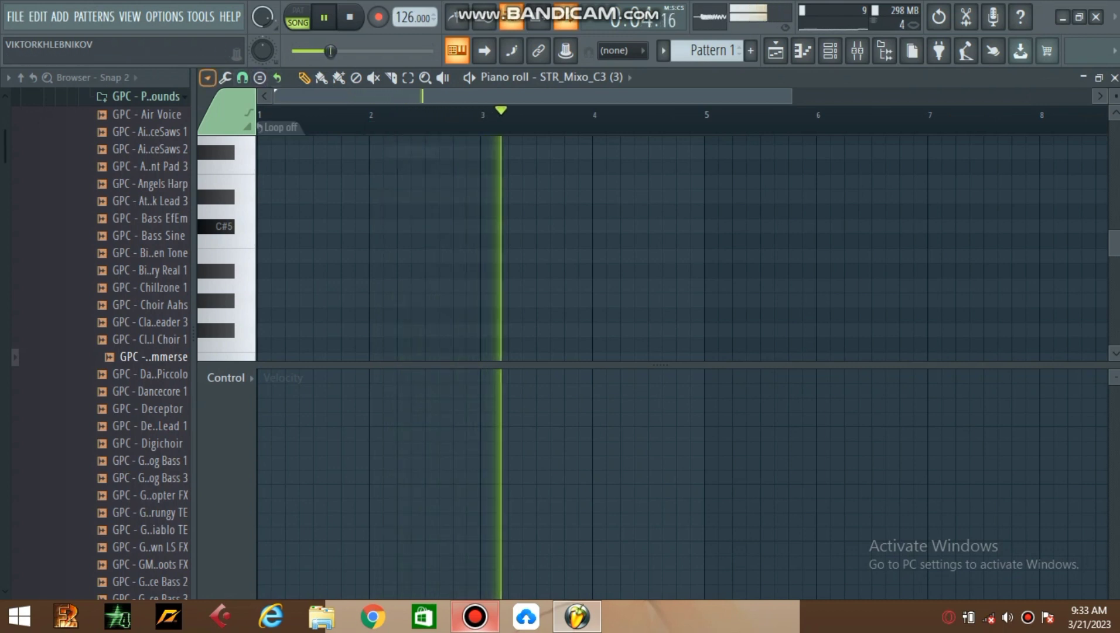
Step: Set the piano roll's scale highlighting root to F# with the Minor Natural (Aeolian) scale
left_click(208, 78)
mouse_move(276, 161)
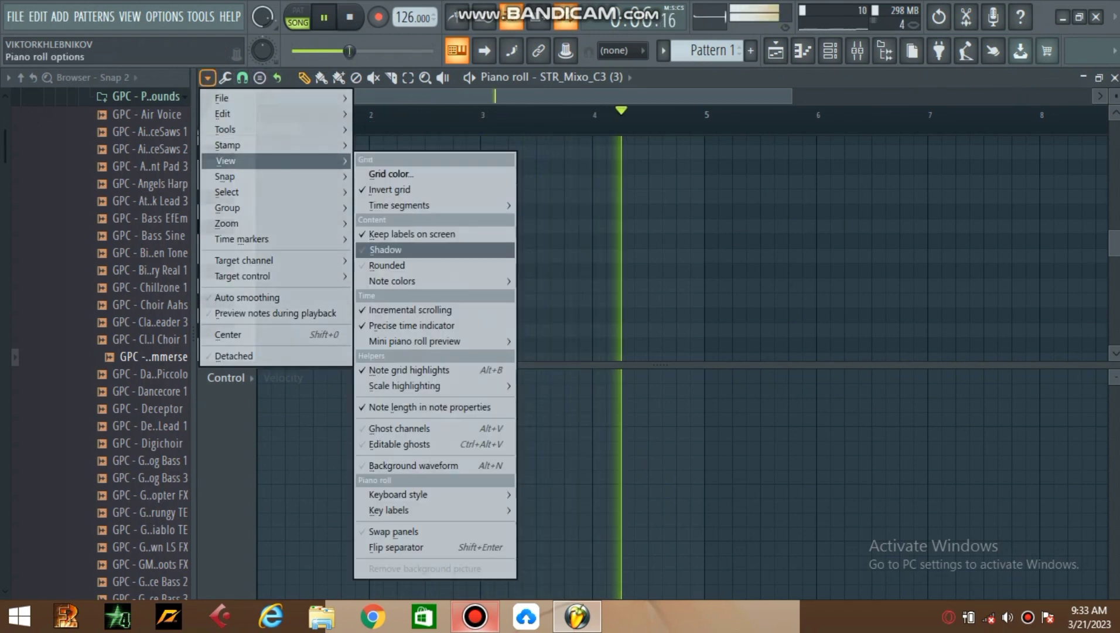
mouse_move(410, 385)
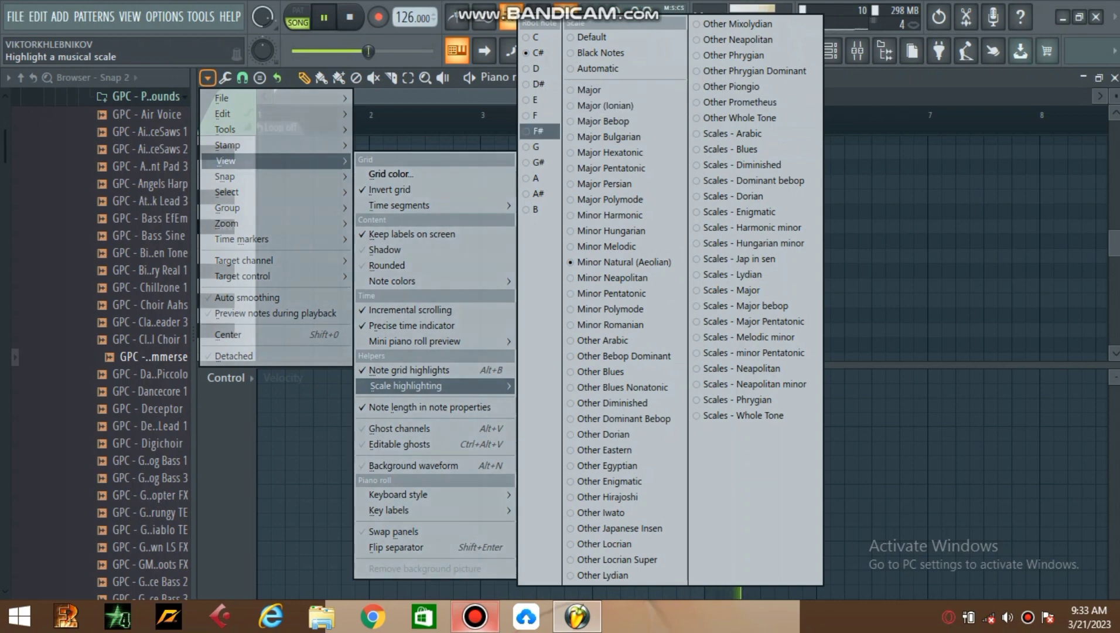
left_click(539, 131)
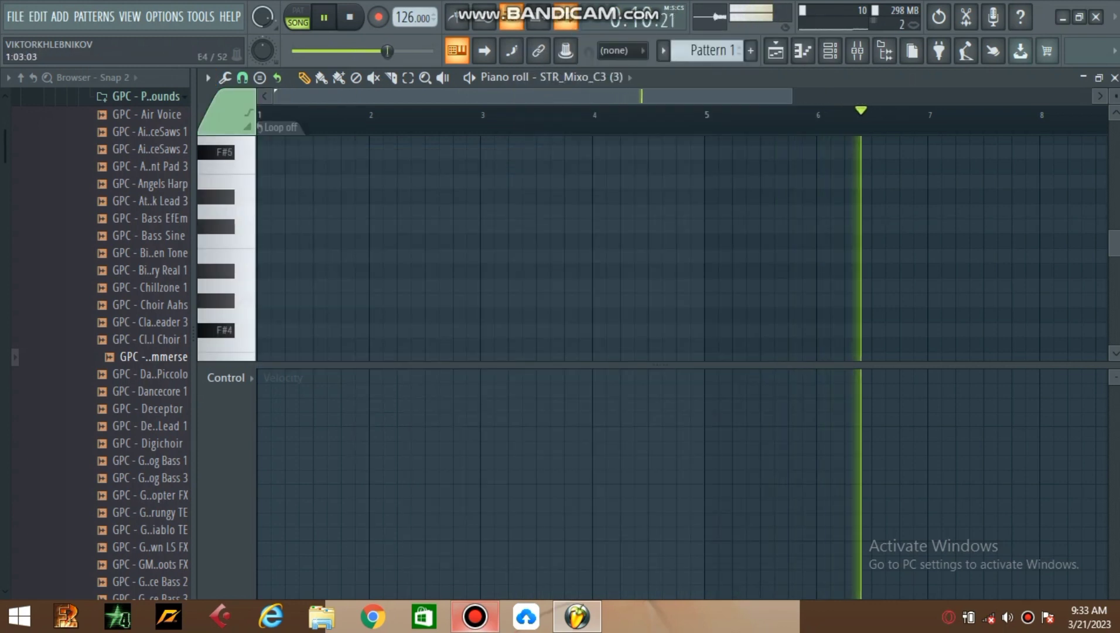
Step: Draw an eight-bar F# note from bar 1 for STR_Mixo_C3 (3) and transpose it down two octaves to F#2
left_click(263, 330)
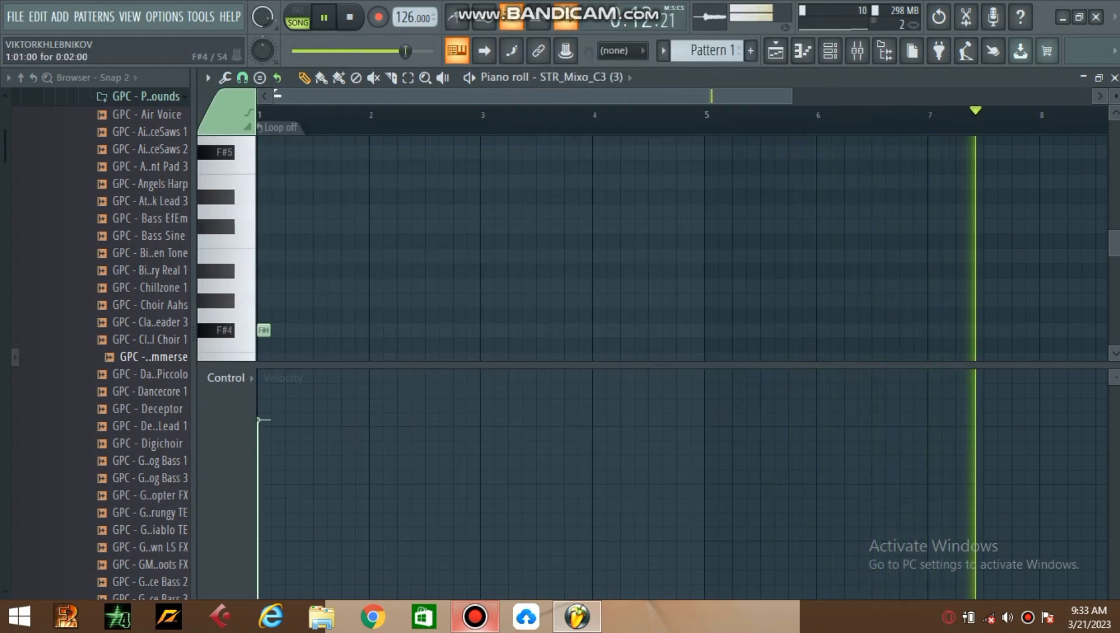
left_click_drag(269, 330, 951, 330)
key("ctrl+Down")
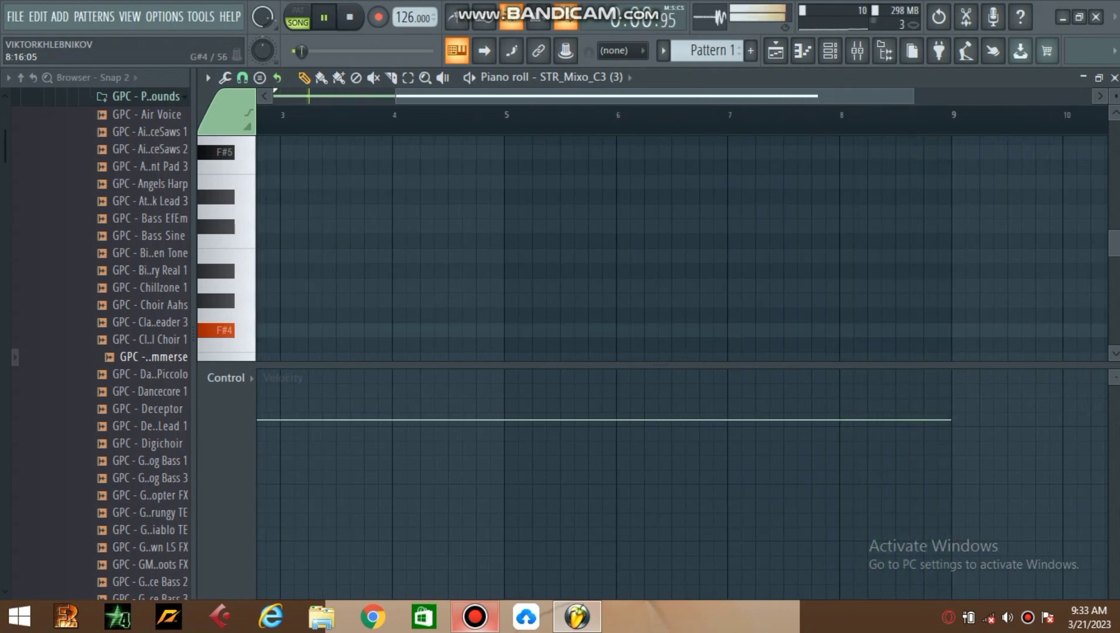
scroll(946, 304, "down", 2)
scroll(585, 96, "down", 3)
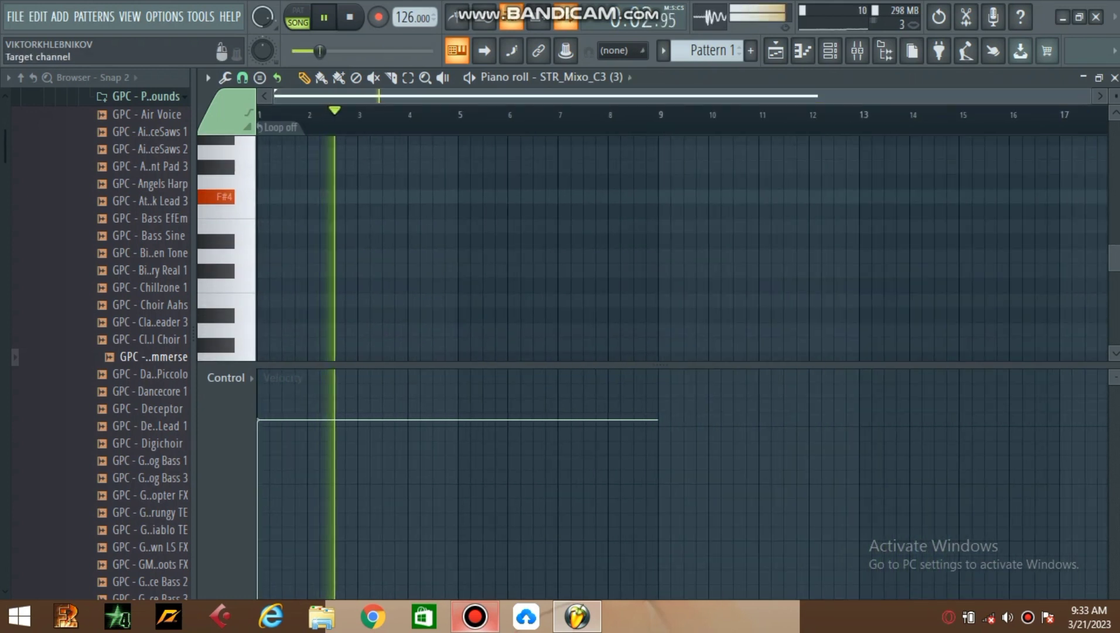
scroll(483, 120, "down", 3)
scroll(482, 121, "down", 2)
key("ctrl+Down")
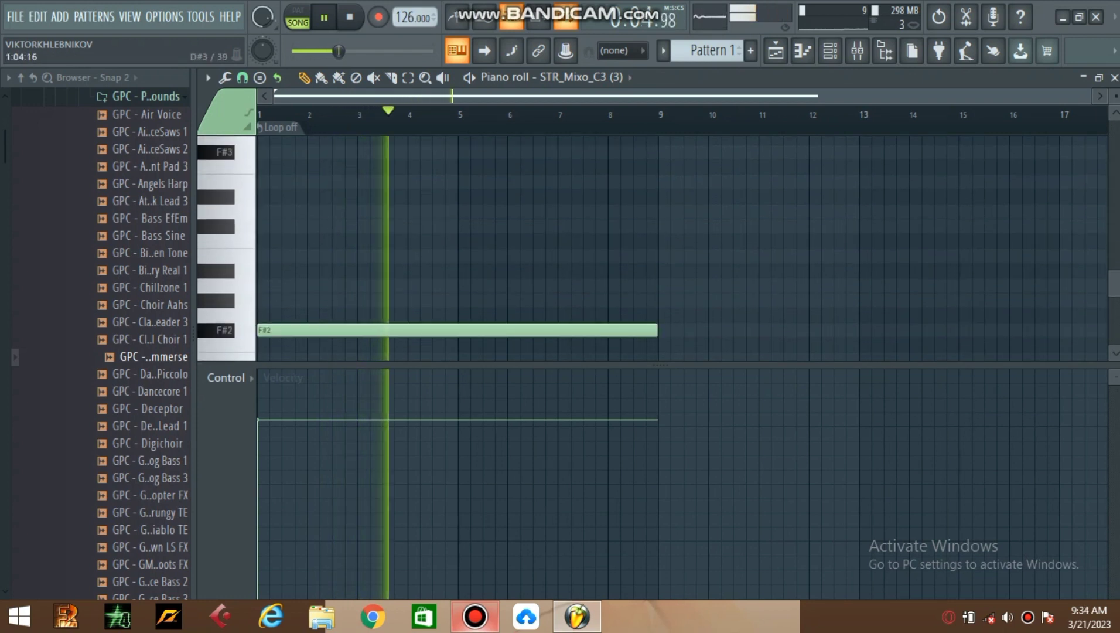
Step: Add an eight-bar F#3 note starting at bar 1, with a lower velocity than the F#2 note
left_click(269, 153)
left_click_drag(267, 365, 267, 356)
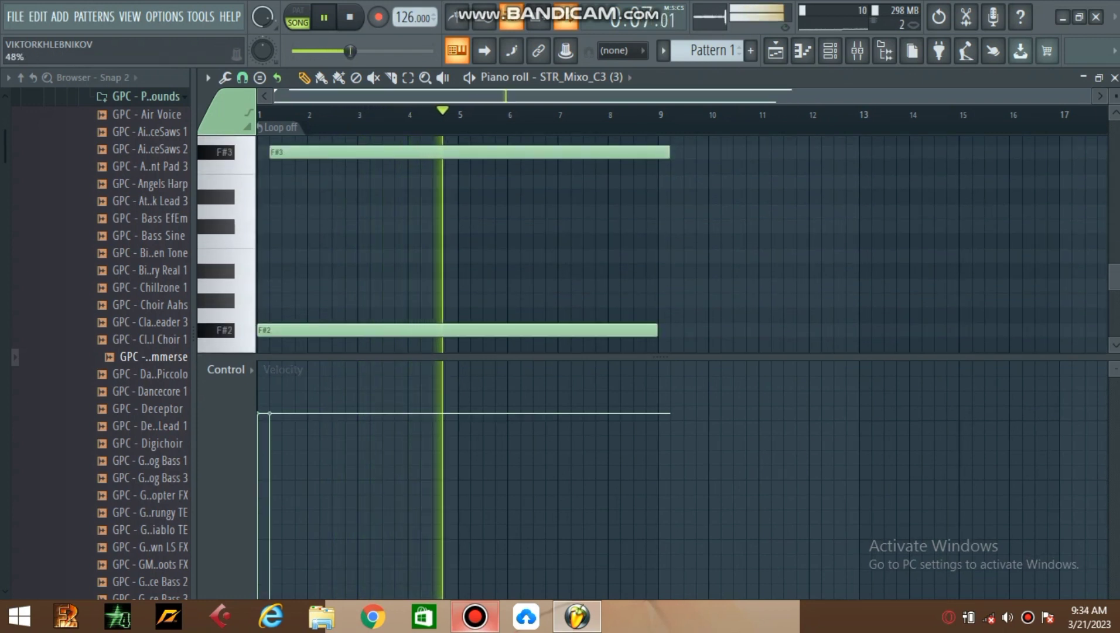
left_click(267, 449)
left_click_drag(268, 449, 270, 456)
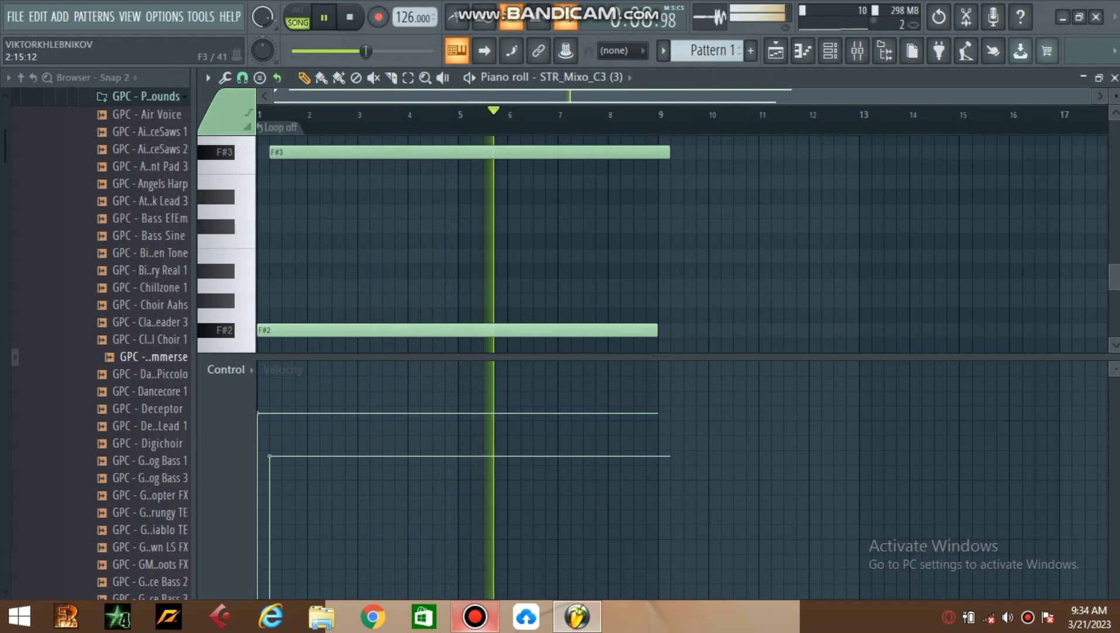
left_click(361, 167)
right_click(361, 167)
left_click_drag(370, 167, 376, 166)
right_click(389, 167)
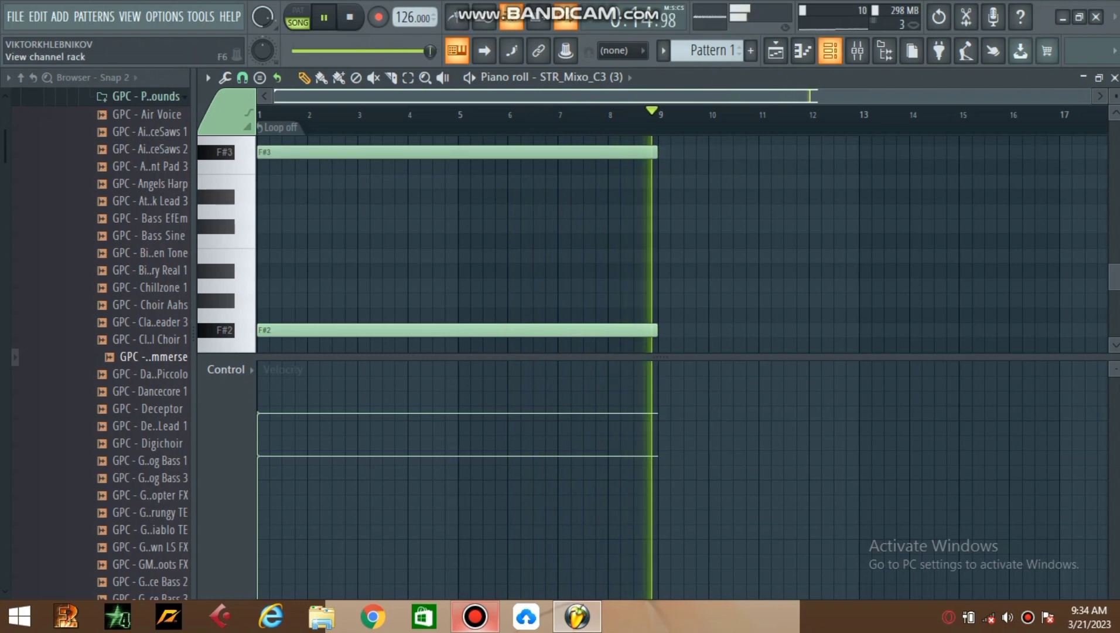
Step: Copy the notes of the STR_Mixo_C3 (3) channel and paste them into the nlead_a3 channel
left_click(829, 50)
right_click(316, 363)
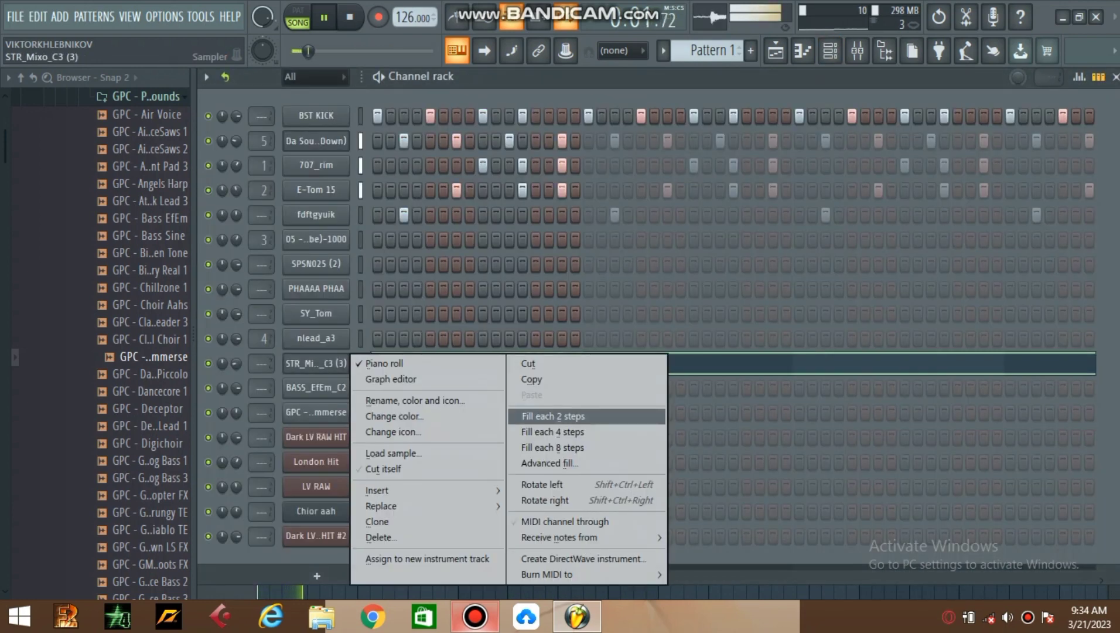
left_click(532, 379)
right_click(316, 338)
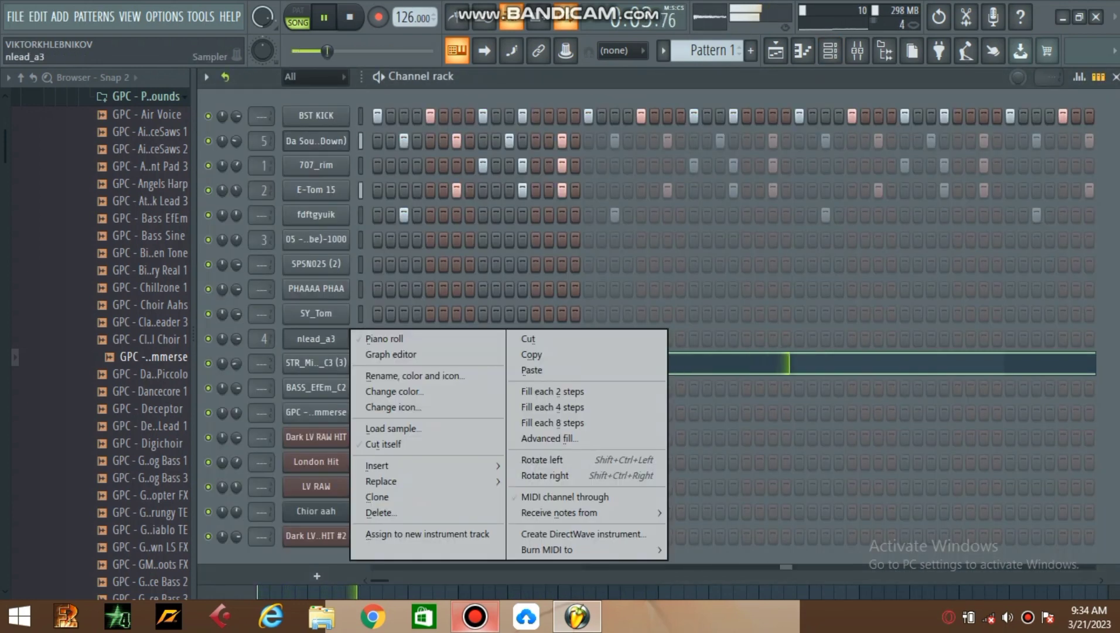
left_click(531, 370)
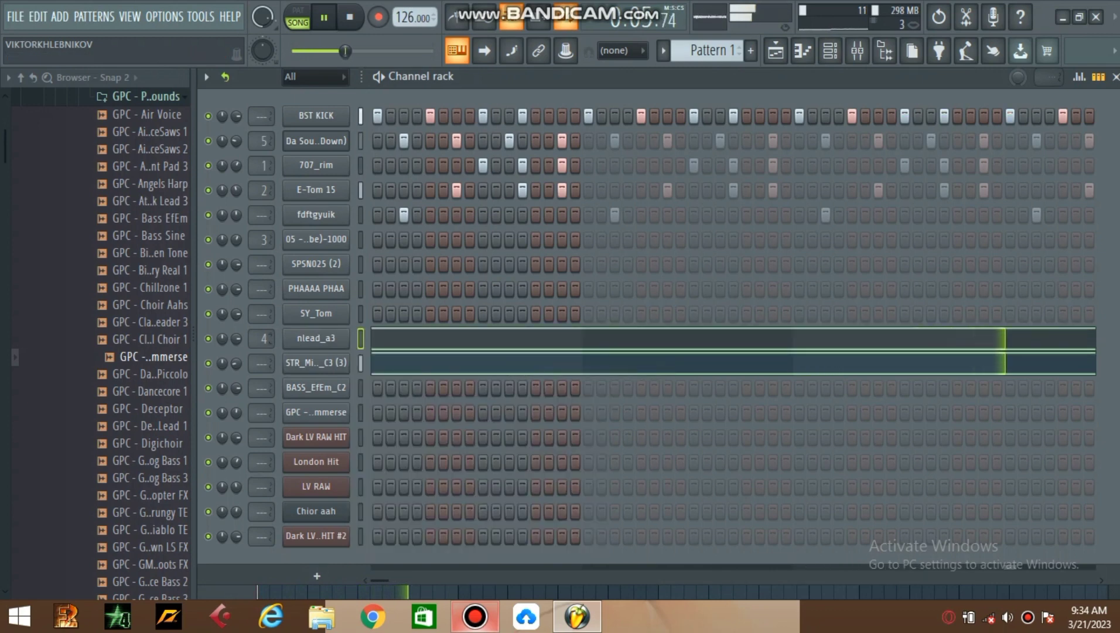
Step: Open the nlead_a3 notes in the piano roll and delete the lower F#2 note
left_click(410, 334)
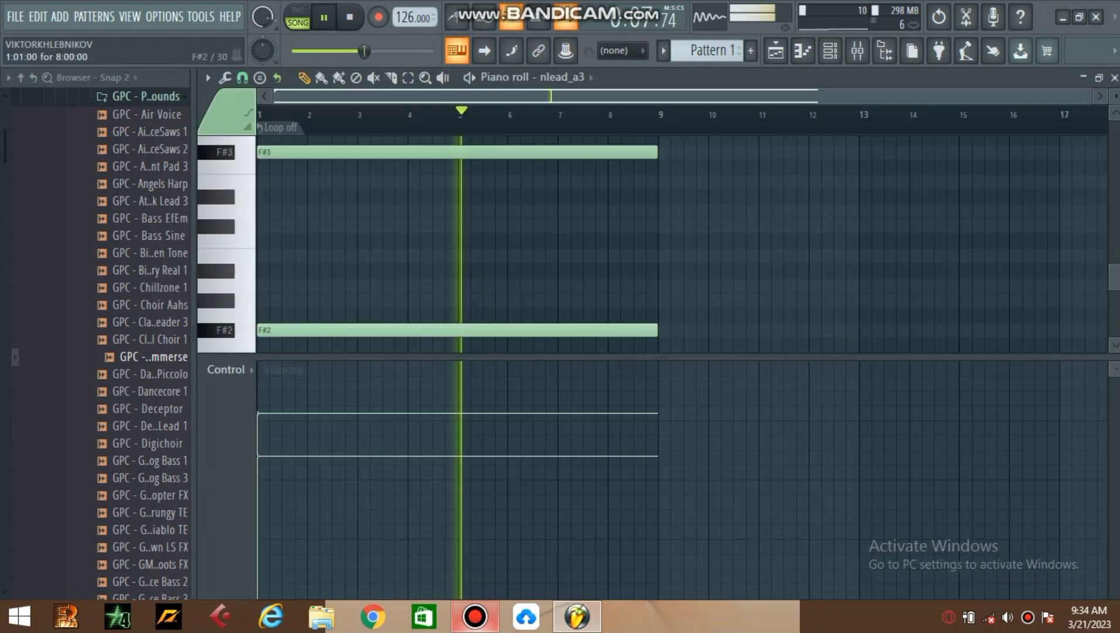
right_click(410, 329)
right_click(412, 152)
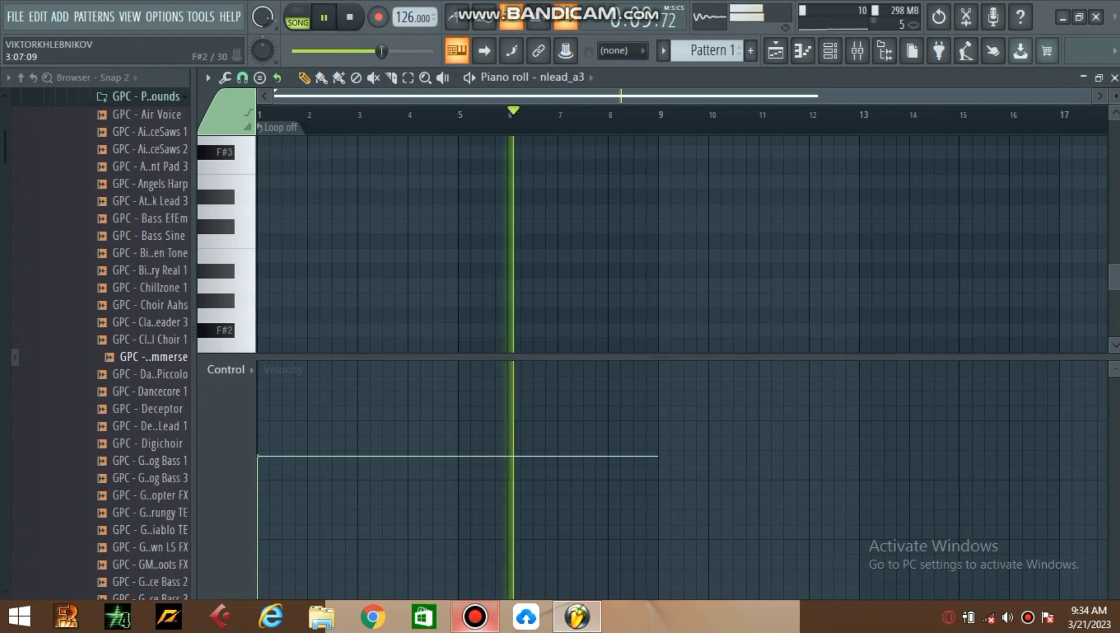
Step: Add a hit on step 15 of the PHAAAA PHAA channel in the channel rack
key("F6")
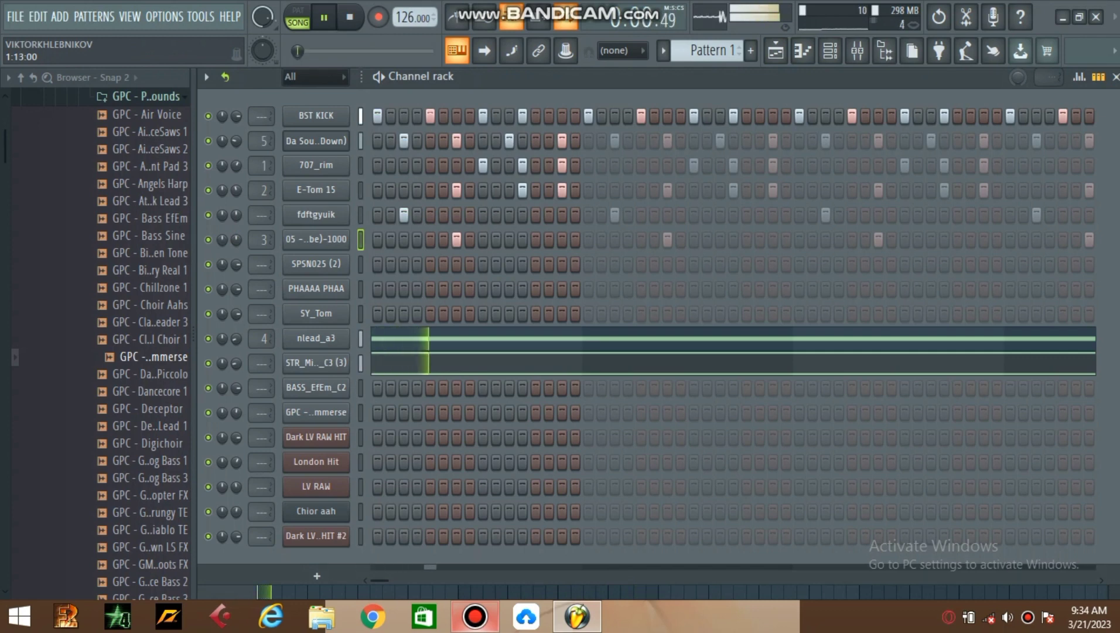
left_click(562, 288)
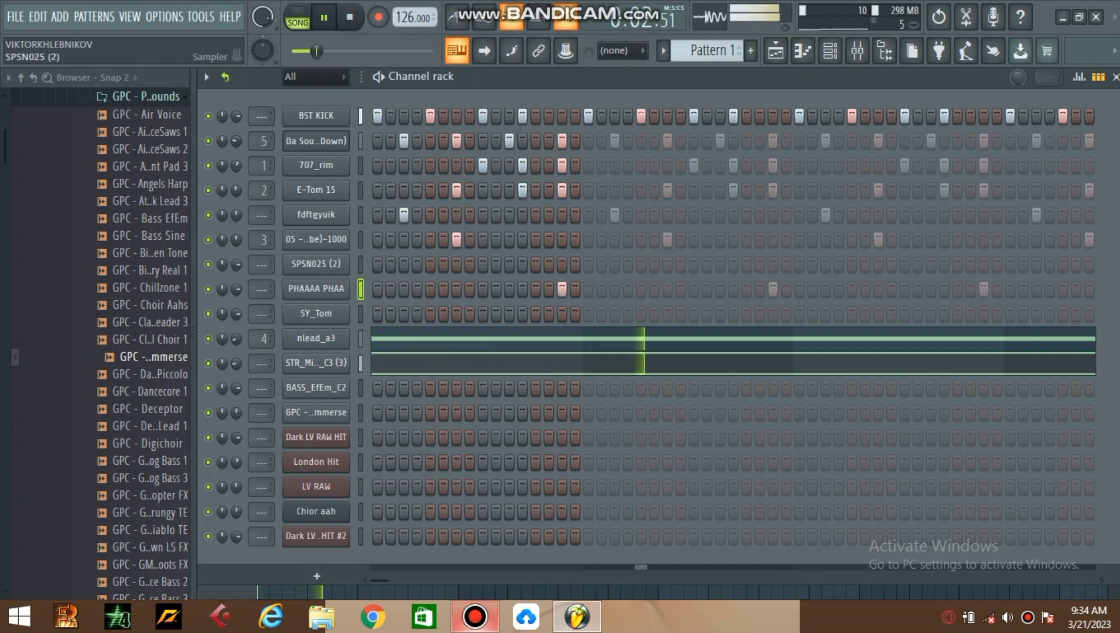
Step: Set the PHAAAA PHAA sample's time-stretching pitch to -400 cents and its stretch mode to Auto
left_click(316, 338)
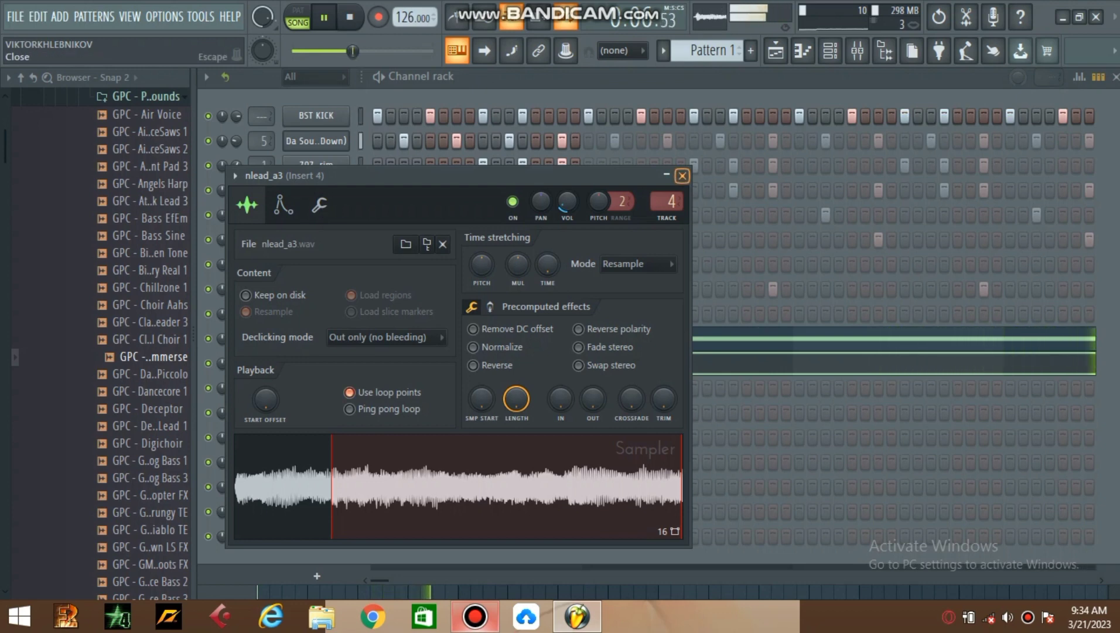
left_click(682, 175)
left_click(316, 288)
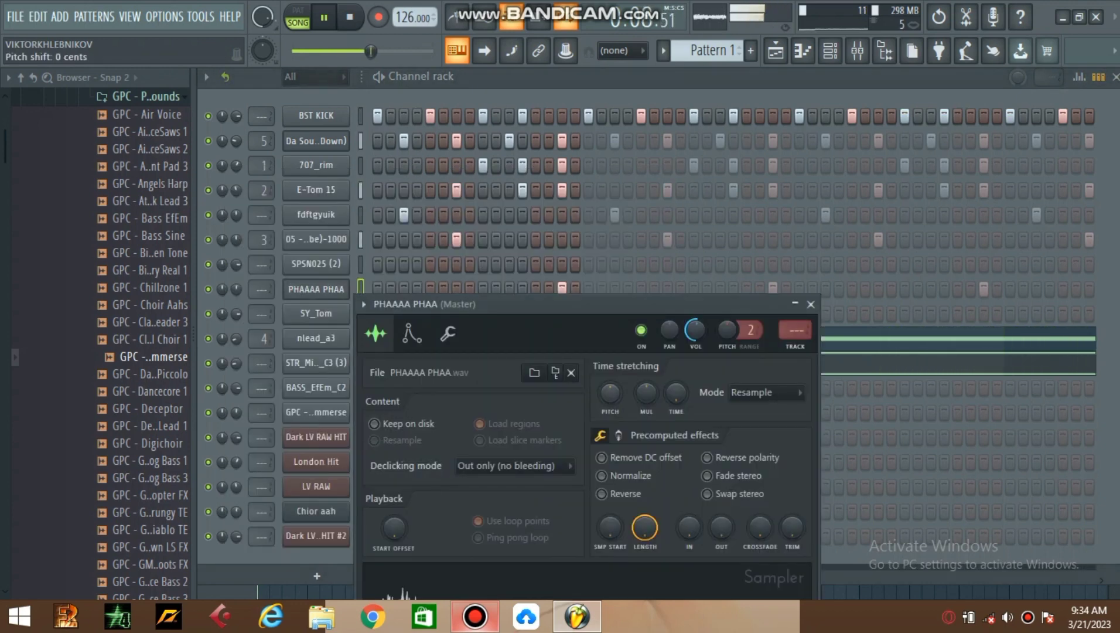
left_click_drag(610, 393, 610, 402)
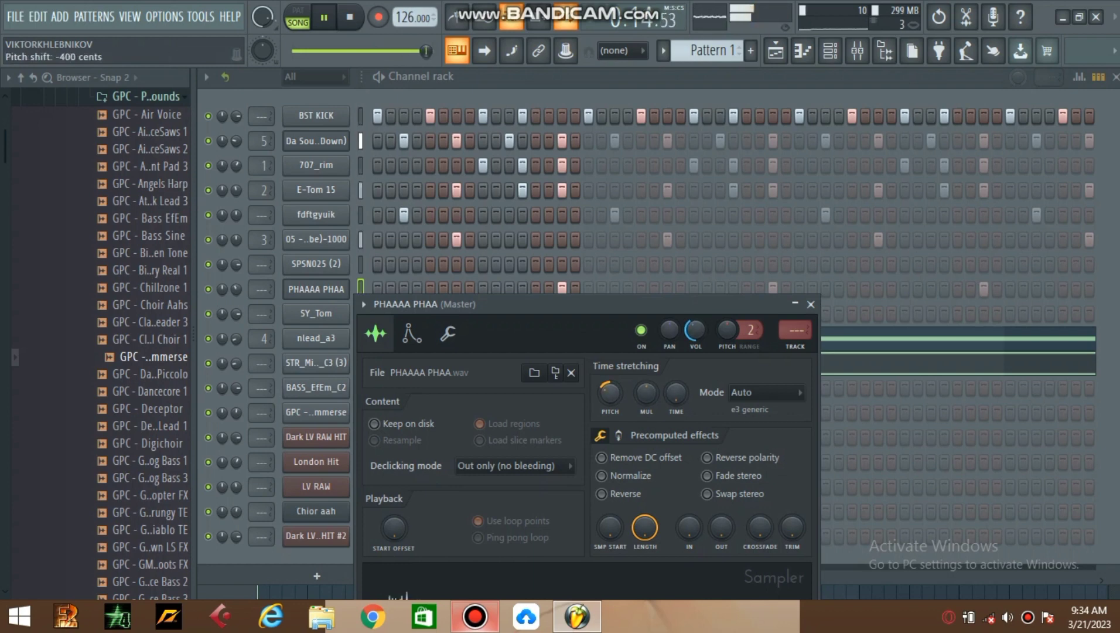
key("Escape")
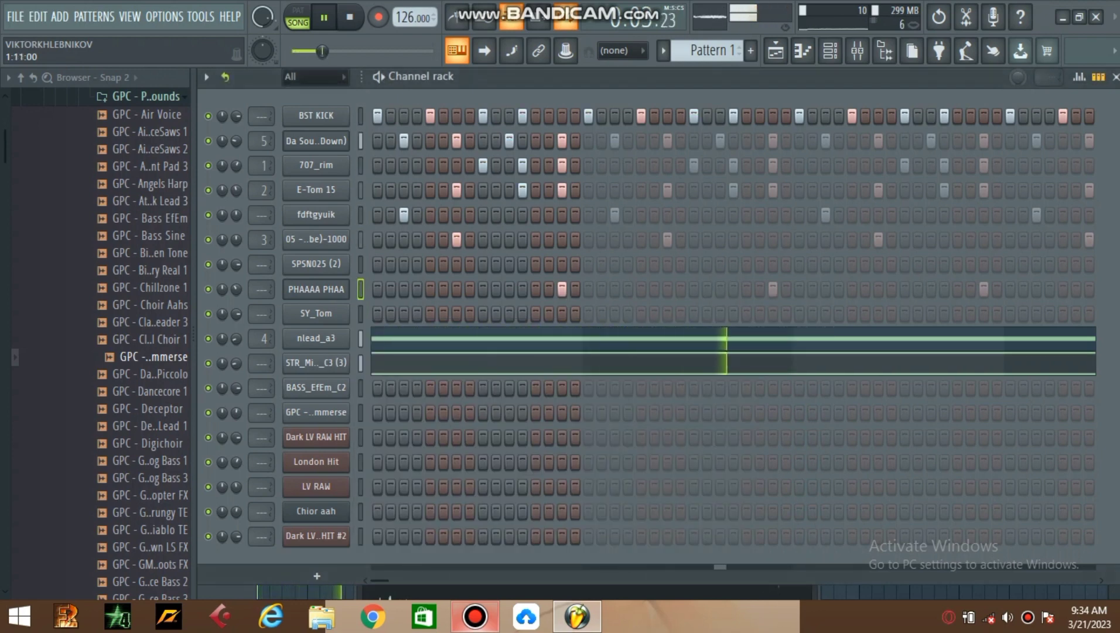
Step: Add hits on steps 3, 11 and 15 of the 05 -...be)-1000 channel and lower its volume
left_click(509, 240)
left_click(404, 239)
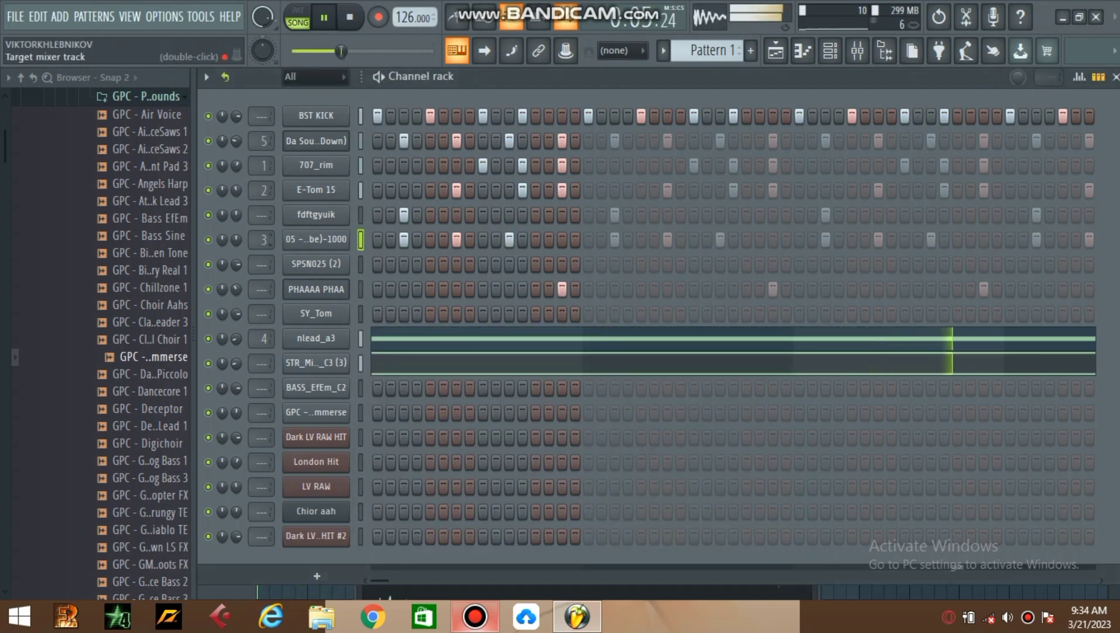
left_click_drag(236, 239, 236, 256)
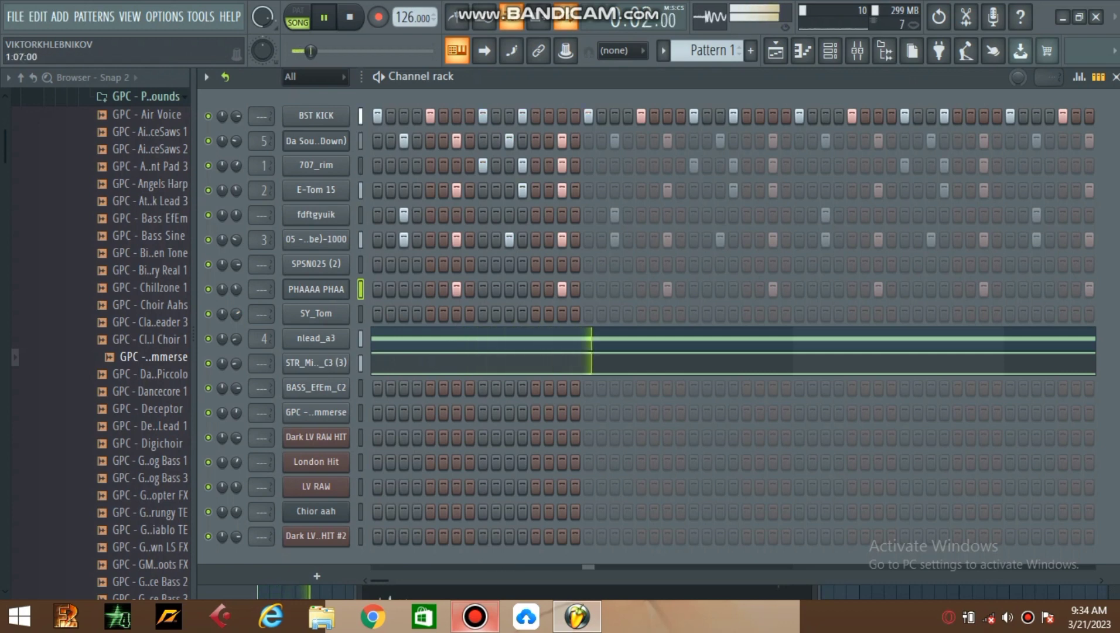
Step: Add hits on steps 9, 12 and 15 of the SY_Tom channel, and mute and unmute the BST KICK channel
left_click(483, 314)
left_click(523, 314)
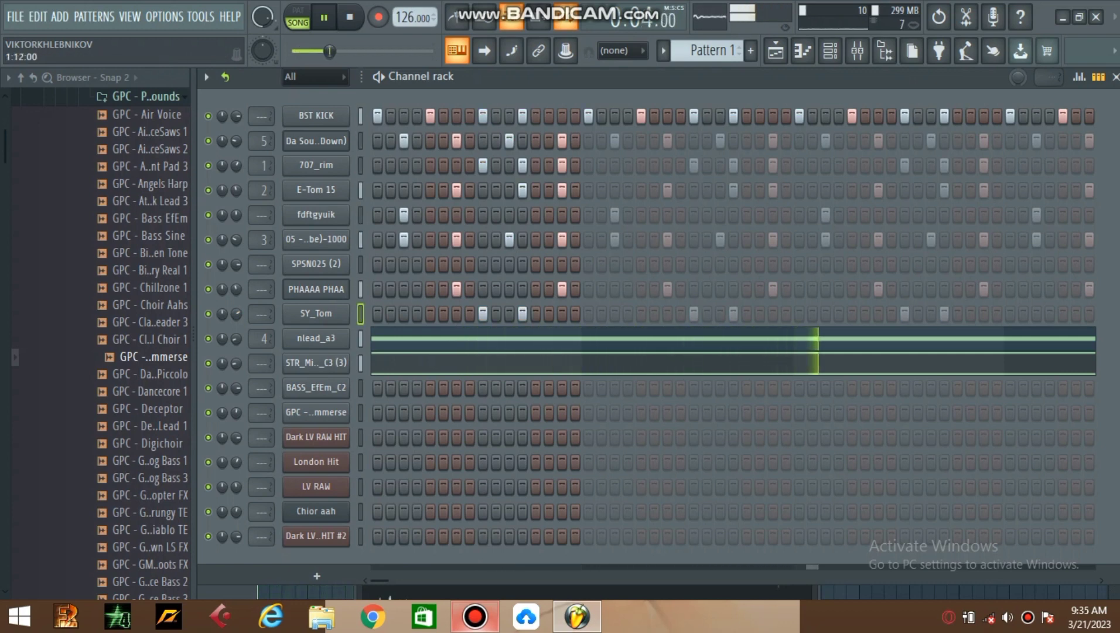
left_click(561, 314)
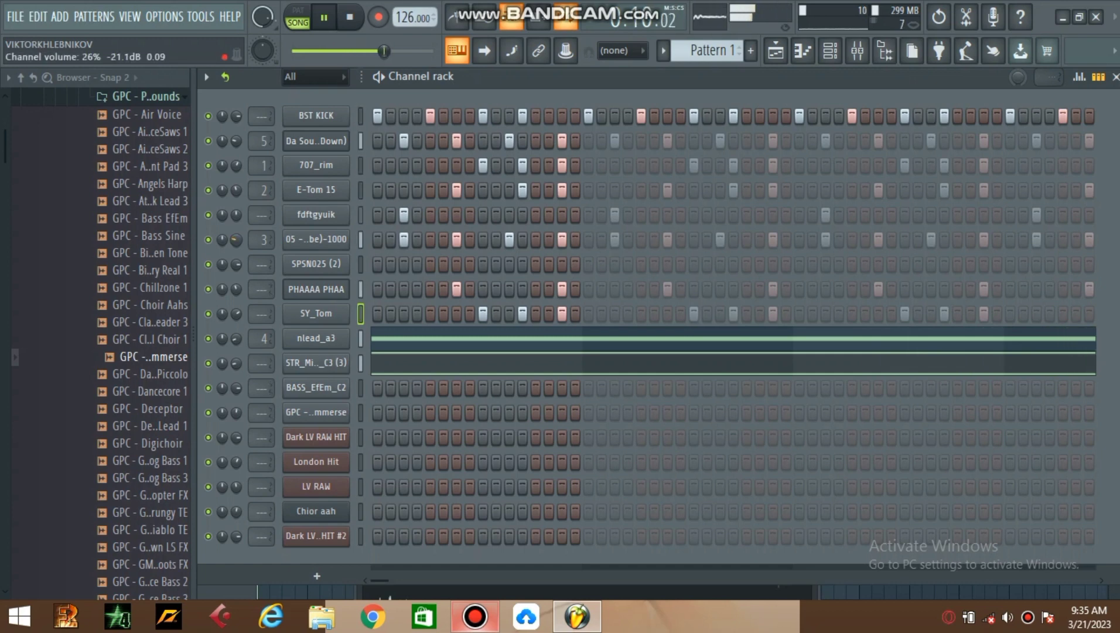
left_click(208, 116)
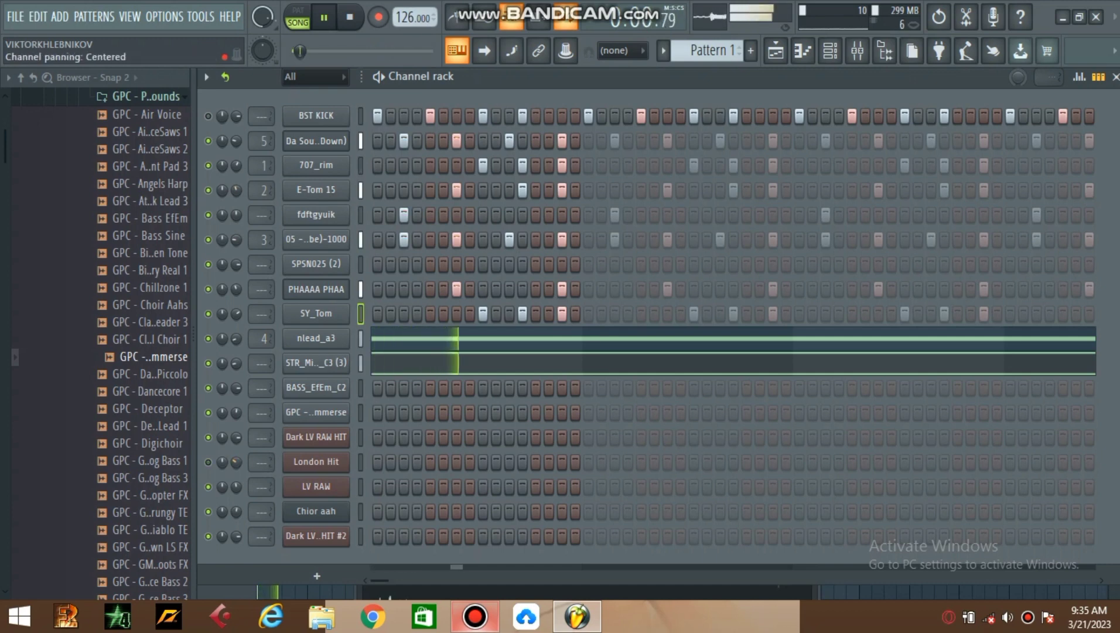
left_click(208, 116)
Step: Audition the samples in the GPC - Toms folder and add GPC - Tom (7) as a new channel above BST KICK
left_click(146, 96)
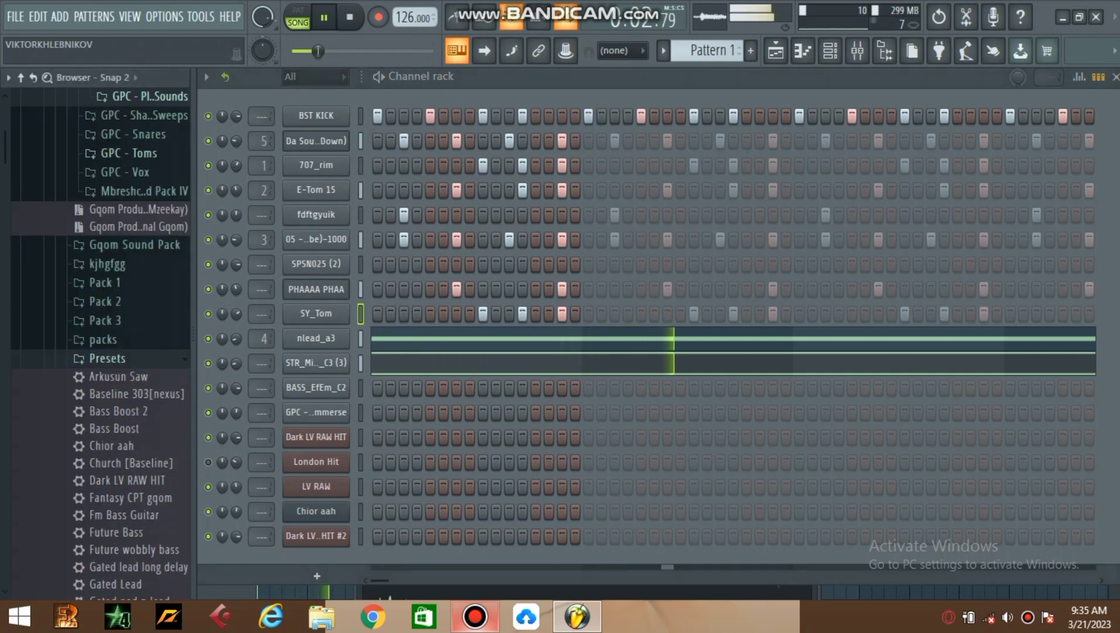
left_click(129, 153)
left_click(133, 172)
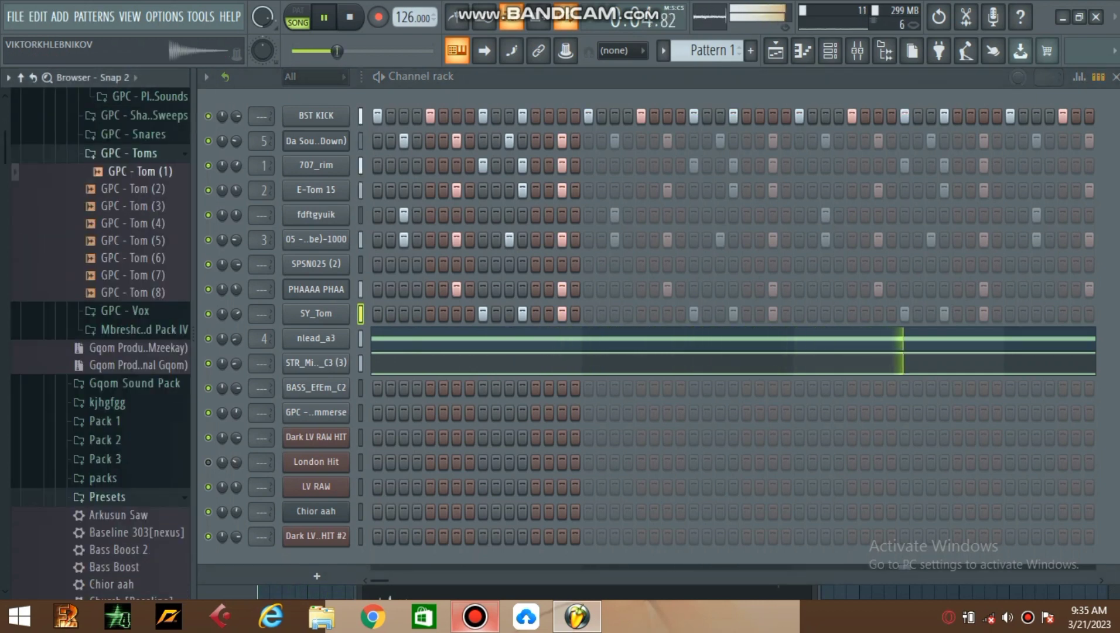
left_click(133, 223)
key("Down")
key("Down")
key("Down")
key("Down")
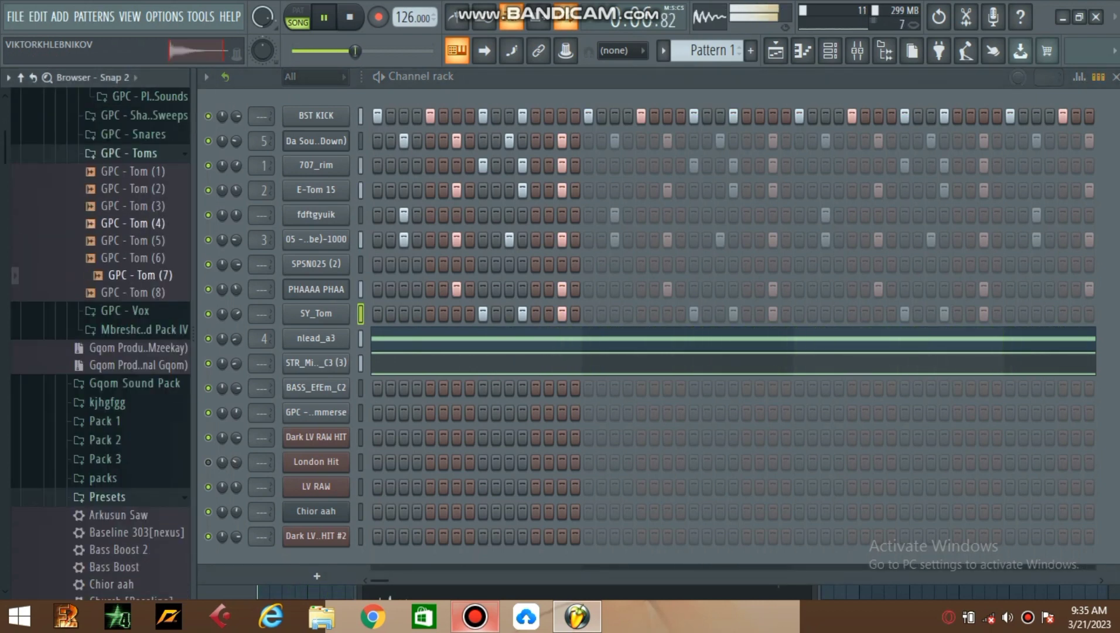
left_click_drag(141, 274, 291, 117)
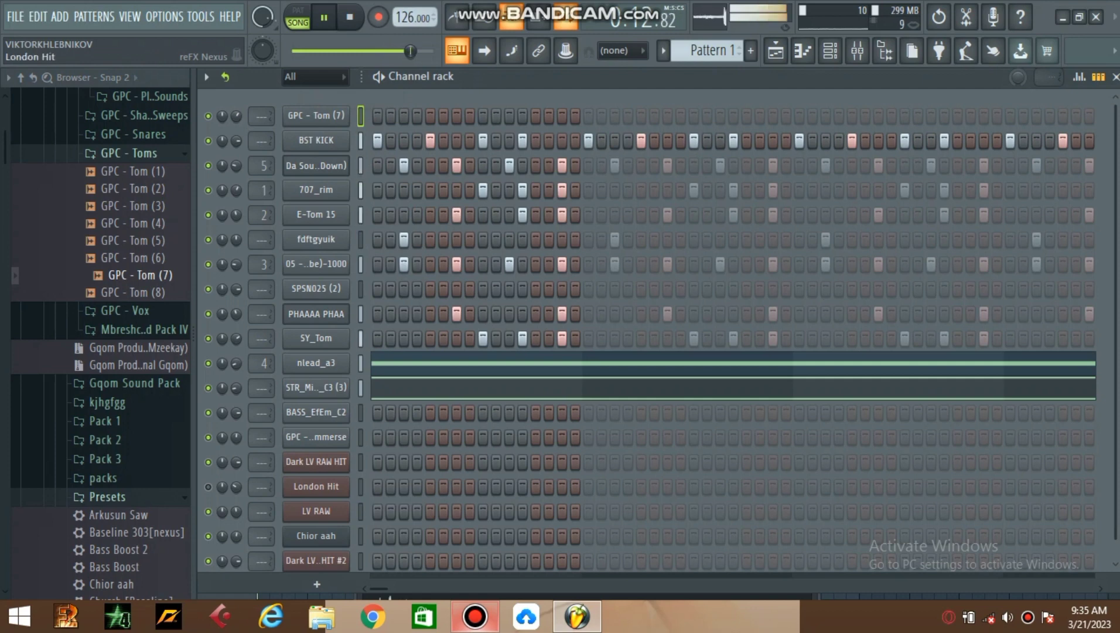
Step: Open the London Hit channel in the piano roll and place a two-step F#5 note on step 3 of bar 1
right_click(345, 360)
left_click(372, 360)
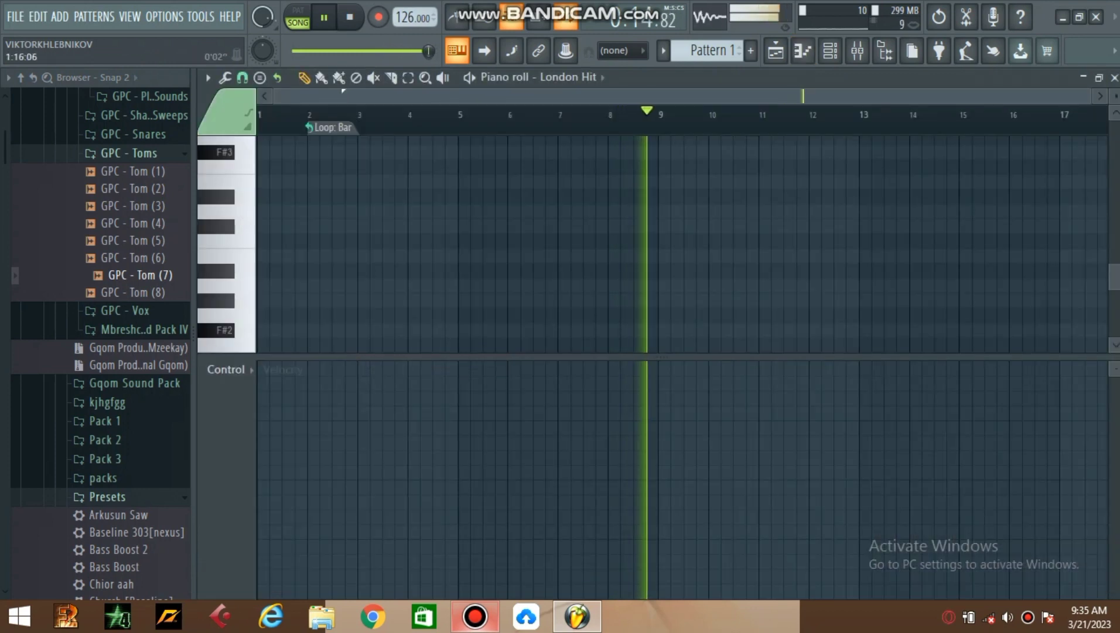
scroll(308, 212, "up", 5)
scroll(309, 212, "up", 8)
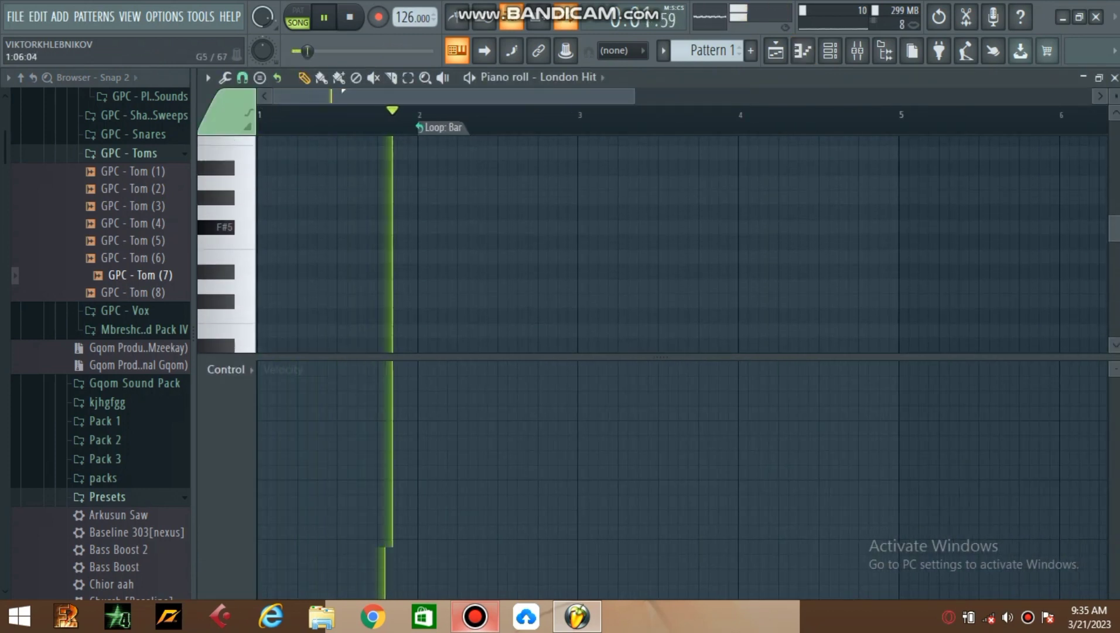
scroll(680, 244, "up", 1)
scroll(679, 243, "up", 2)
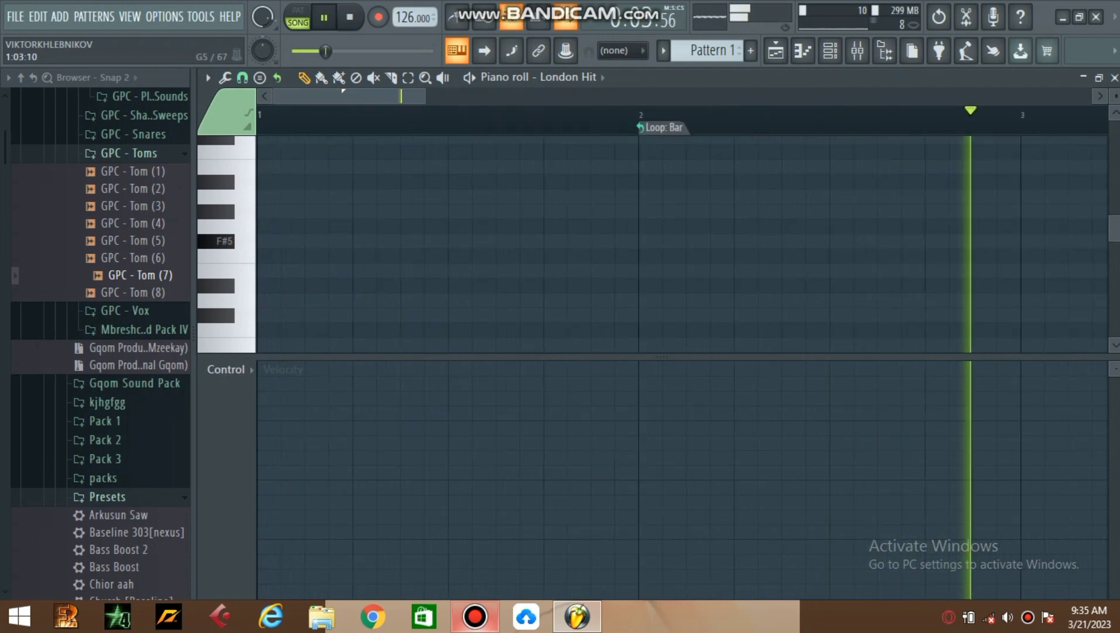
left_click(314, 241)
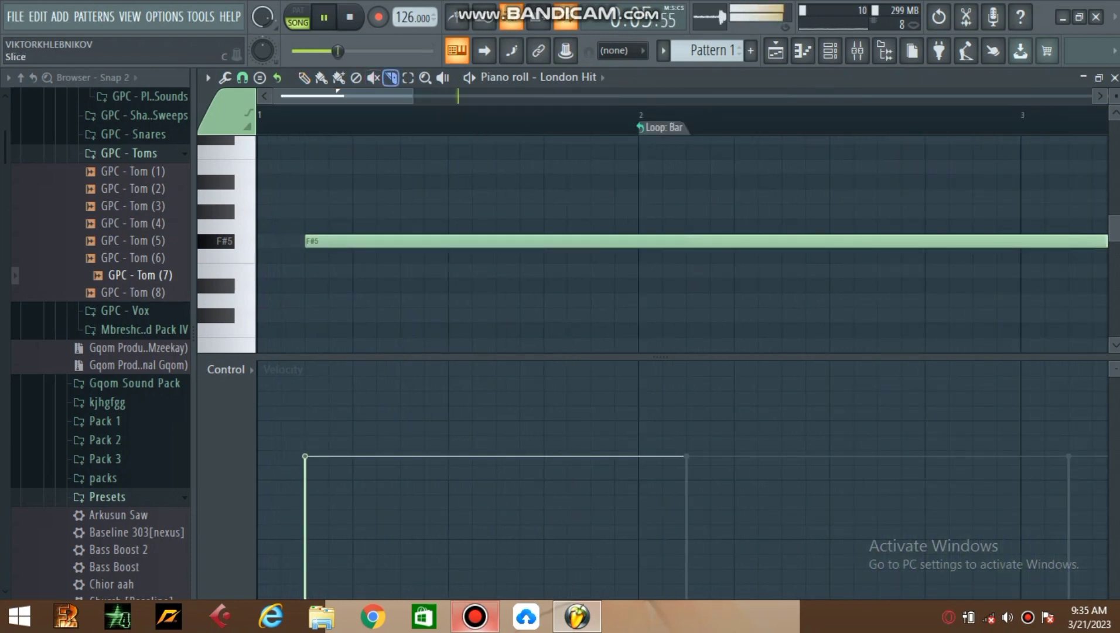
left_click_drag(354, 206, 359, 298)
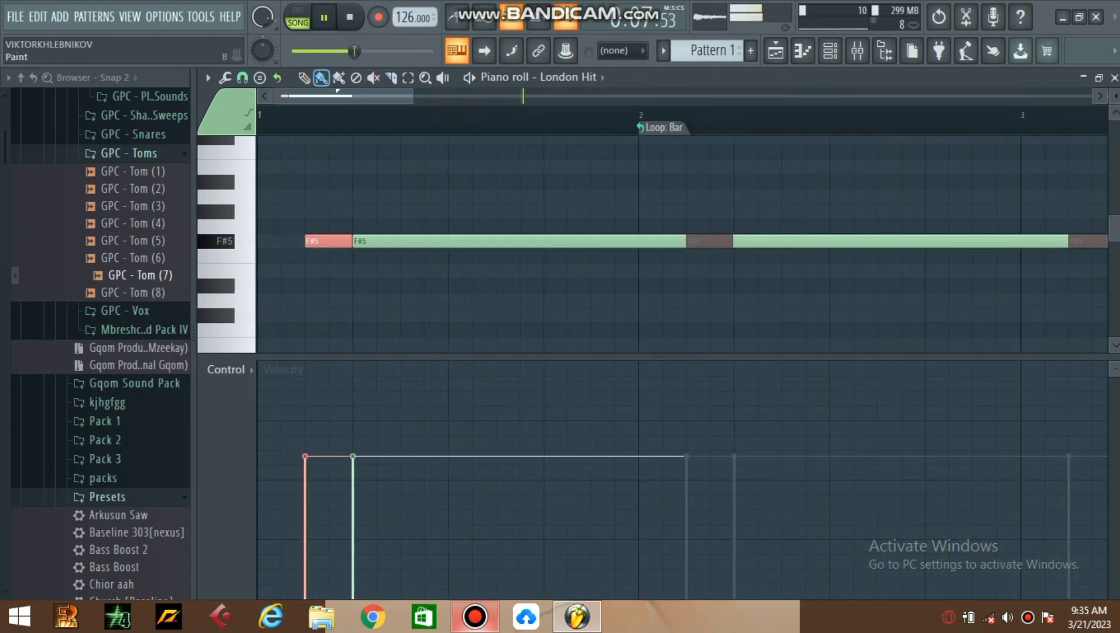
right_click(392, 242)
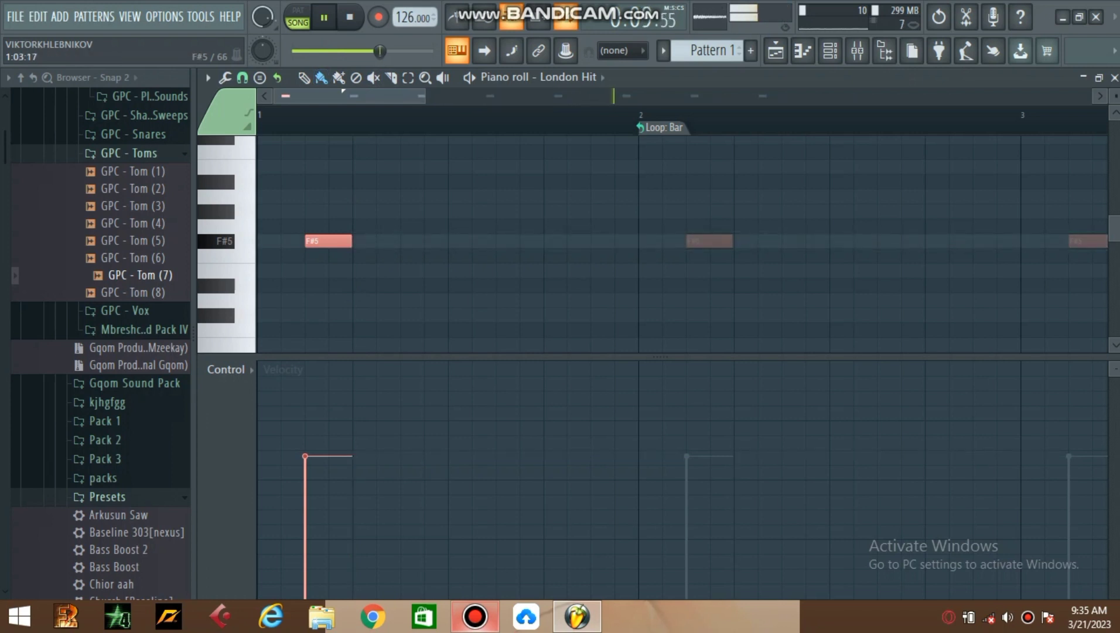
Step: Add two-step F#5 notes on steps 7, 11 and 15 of bar 1, and A5 notes on steps 3, 7, 11 and 15
left_click(404, 241)
left_click(504, 240)
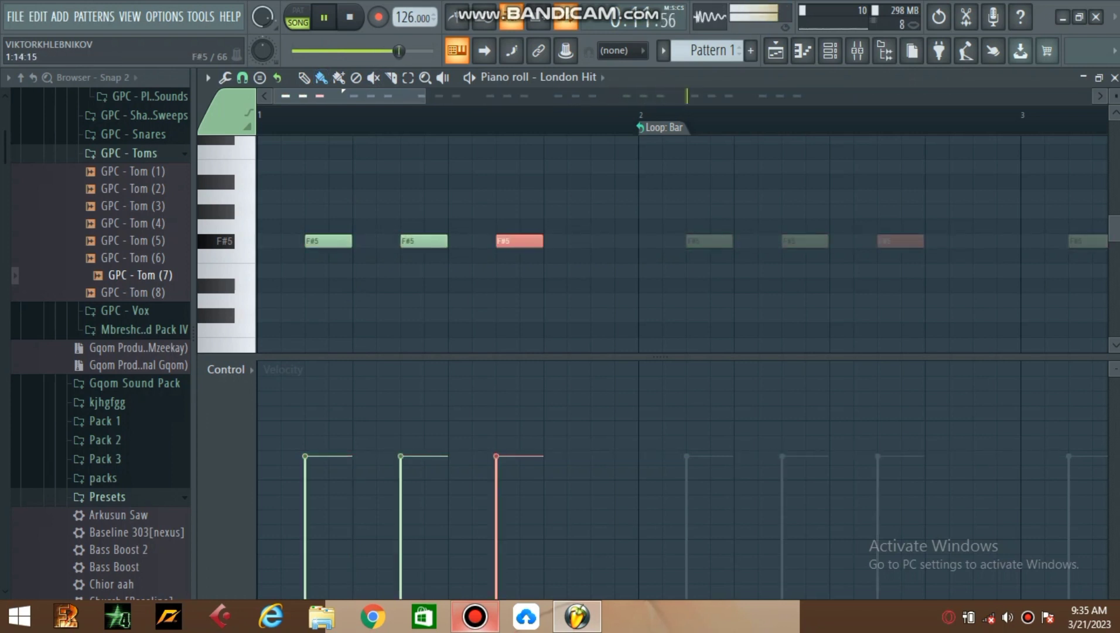
left_click(598, 240)
left_click(309, 196)
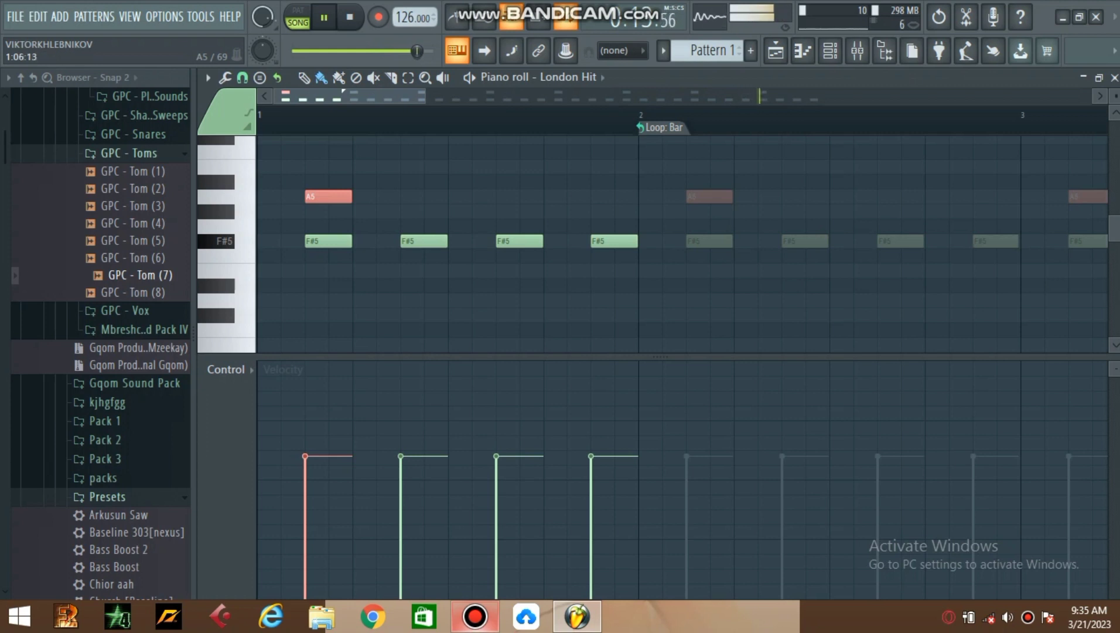
left_click(404, 196)
left_click(500, 197)
left_click(595, 197)
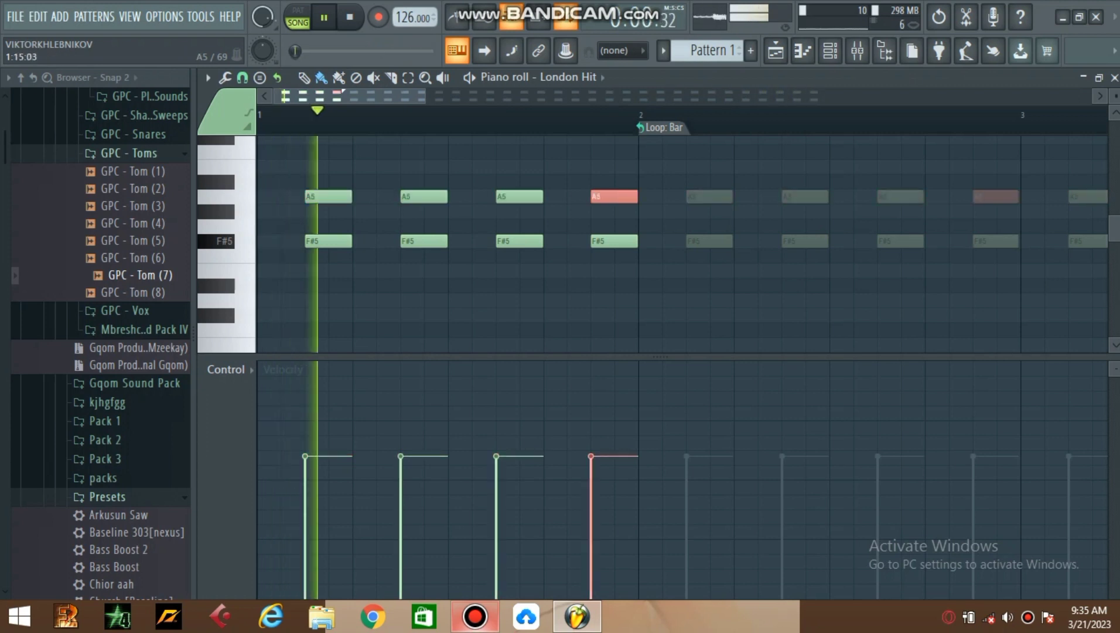
Step: Add two-step C#6 notes on steps 3, 7, 11 and 15, and unmute the London Hit channel in the channel rack
left_click(307, 140)
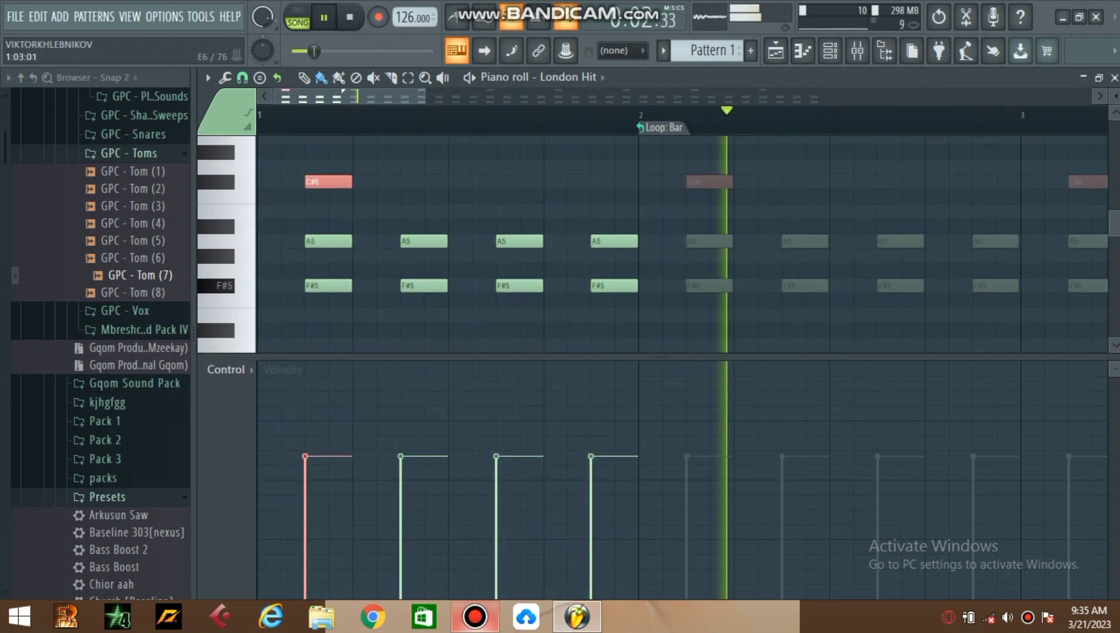
left_click(357, 182)
left_click_drag(357, 182, 500, 181)
key("shift+Right")
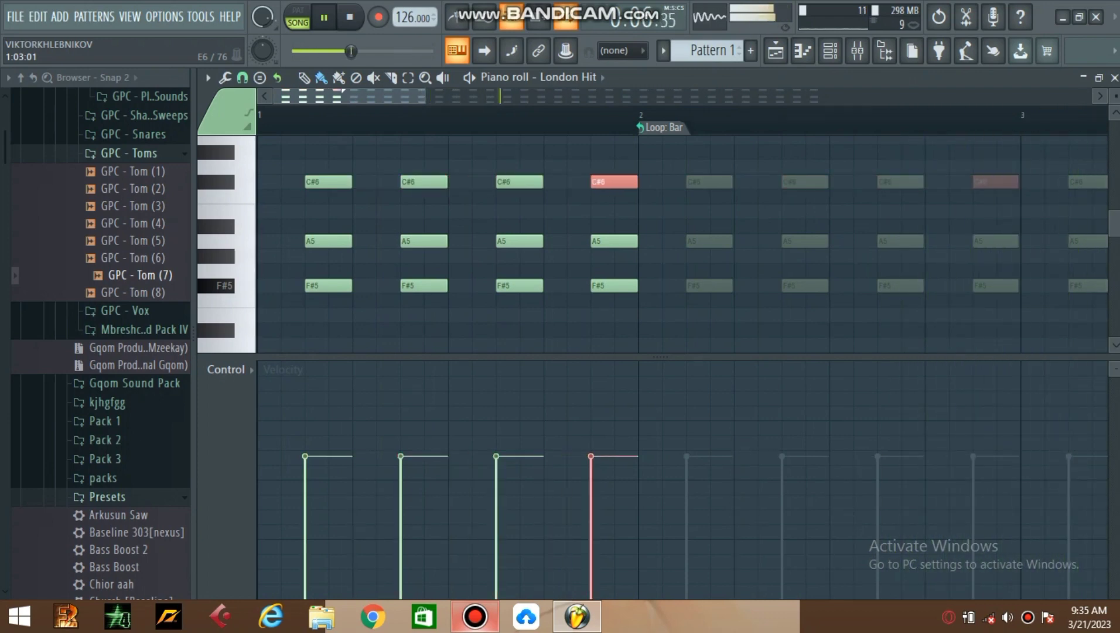
left_click(830, 51)
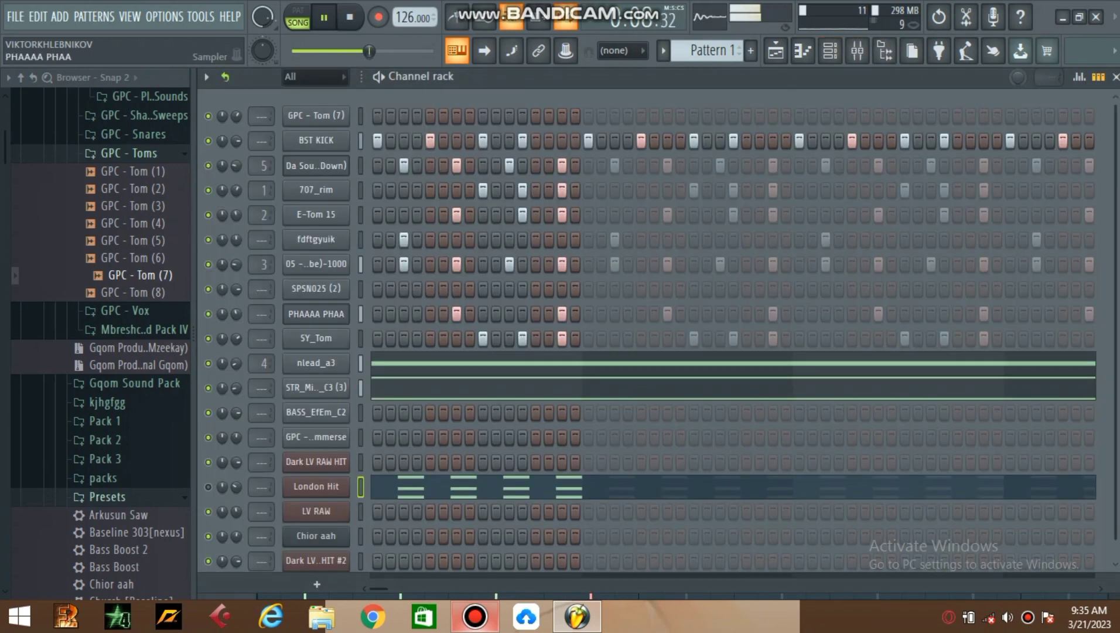
left_click(208, 487)
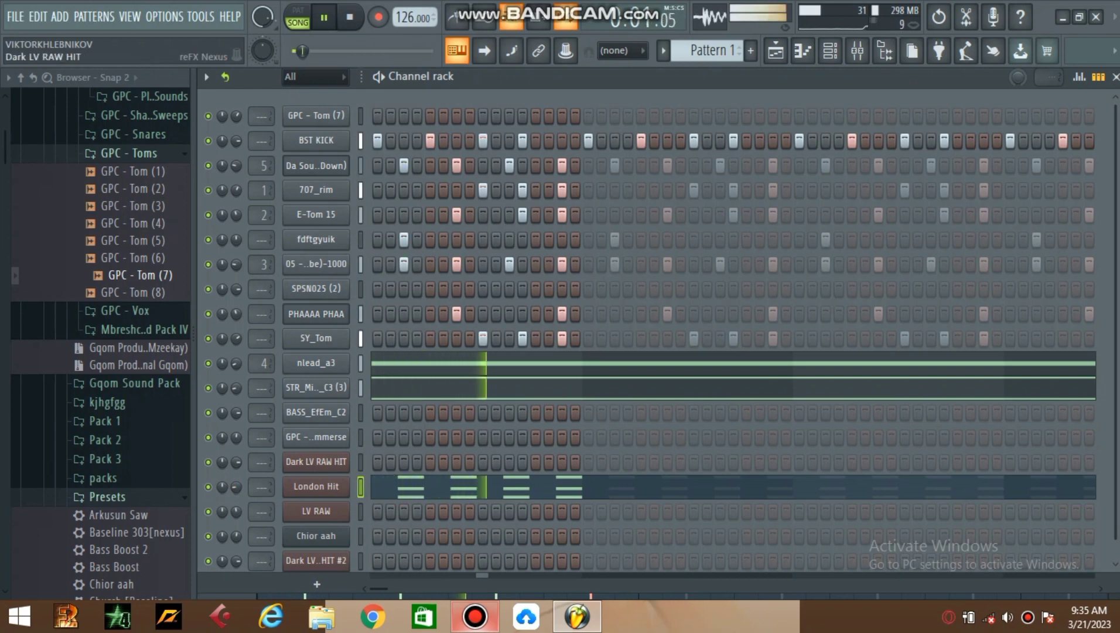
Step: Try copying the London Hit notes into the Dark LV RAW HIT channel, and cut the pasted notes
right_click(317, 487)
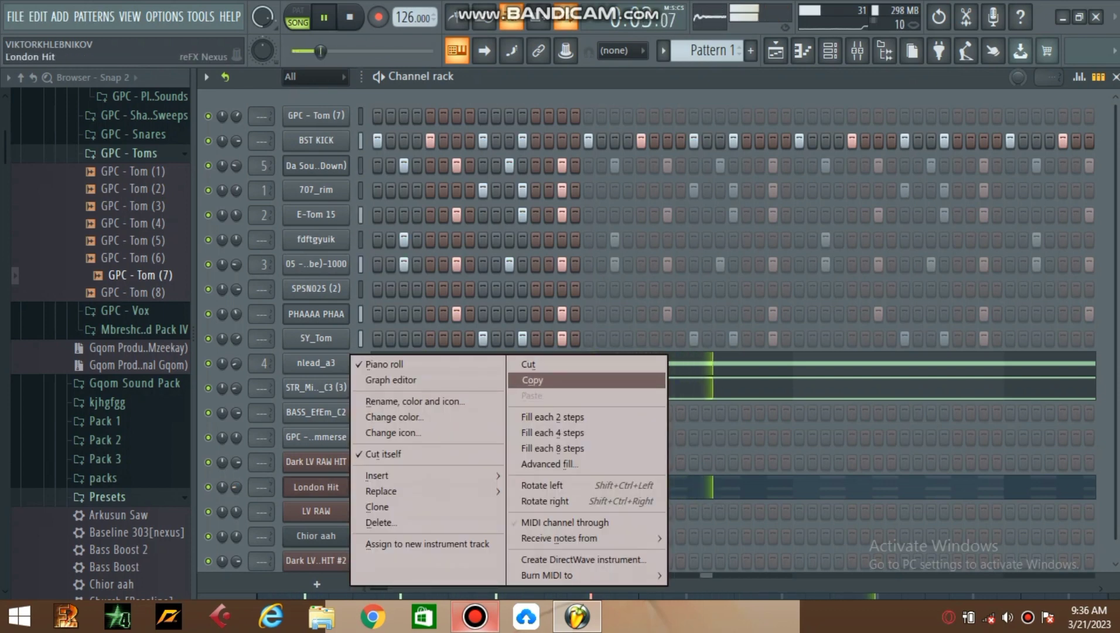
left_click(532, 380)
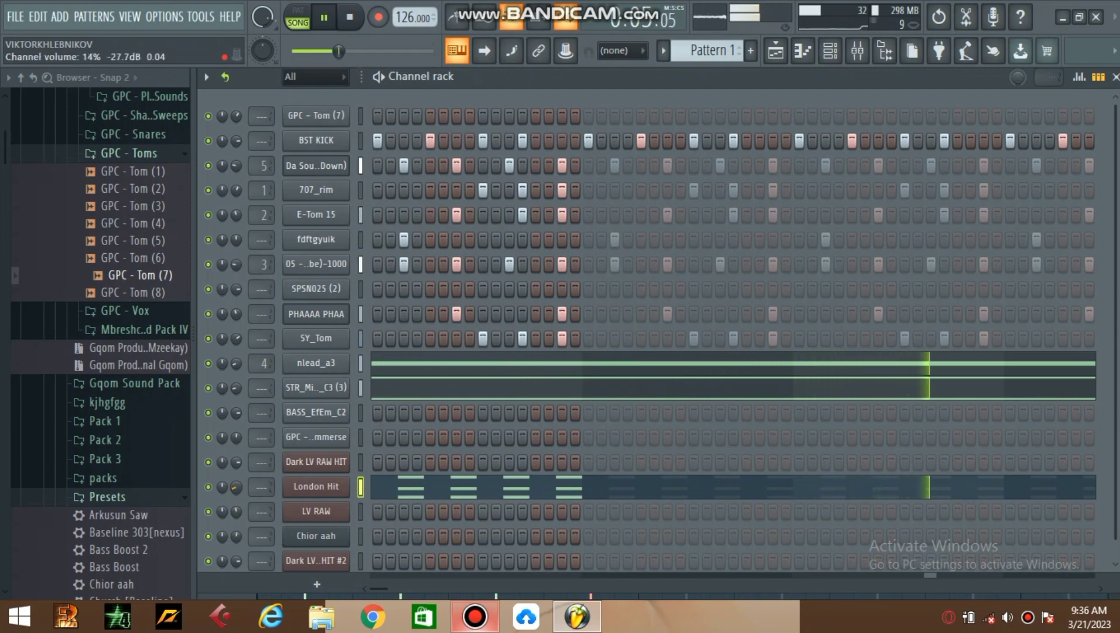
right_click(317, 511)
left_click(316, 462)
right_click(317, 462)
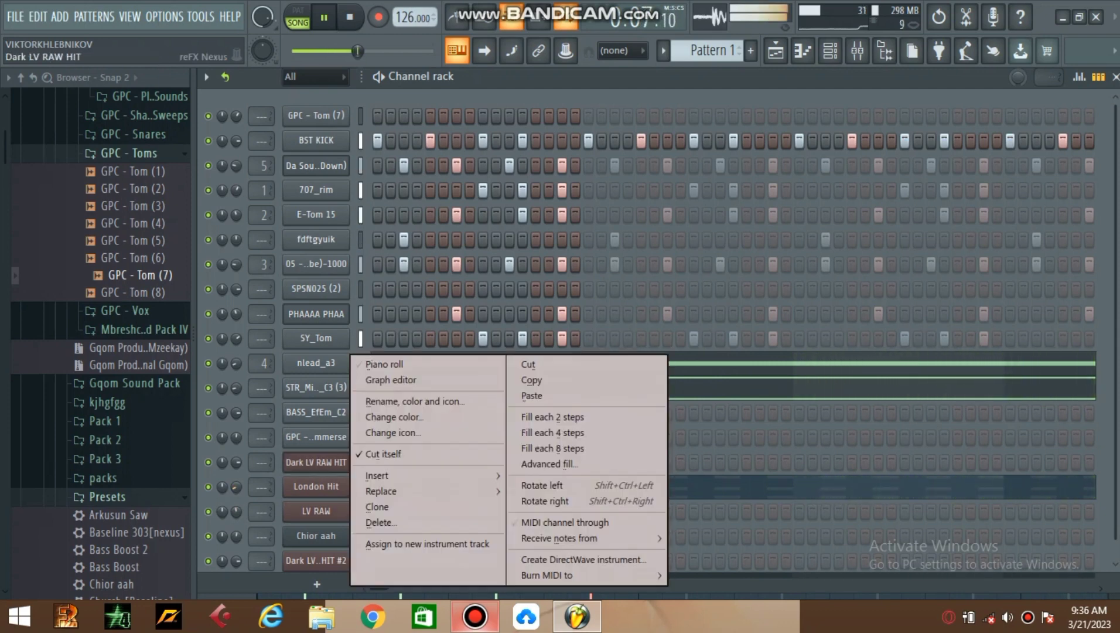
left_click(533, 395)
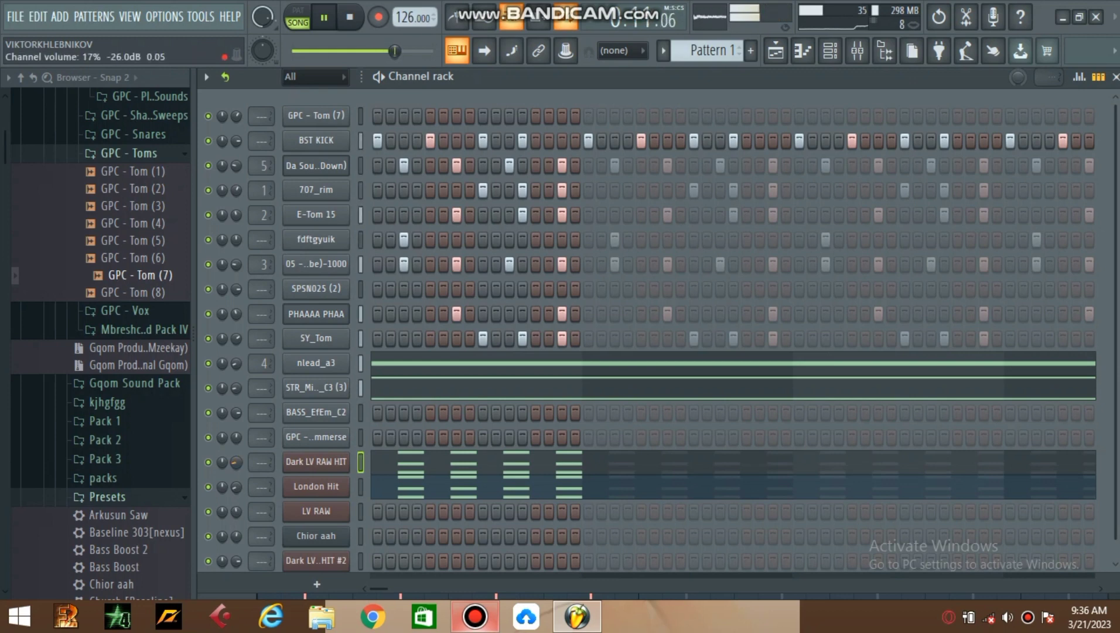
right_click(349, 461)
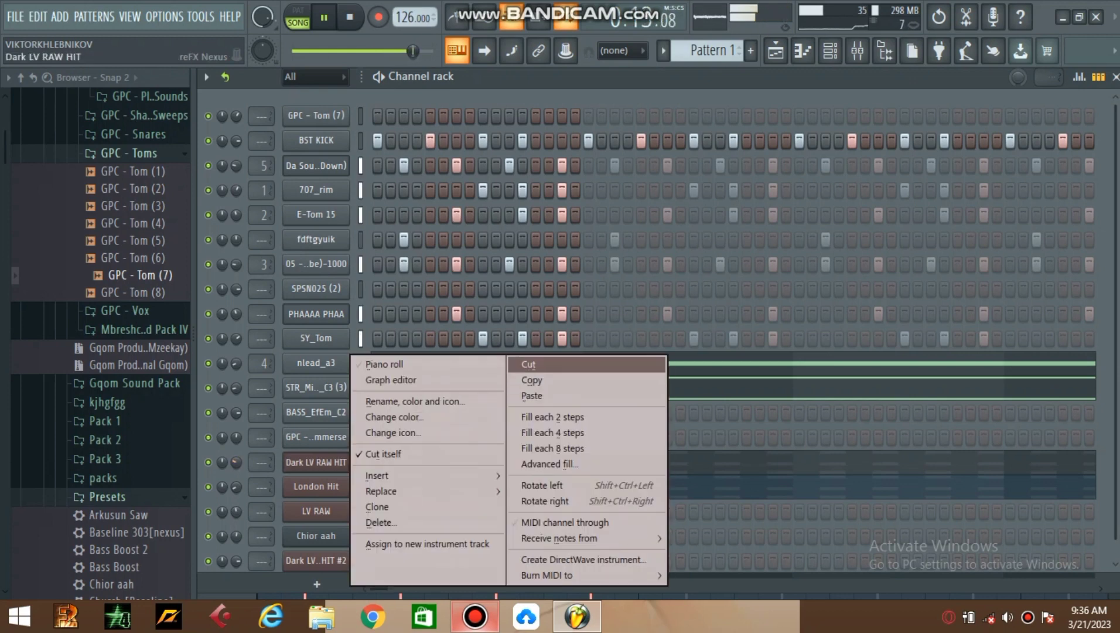
left_click(529, 364)
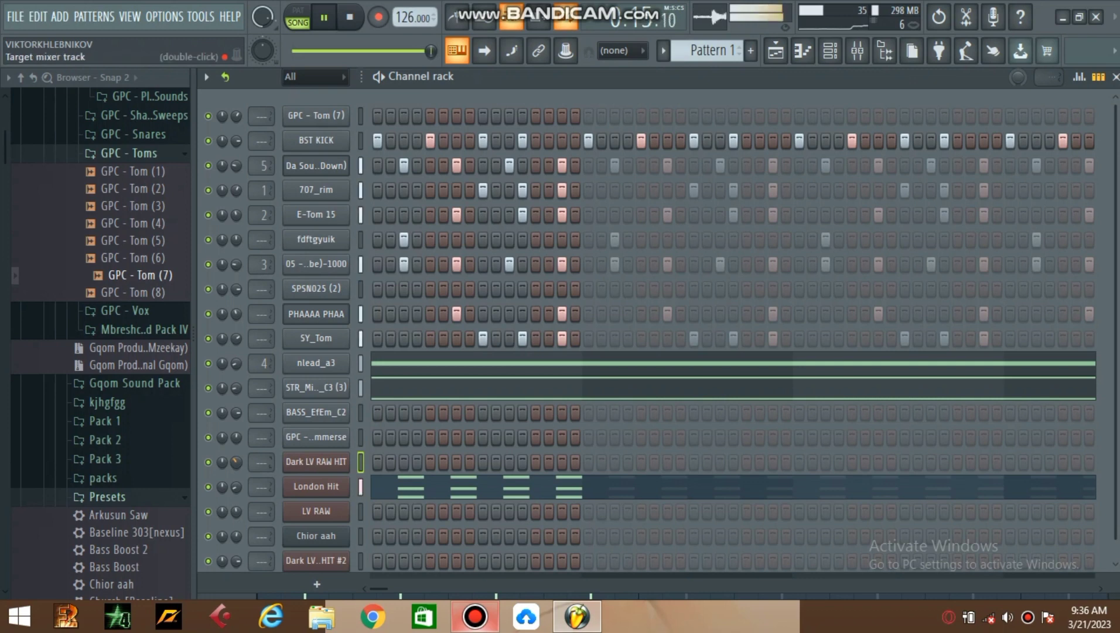
Step: Open the Dark LV RAW HIT channel in the piano roll and place a two-step F#6 note on step 7 of bar 1
right_click(316, 461)
left_click(384, 364)
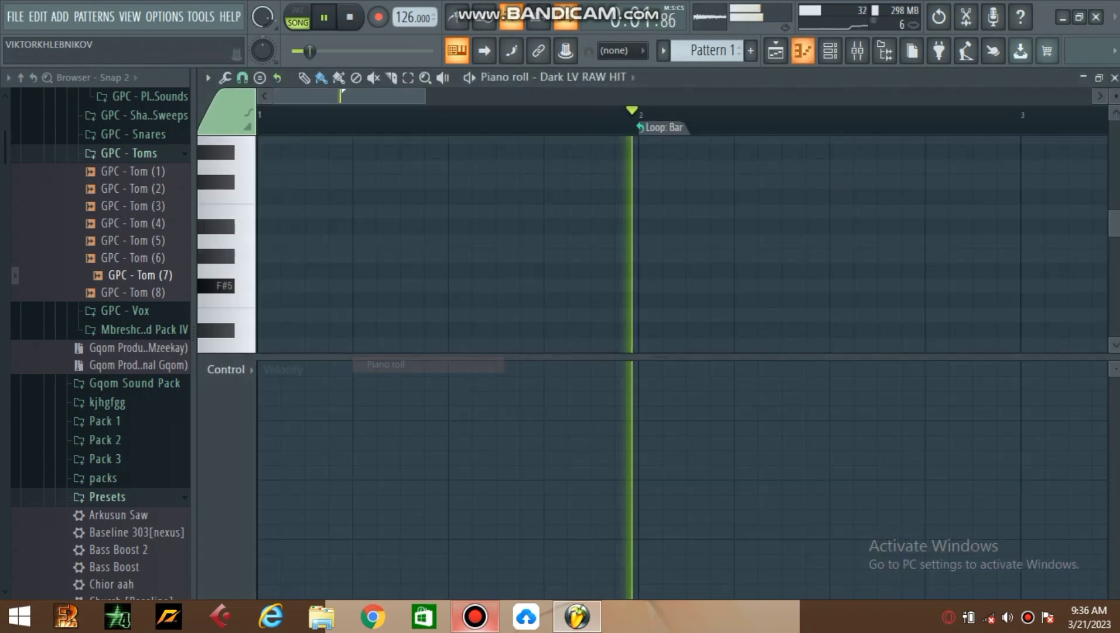
scroll(460, 115, "up", 3)
scroll(596, 315, "up", 2)
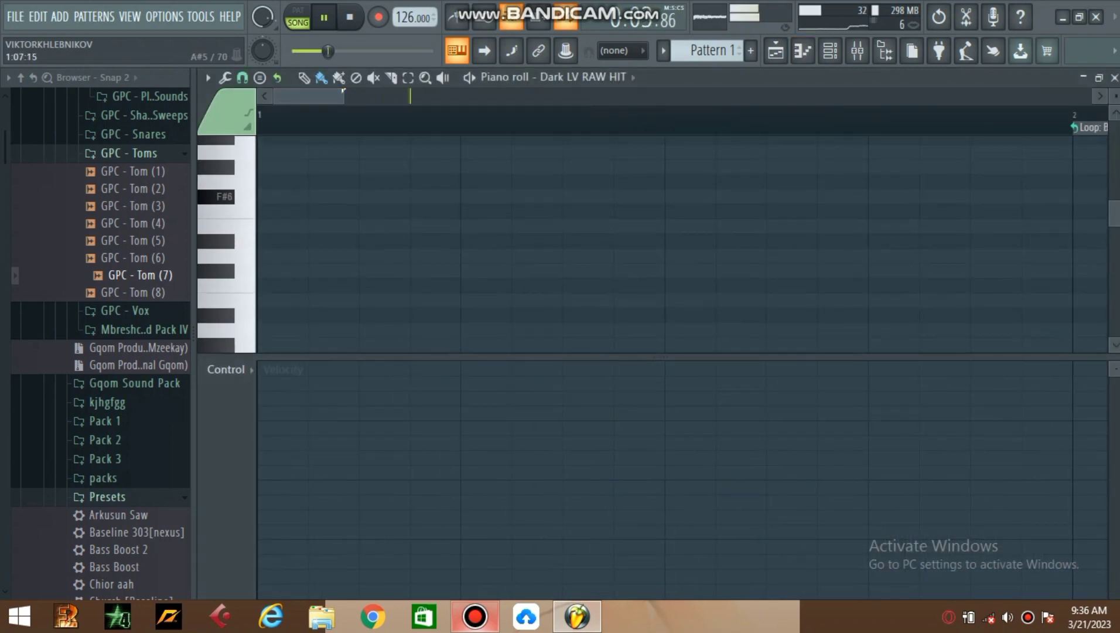
left_click(568, 196)
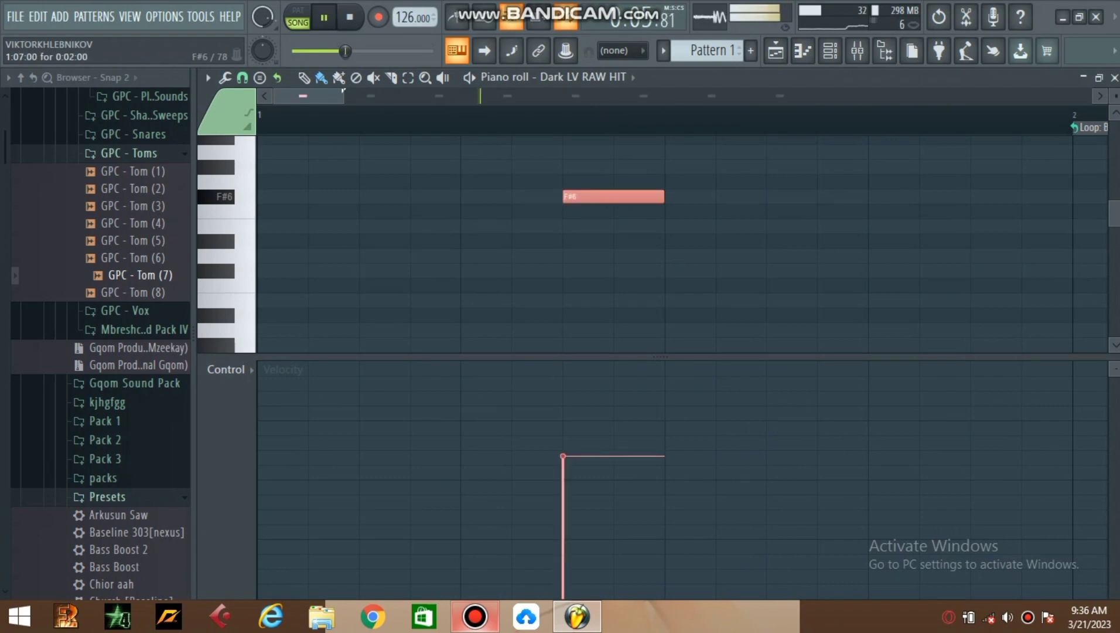
Step: Add two-step notes to the Dark LV RAW HIT channel: E6 on step 3, A6 on step 11 and F#6 on step 15
scroll(697, 187, "up", 1)
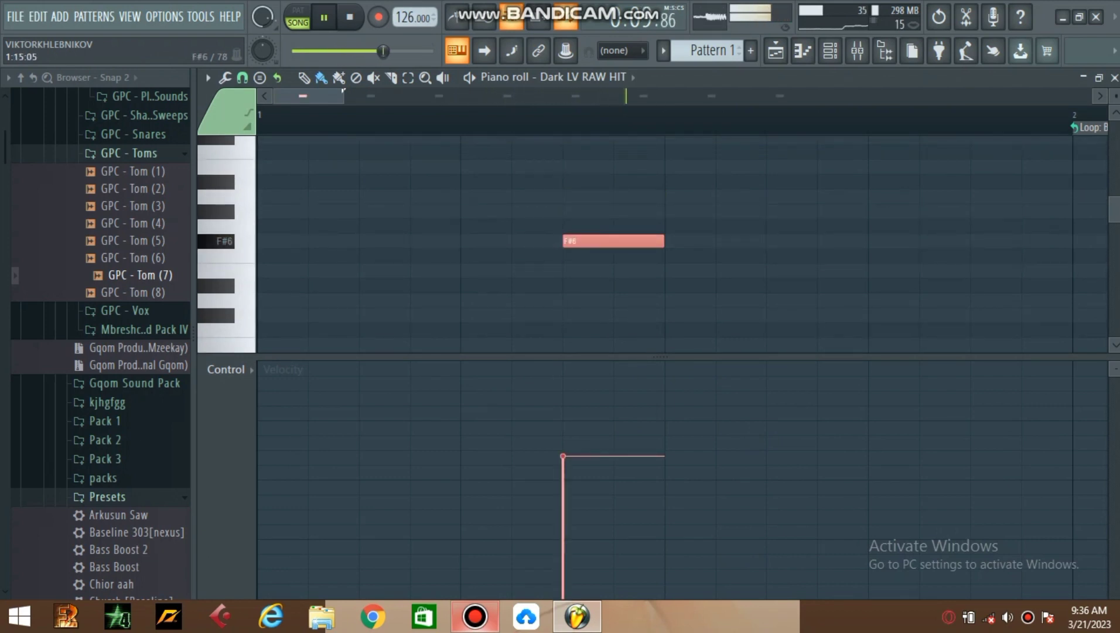
left_click(981, 240)
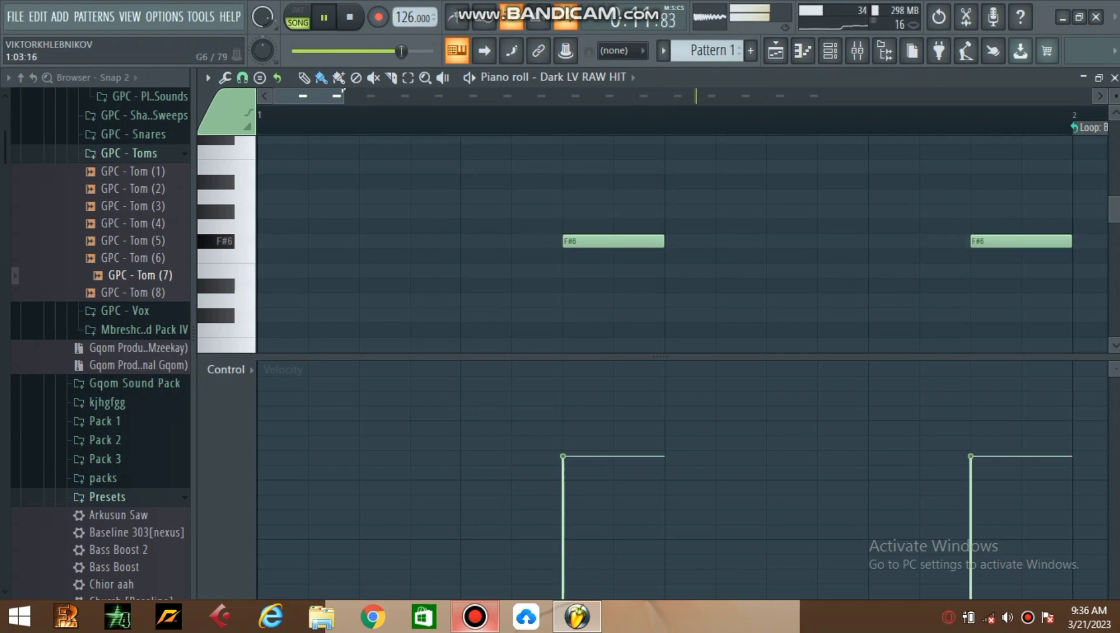
left_click(773, 196)
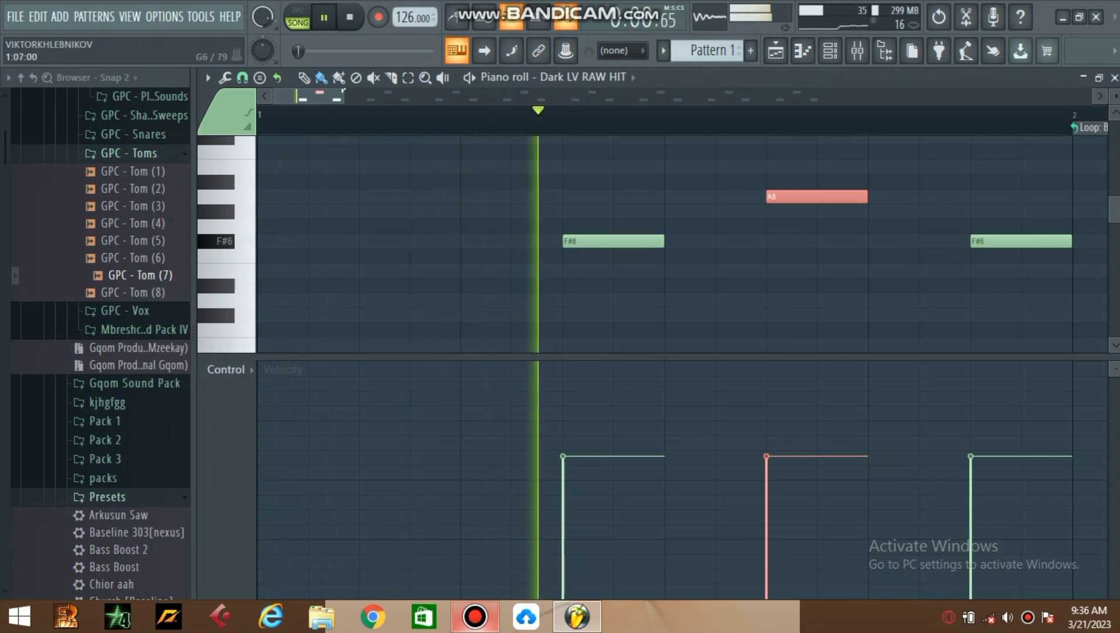
left_click(366, 270)
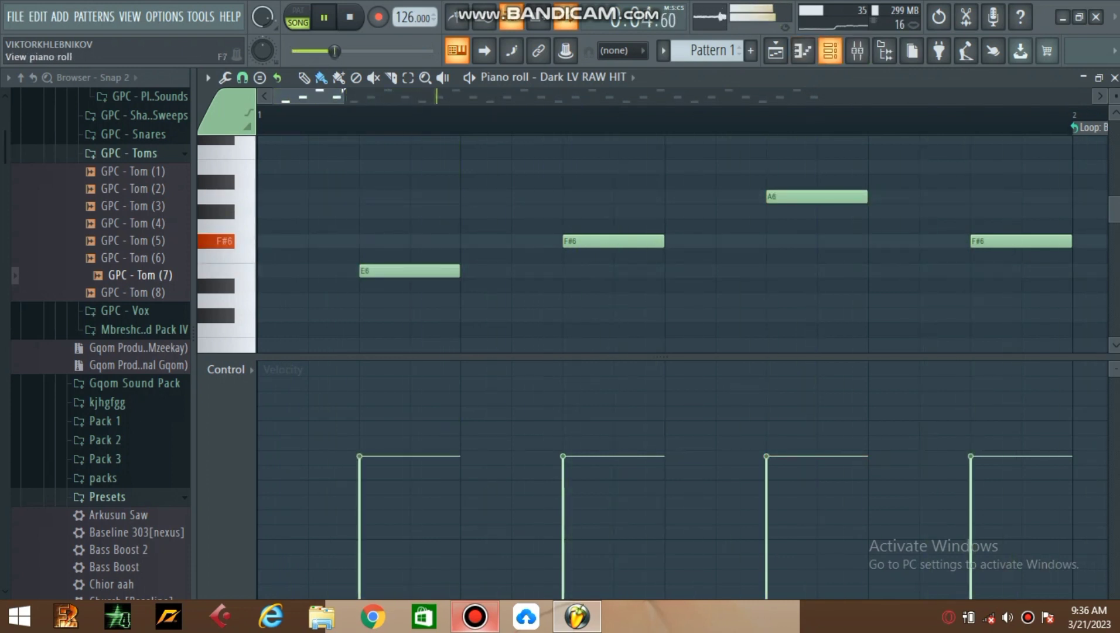
left_click(830, 50)
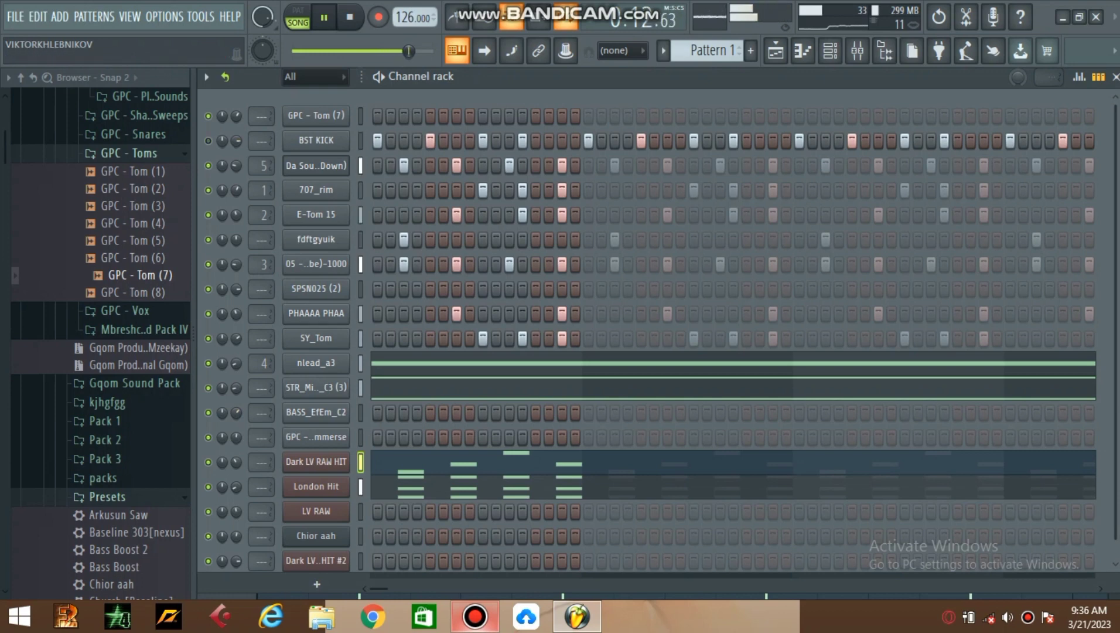
Step: Audition the SDSnare02_2 and Sd048C-EQ Snare samples in the Snare folder of Pack 1
left_click(129, 153)
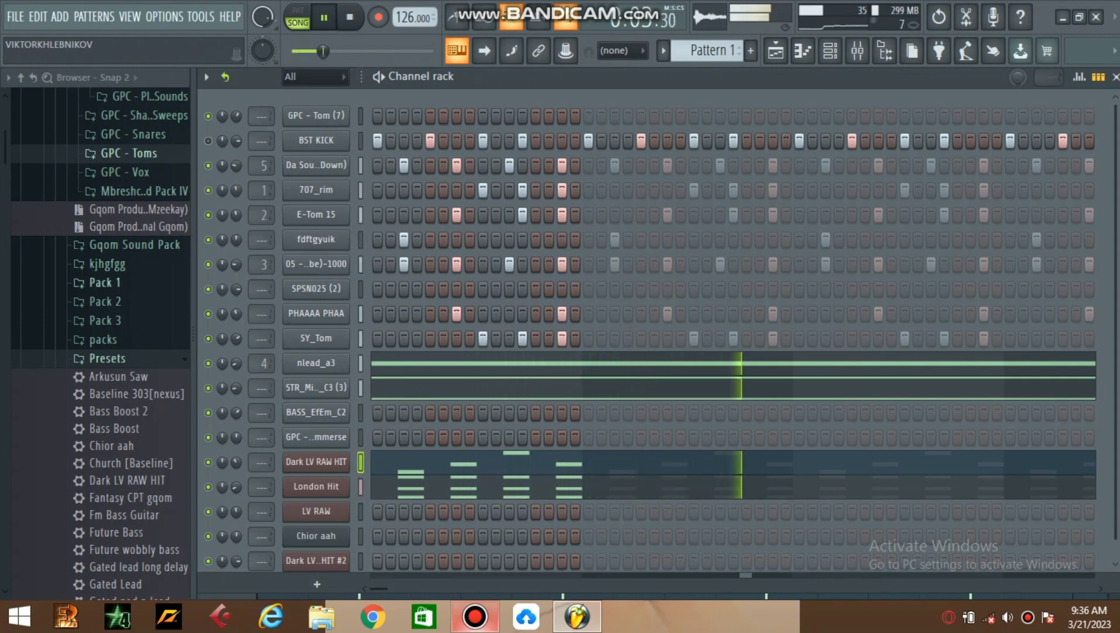
left_click(105, 283)
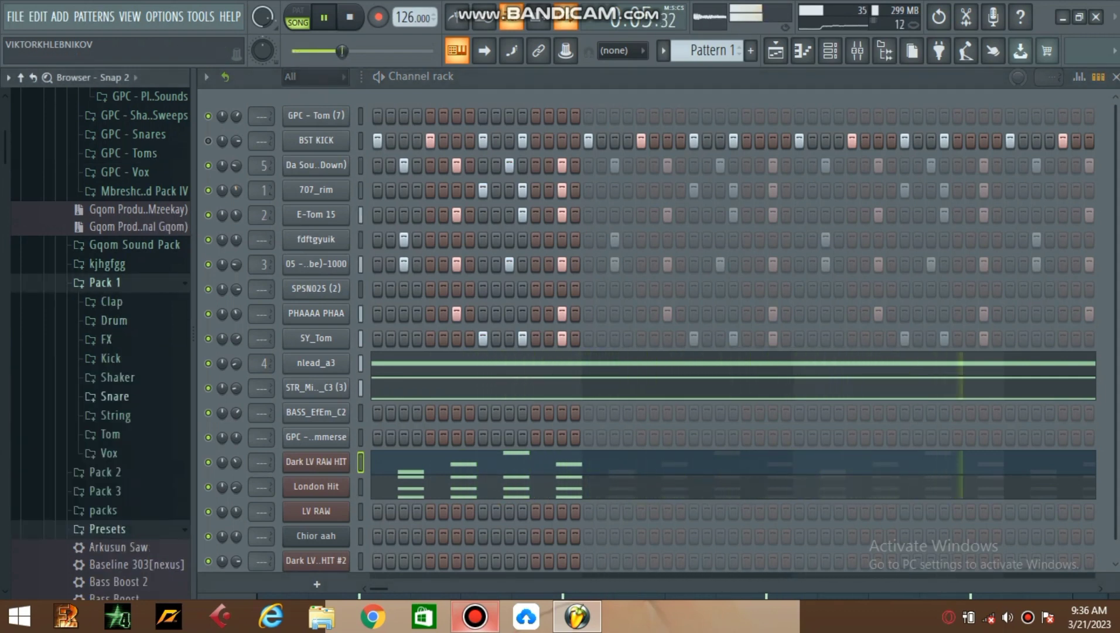
left_click(115, 396)
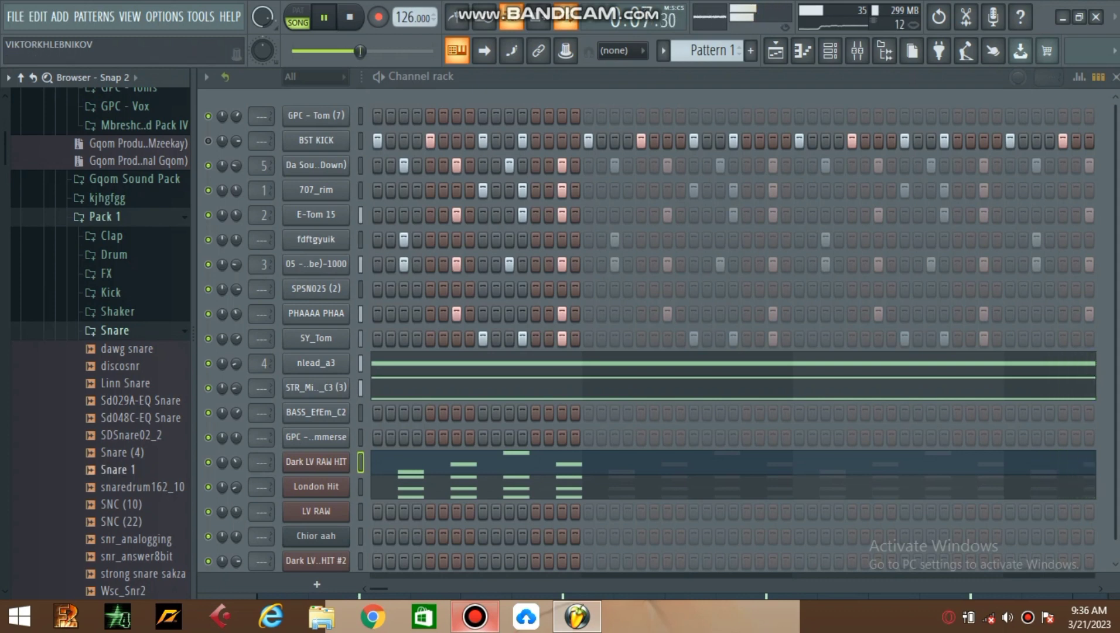
left_click(139, 435)
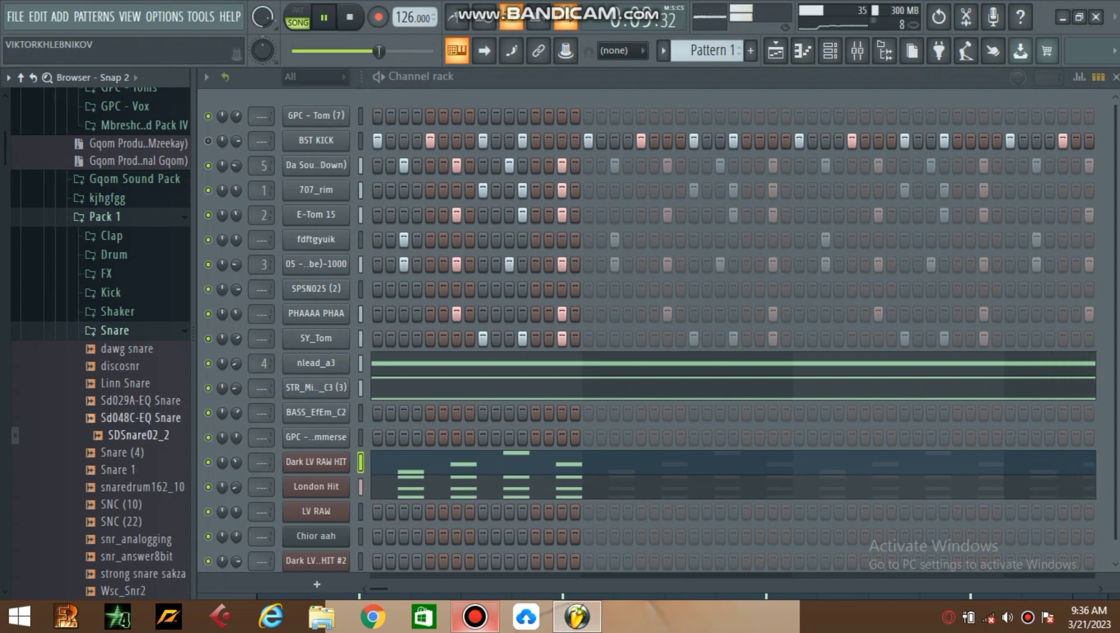
left_click(141, 417)
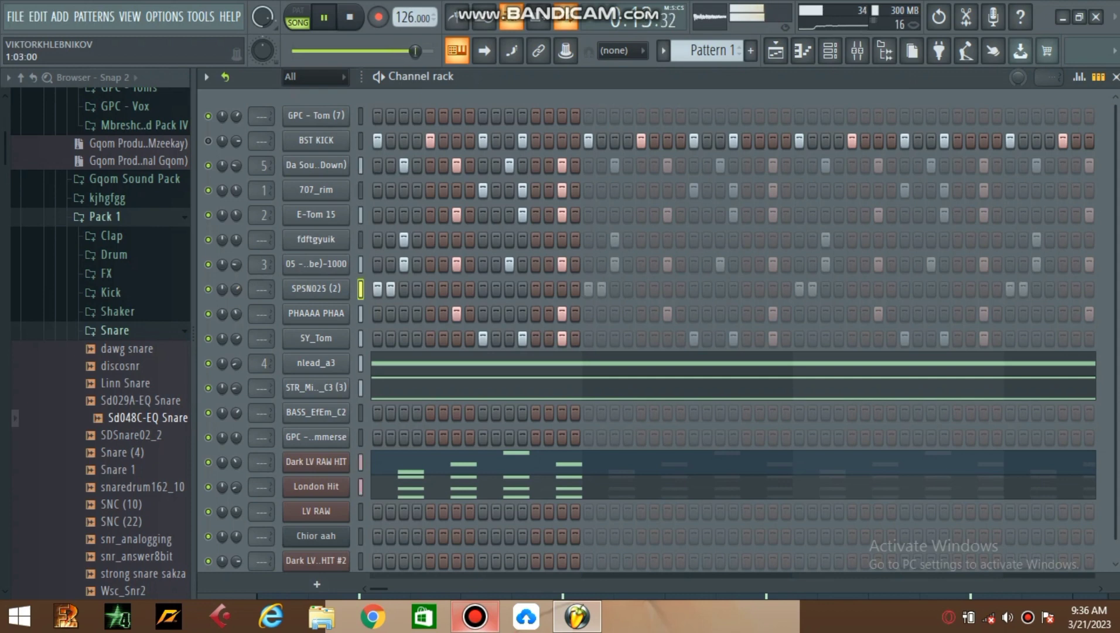
Step: Program SPSN025 (2) hits on steps 1, 2, 4, 7 and 9, and open the channel in the piano roll
left_click(417, 288)
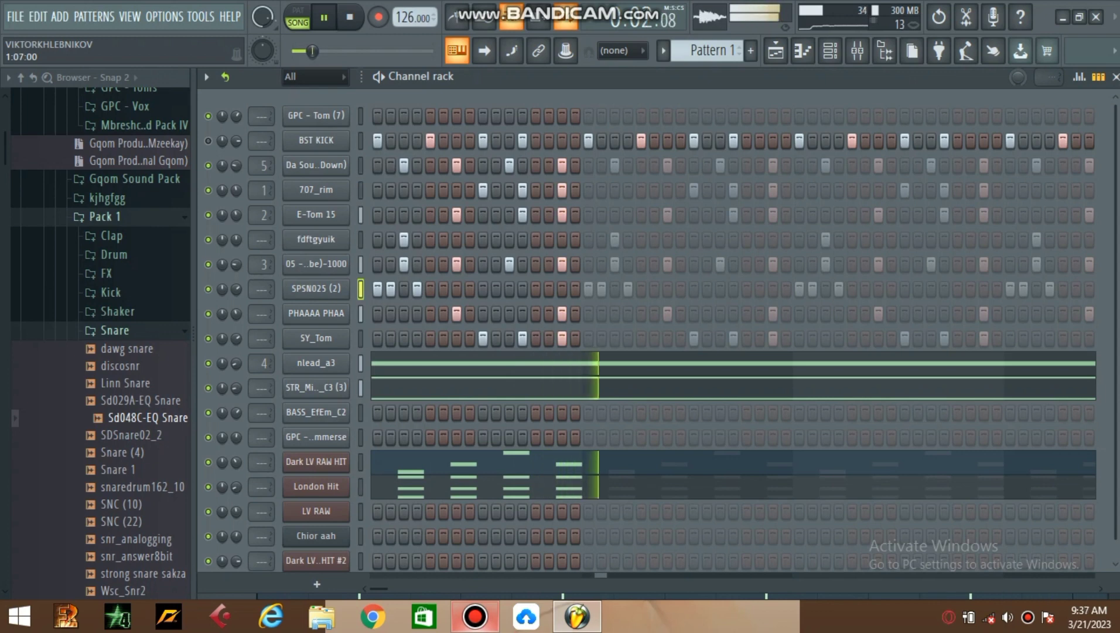
left_click(456, 288)
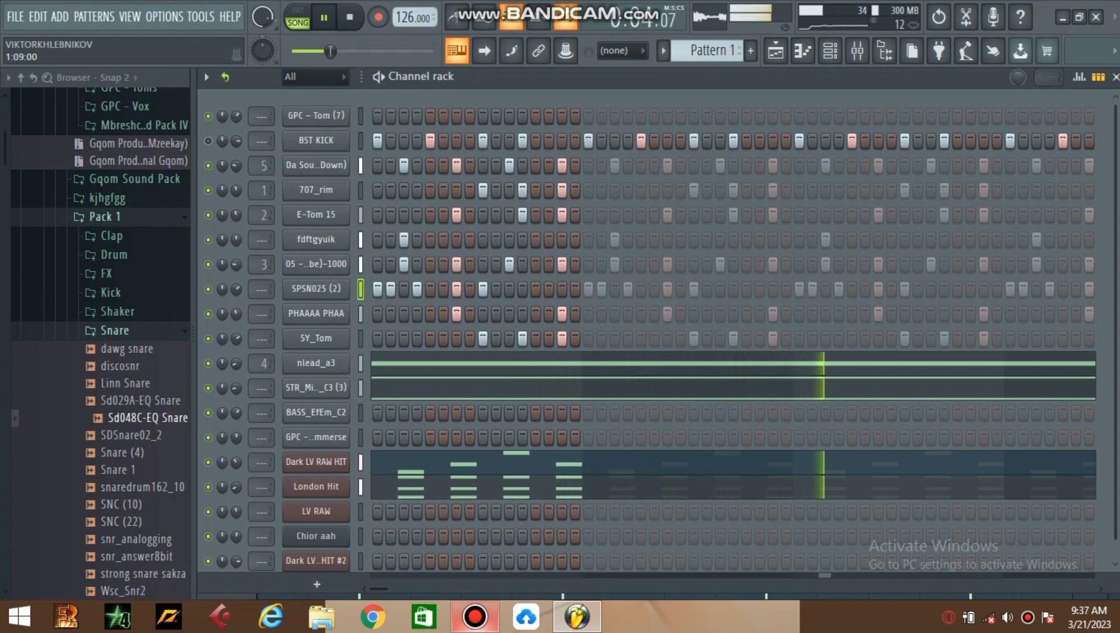
right_click(287, 283)
left_click(316, 290)
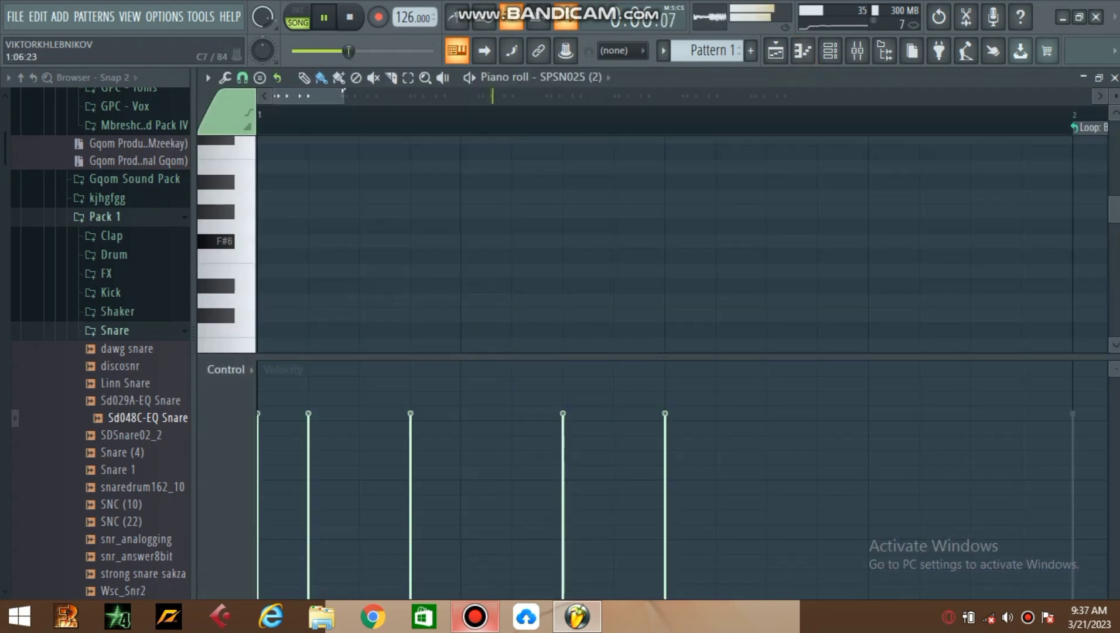
Step: Turn off looping for SPSN025 (2) and lengthen all its C5 notes to one full step
left_click(1088, 127)
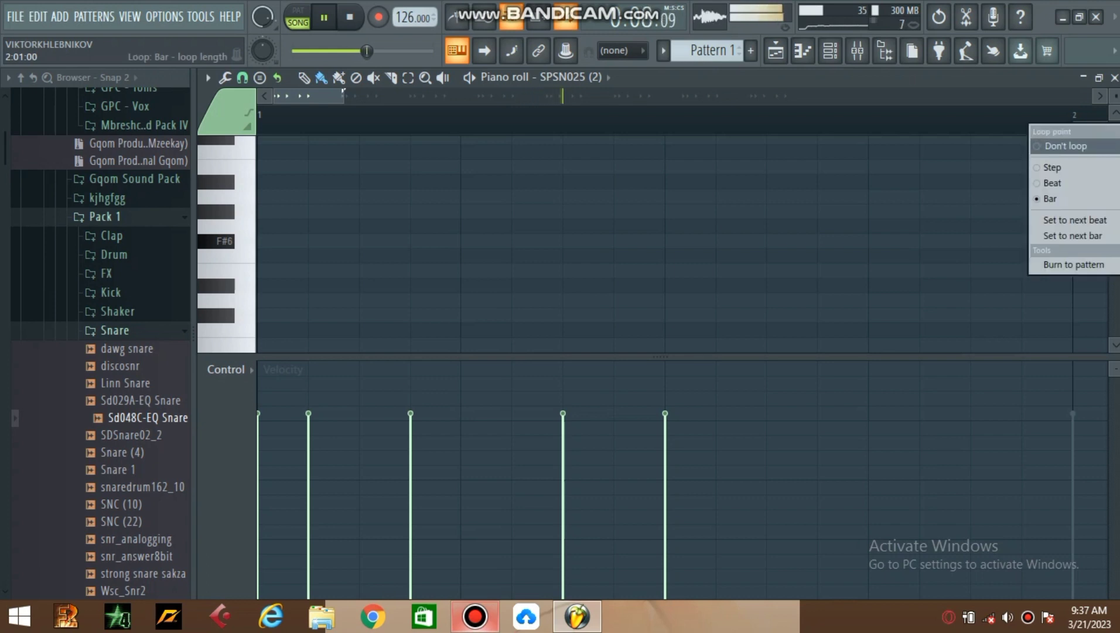
left_click(1065, 146)
scroll(644, 243, "down", 5)
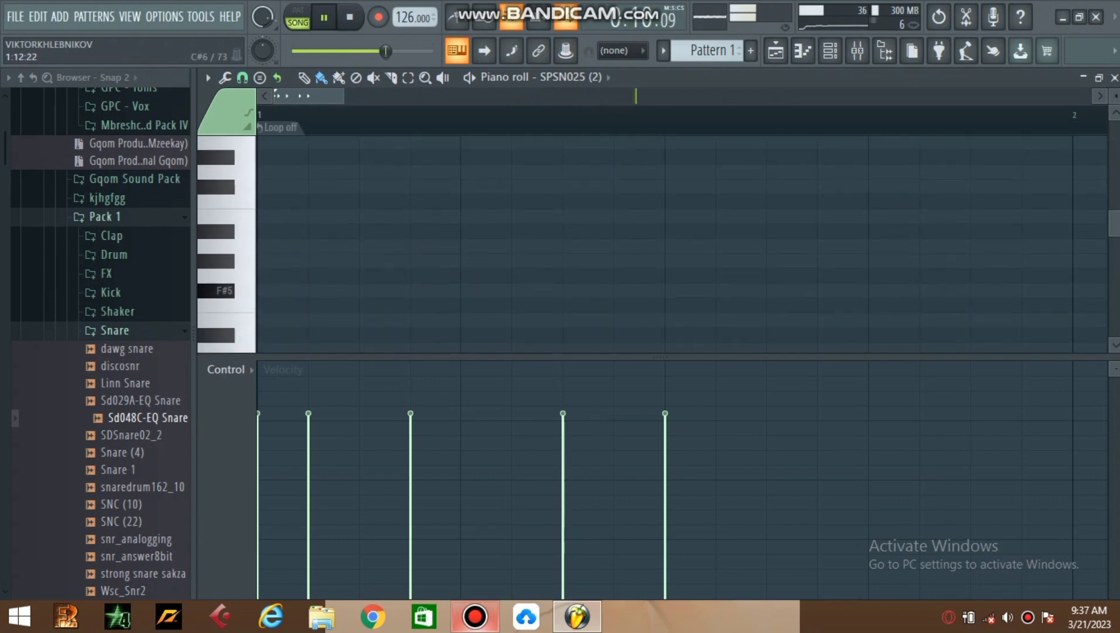
scroll(865, 191, "down", 10)
scroll(864, 191, "up", 6)
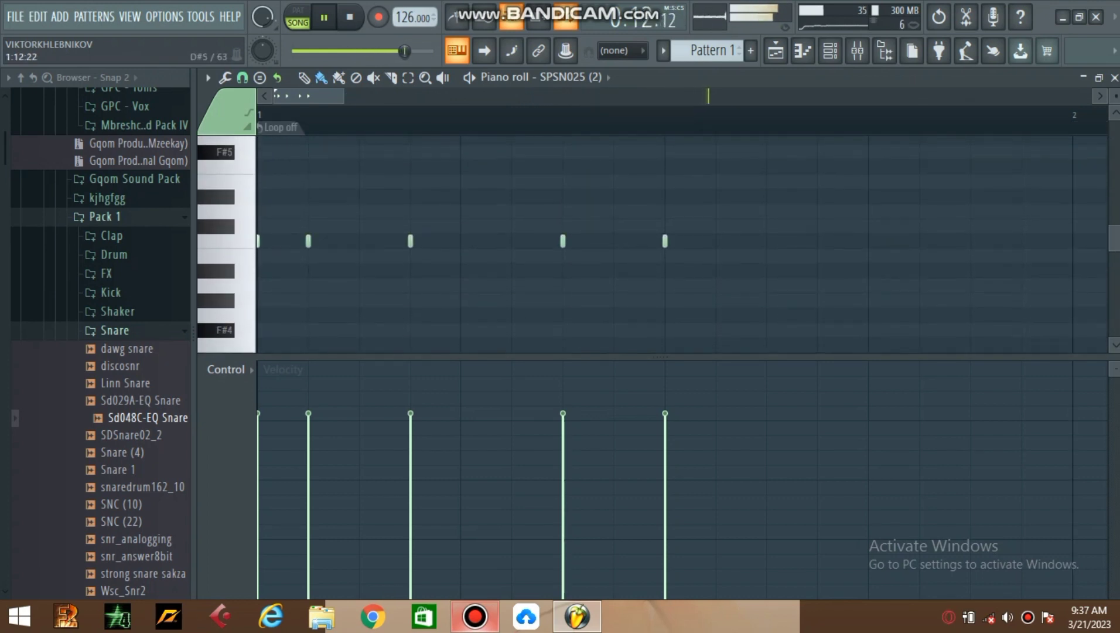
left_click_drag(718, 204, 256, 264)
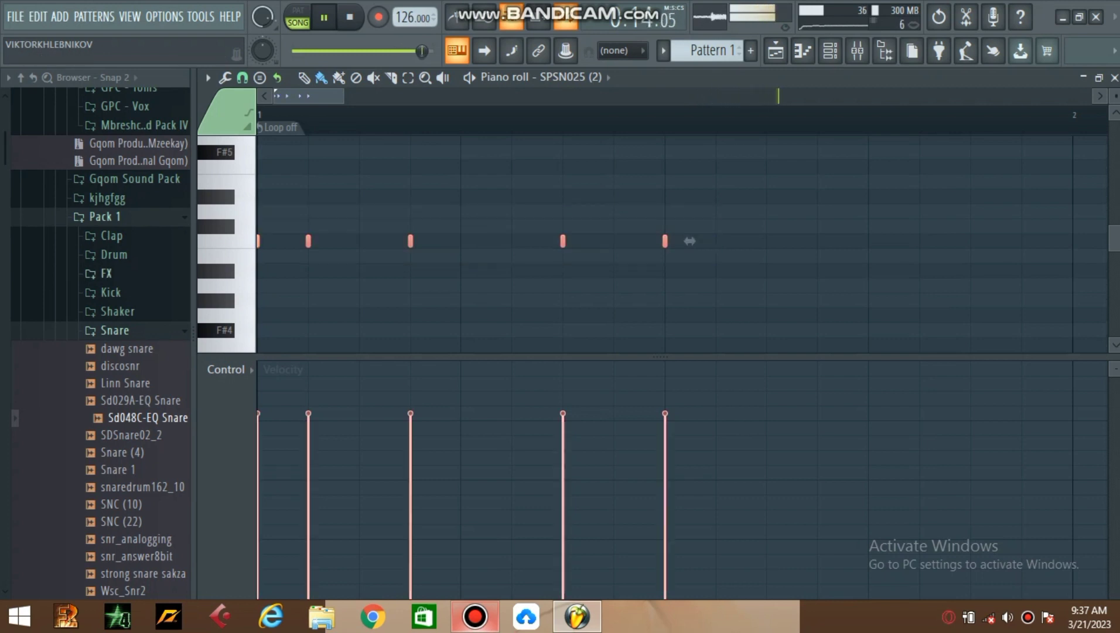
left_click_drag(690, 241, 738, 240)
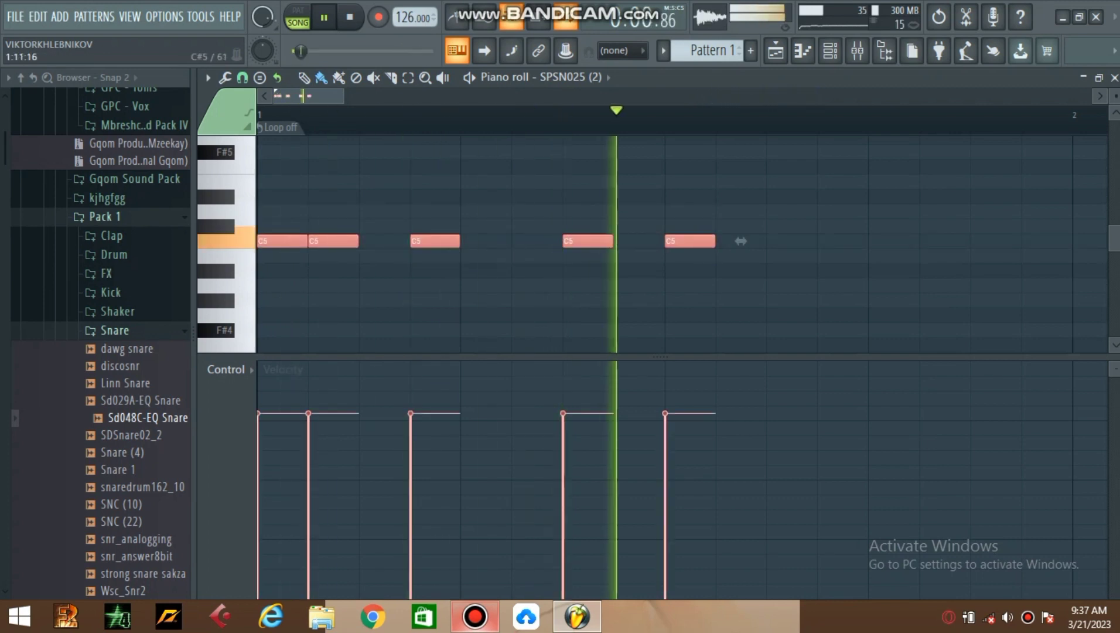
Step: Add one-step C5 notes to SPSN025 (2) on steps 12 and 15 of bar 1
left_click(885, 241)
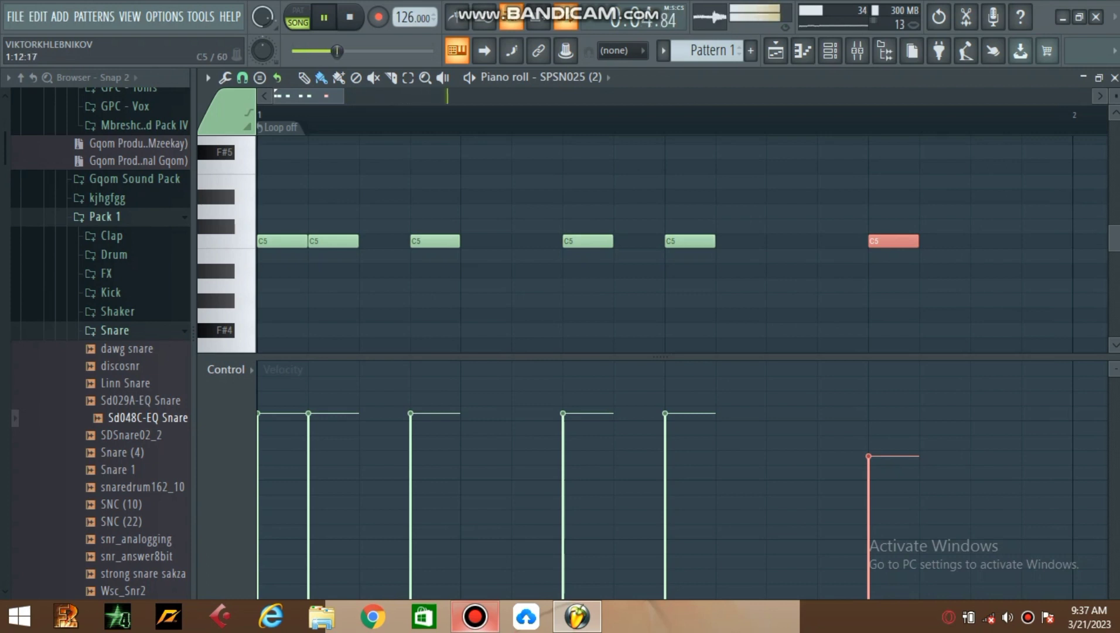
left_click_drag(887, 241, 837, 241)
left_click(1001, 241)
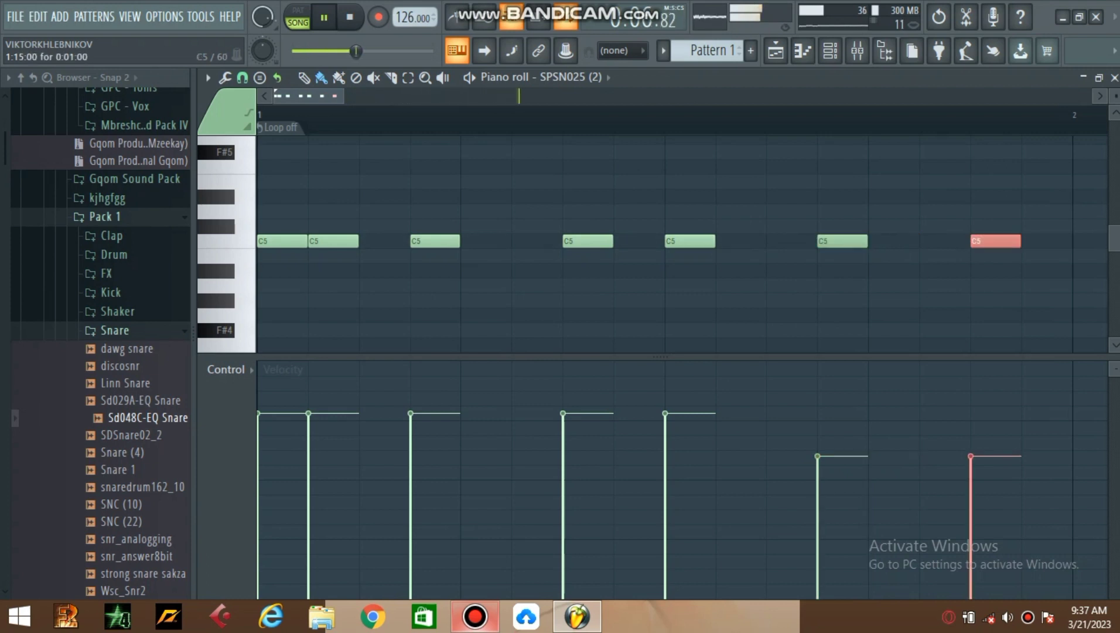
Step: Unmute the BST KICK channel in the channel rack and collapse the Snare folder in the browser
left_click(830, 51)
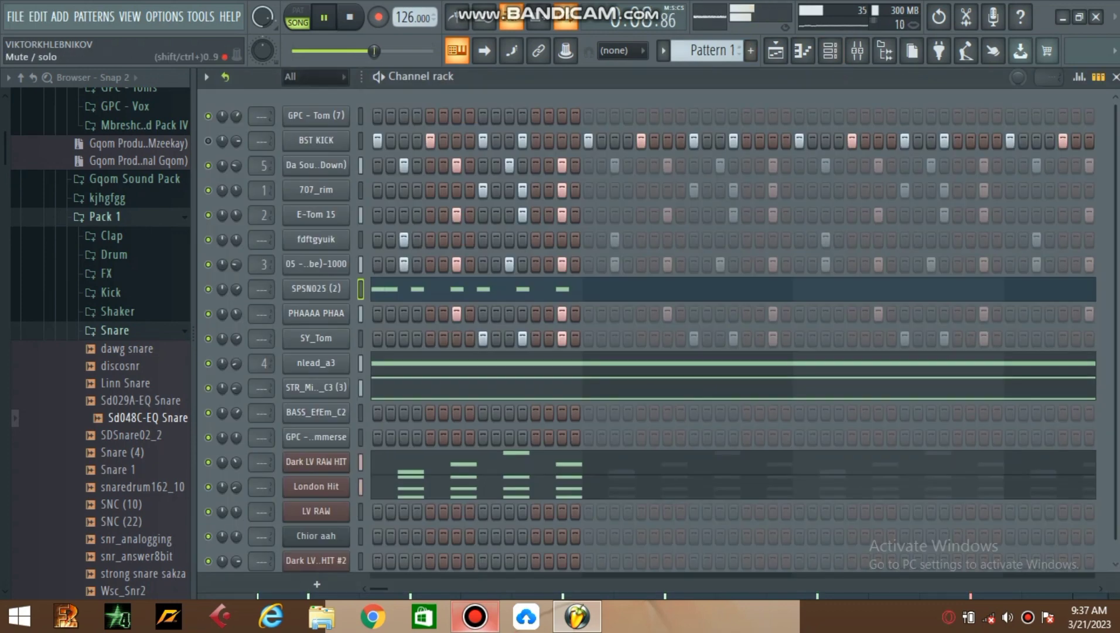
left_click(208, 141)
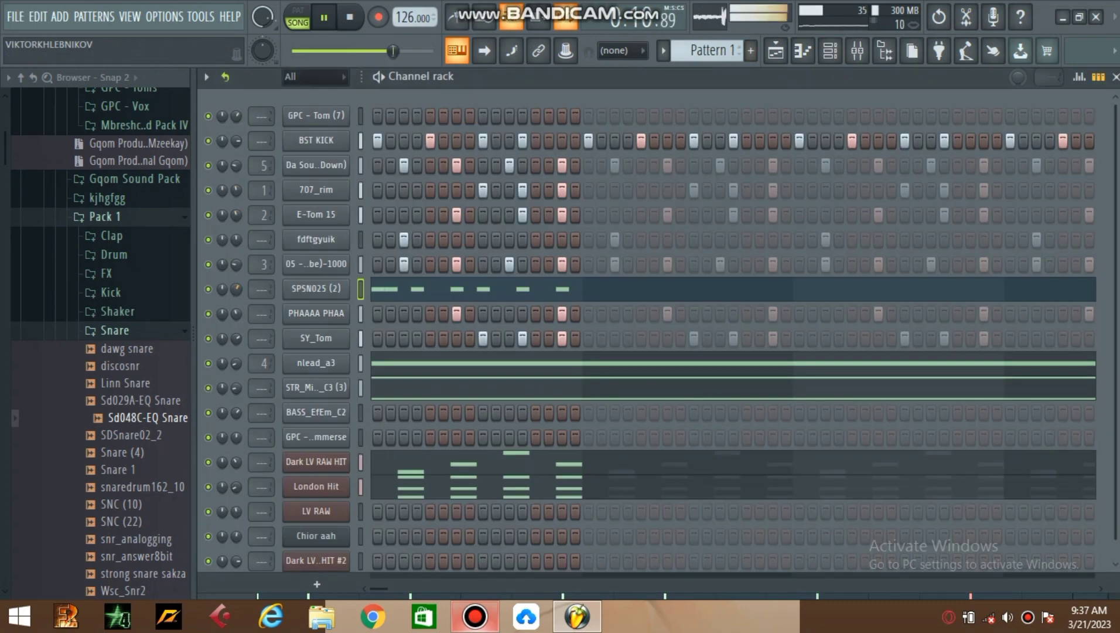
left_click(114, 330)
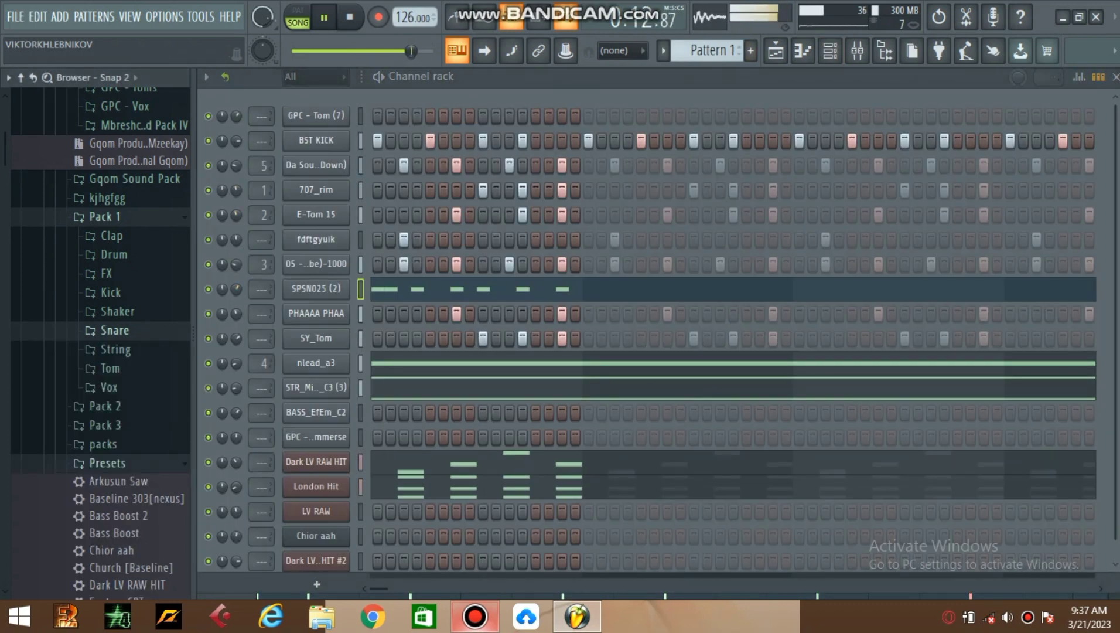
Step: Route the BASS_EfEm_C2 channel to its own mixer track, insert 6
left_click(360, 560)
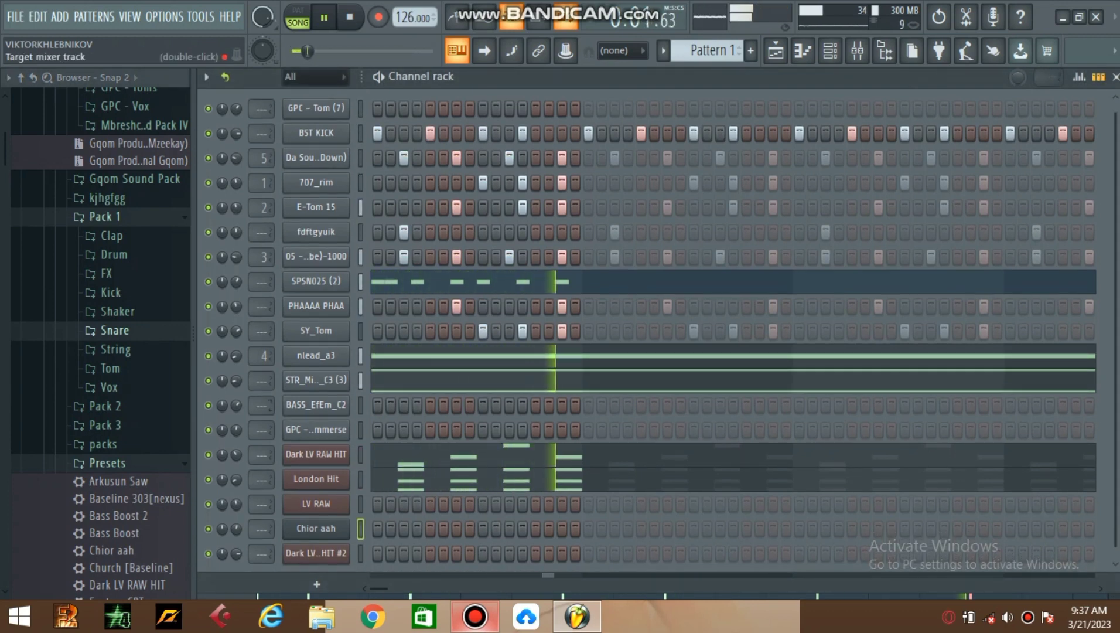
right_click(317, 404)
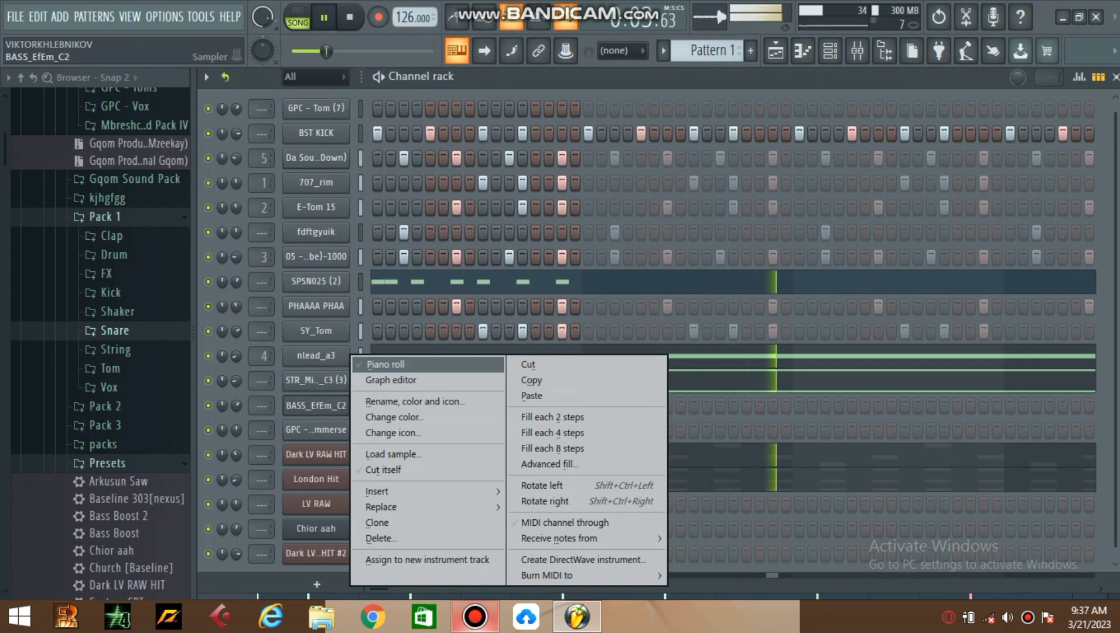
left_click(236, 405)
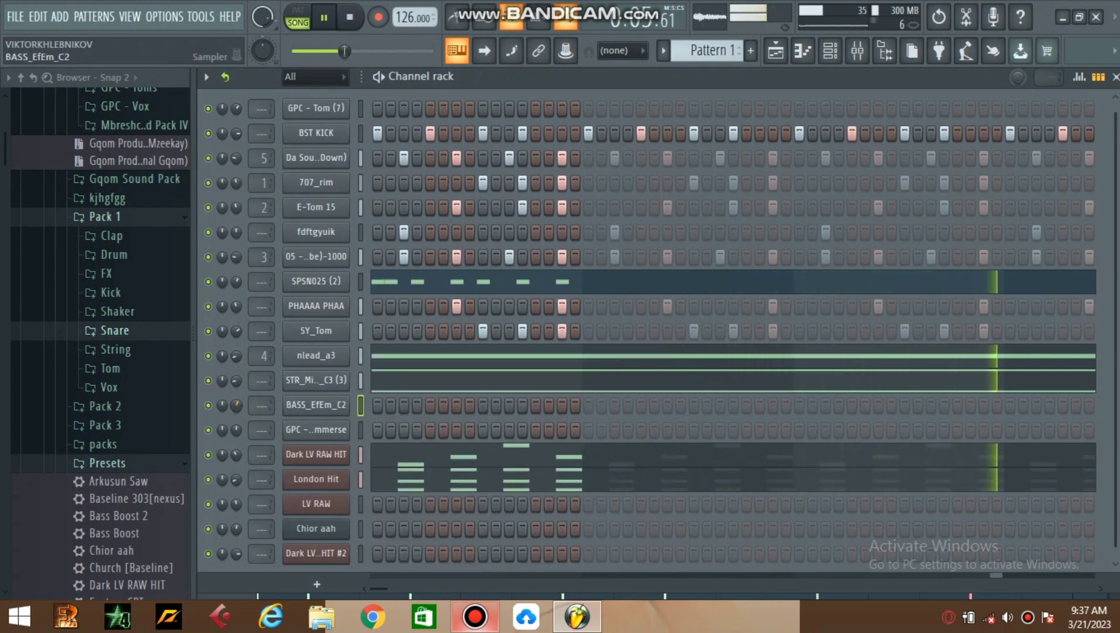
left_click(316, 404)
left_click(730, 266)
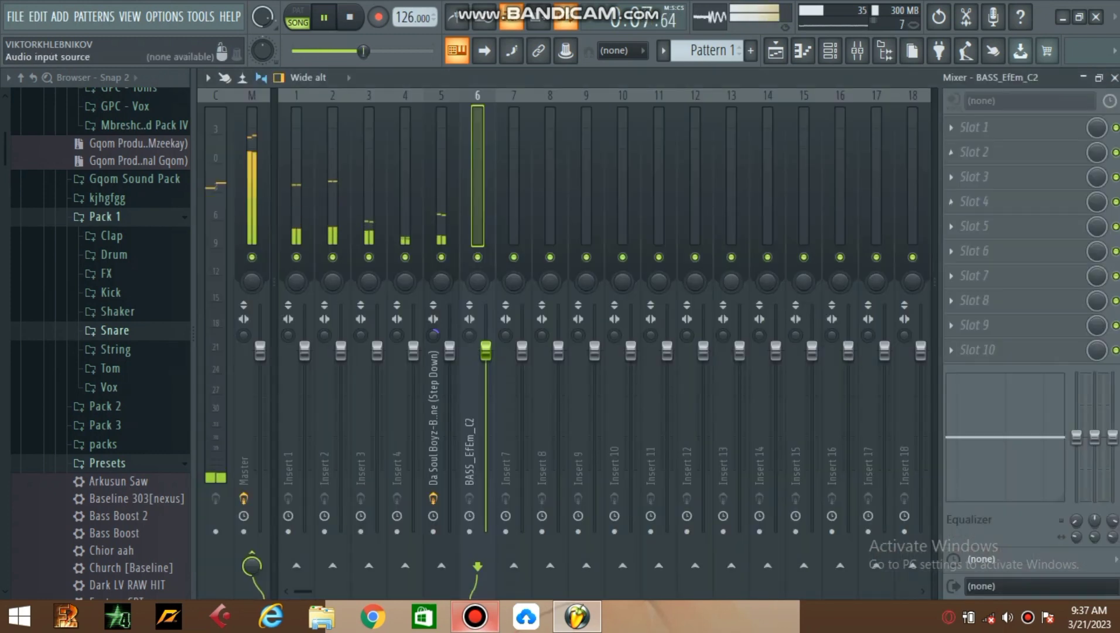
Step: Load Fruity Parametric EQ 2 in the bass track's slot 1, apply the 30Hz + 18kHz cut preset and raise its low-cut frequency
left_click(972, 127)
left_click(625, 273)
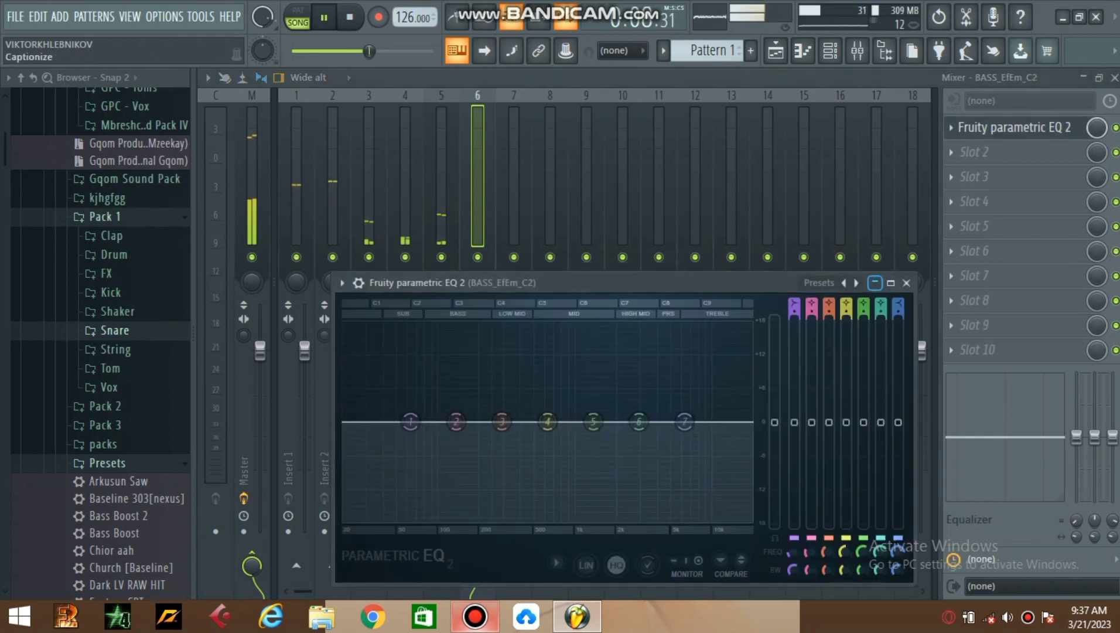
left_click(820, 282)
left_click(913, 354)
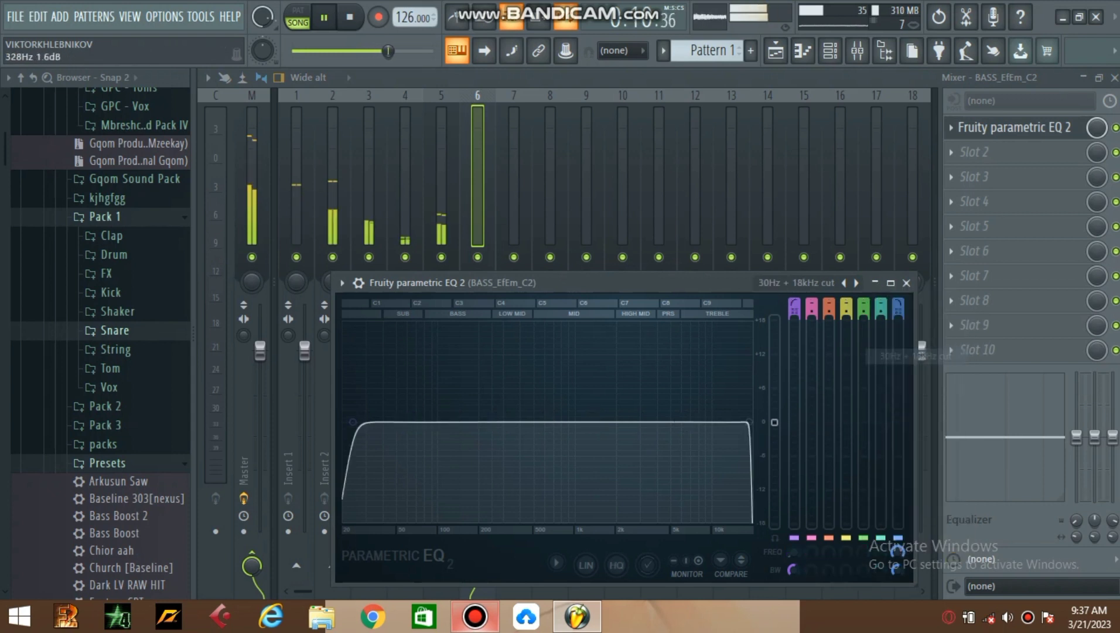
left_click_drag(352, 422, 429, 422)
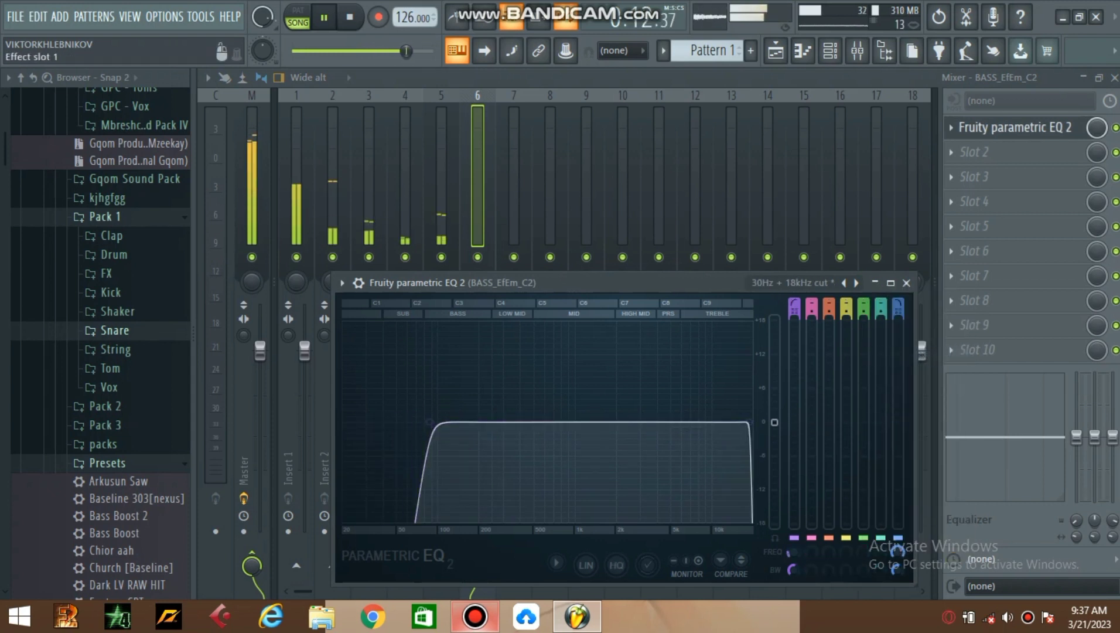
Step: Boost the bass track's mid EQ band by 4.4 dB and high shelf by 2.5 dB, and load Fruity Chorus in slot 2
left_click_drag(1095, 436, 1094, 420)
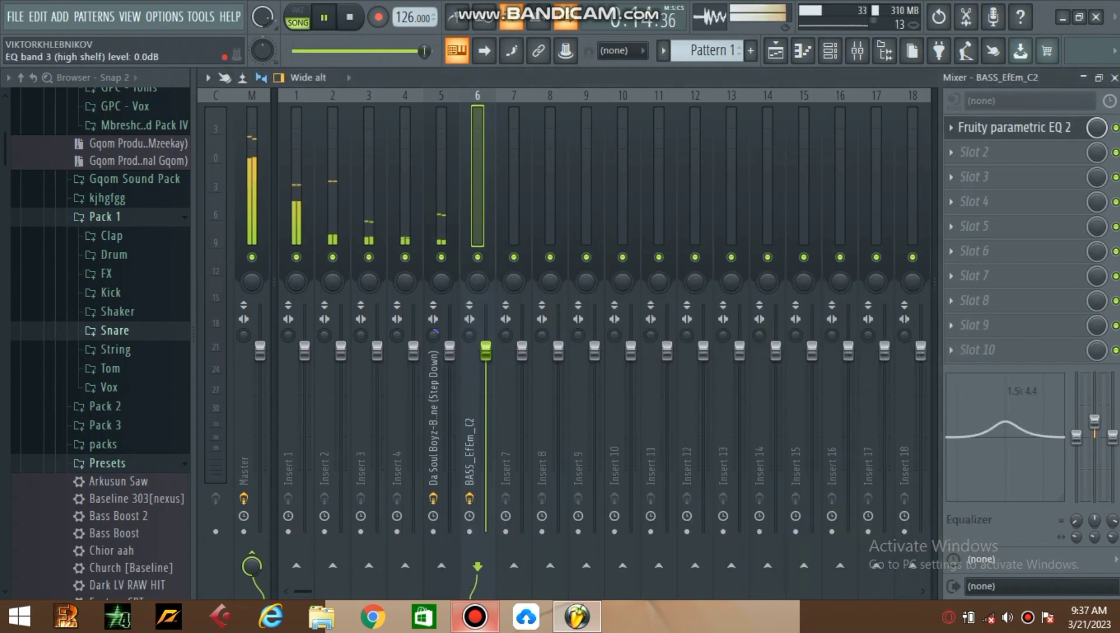
left_click(972, 151)
mouse_move(961, 174)
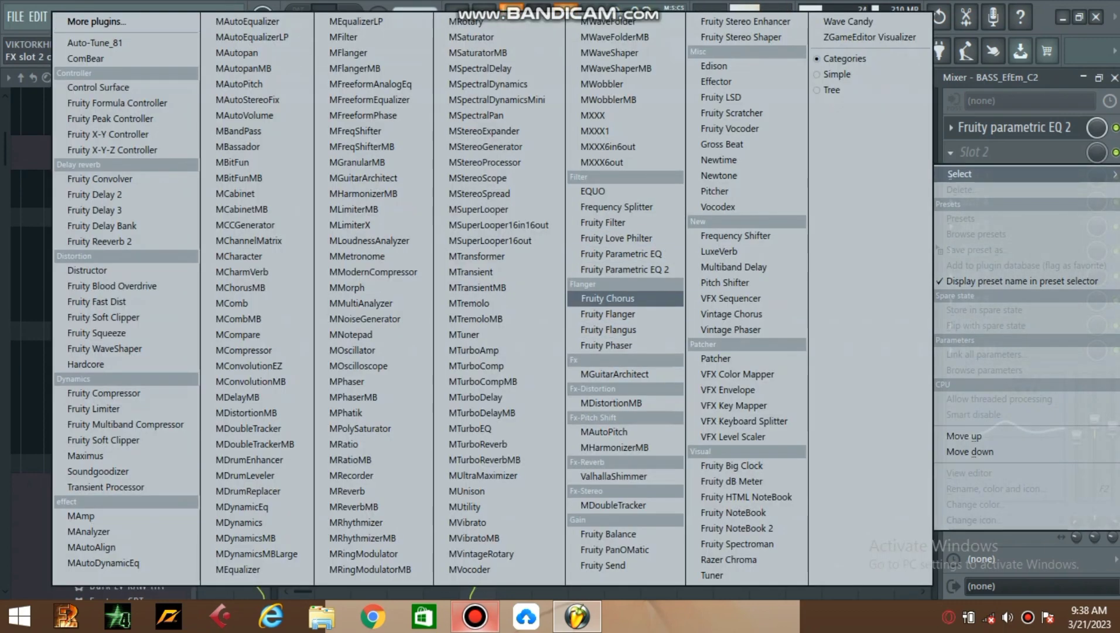
left_click(606, 298)
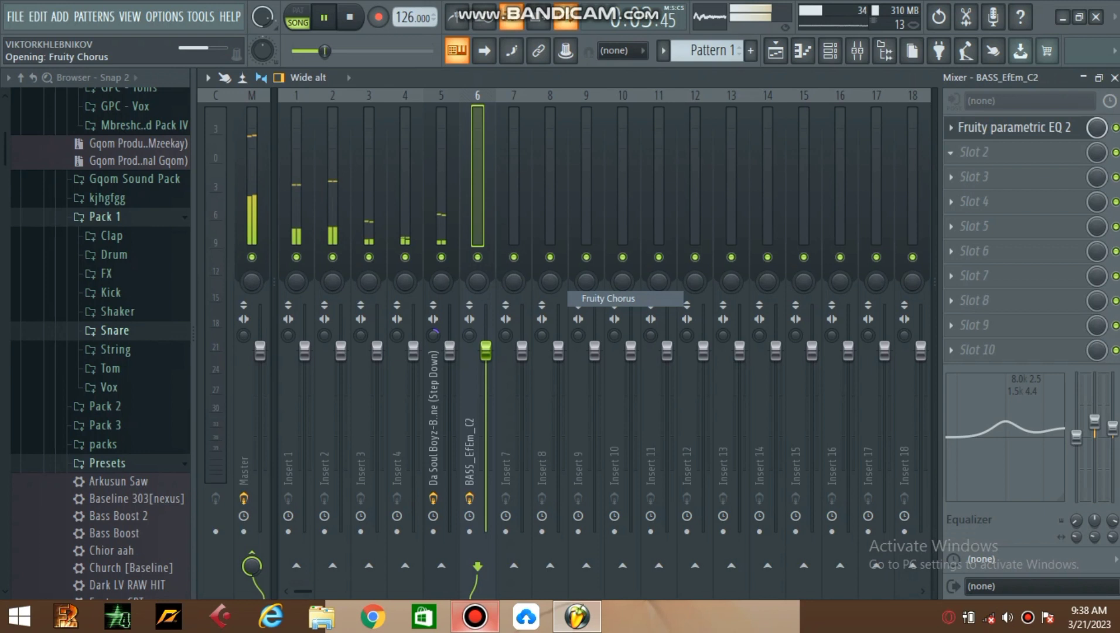
Step: Open the BASS_EfEm_C2 channel in the piano roll and turn off its looping
left_click(803, 51)
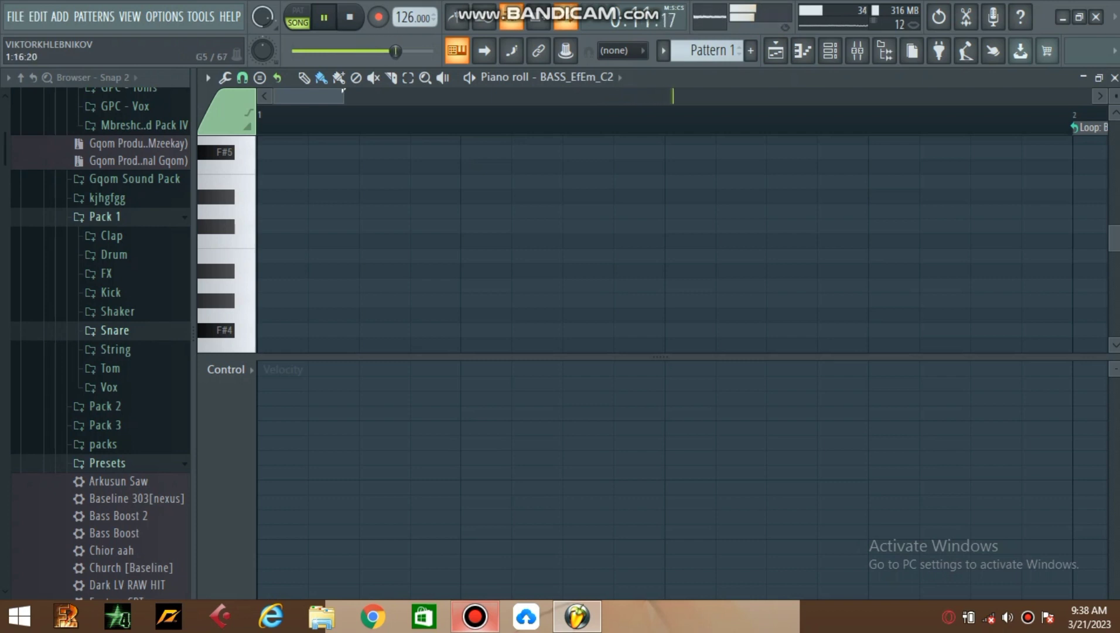
left_click(1084, 127)
left_click(1063, 150)
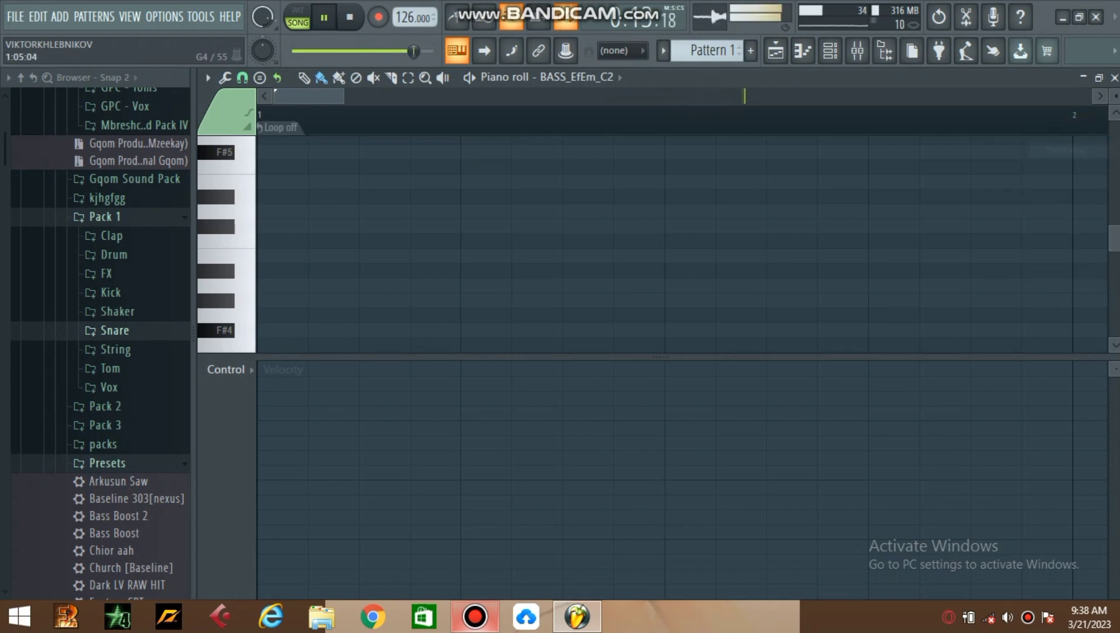
Step: Place an F#4 bass note at step 15 of bar 1 and lengthen it to 14 steps
left_click(385, 330)
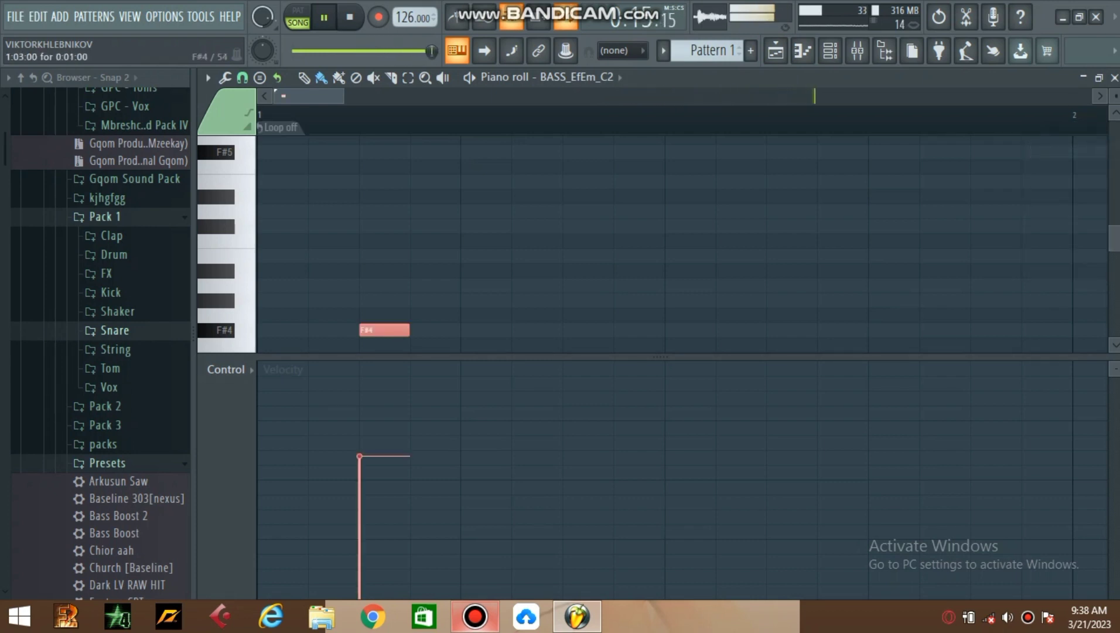
right_click(384, 330)
left_click(987, 330)
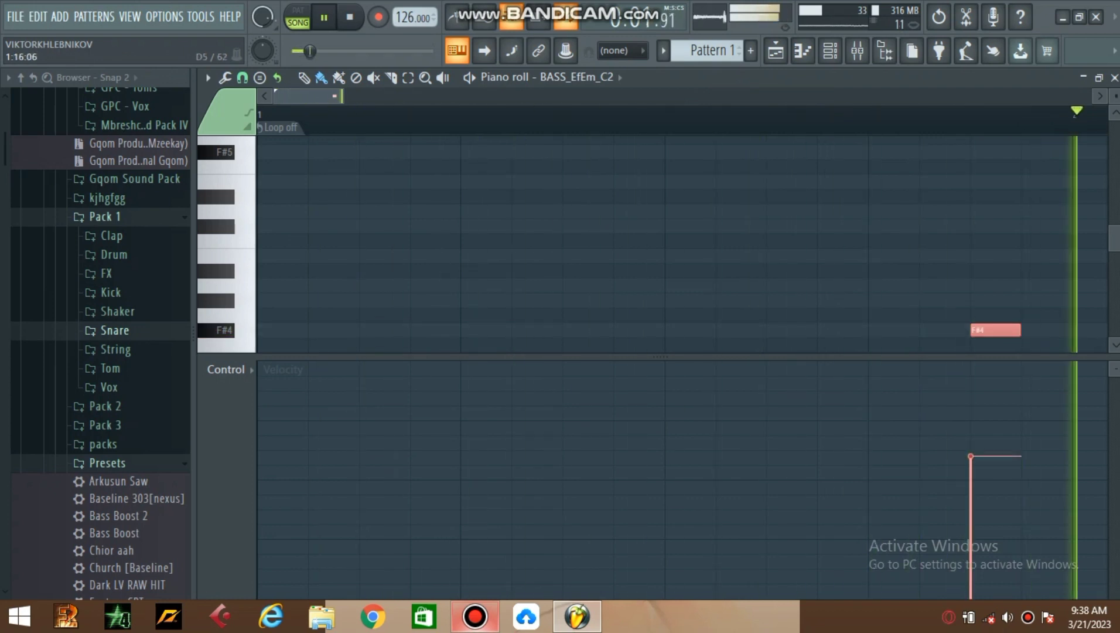
left_click_drag(343, 96, 419, 96)
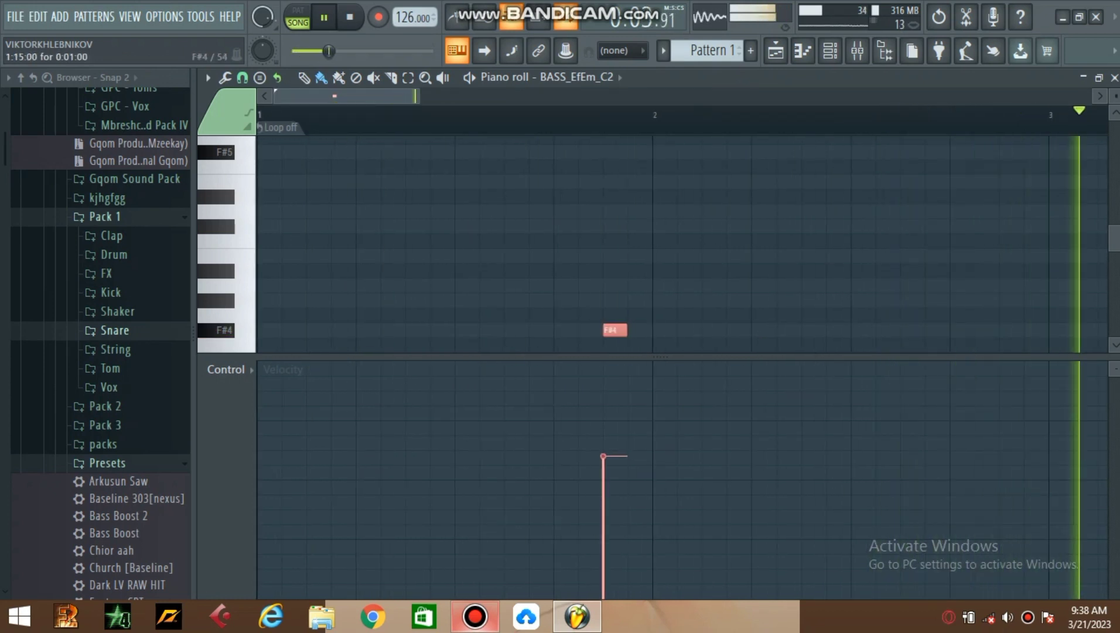
left_click_drag(625, 330, 900, 330)
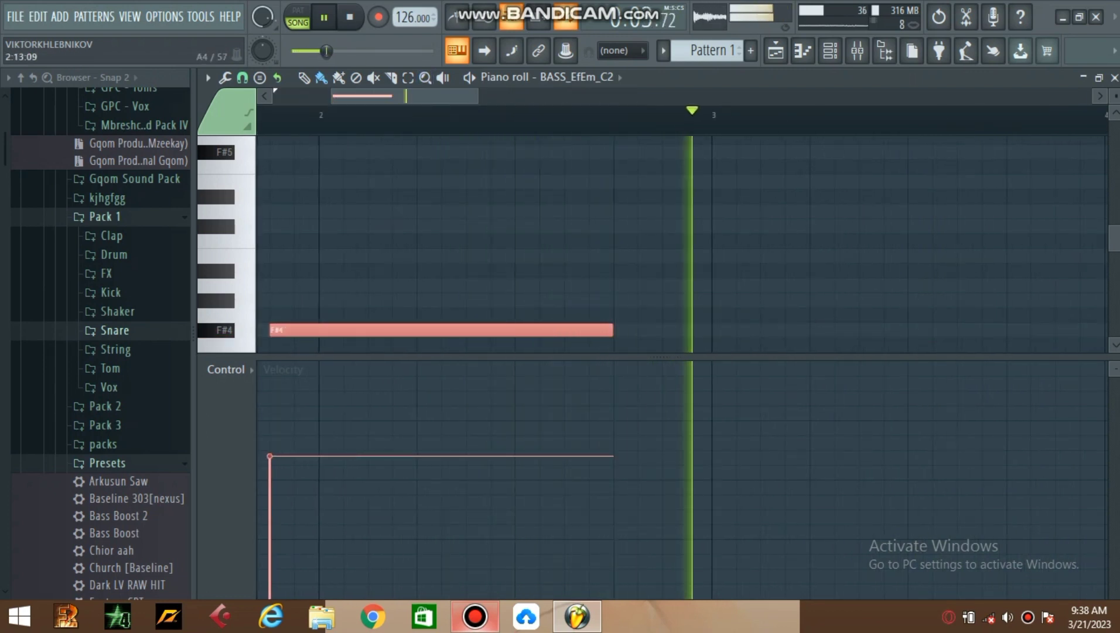
key("space")
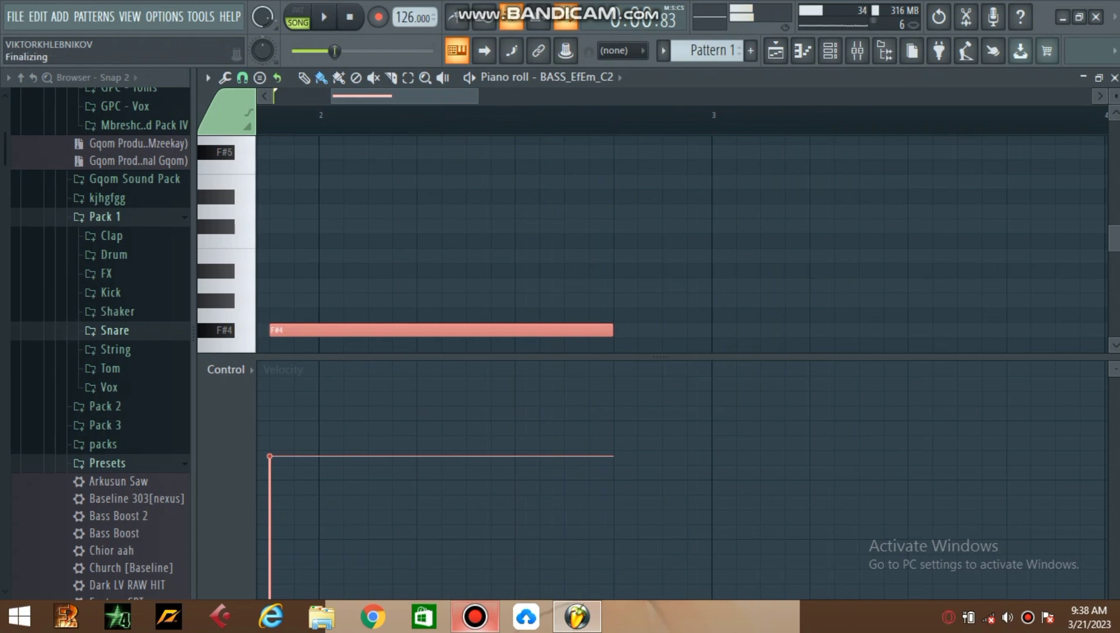
Step: Duplicate the F#4 note as an A4 at step 15 of bar 2 and lengthen the original to one full bar
left_click_drag(377, 330, 770, 285)
key("space")
left_click(441, 330)
left_click_drag(611, 329, 661, 329)
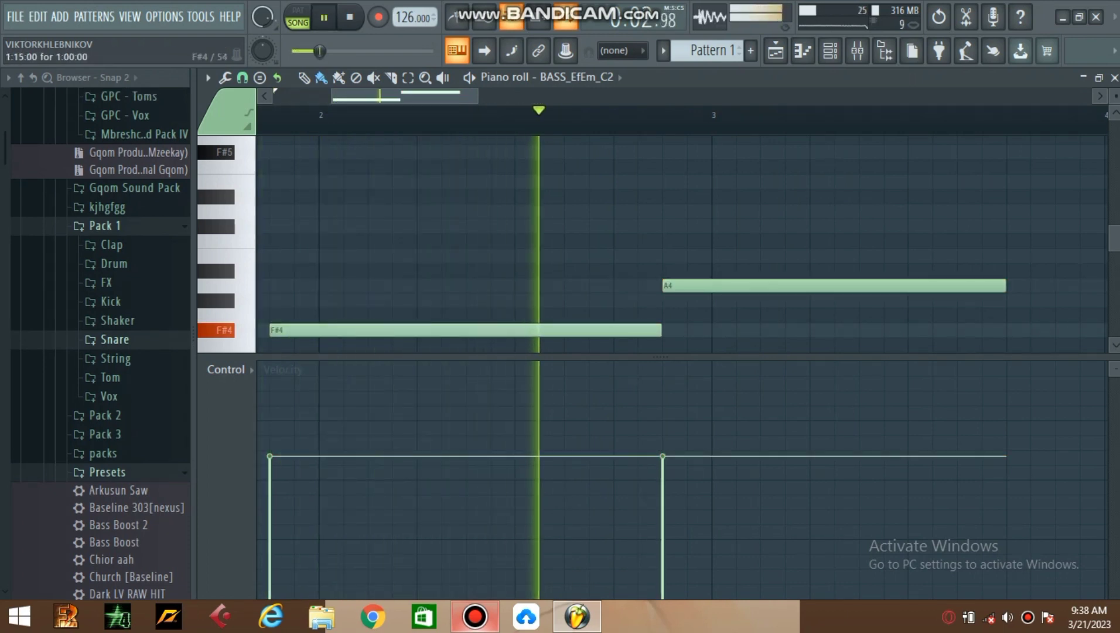
scroll(745, 114, "down", 1)
key("space")
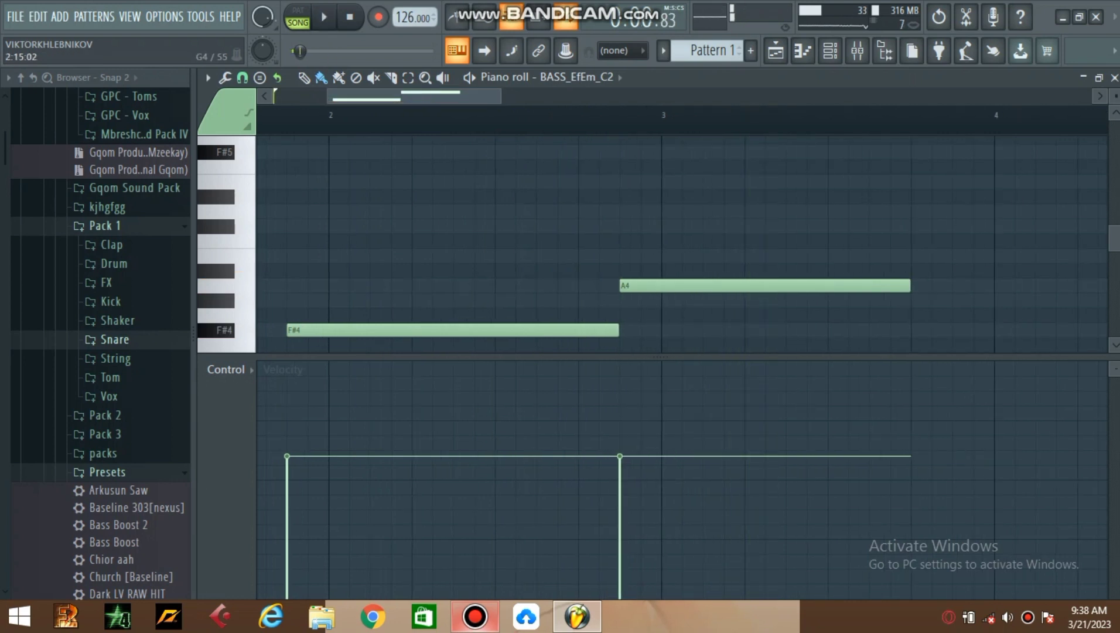
Step: Shorten the F#4 note to 8 steps and move the A4 note down to E4 directly after it, also 8 steps long
left_click_drag(615, 329, 449, 330)
key("space")
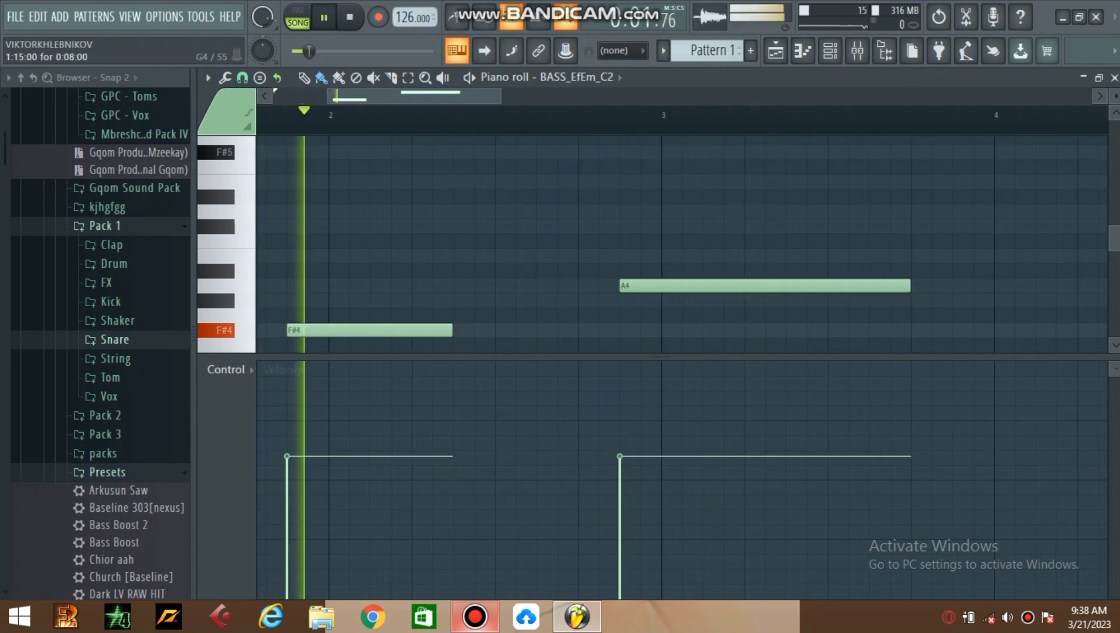
key("space")
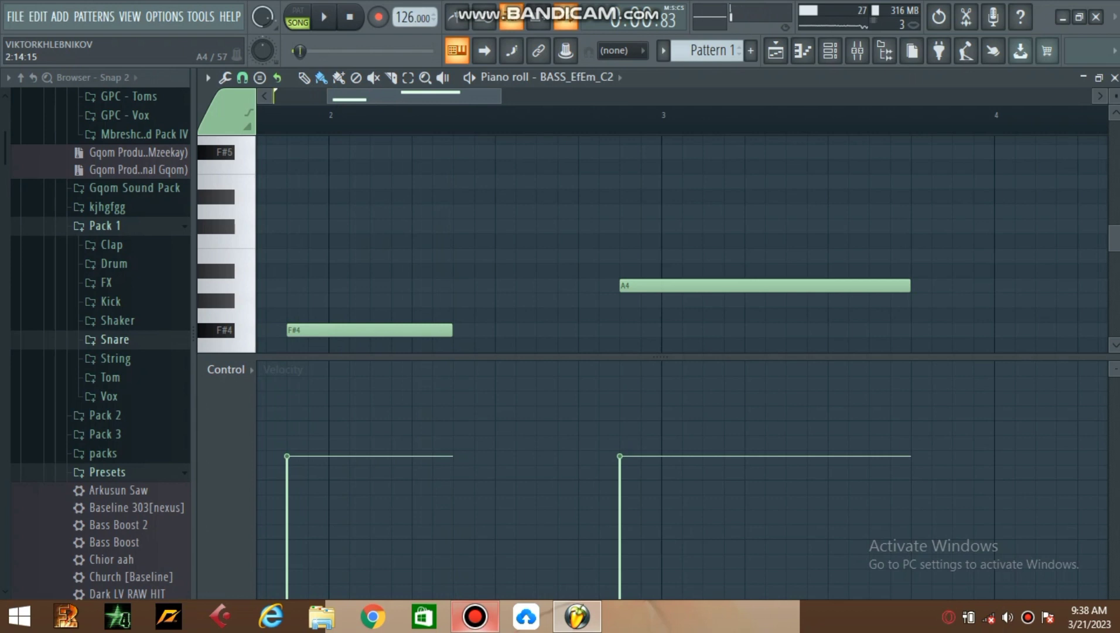
left_click_drag(644, 285, 477, 318)
key("space")
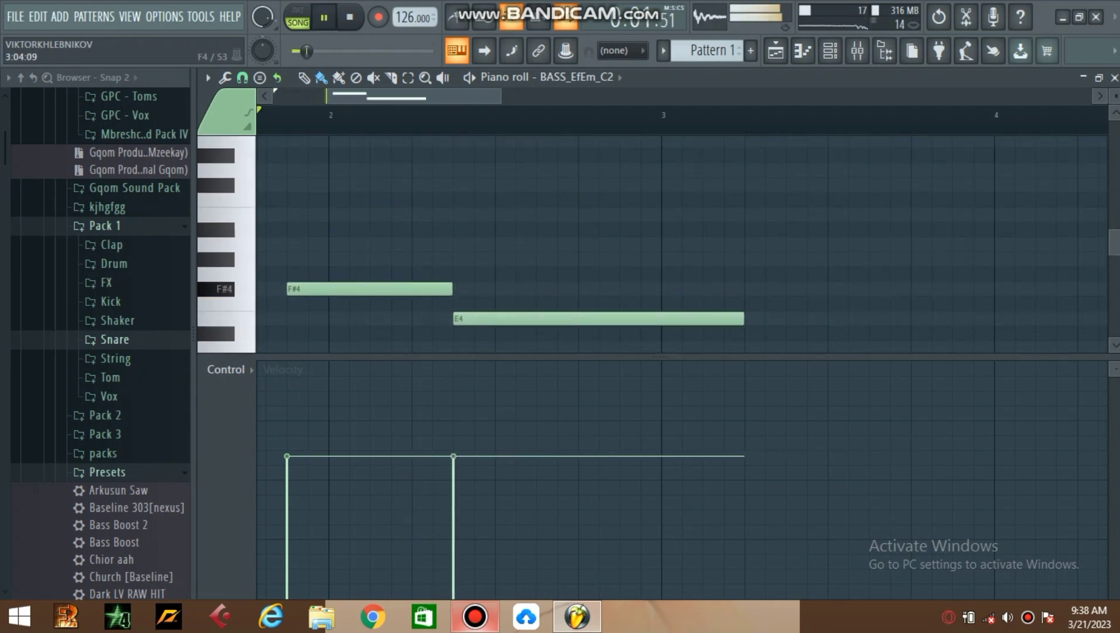
left_click_drag(741, 318, 617, 318)
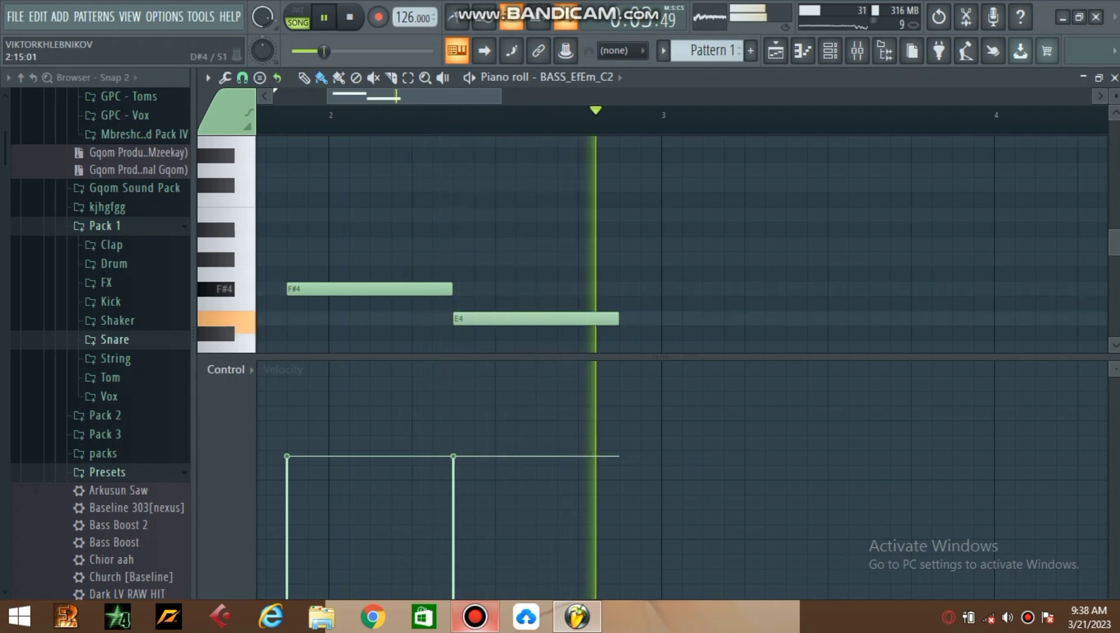
Step: Move the E4 note to step 15 of bar 2 and extend the F#4 note to one full bar so it meets it
key("space")
key("space")
left_click_drag(495, 318, 578, 319)
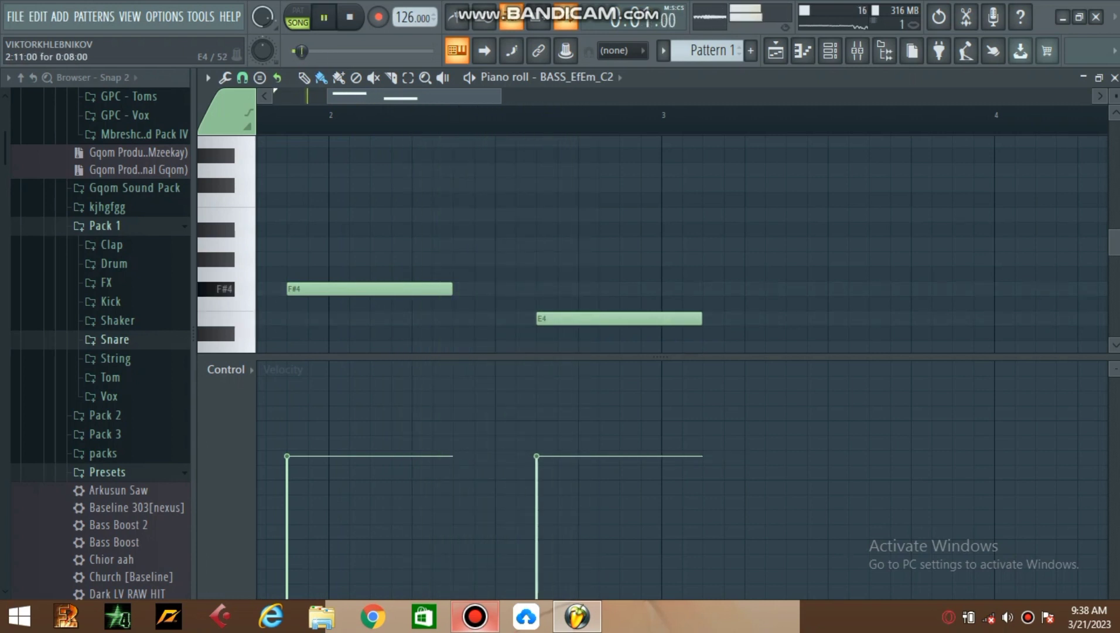
left_click_drag(450, 289, 626, 318)
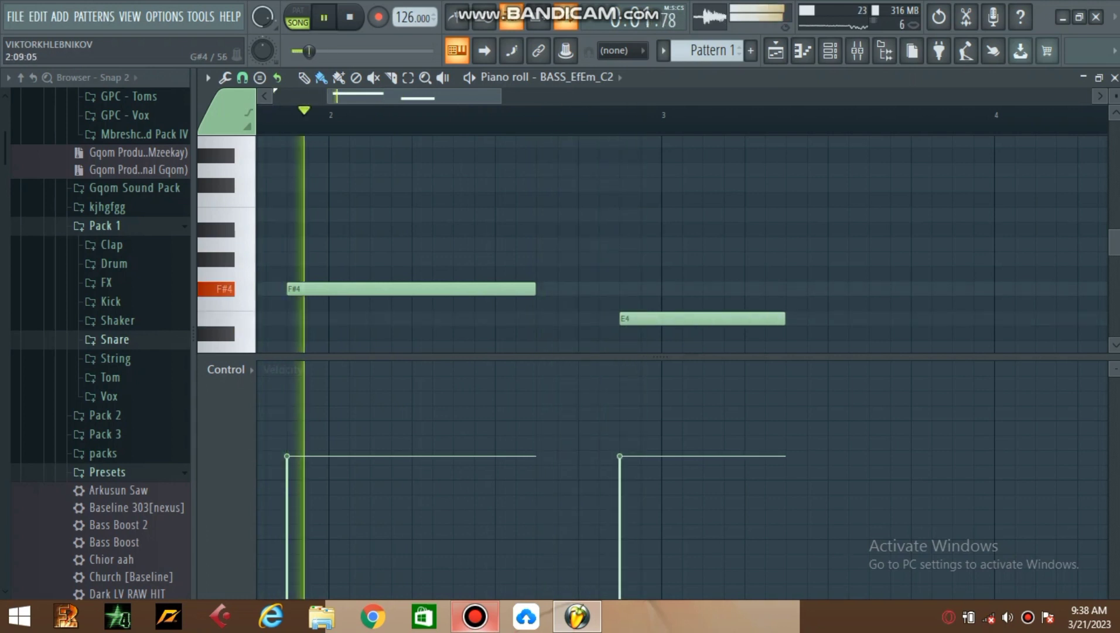
left_click_drag(534, 288, 618, 289)
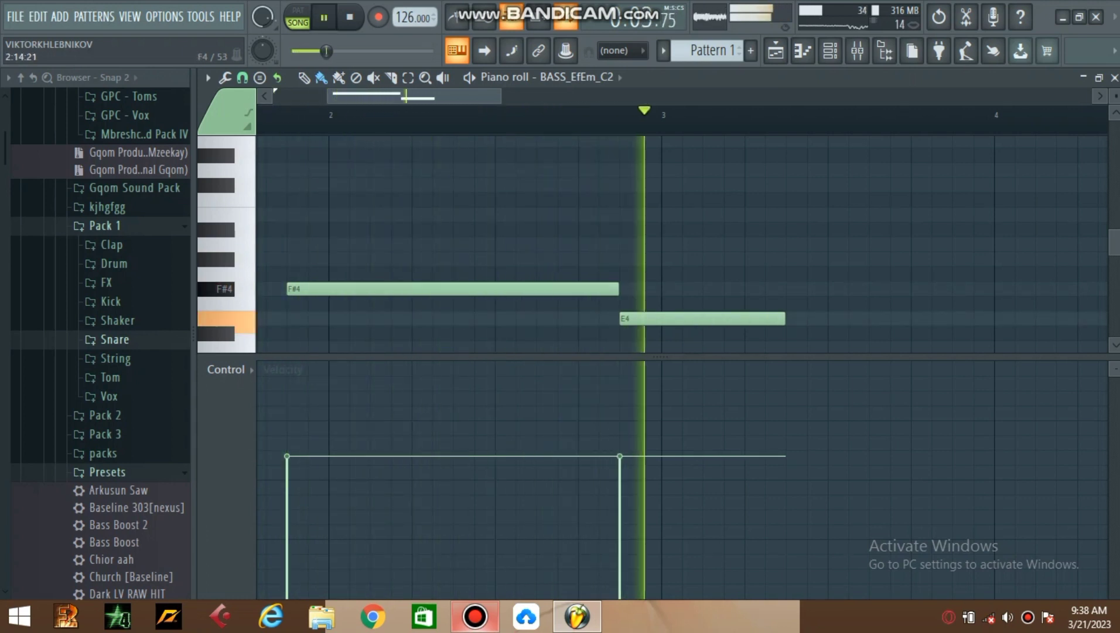
Step: Add a D4 note at step 11 of bar 3, shorten it to 4 steps, and extend the E4 note up to its start
scroll(673, 243, "down", 2)
scroll(783, 297, "down", 3)
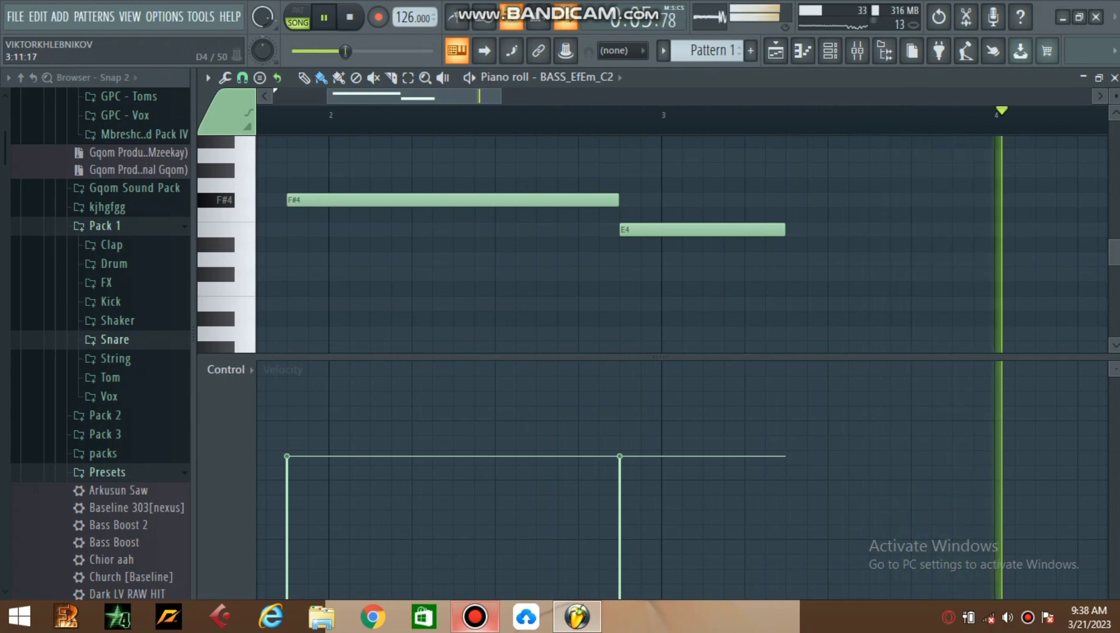
left_click(870, 259)
left_click(798, 229)
right_click(807, 230)
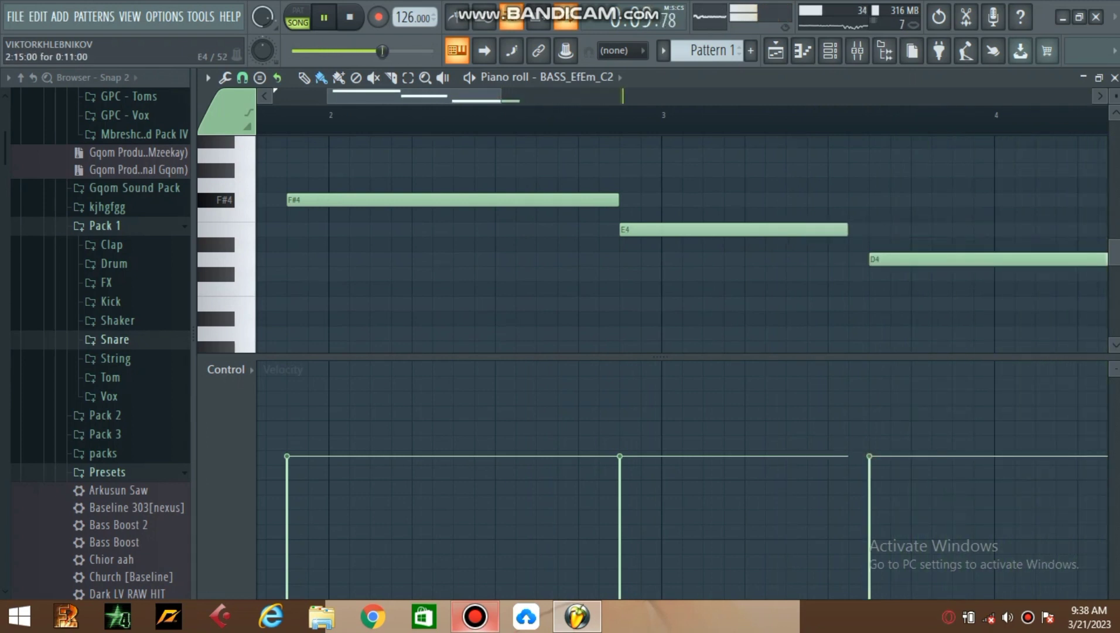
left_click_drag(501, 96, 745, 96)
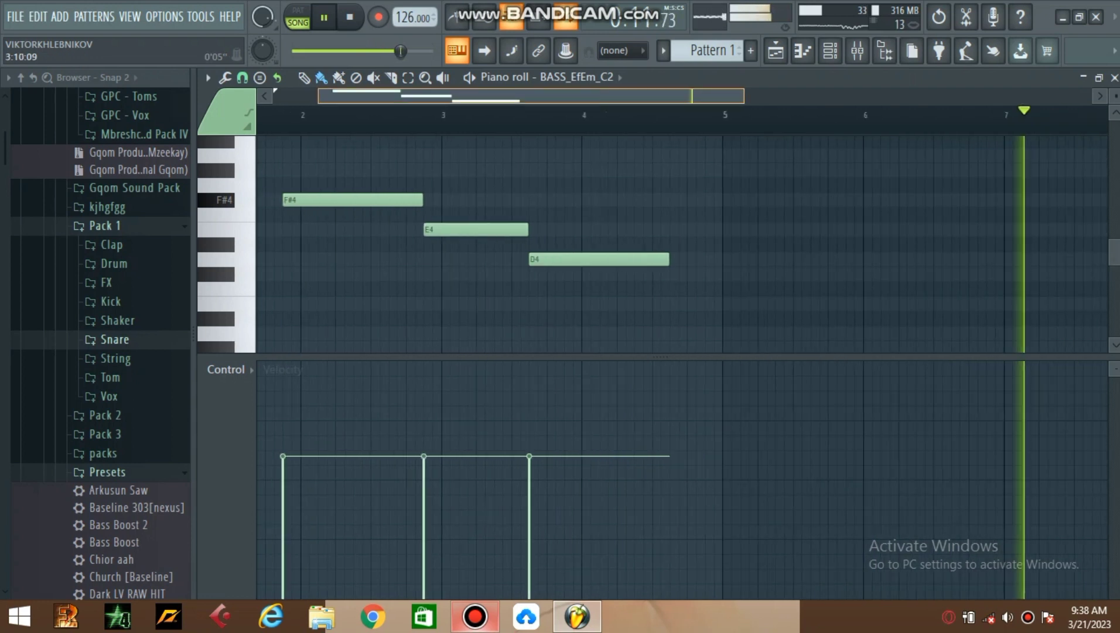
left_click_drag(659, 259, 557, 259)
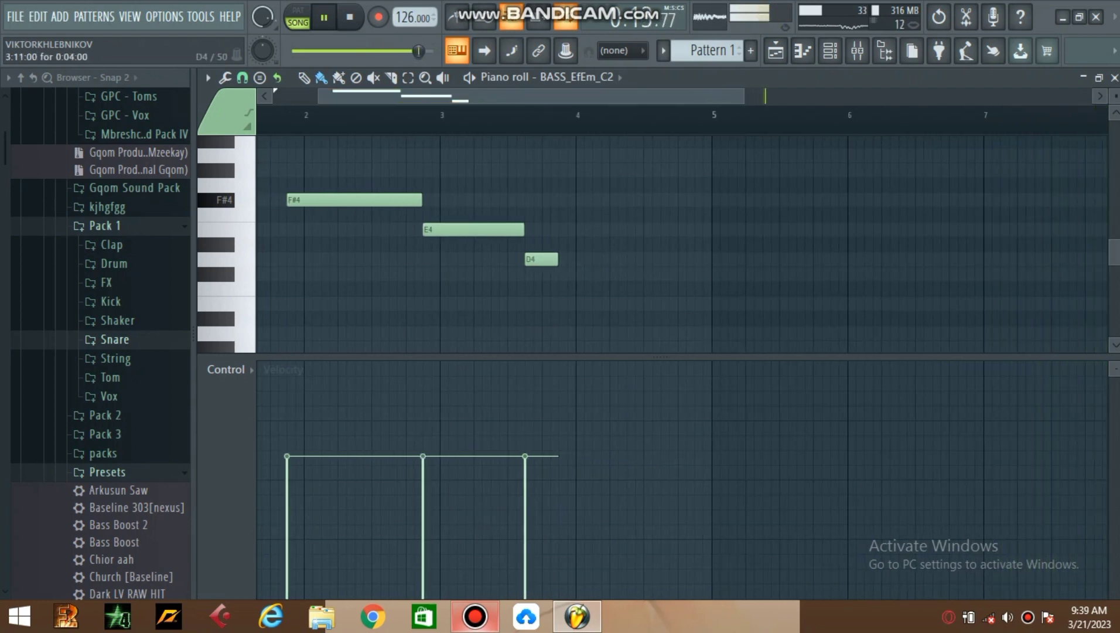
Step: Add a 2-step C#4 note at step 15 of bar 3, followed by an 8-step B3 note at the start of bar 4
left_click(566, 274)
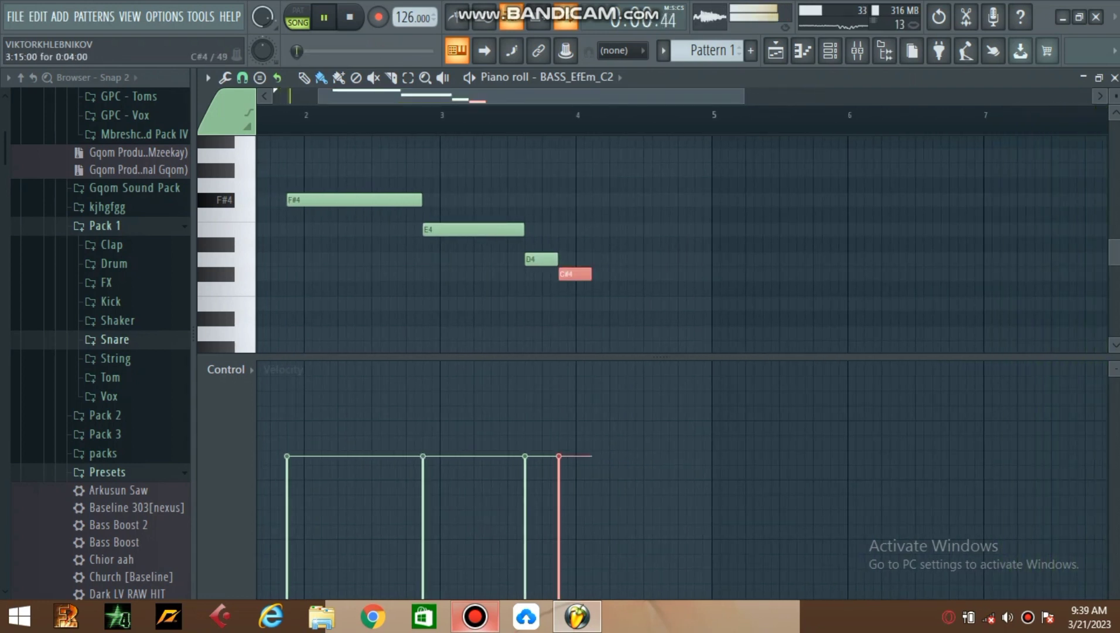
left_click_drag(590, 274, 575, 274)
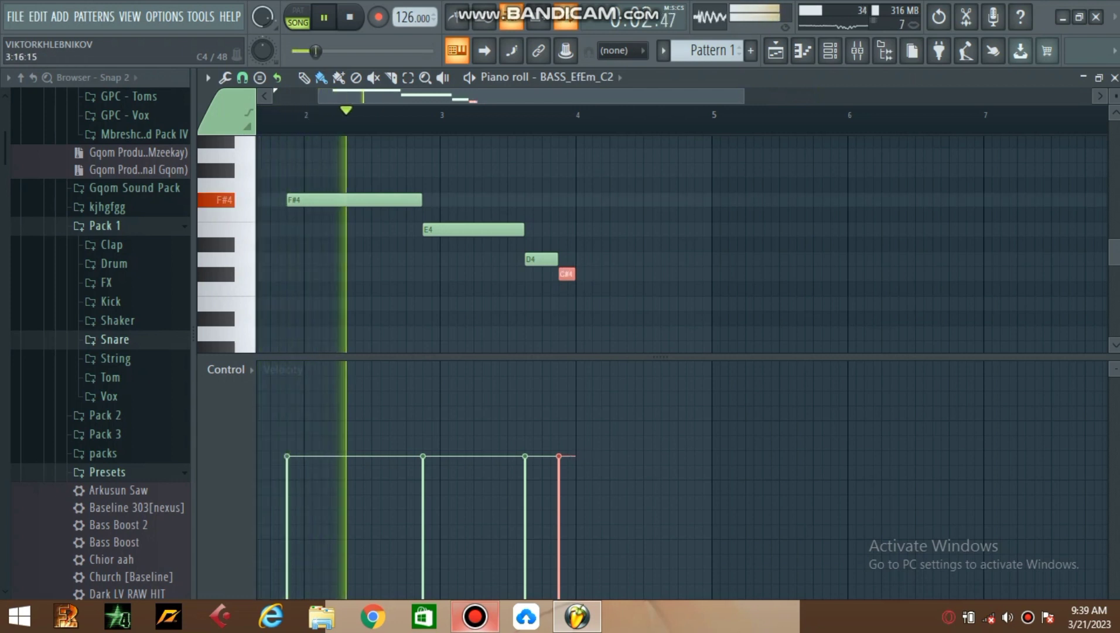
left_click(582, 303)
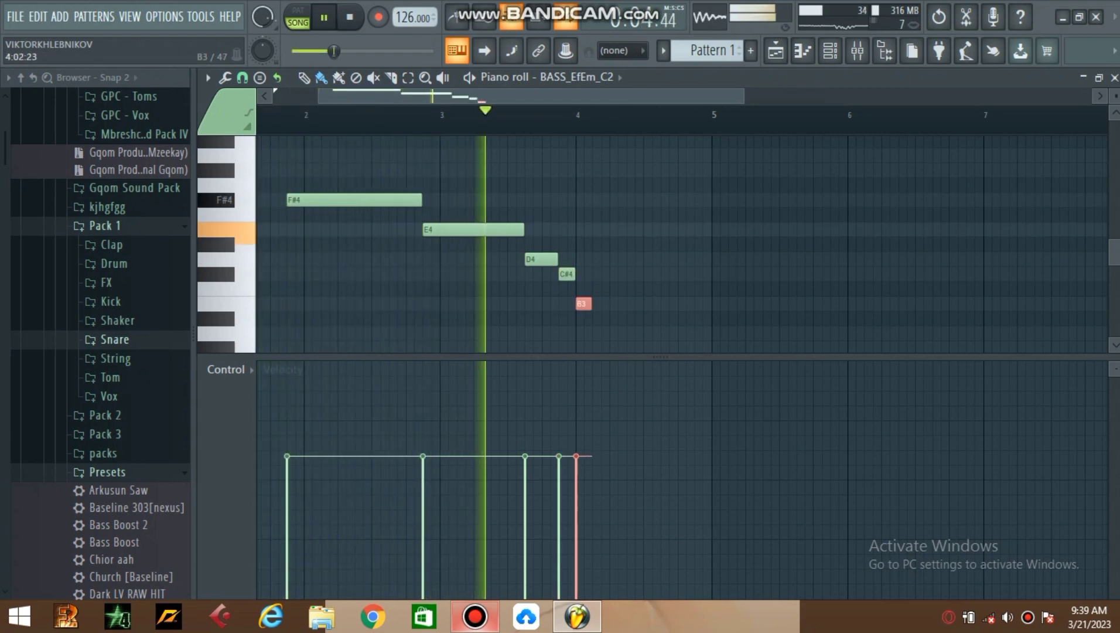
left_click_drag(590, 303, 641, 306)
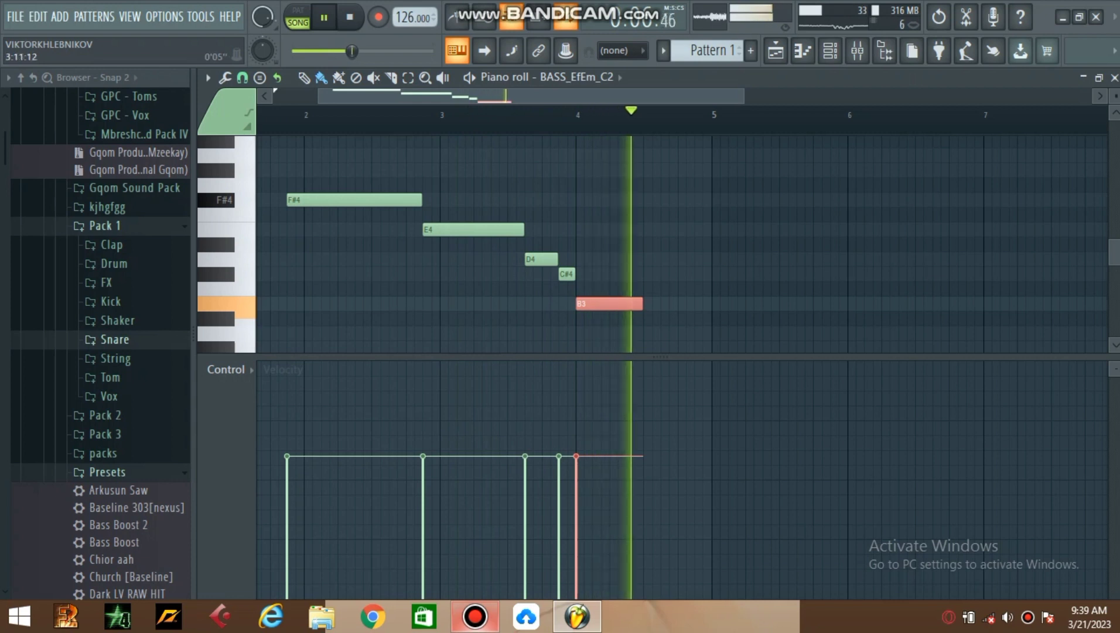
Step: Shift the B3 note to step 3 of bar 4 with a 12-step length, and extend the C#4 note to 4 steps
scroll(492, 258, "up", 3)
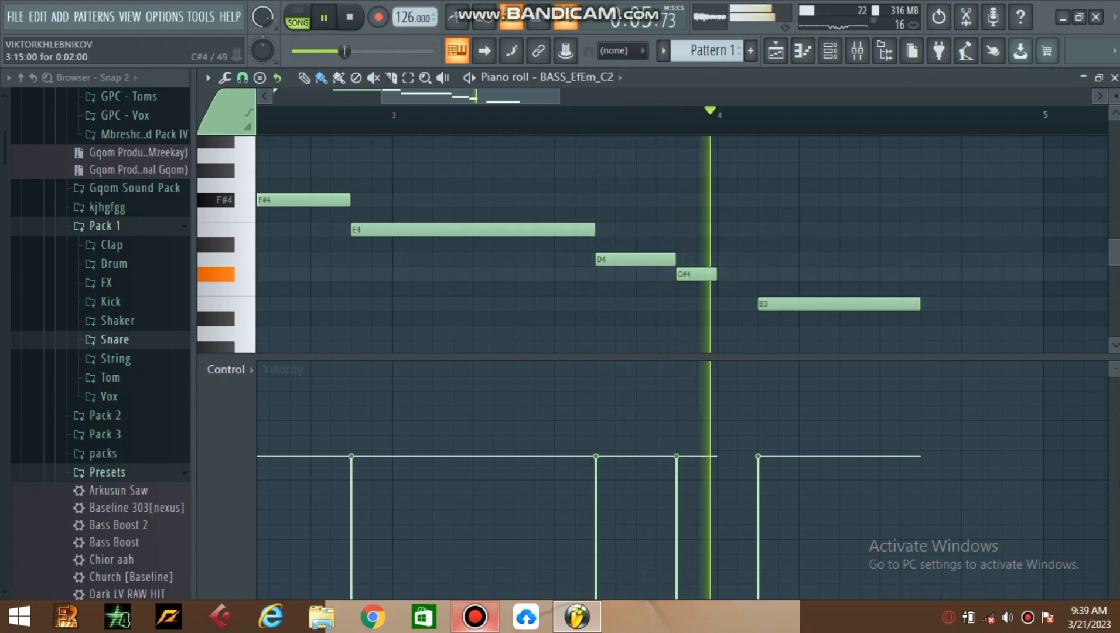
left_click_drag(715, 274, 736, 274)
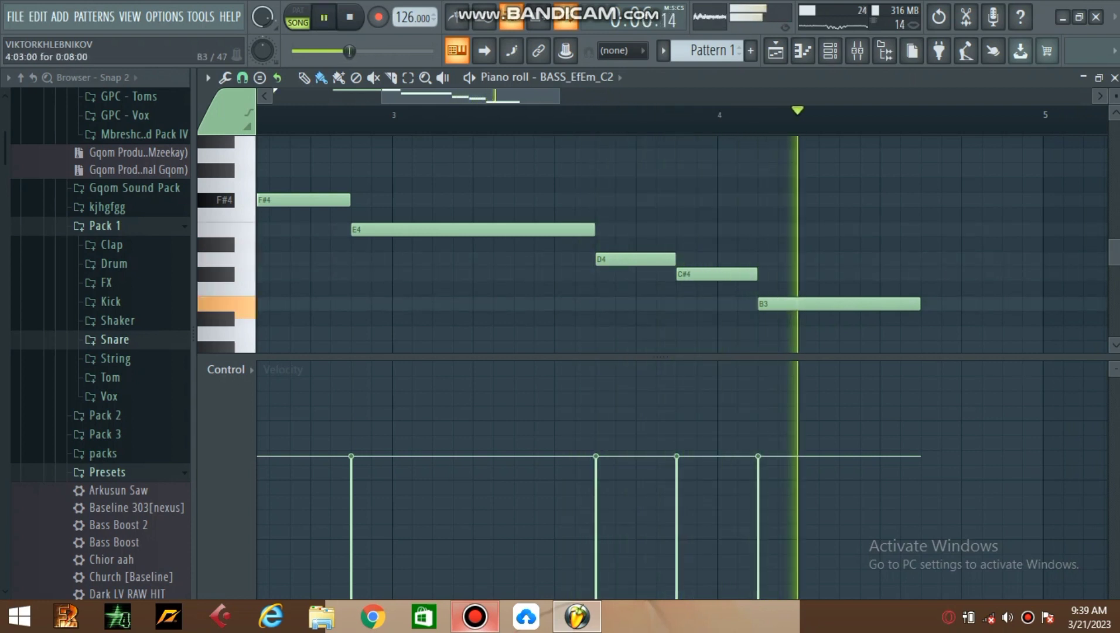
left_click_drag(919, 304, 1001, 303)
key("space")
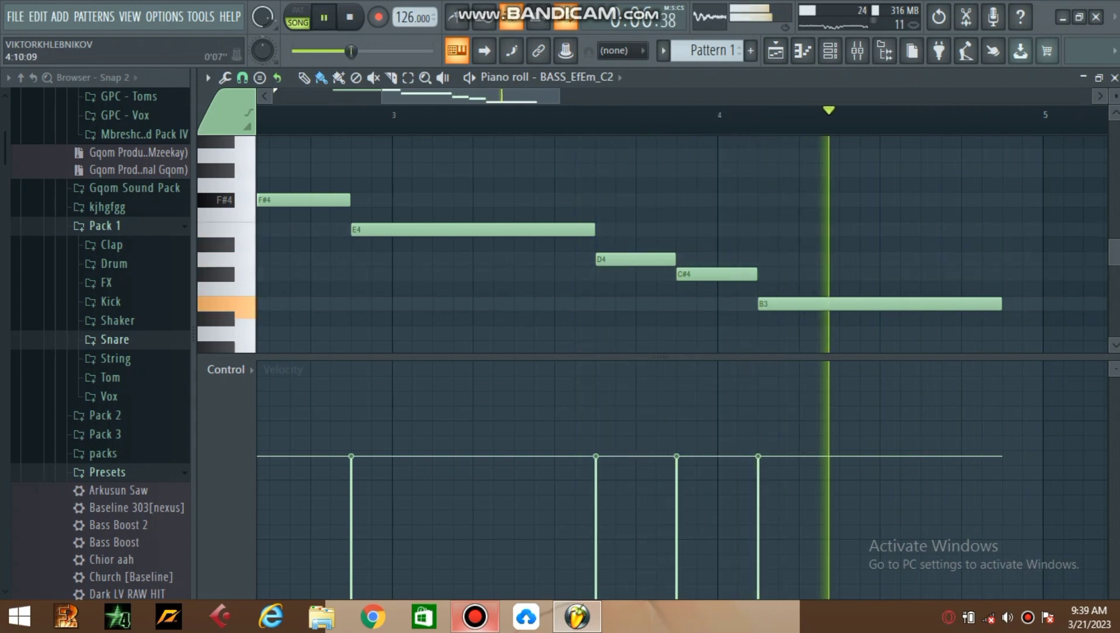
Step: Add a 12-step A3 note at step 15 of bar 4 and delete the stray A#3 note above it
scroll(1020, 289, "down", 1)
left_click(882, 318)
left_click(881, 333)
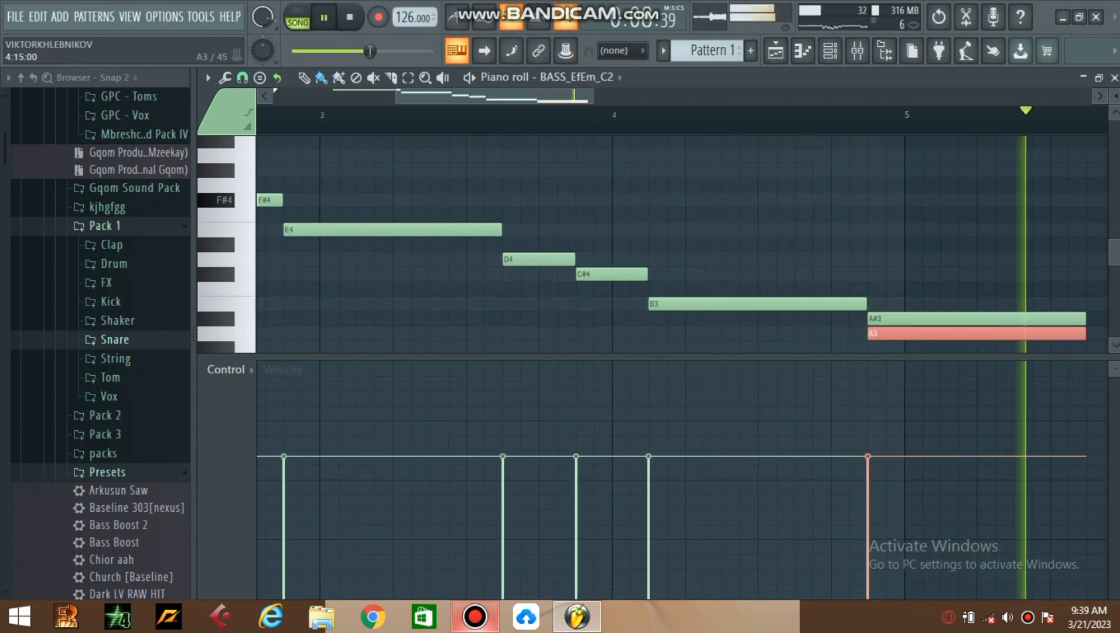
right_click(880, 318)
key("space")
Step: Try the last bass note at G#3, return it to A3 and restart playback
scroll(878, 333, "down", 2)
scroll(878, 333, "right", 1)
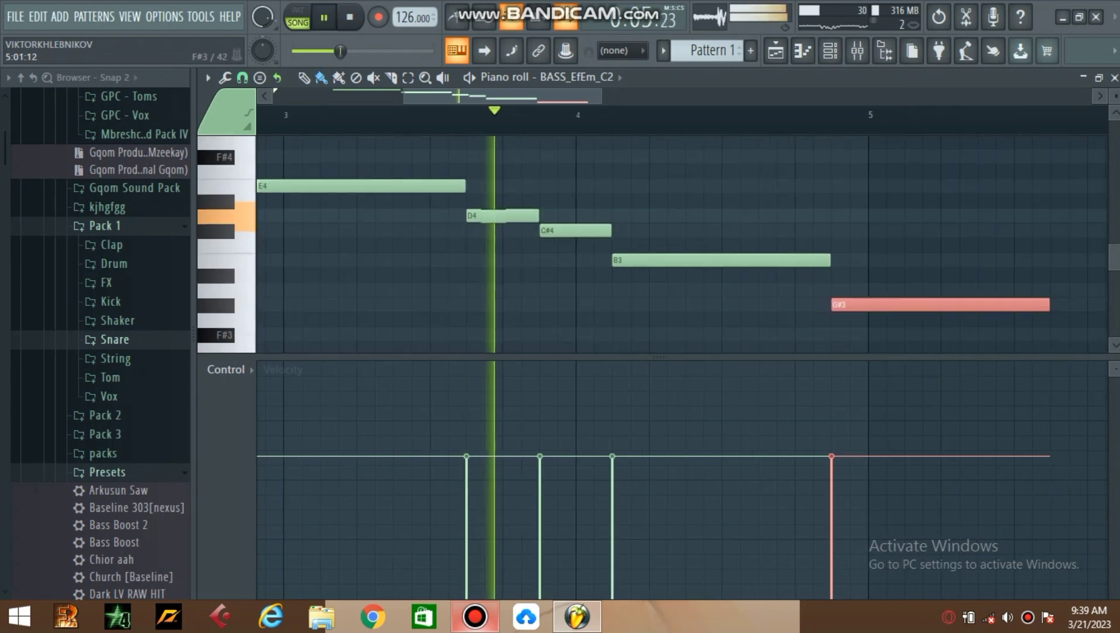
scroll(878, 333, "up", 1)
scroll(878, 333, "right", 3)
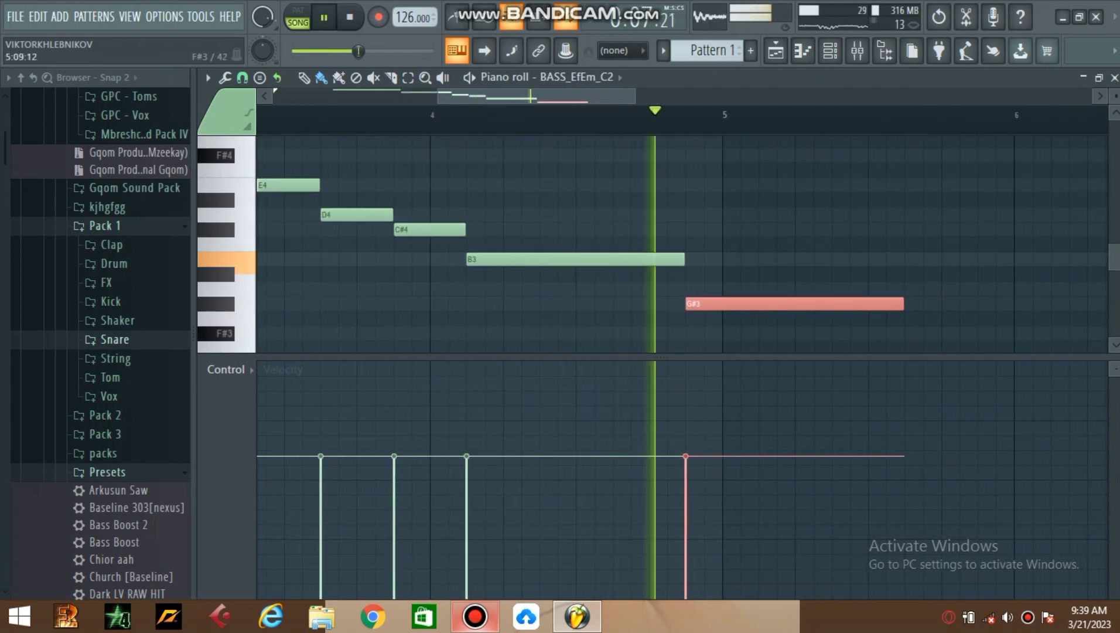
key("shift+Up")
key("space")
key("space")
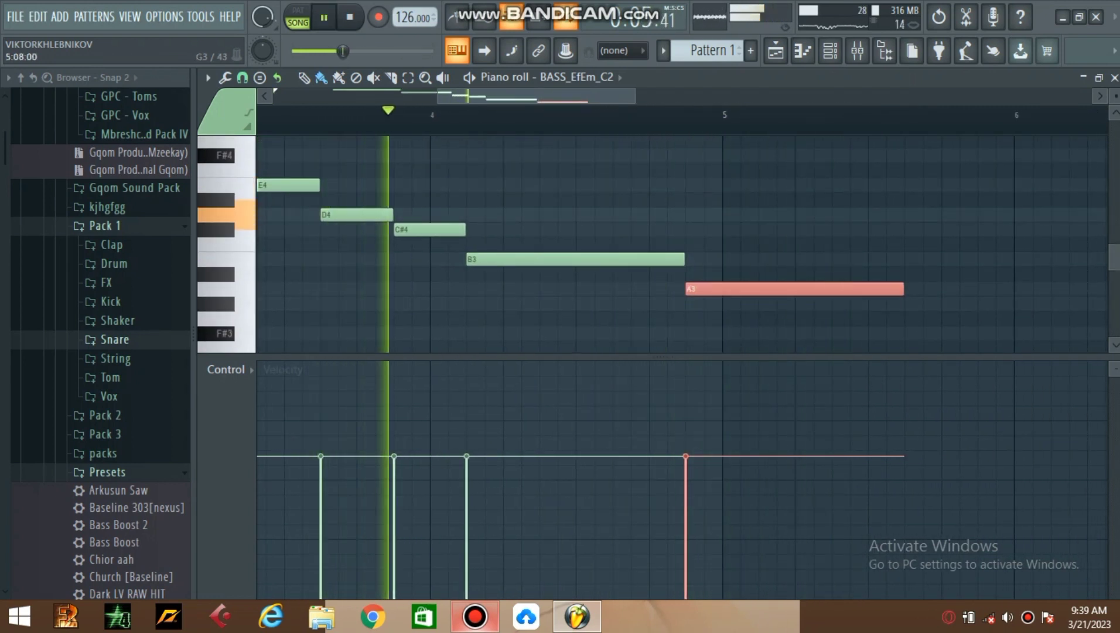
Step: Add a C#4 note at step 11 of bar 5, right after the A3 note, and shorten it to 4 steps
left_click(915, 230, "ctrl")
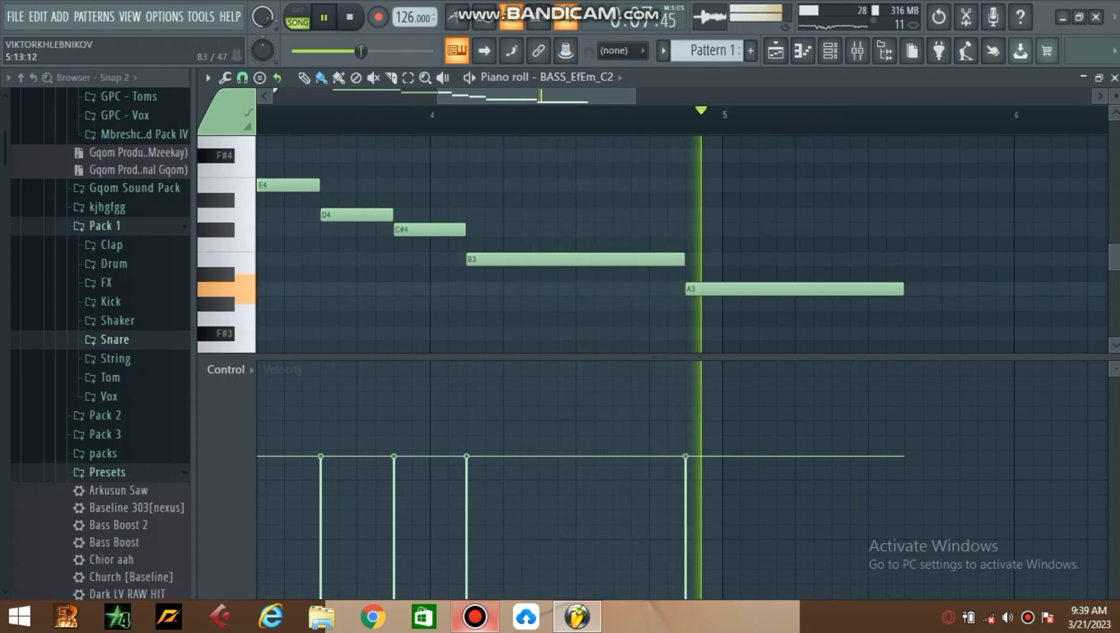
left_click(926, 230)
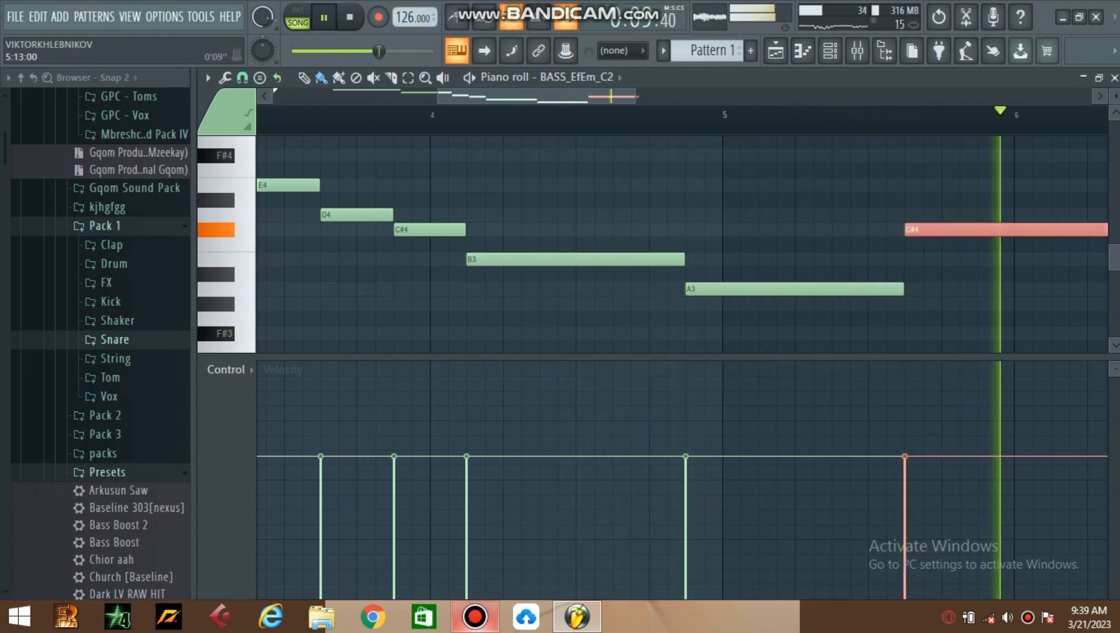
scroll(941, 97, "down", 2)
right_click(840, 230)
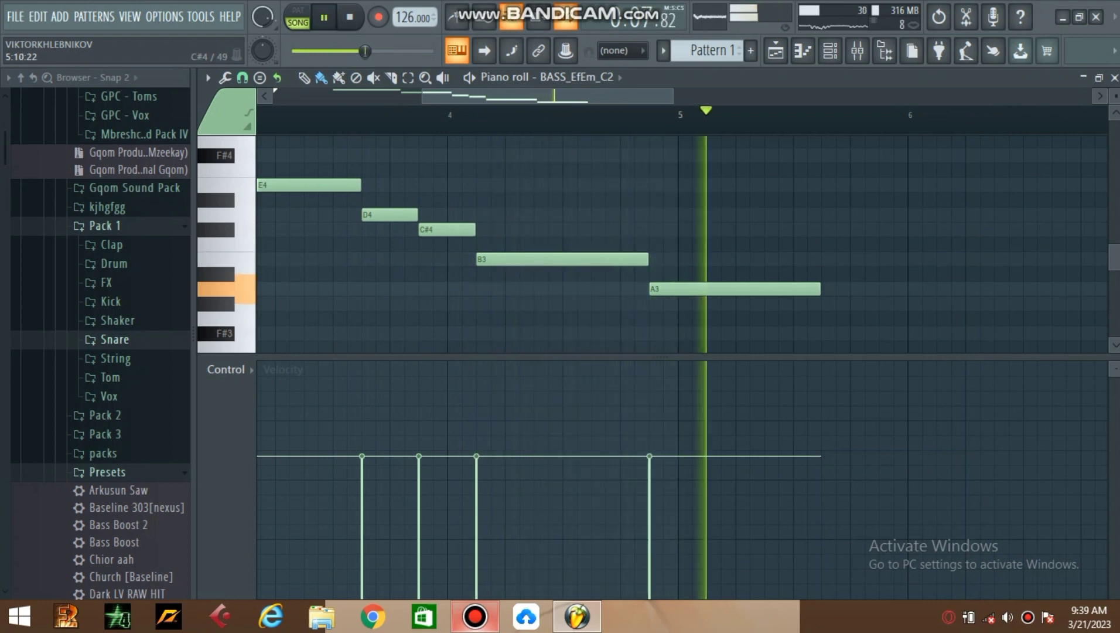
key("ctrl+z")
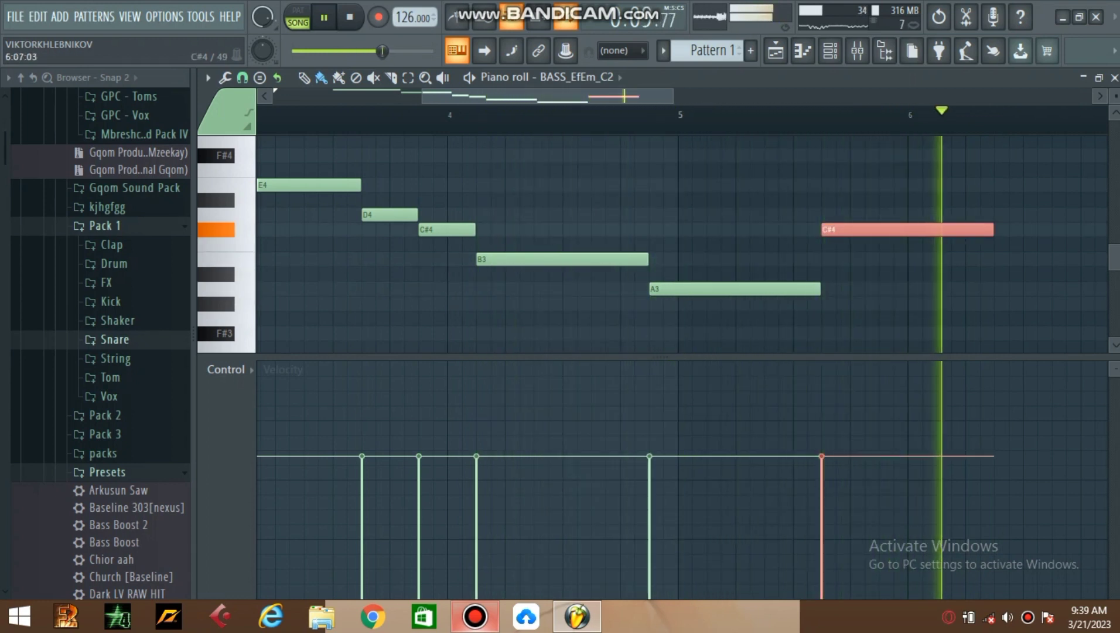
left_click_drag(920, 229, 876, 229)
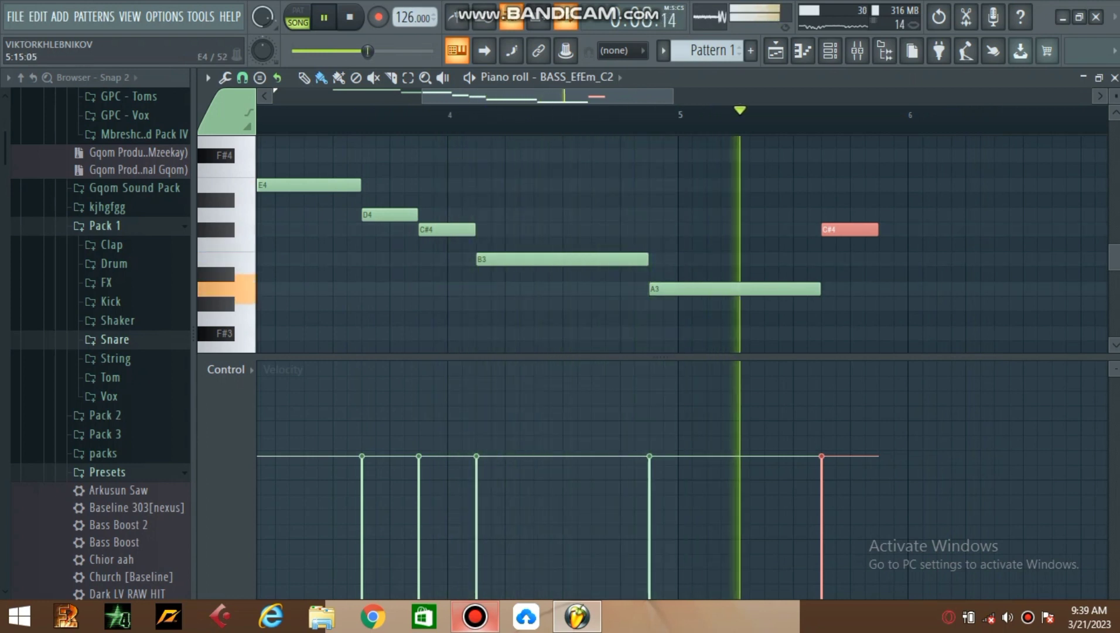
Step: Add a 4-step E4 note at step 15 of bar 5 and stop playback
left_click(885, 185)
left_click_drag(644, 96, 697, 96)
key("space")
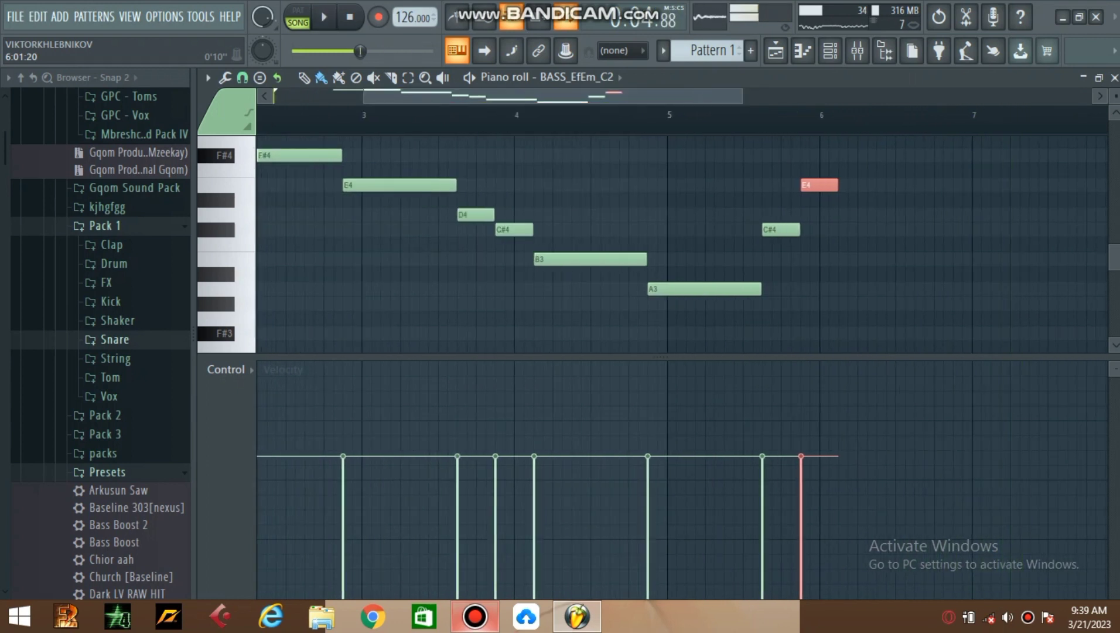
Step: Lower the E4 note at step 15 of bar 5 to D4 and add a 4-step E4 note at step 3 of bar 6
key("space")
left_click_drag(816, 185, 816, 215)
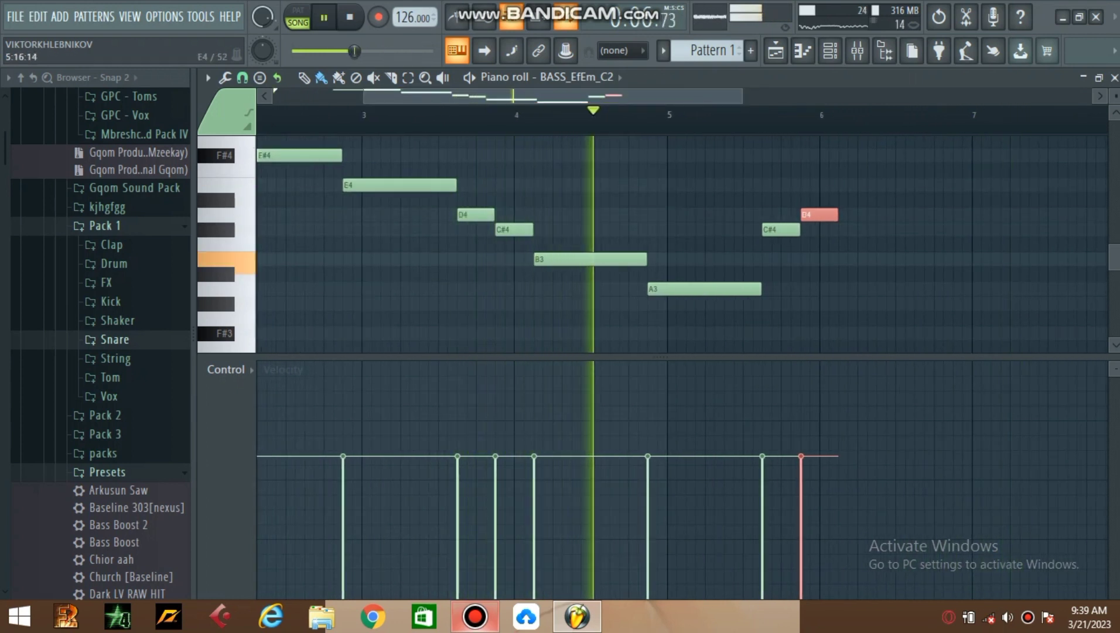
key("ctrl+b")
key("shift+Up")
key("shift+Up")
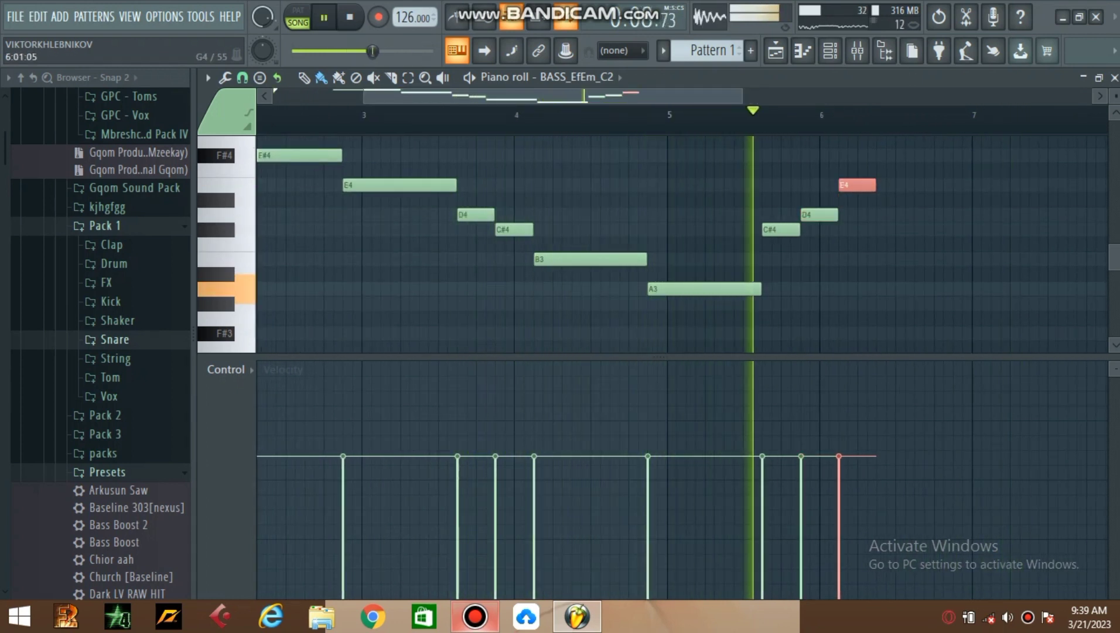
Step: Add an F#4 note at step 7 of bar 6, right after the E4 note, and lengthen it to 12 steps
left_click_drag(591, 96, 667, 96)
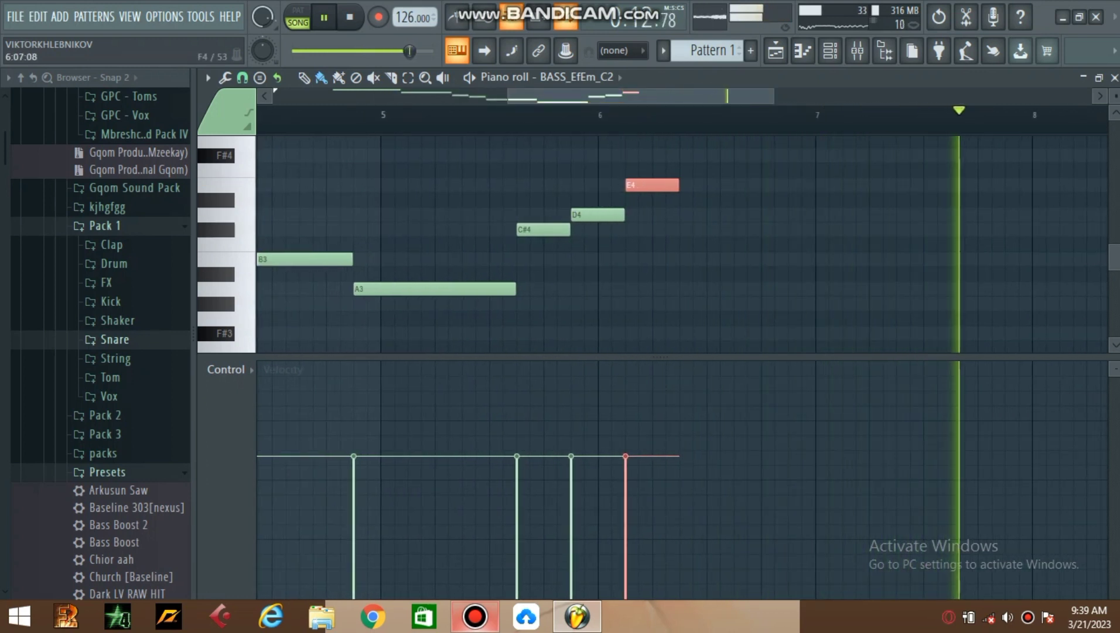
key("ctrl+b")
key("shift+Up")
key("shift+Up")
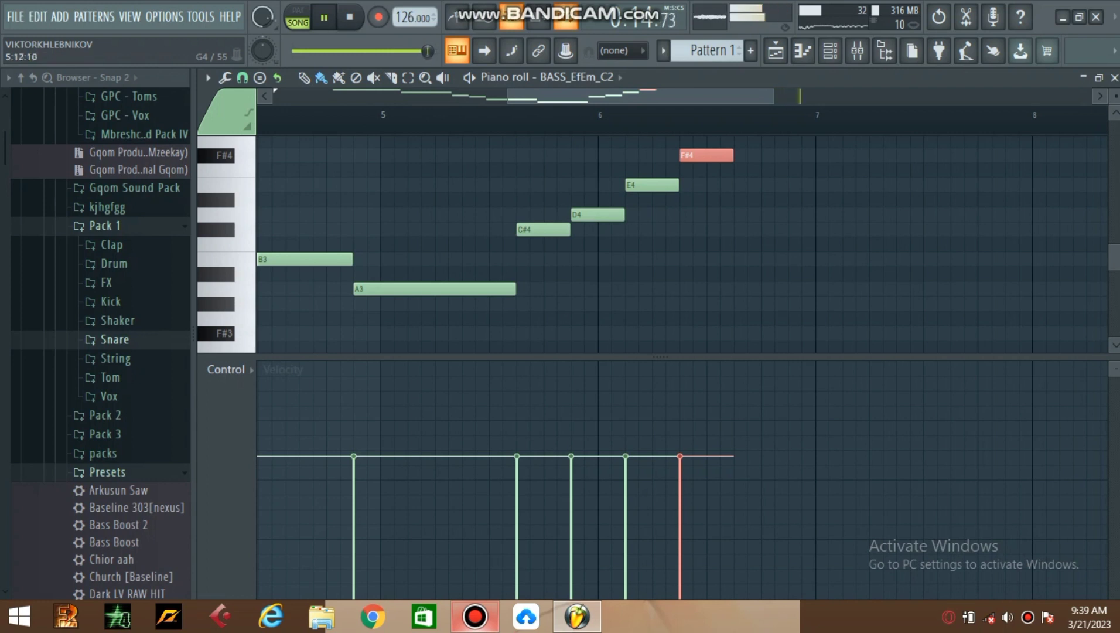
scroll(458, 115, "up", 1)
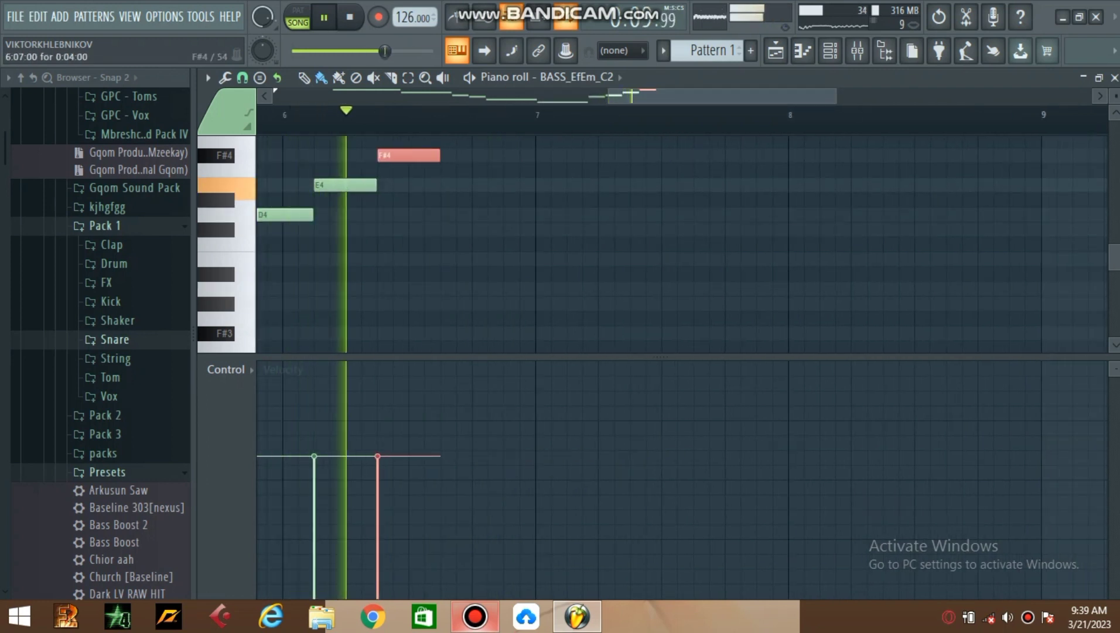
left_click_drag(438, 155, 530, 167)
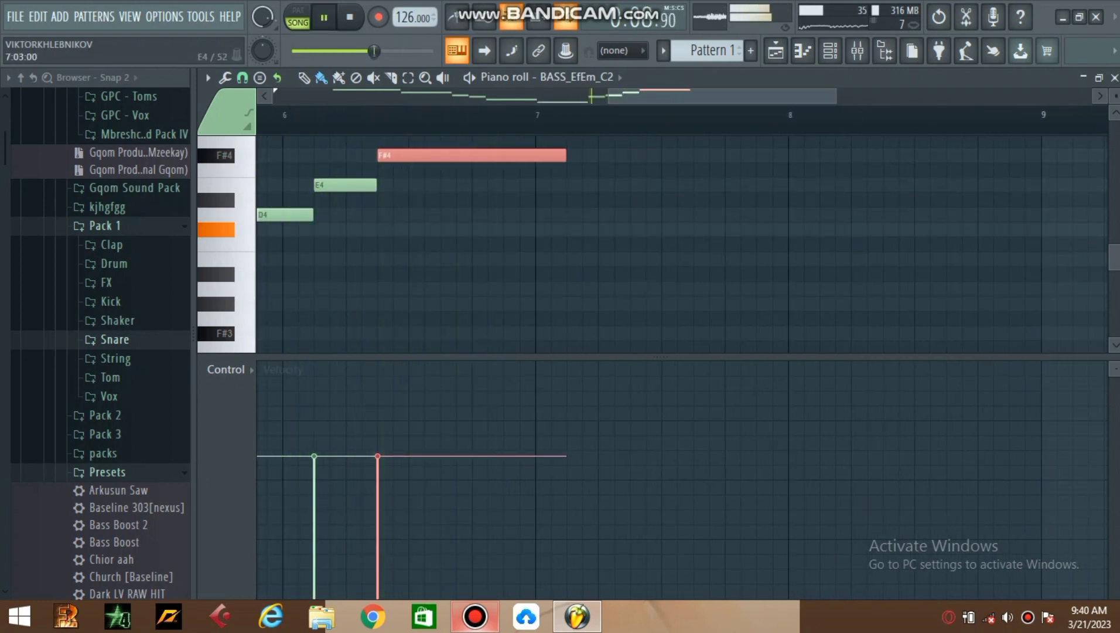
Step: Lengthen the F#4 note in bar 6 to 16 steps and place a 12-step G#4 note after it at step 7 of bar 7
scroll(680, 244, "up", 3)
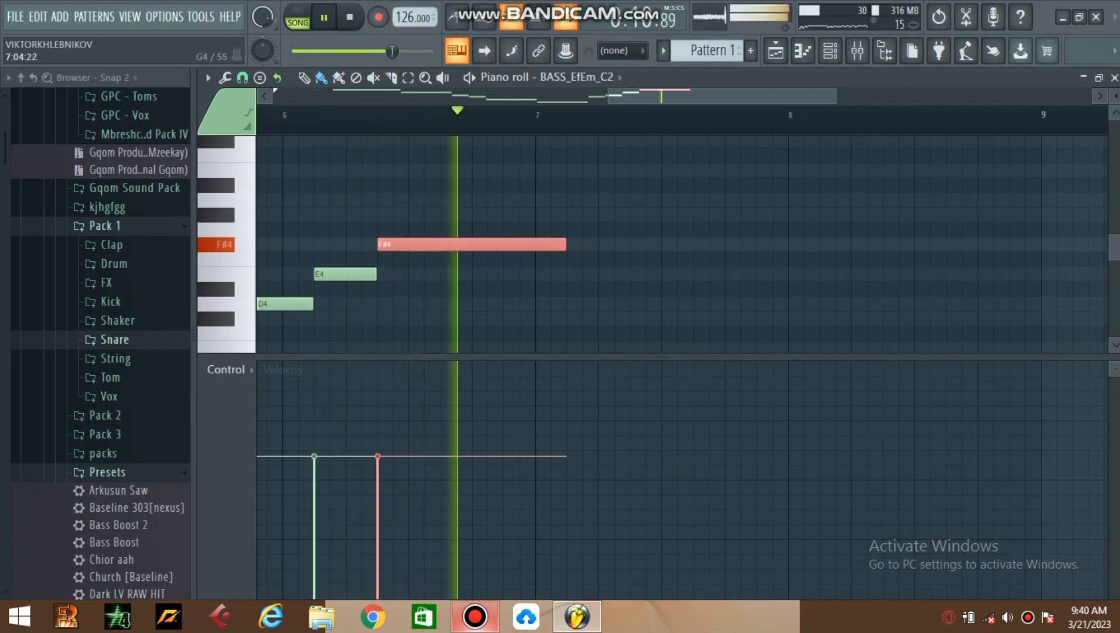
left_click(586, 215)
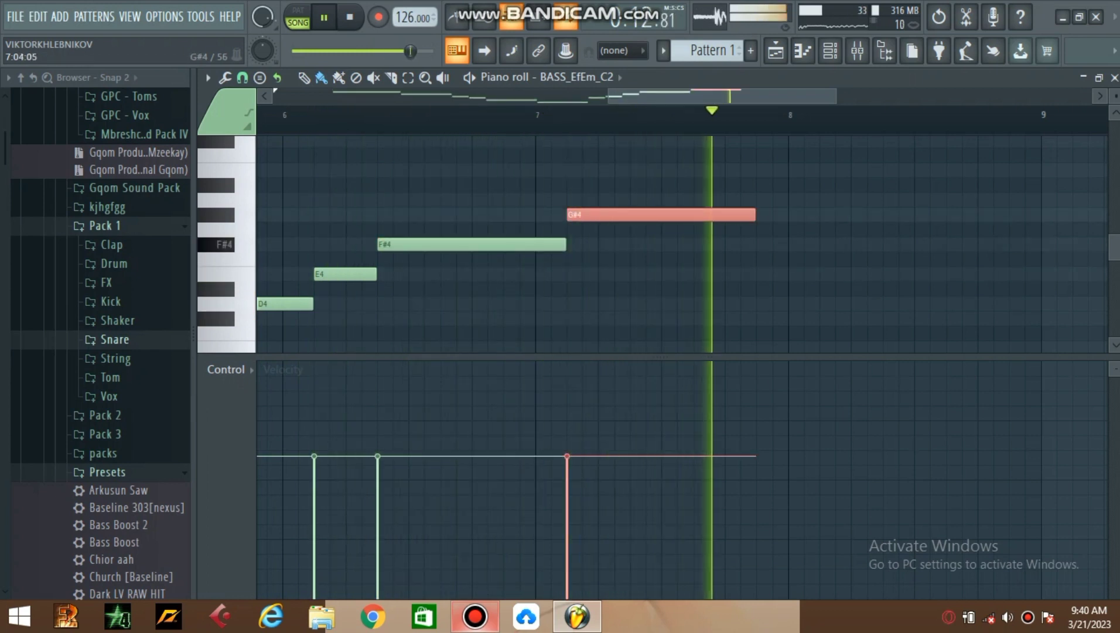
left_click_drag(586, 215, 601, 218)
key("space")
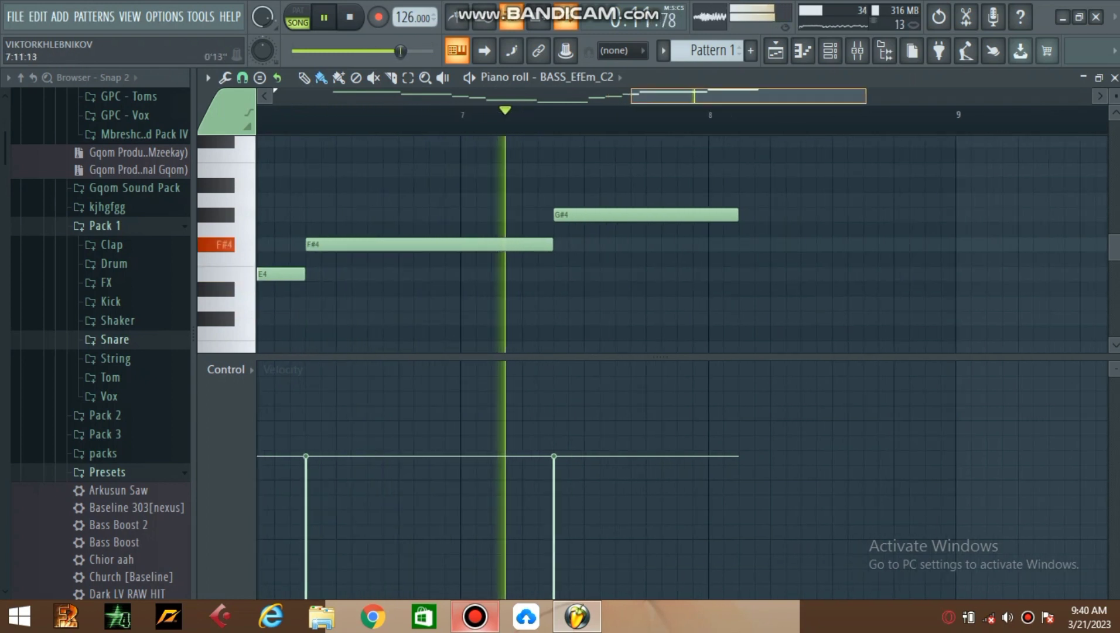
key("space")
Step: Raise the G#4 note in bar 7 to A4 and add an 8-step B4 note at step 3 of bar 8
left_click_drag(595, 215, 595, 201)
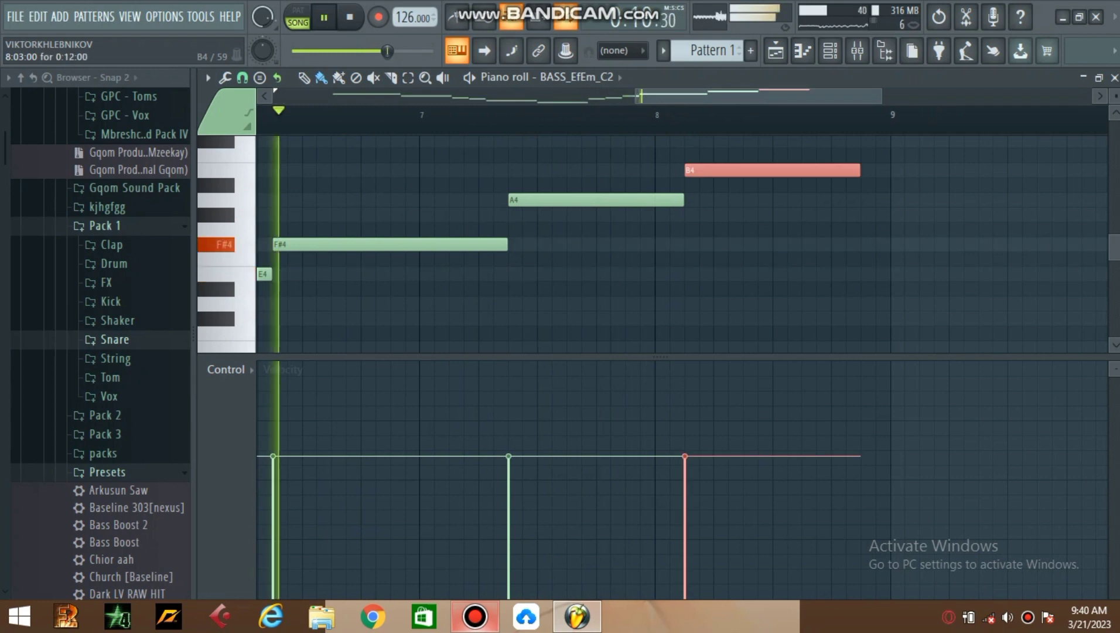
left_click_drag(859, 170, 800, 170)
scroll(800, 175, "up", 3)
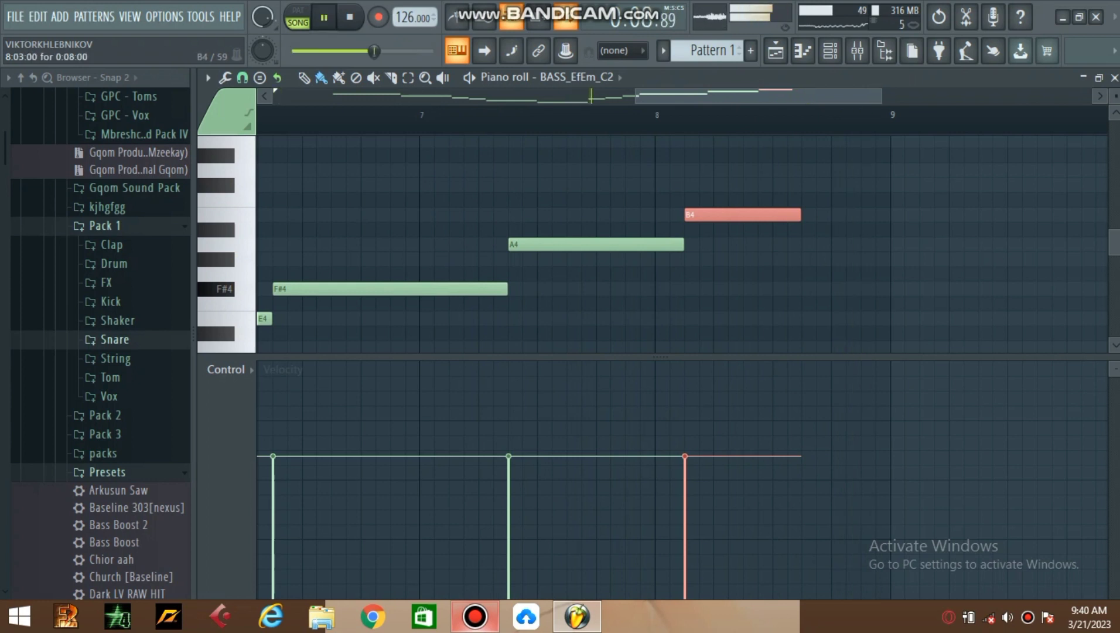
Step: Duplicate the B4 note to step 11 of bar 8, lower the copy to F#3 and restart playback
key("ctrl+b")
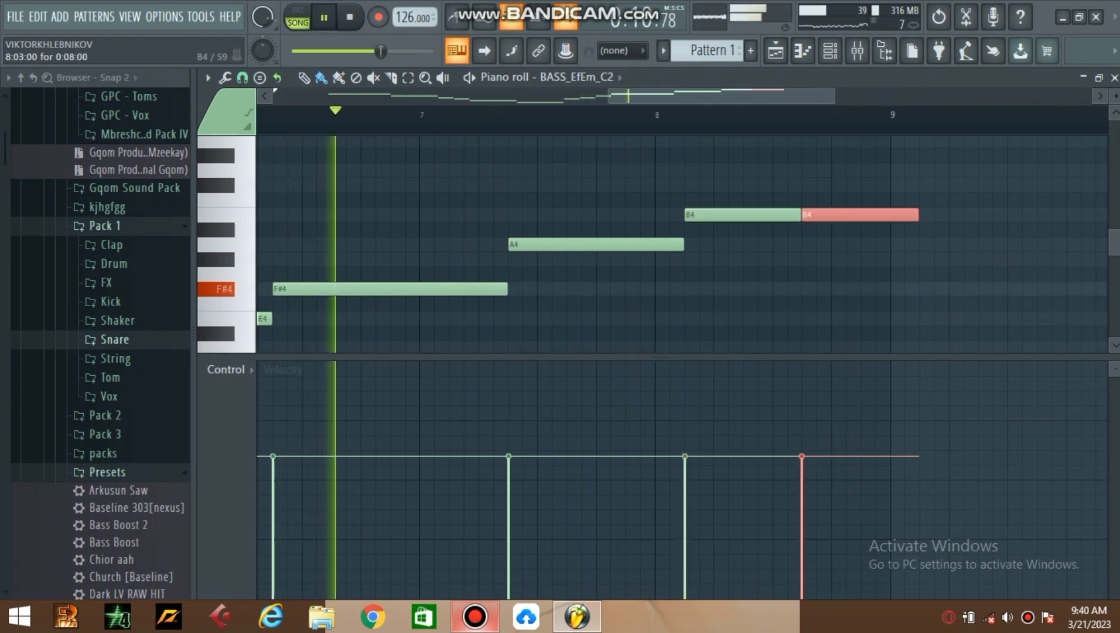
scroll(797, 214, "down", 1)
key("shift+Down")
key("shift+Down")
key("shift+Down")
key("ctrl+Down")
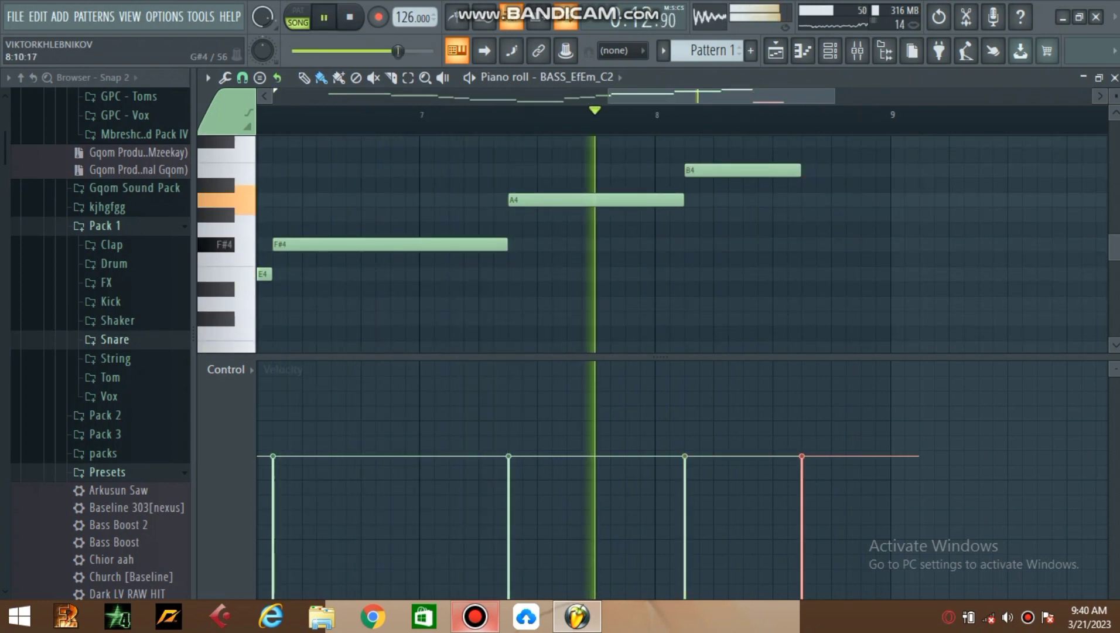
scroll(798, 214, "down", 3)
scroll(762, 115, "down", 1)
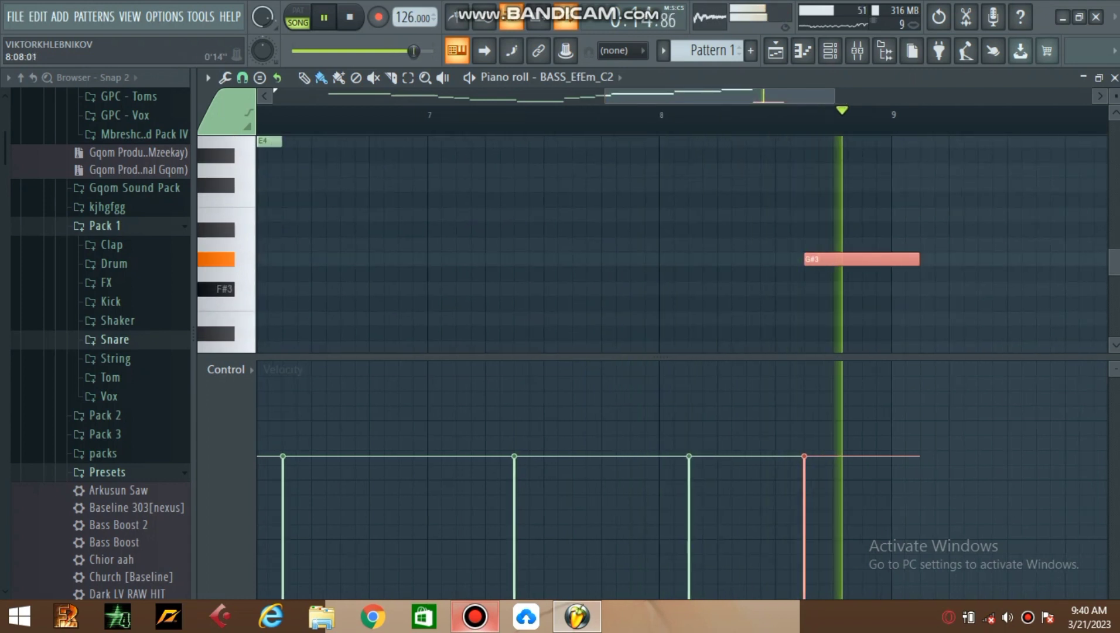
key("Down")
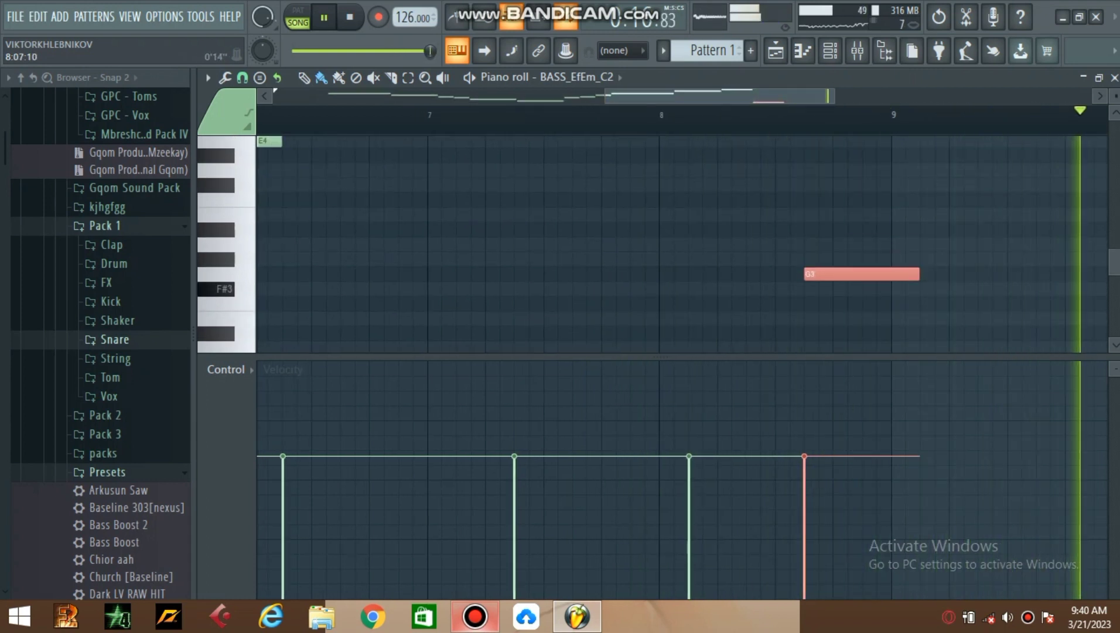
key("Down")
key("space")
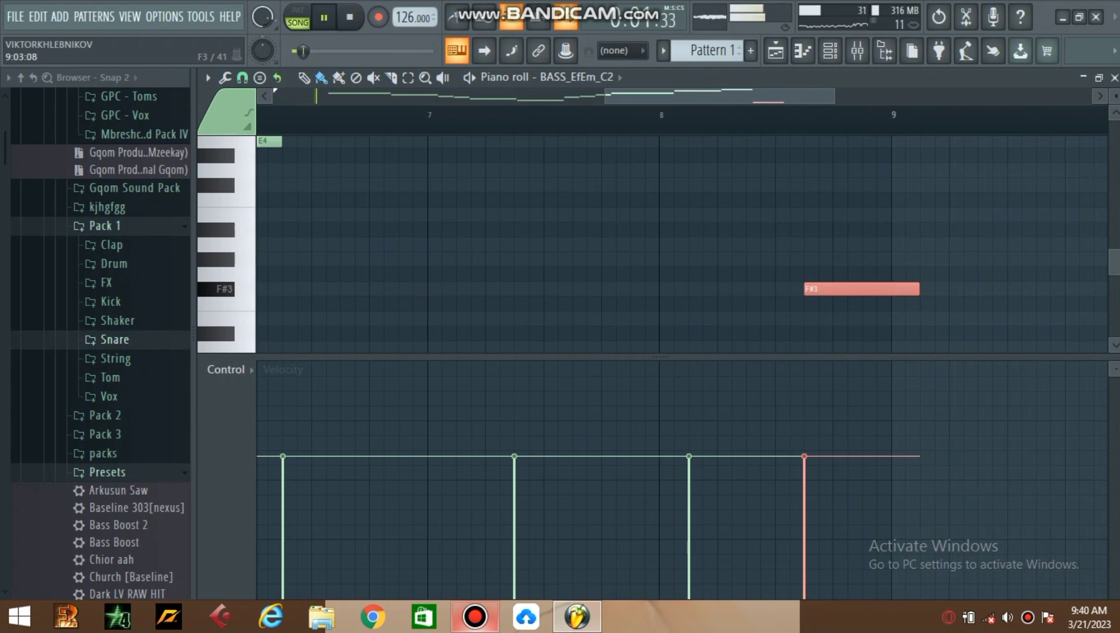
Step: Lengthen the B4 note to 12 steps and make the F#3 note start at step 15 of bar 8 with a 2-step length
scroll(682, 244, "up", 12)
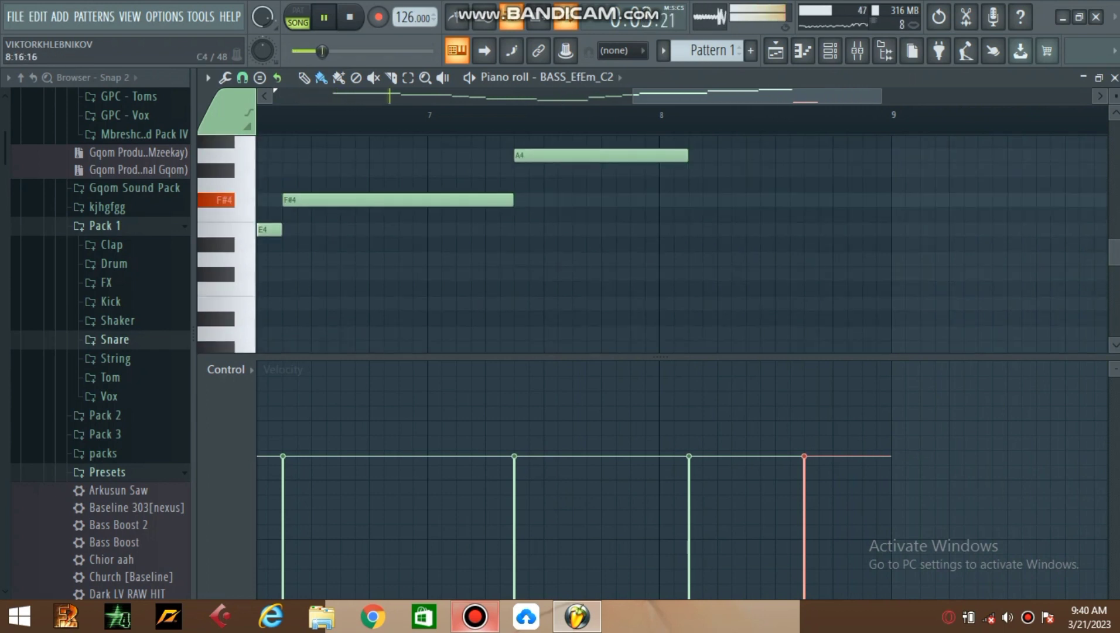
scroll(681, 244, "down", 3)
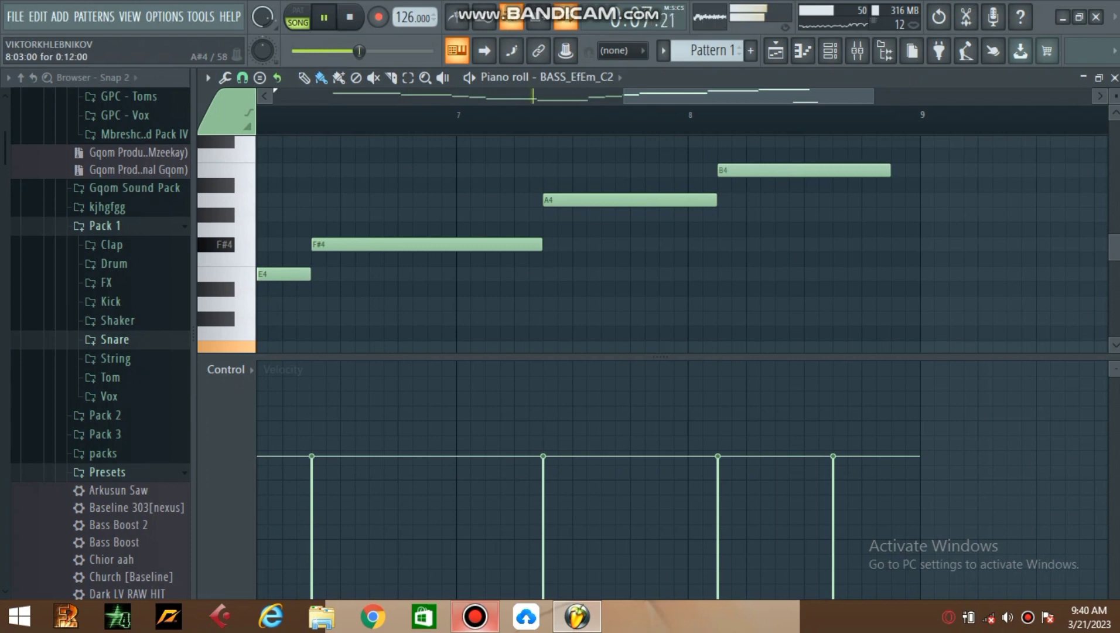
scroll(681, 244, "down", 6)
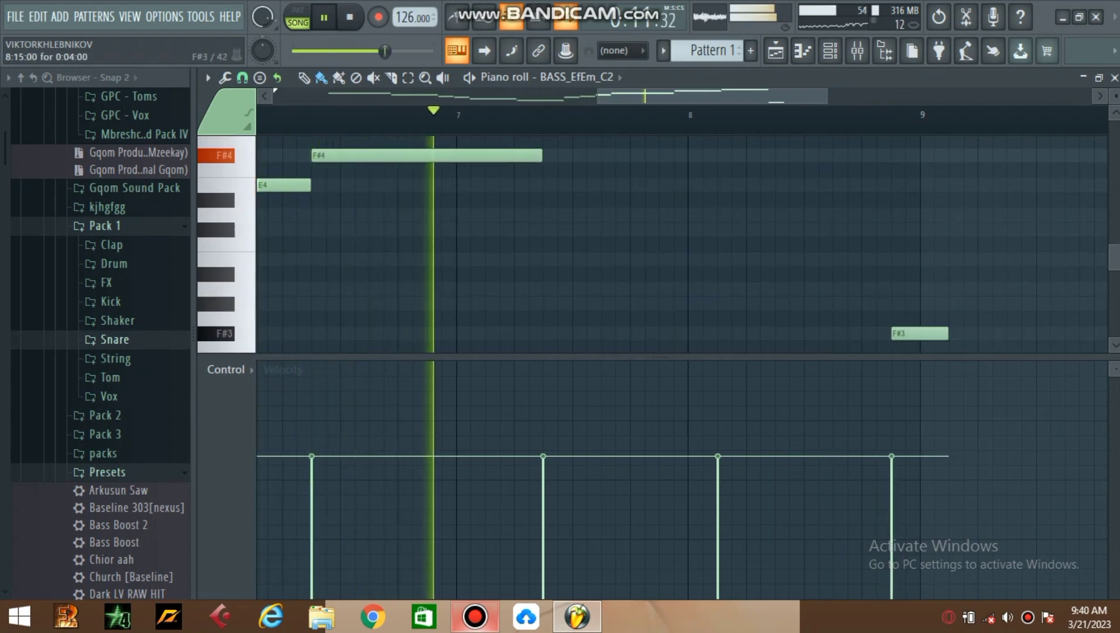
scroll(681, 243, "up", 11)
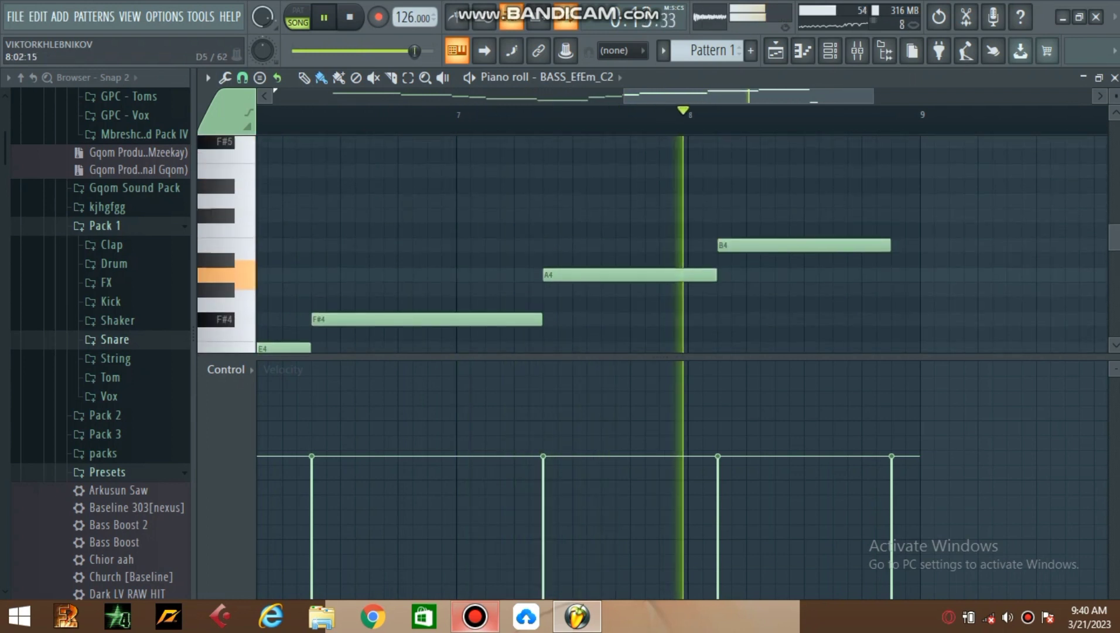
scroll(681, 244, "down", 11)
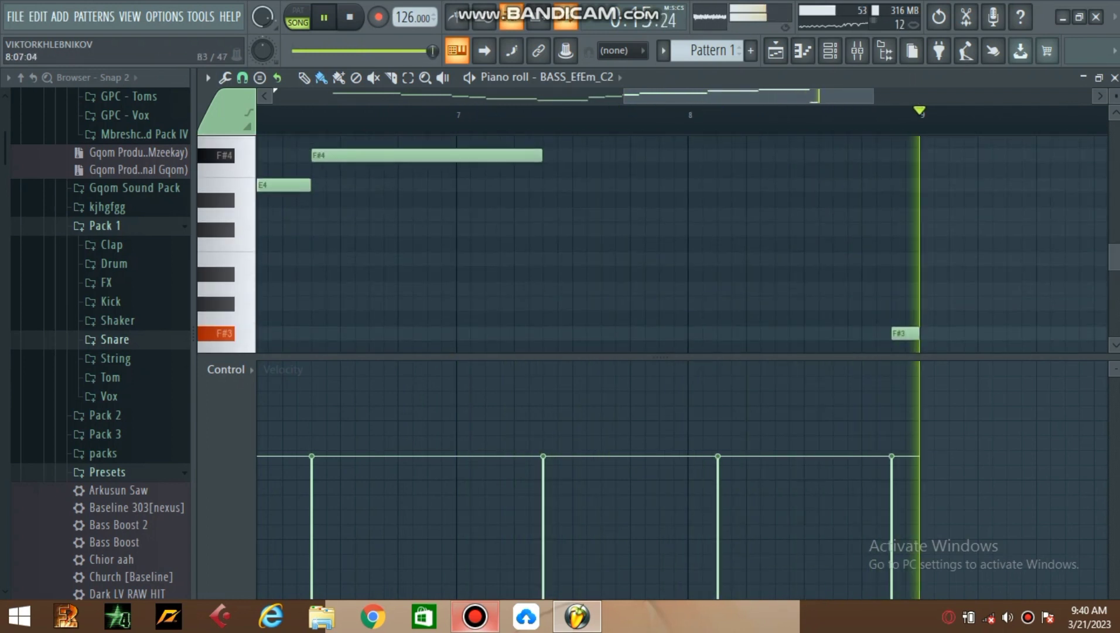
Step: Shorten the B4 note to 4 steps and add 4-step C#5 and D5 notes at steps 7 and 11 of bar 8
scroll(682, 243, "up", 12)
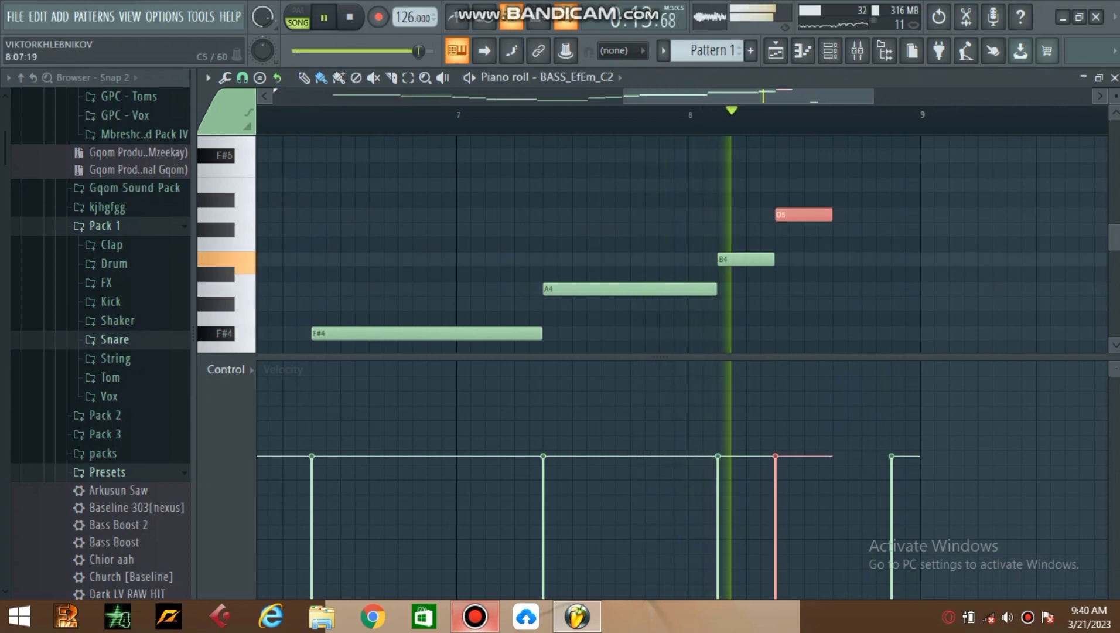
key("space")
key("space")
mouse_move(831, 215)
left_mouse_down()
mouse_move(903, 215)
mouse_move(843, 229)
left_mouse_up()
key("space")
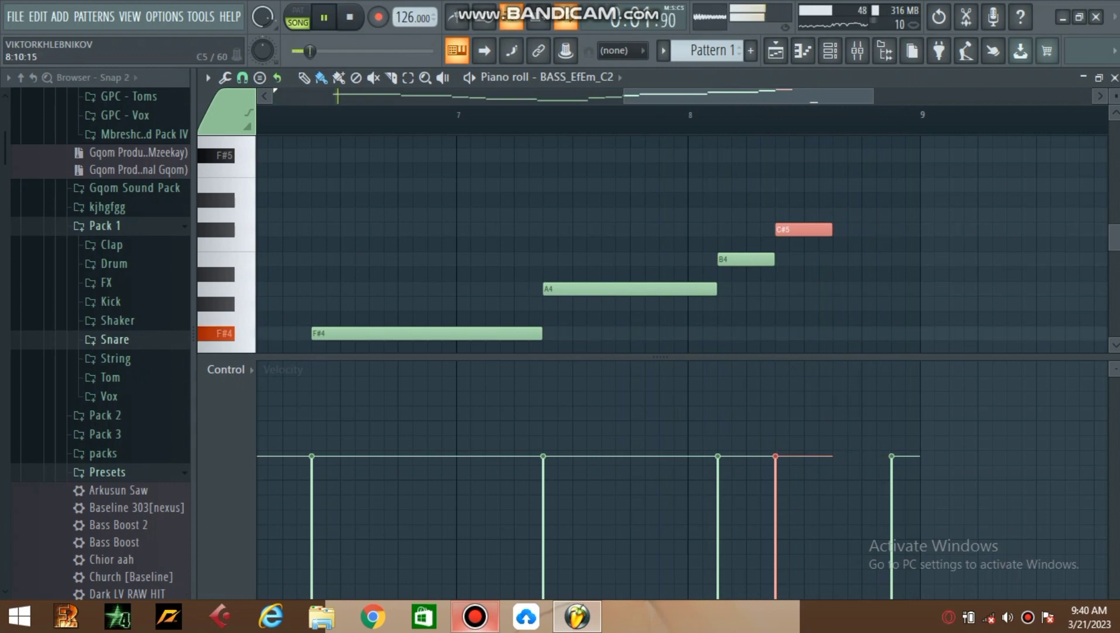
key("space")
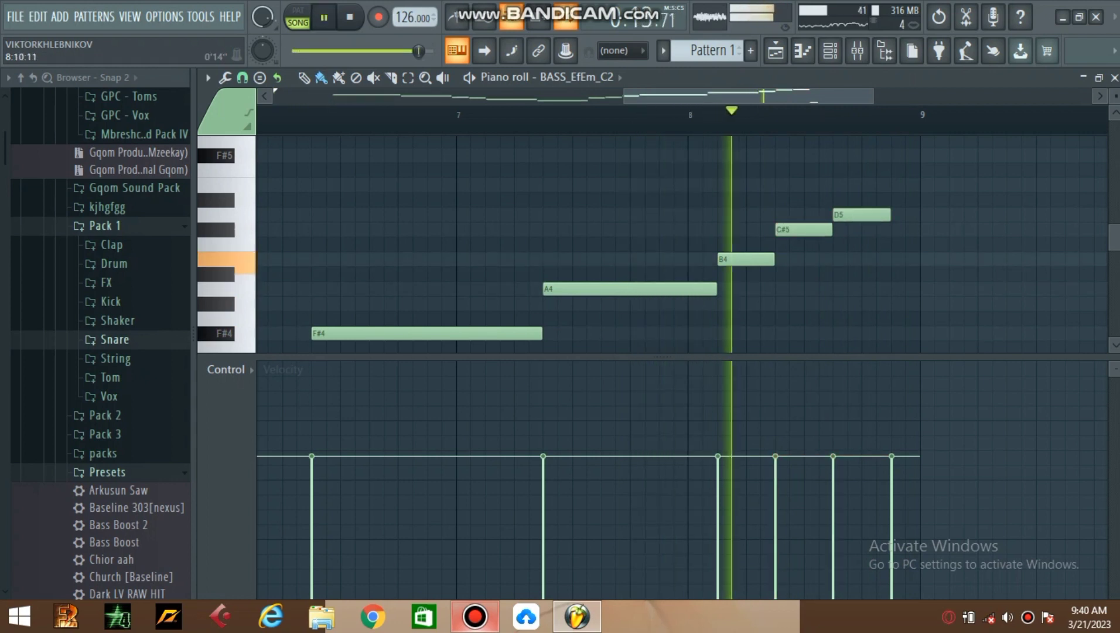
Step: Review the whole bass line from bar 1 to bar 9 during playback
scroll(873, 235, "down", 1)
scroll(873, 234, "up", 4)
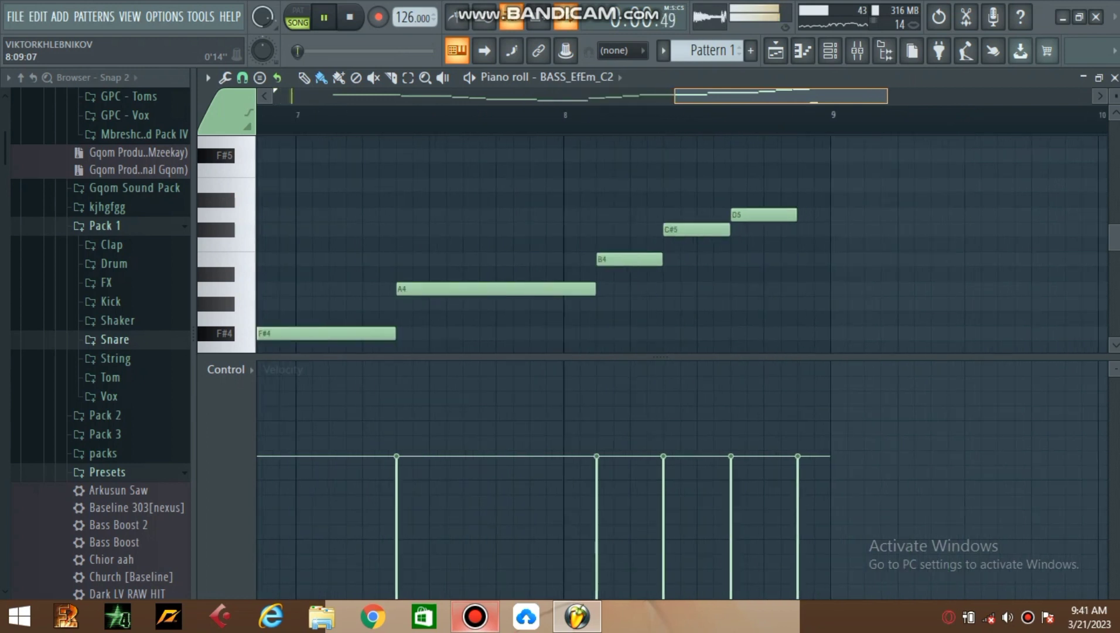
scroll(873, 235, "down", 3)
scroll(872, 234, "up", 3)
scroll(871, 115, "down", 4)
left_click(704, 115)
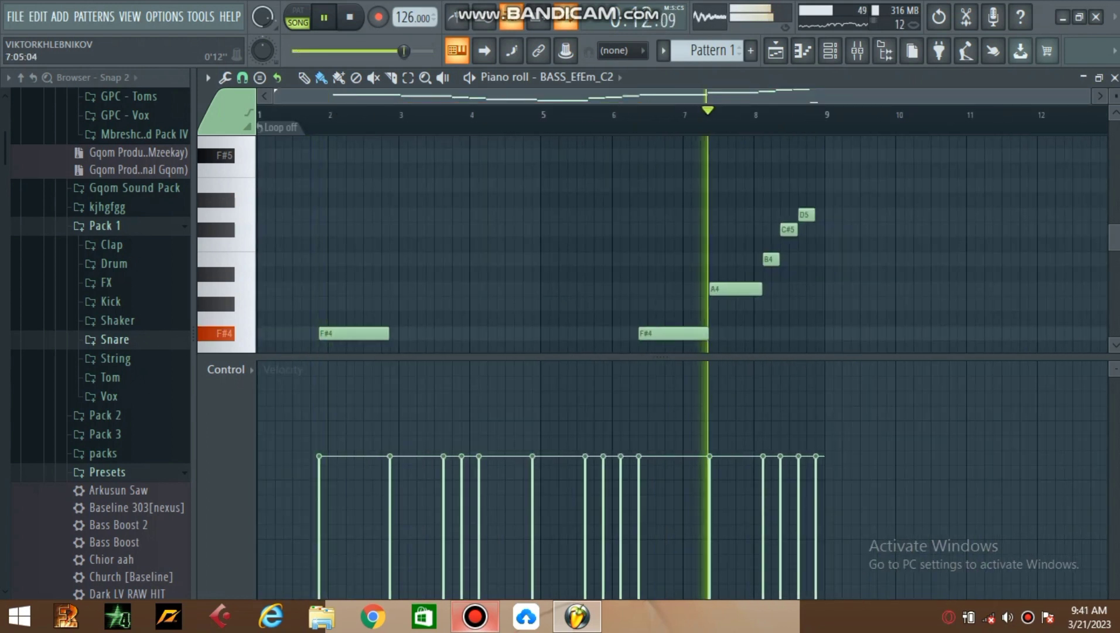
scroll(859, 97, "up", 3)
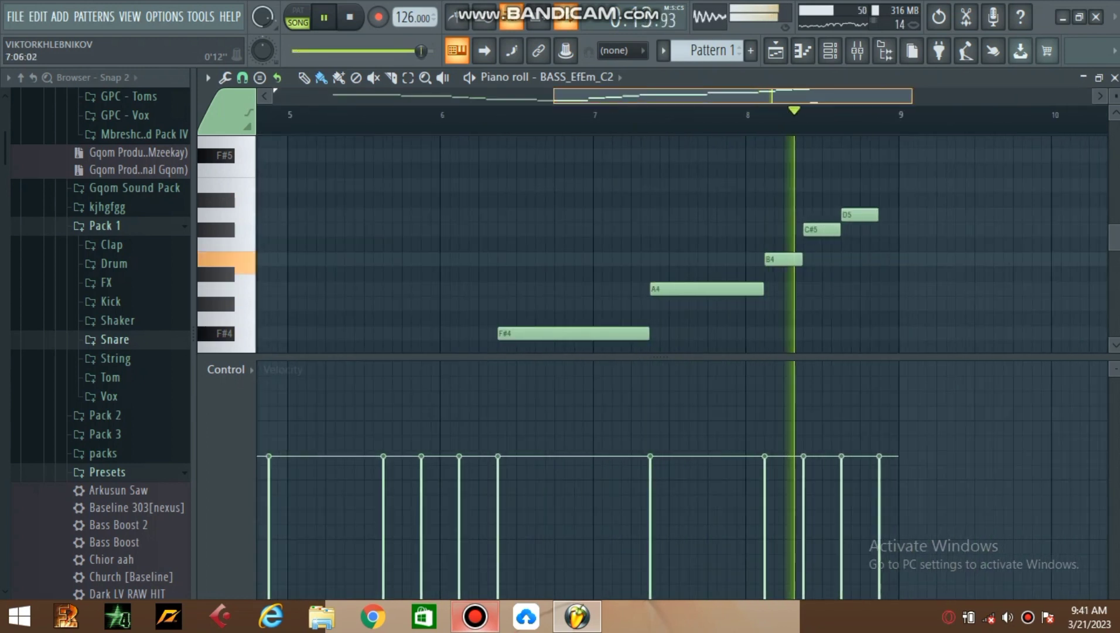
scroll(884, 114, "up", 1)
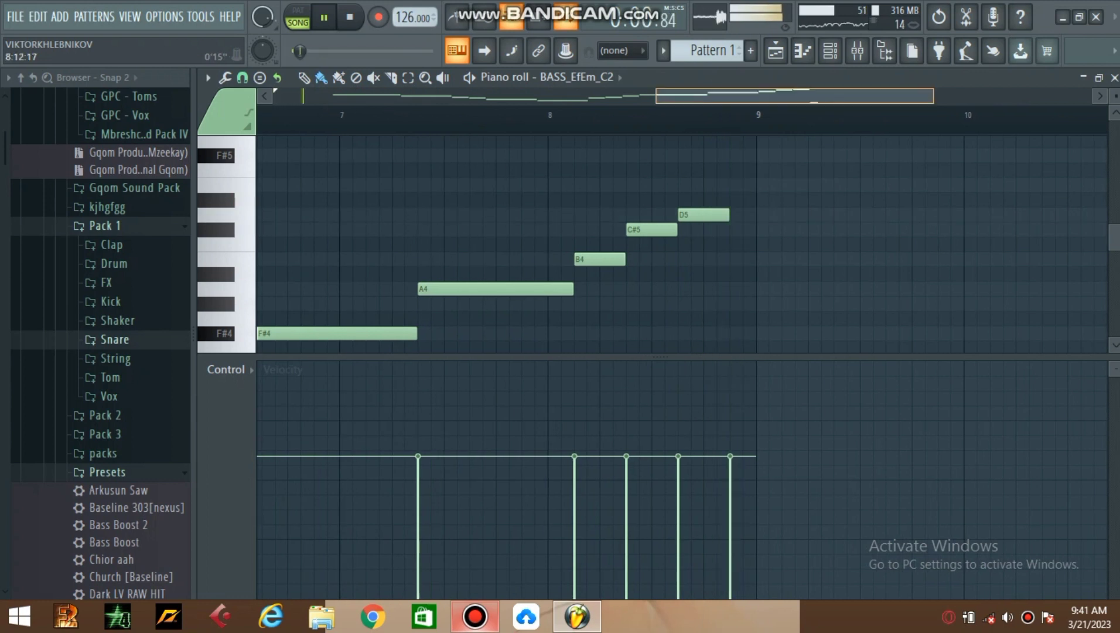
scroll(866, 114, "down", 2)
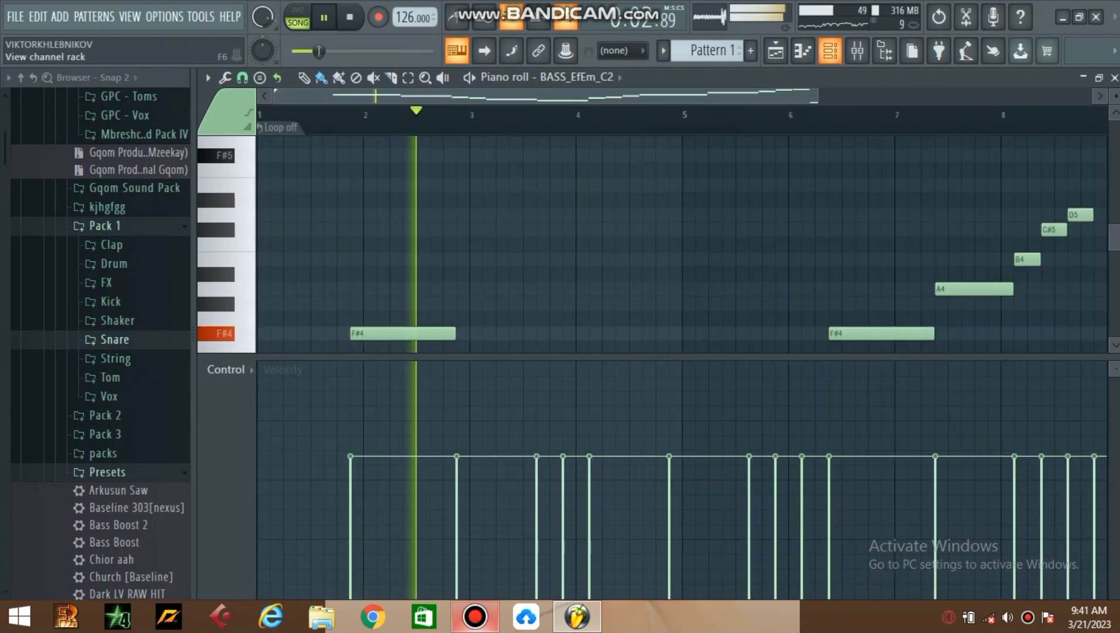
scroll(774, 235, "down", 5)
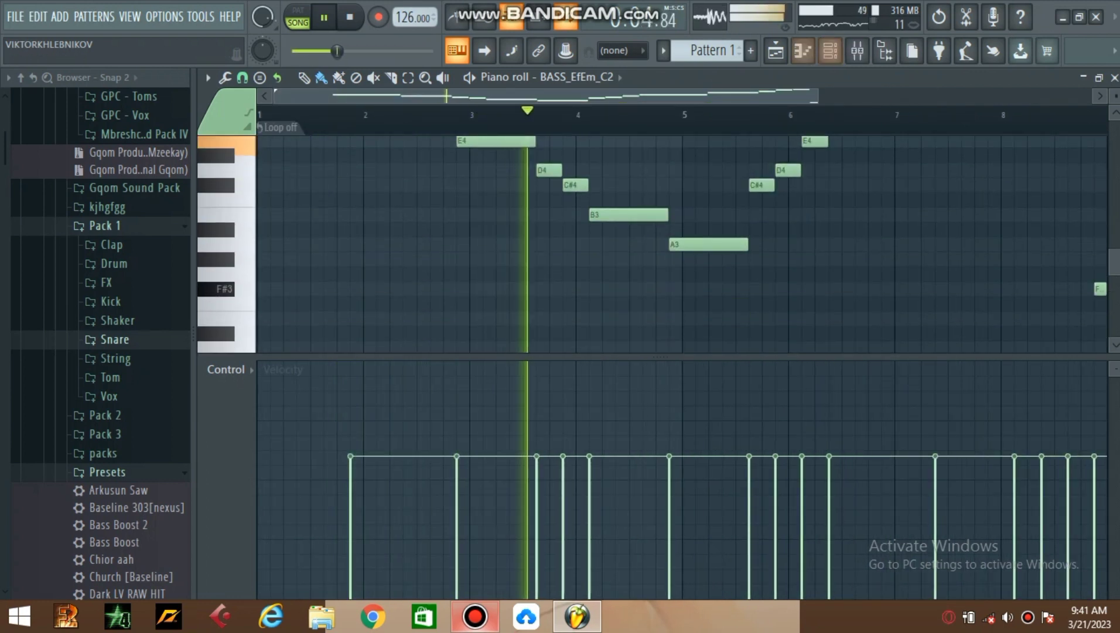
Step: Copy the BASS_EfEm_C2 notes onto the GPC - Commerse channel and open that channel's sampler settings
left_click(829, 50)
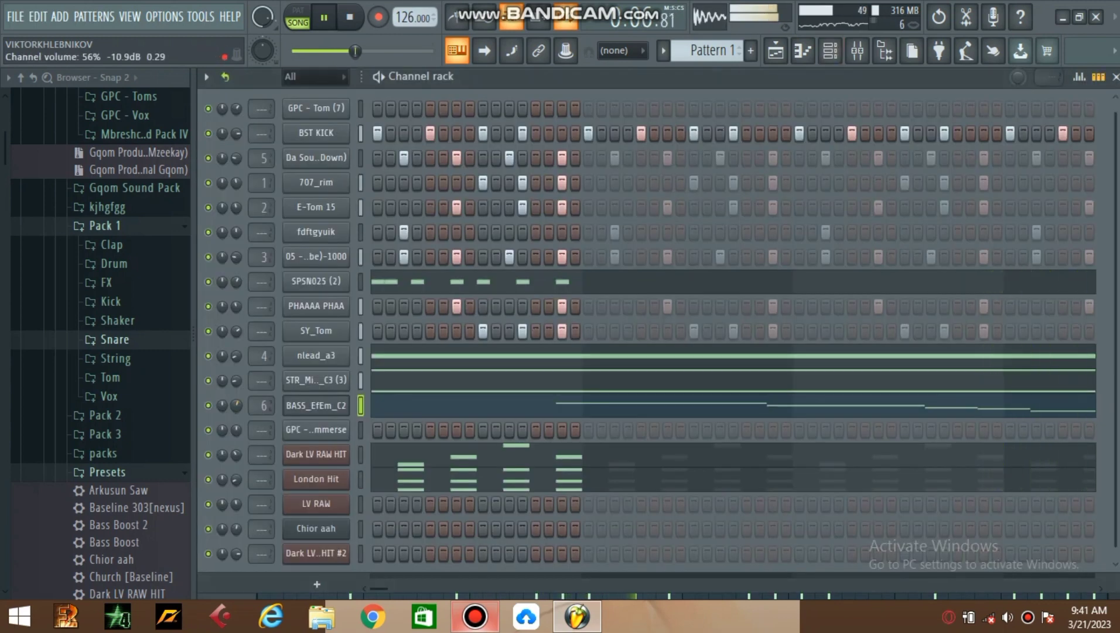
right_click(351, 355)
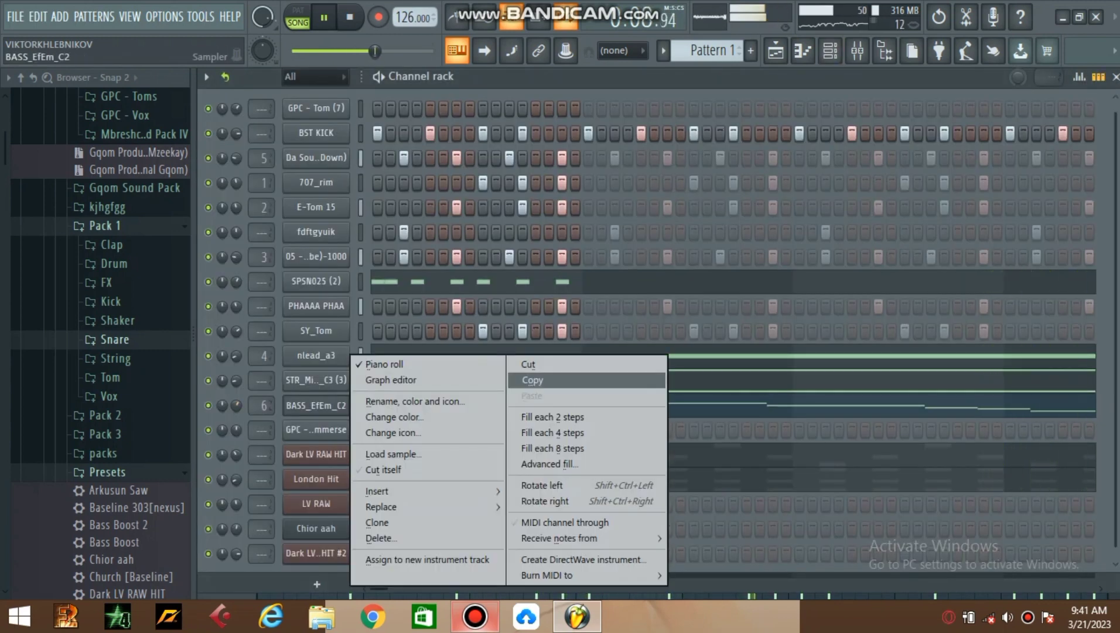
left_click(533, 379)
right_click(357, 431)
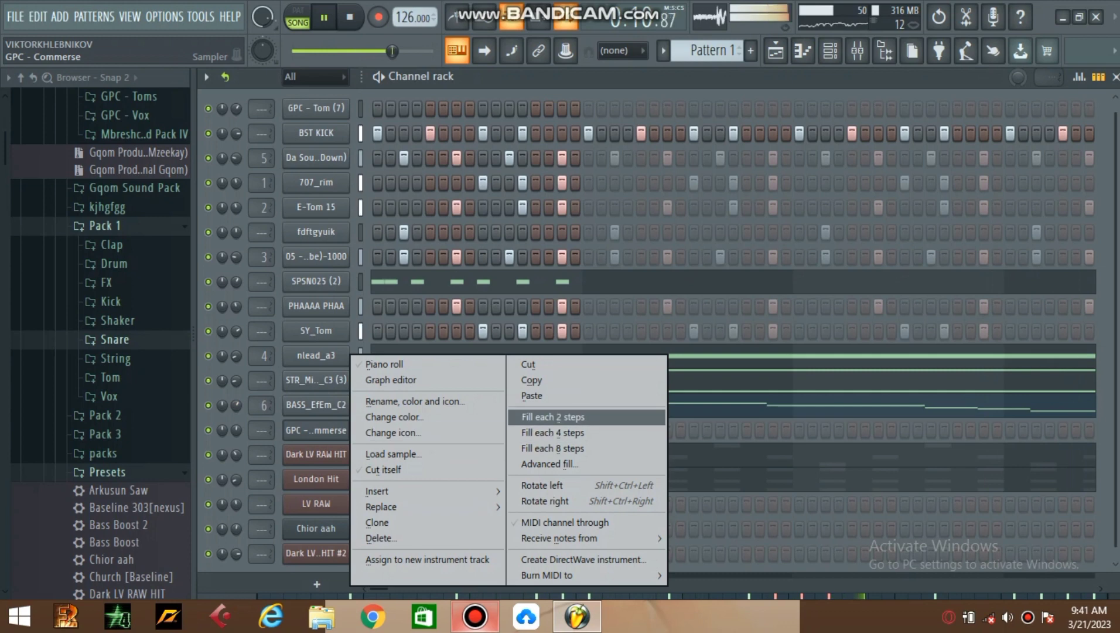
left_click(532, 396)
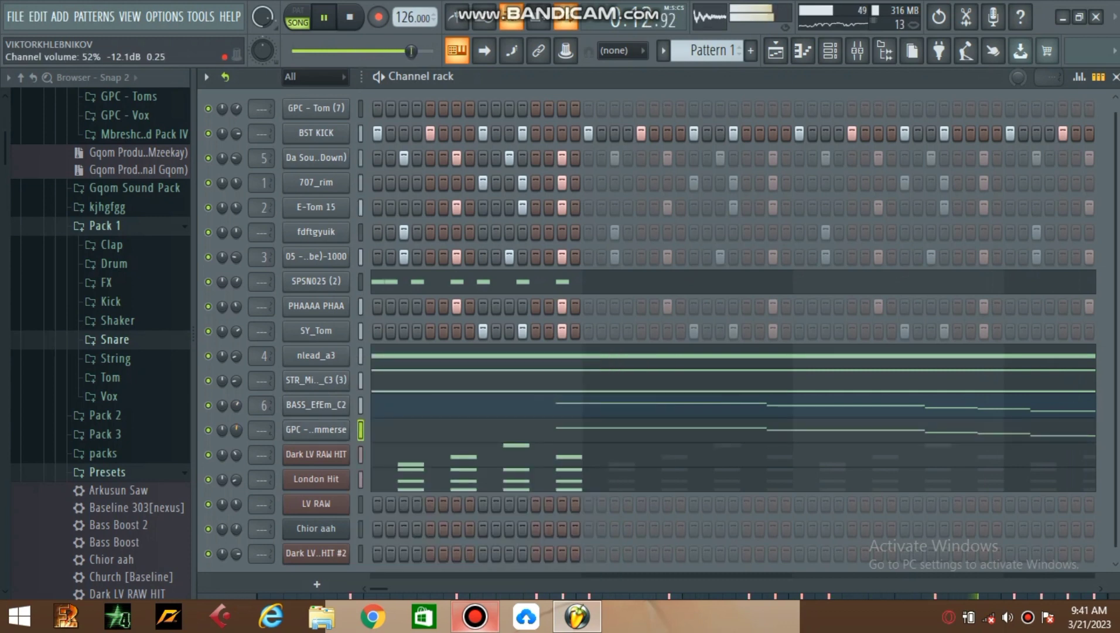
left_click(316, 430)
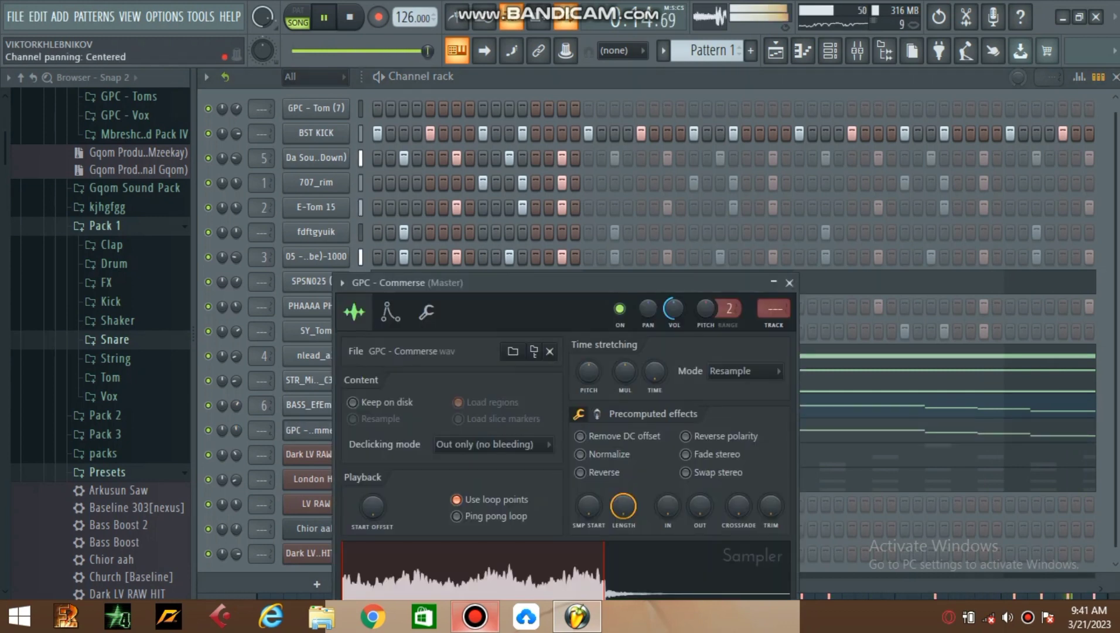
Step: Route GPC - Commerse to mixer track 7 and add Fruity Parametric EQ 2 with the 40Hz + 18kHz cut preset and a raised low cut
key("ctrl+l")
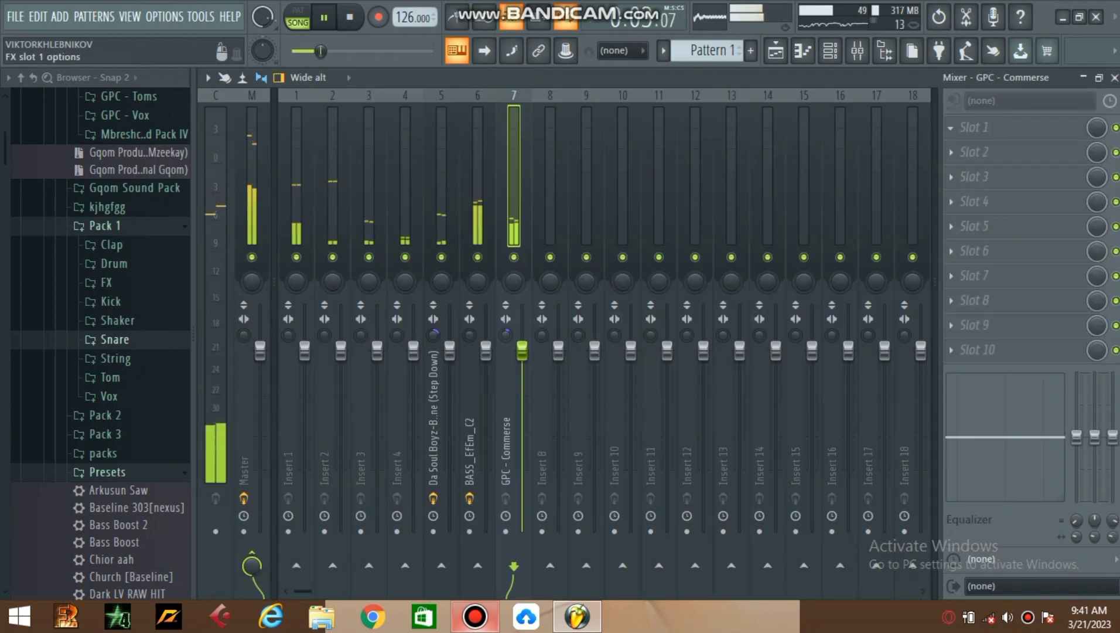
left_click(625, 269)
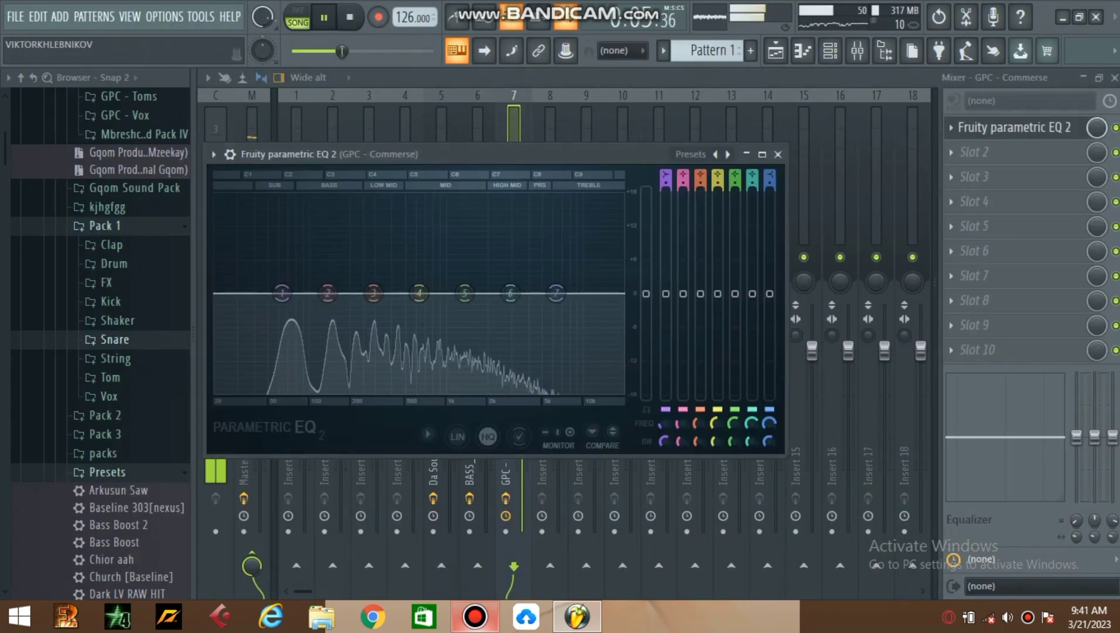
left_click(728, 154)
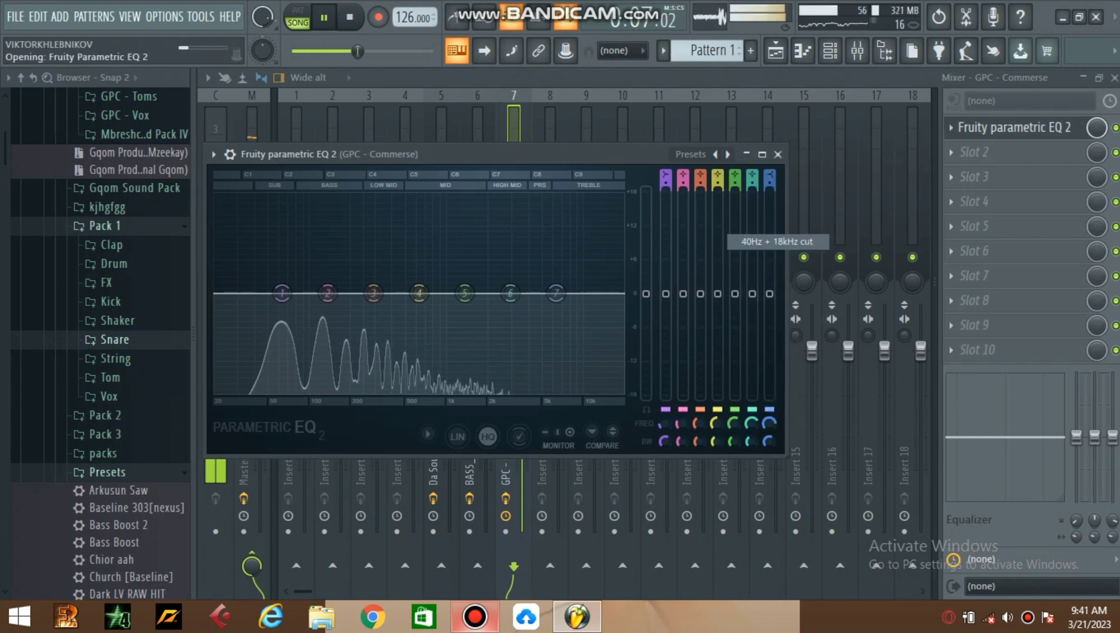
left_click_drag(242, 292, 301, 293)
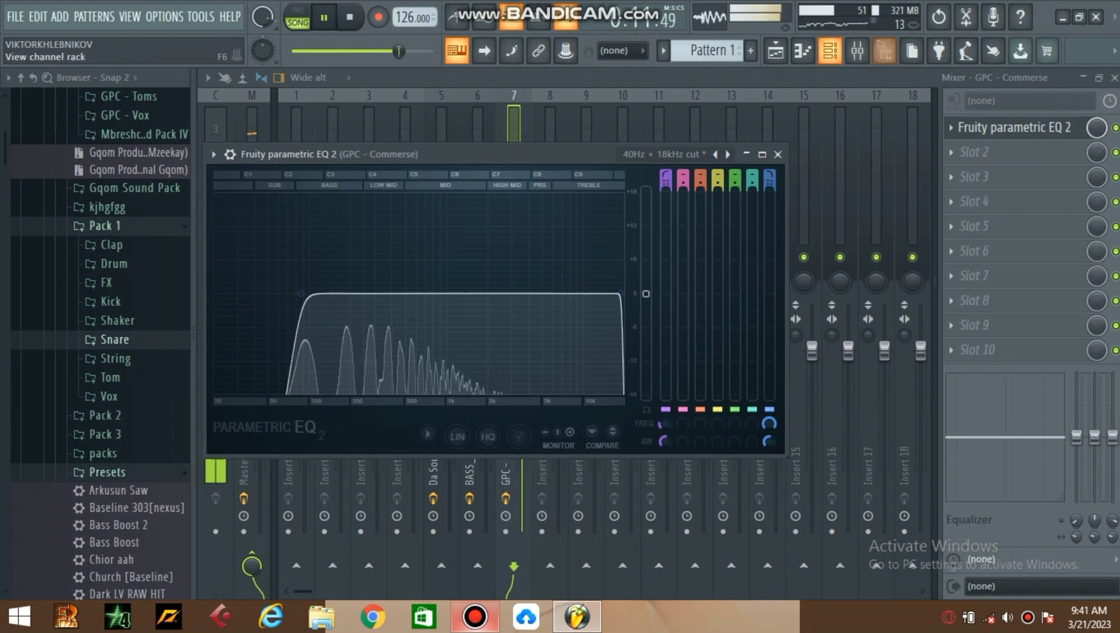
Step: In the GPC - Commerse piano roll, stack one-bar A5 and C#6 notes above the first F#5 note at step 15 of bar 1
left_click(885, 51)
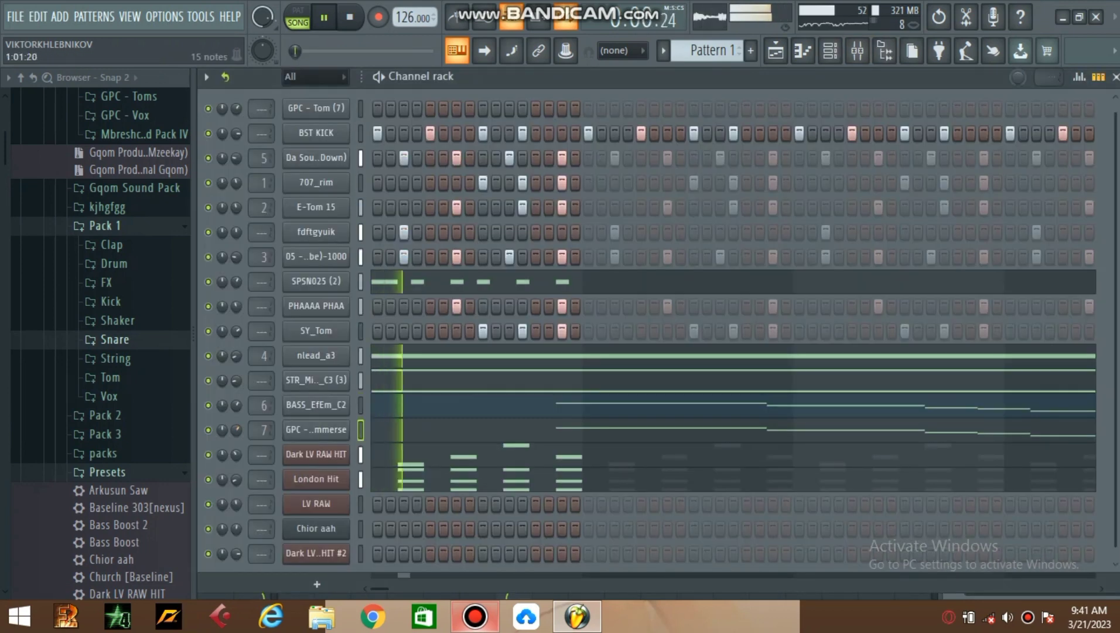
left_click(382, 430)
scroll(347, 228, "down", 4)
scroll(346, 228, "up", 8)
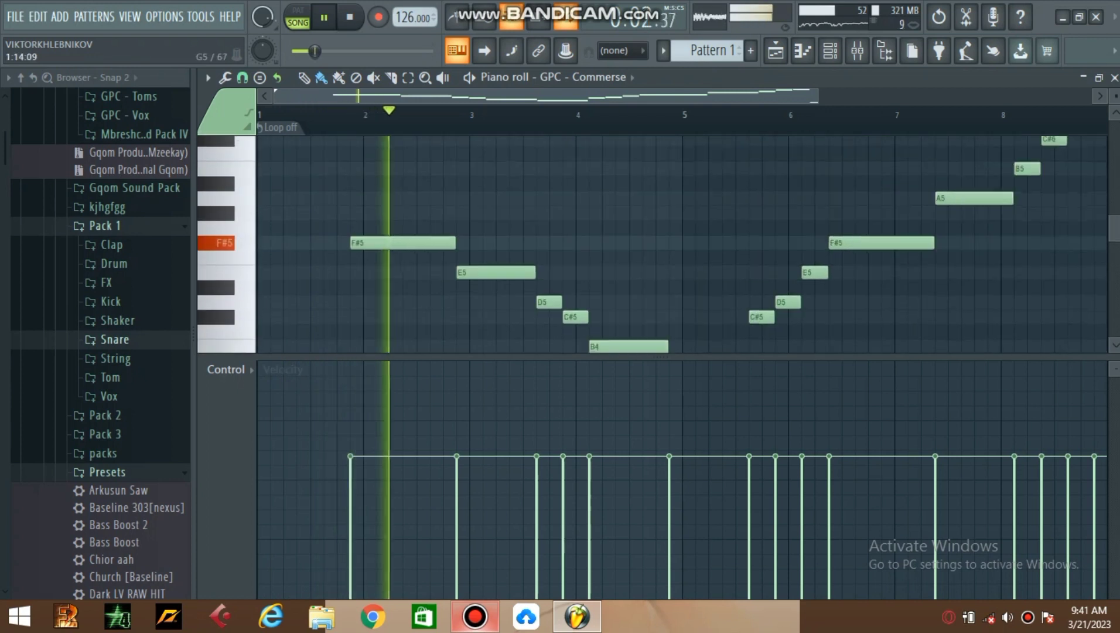
scroll(682, 243, "up", 1)
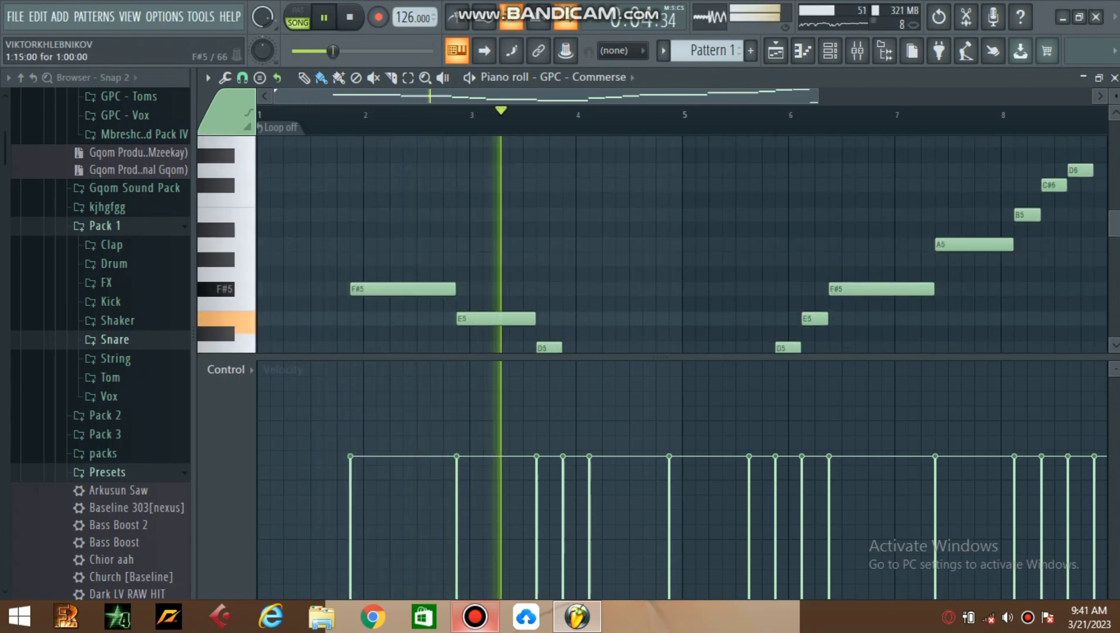
left_click(356, 244)
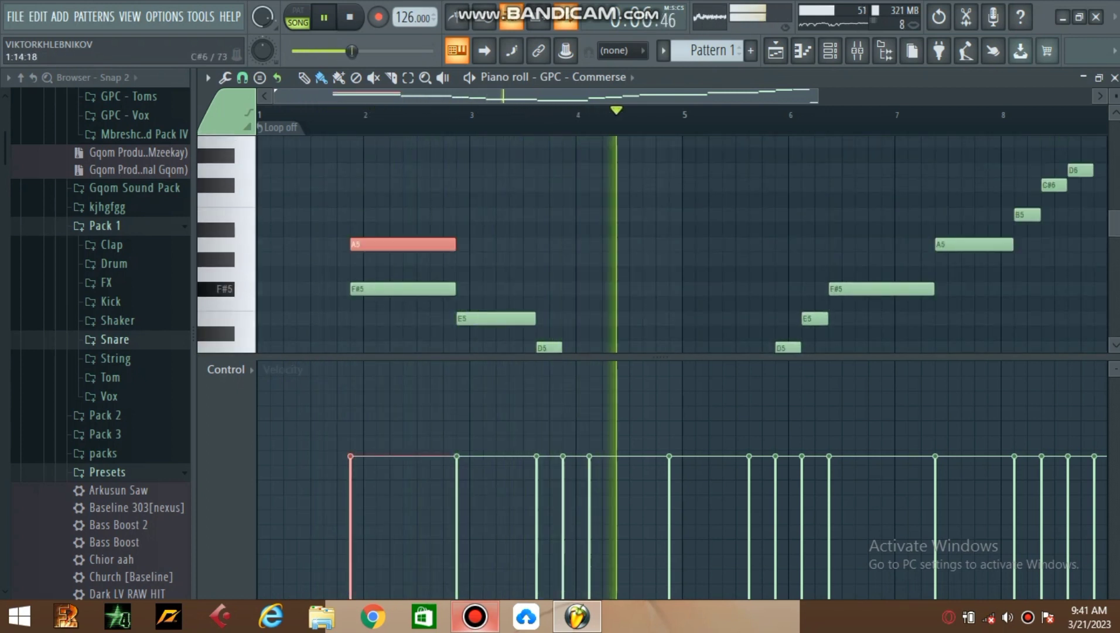
scroll(682, 243, "down", 1)
Step: Add 12-step G#5 and B5 notes above the E5 note starting at step 15 of bar 2
left_click(454, 274)
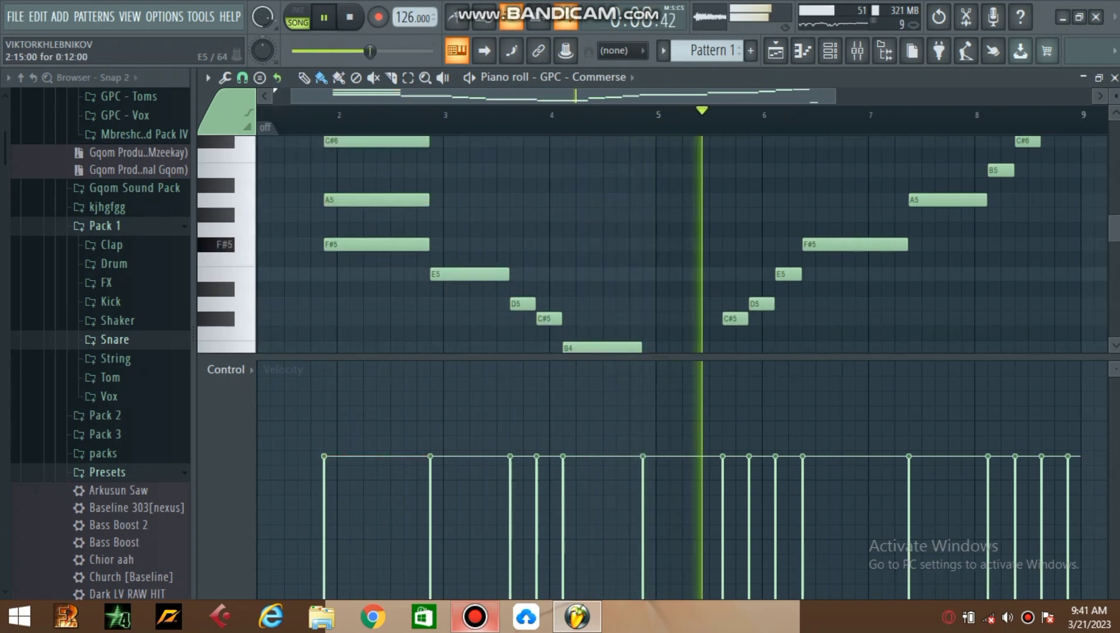
left_click(435, 215)
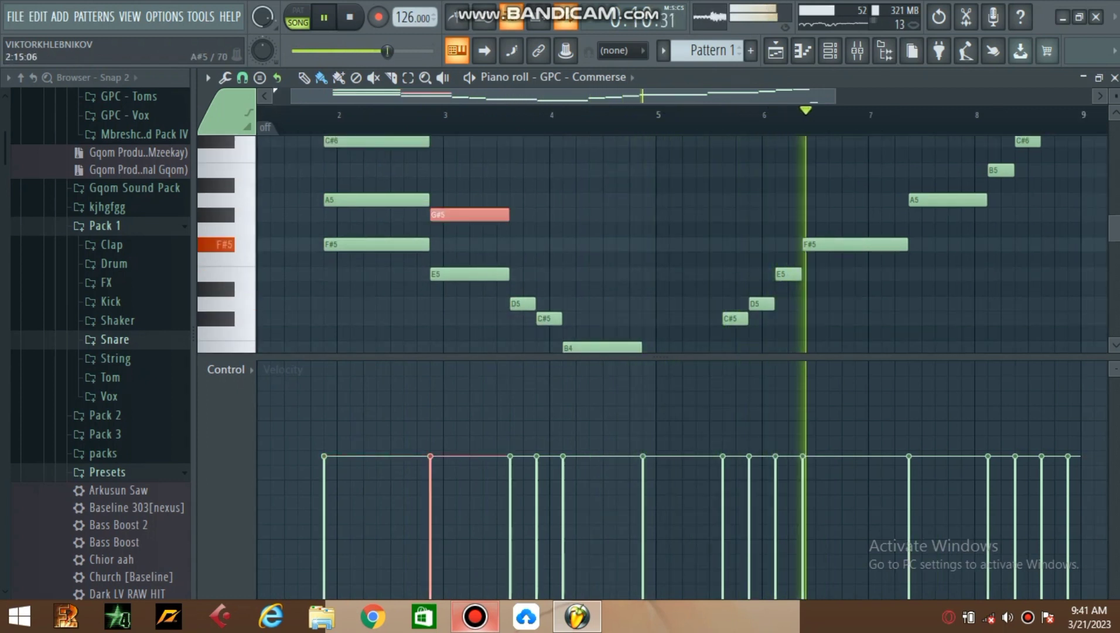
left_click(462, 170)
Step: Stack 4-step F#5 and A5 notes above the D5 note and F5 and G#5 notes above the C#5 note just before the B4 note
left_click(538, 318, "ctrl")
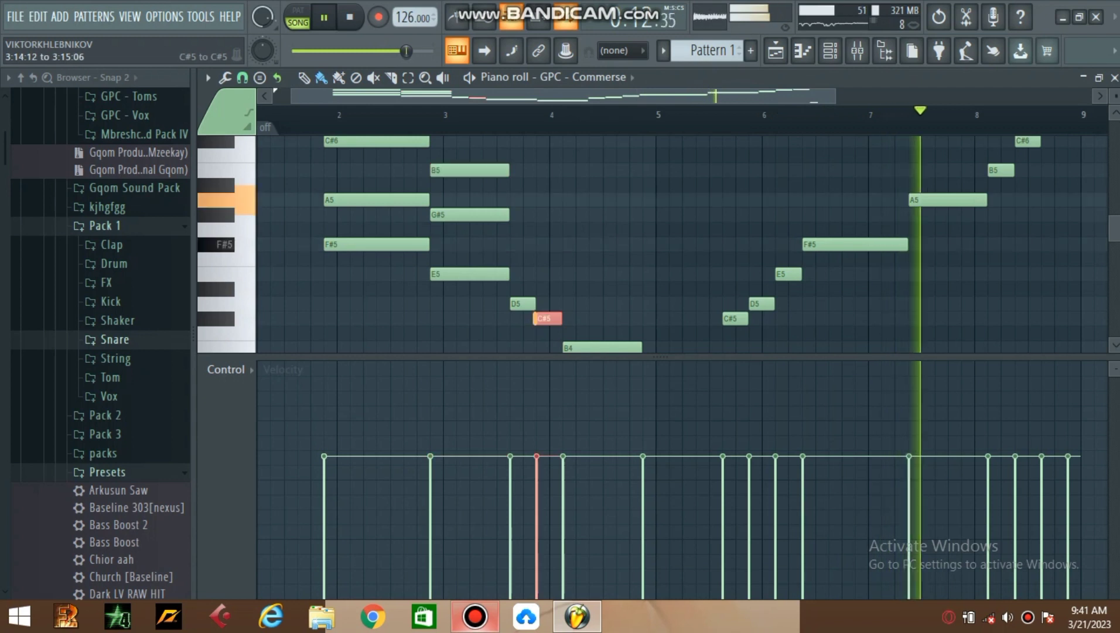
left_click(525, 304, "ctrl")
left_click_drag(526, 303, 613, 297)
left_click_drag(600, 252, 587, 208)
scroll(587, 208, "down", 1)
left_click_drag(588, 168, 560, 163)
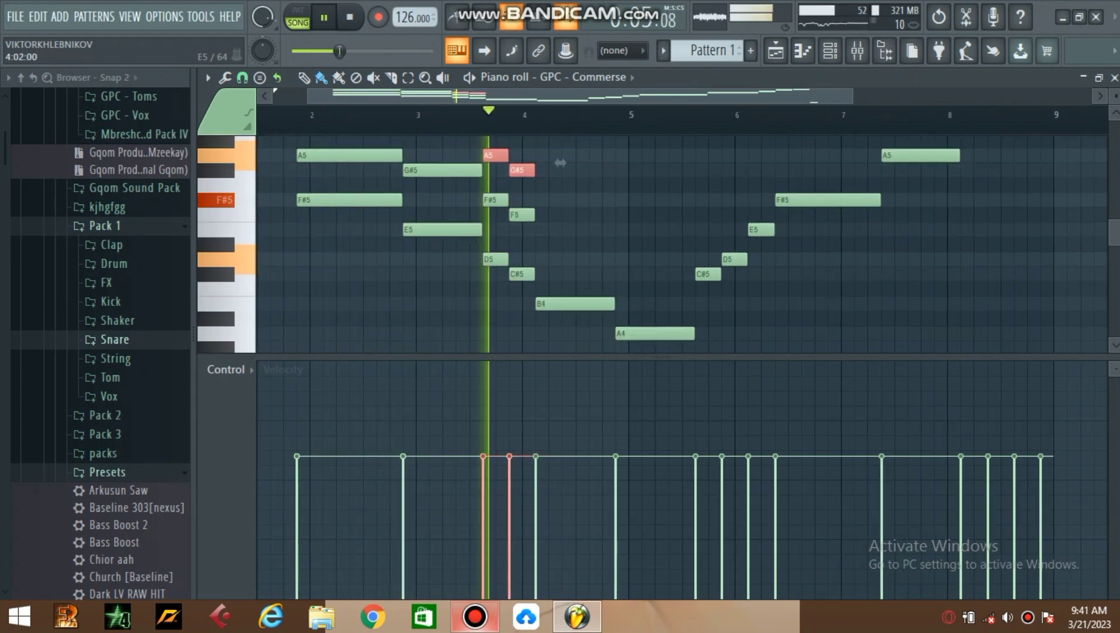
Step: Build 12-step chords in bars 4 and 5 by adding D5 and F#5 above the B4 note and C#5 and E5 above the A4 note
left_click(570, 304)
left_click(538, 259)
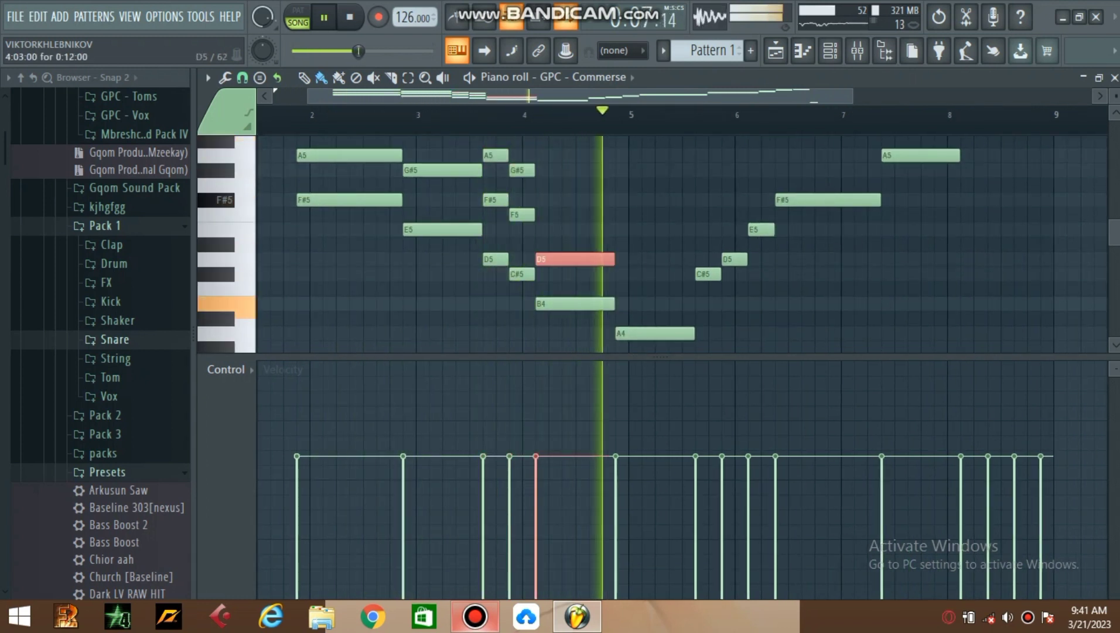
left_click(539, 200)
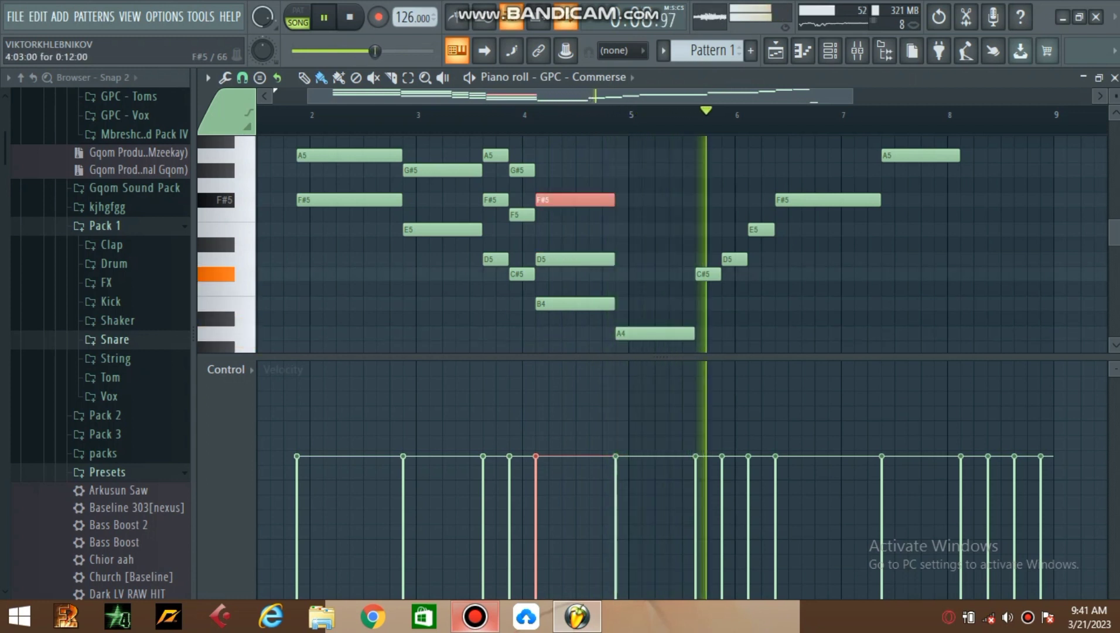
left_click(622, 333)
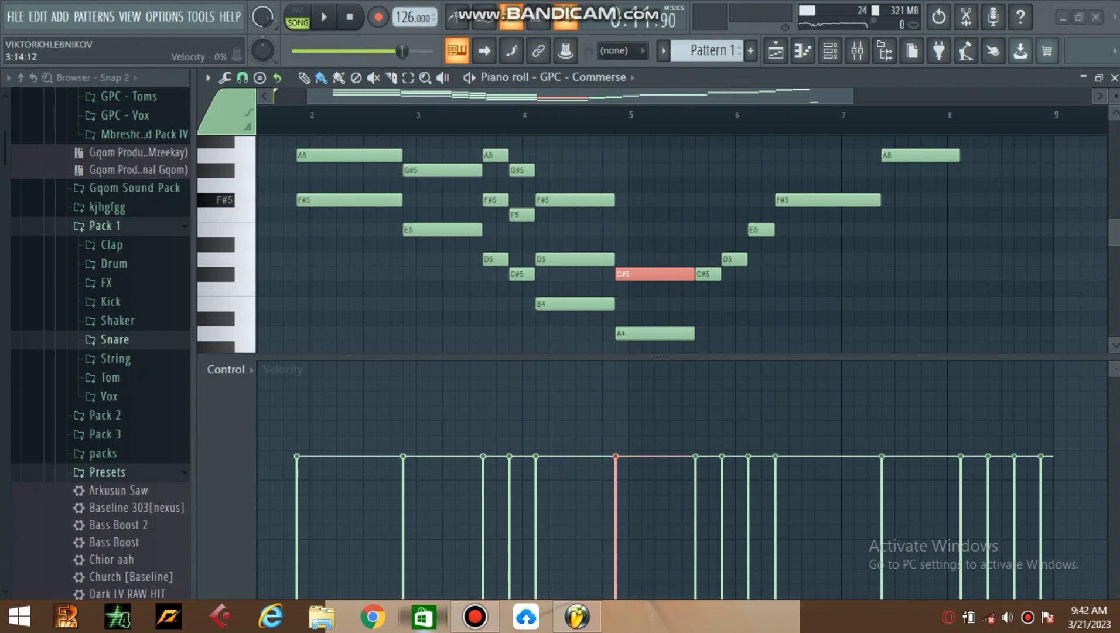
left_click_drag(645, 289, 620, 229)
Step: Add 4-step E5 and G#5 notes above the bar 5 C#5 note, and F#5 and A5 notes above the following D5 note
left_click(704, 274)
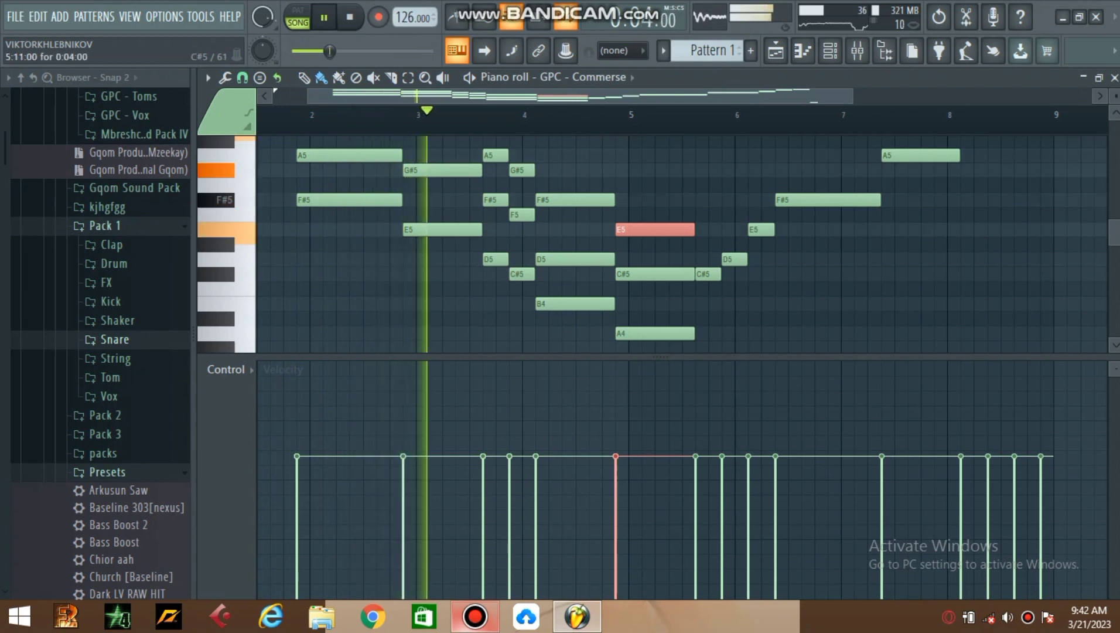
left_click(701, 230)
left_click_drag(708, 229, 726, 155)
left_click(725, 200)
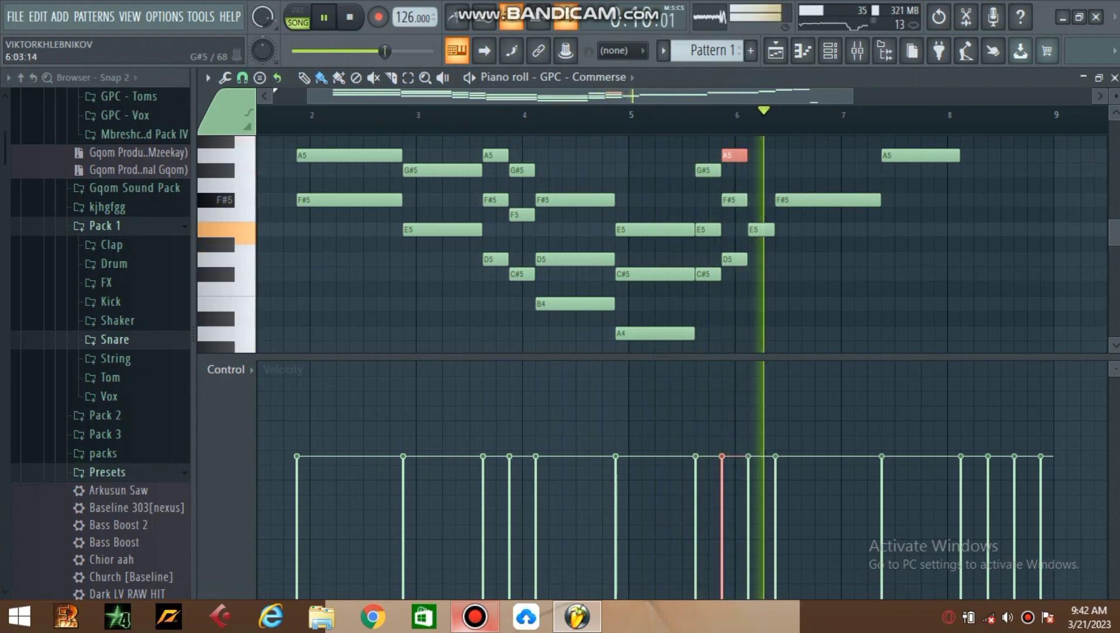
Step: Stack 4-step G#5 and B5 notes on the bar 6 E5 note and one-bar A5 and C#6 notes on the following F#5 note
left_click(752, 170)
left_click(765, 142)
scroll(756, 150, "up", 3)
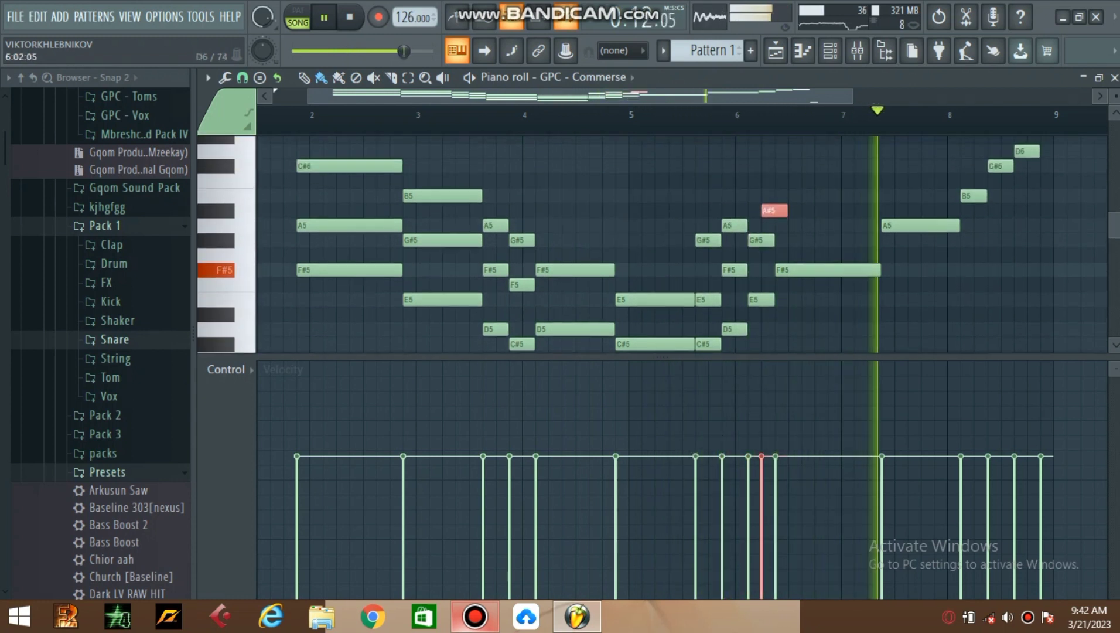
left_click(756, 196)
right_click(772, 211)
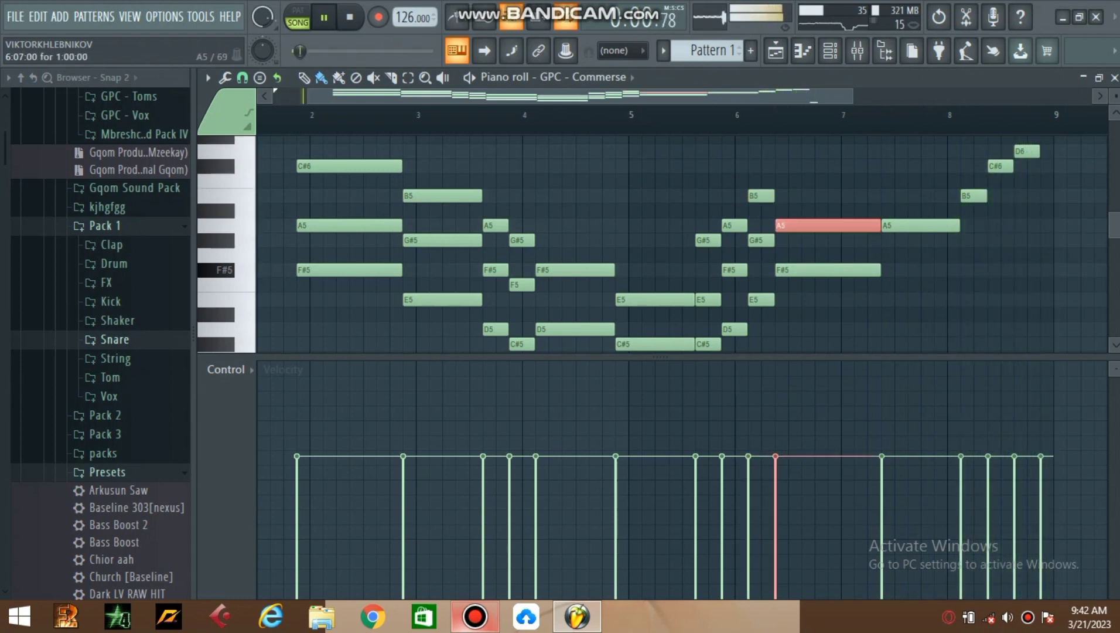
left_click(777, 166)
Step: Add 12-step C#6 and E6 notes above the bar 7 A5 note, and 4-step D6 and F#6 notes above the bar 8 B5 note
left_click_drag(634, 96, 726, 98)
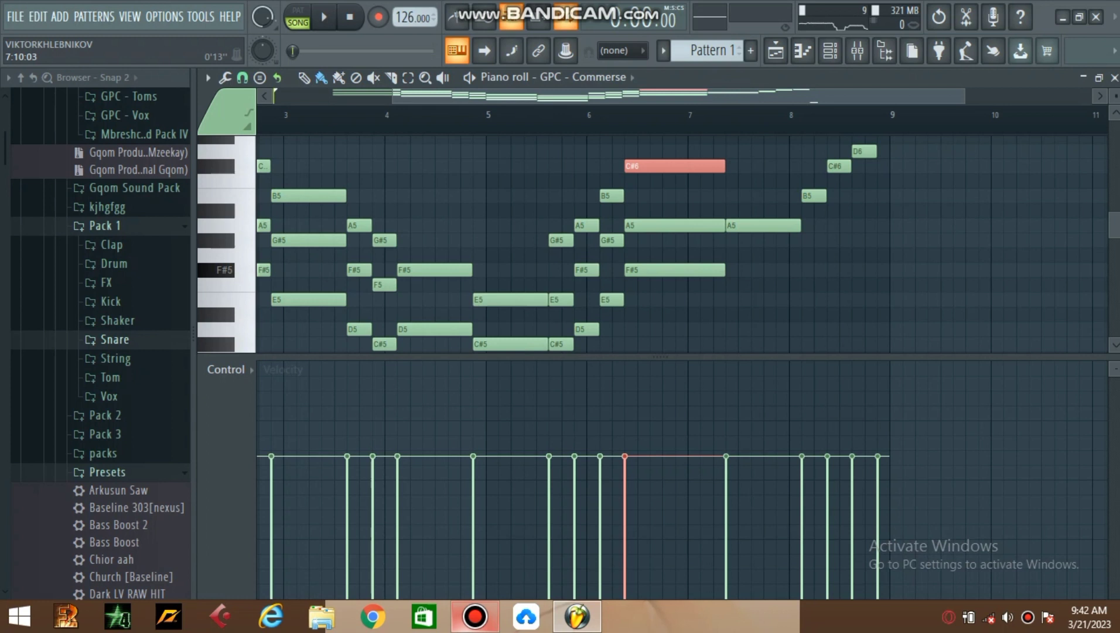
scroll(673, 210, "up", 1)
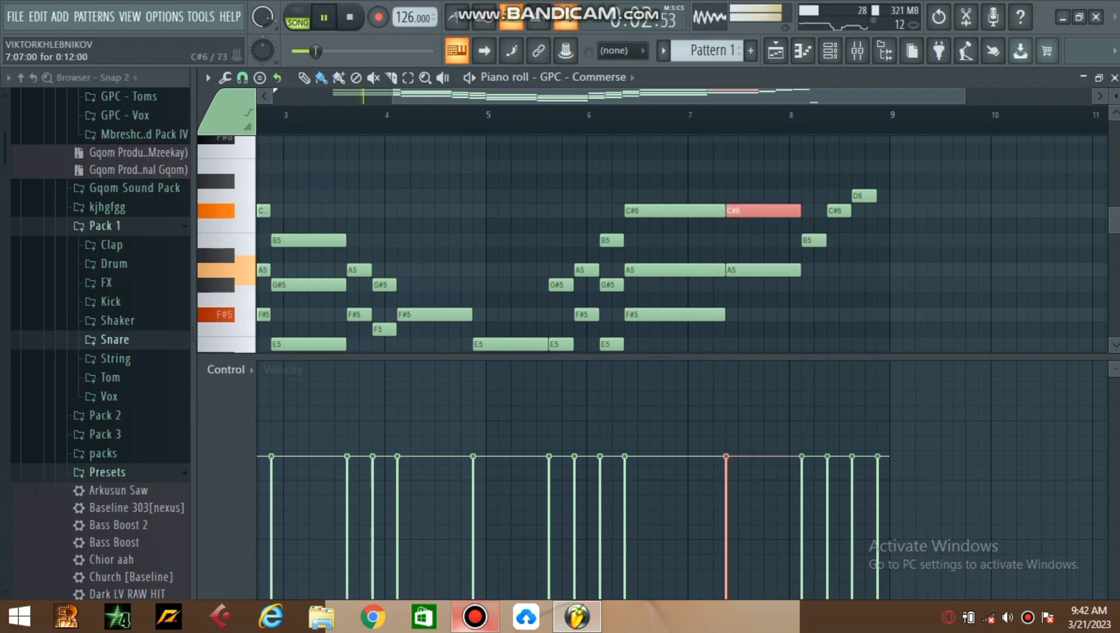
left_click(727, 166)
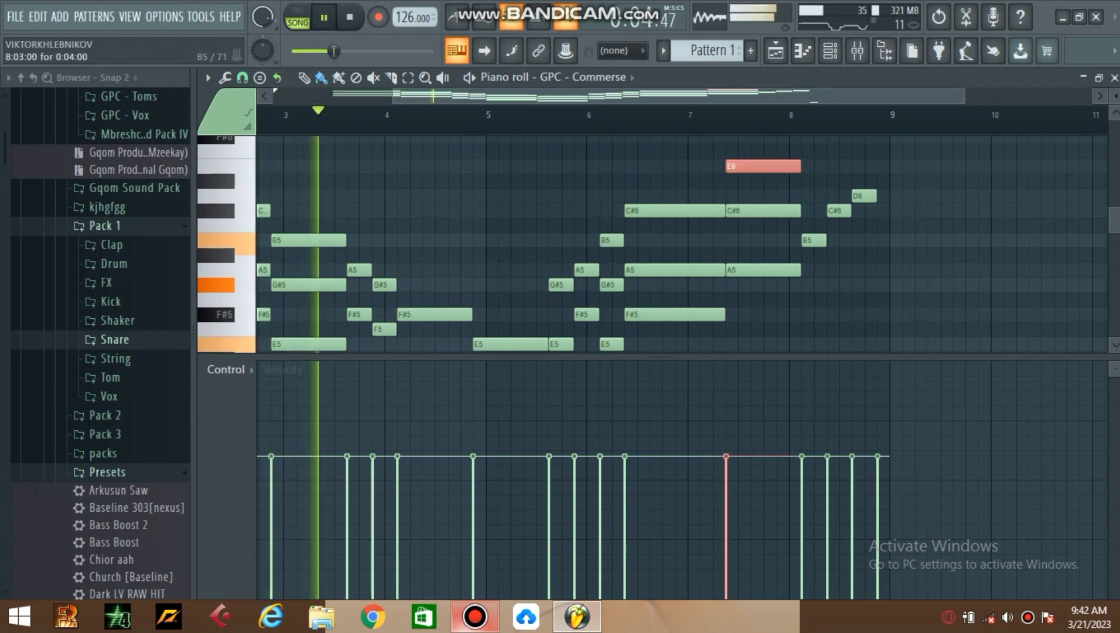
double_click(811, 196)
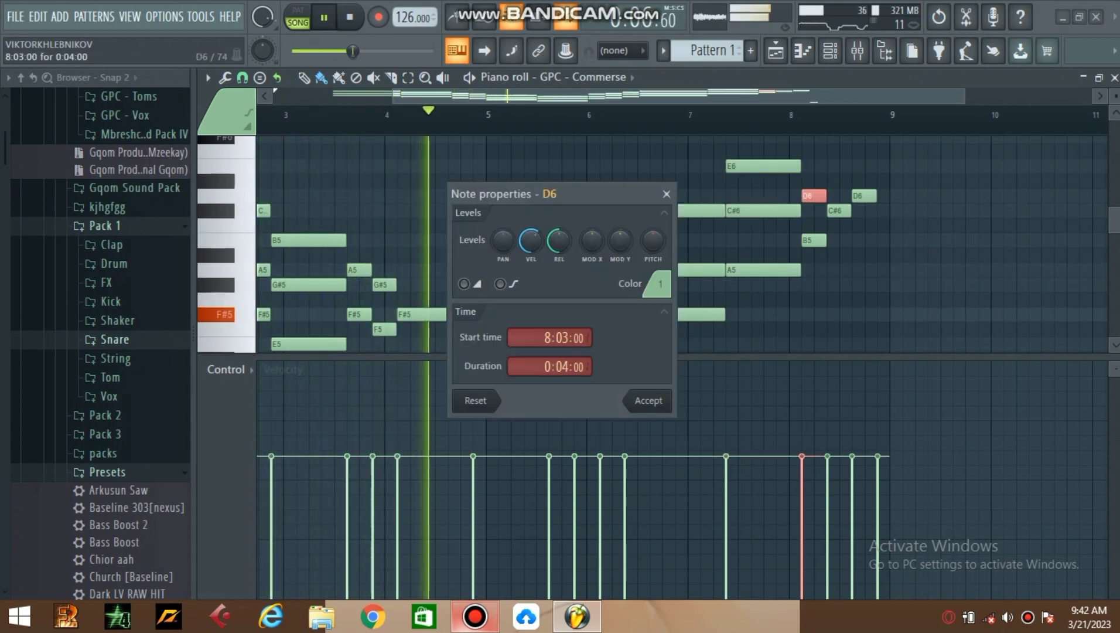
left_click(666, 194)
scroll(666, 193, "up", 1)
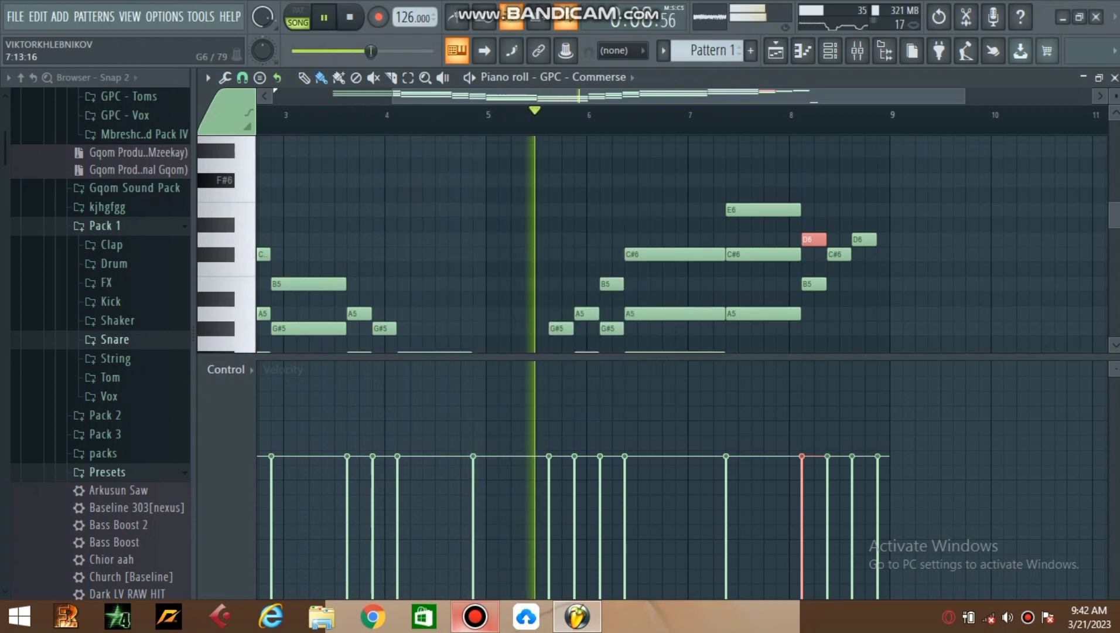
left_click(806, 181)
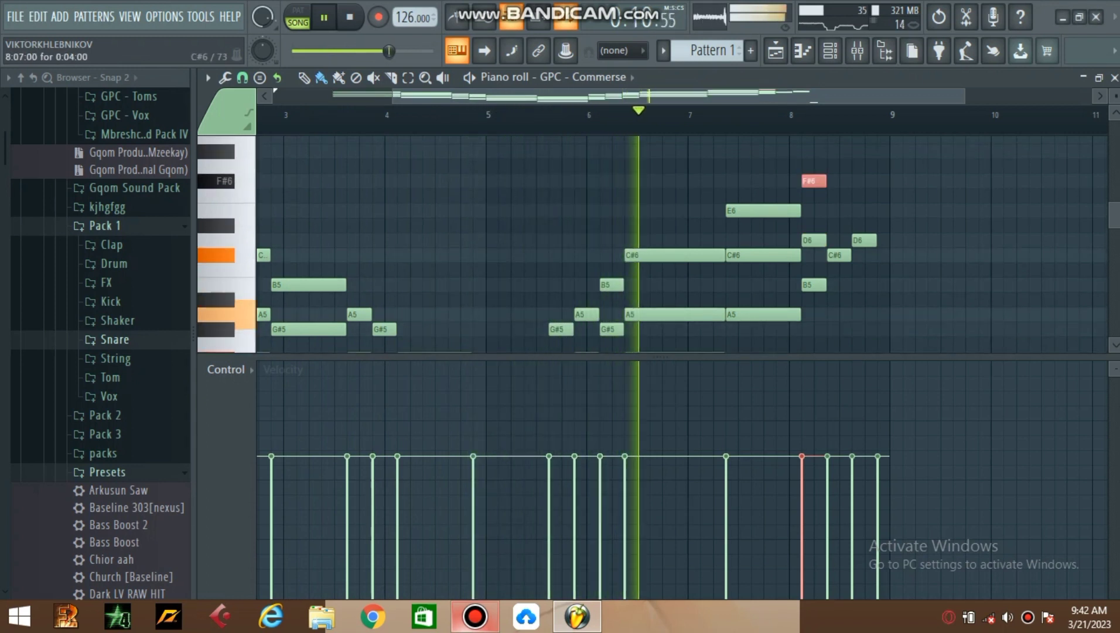
Step: Stack 4-step E6 and G#6 notes above the bar 8 C#6 note, and F#6 and A6 notes above the following D6 note
left_click(831, 211)
left_click(832, 151)
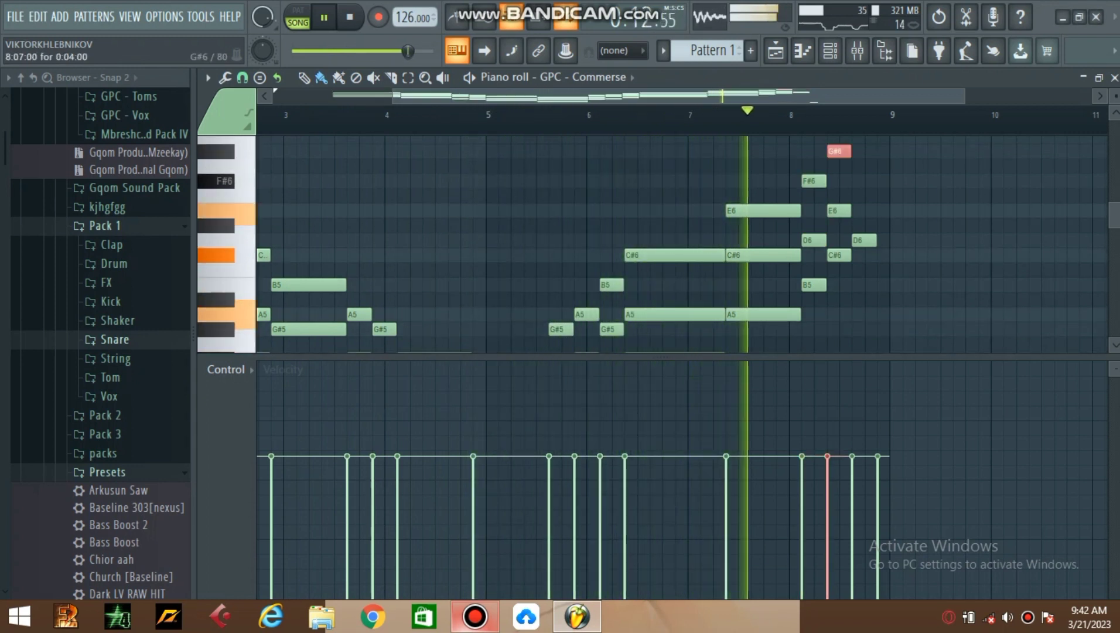
left_click(858, 180)
scroll(858, 180, "up", 1)
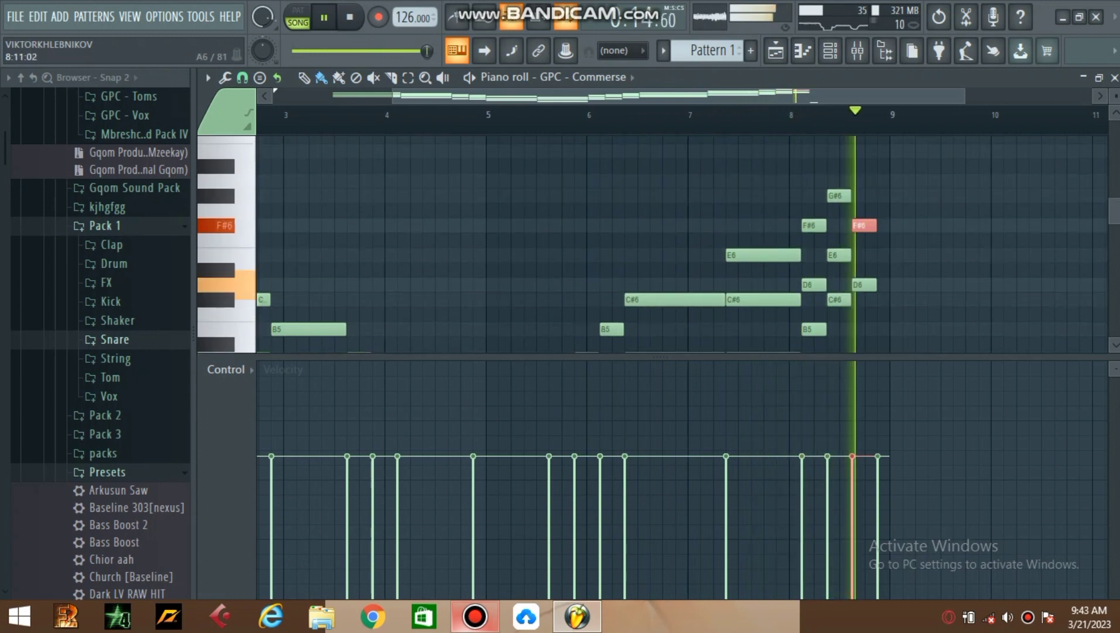
Step: Raise the middle notes A5, G#5, F#5 and F5 of the first four chords by one octave
scroll(858, 180, "down", 2)
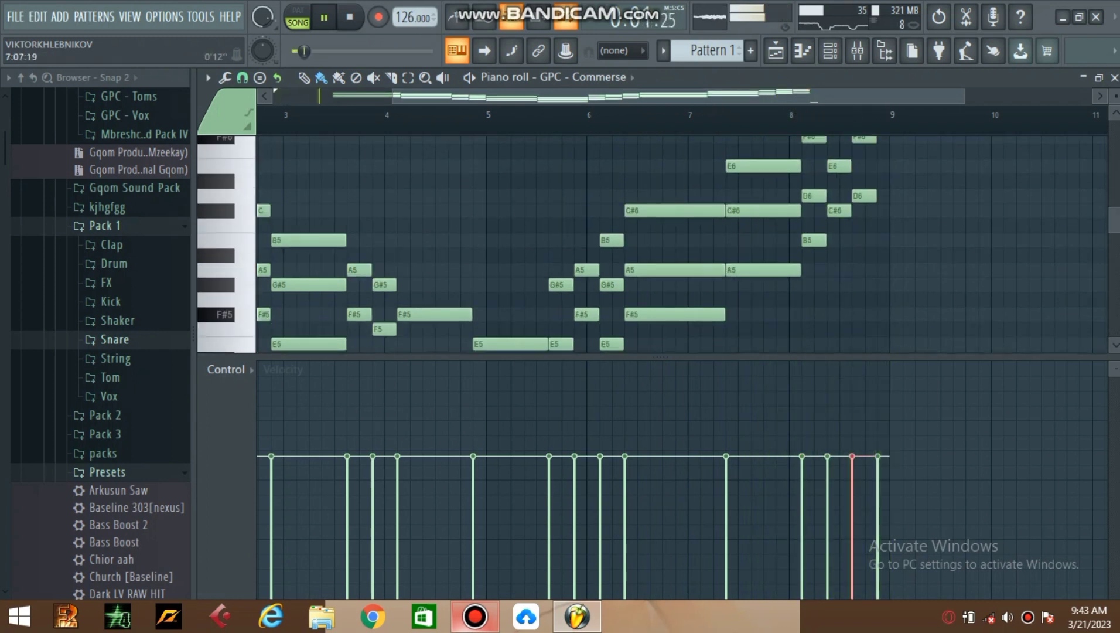
scroll(629, 95, "down", 2)
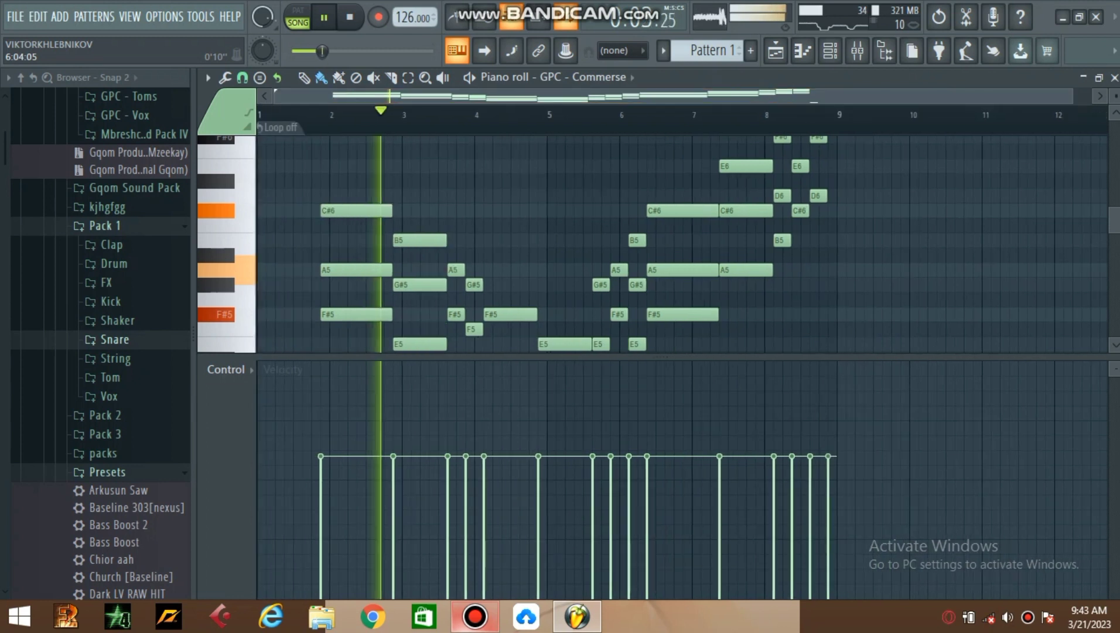
left_click_drag(408, 285, 369, 270)
key("Delete")
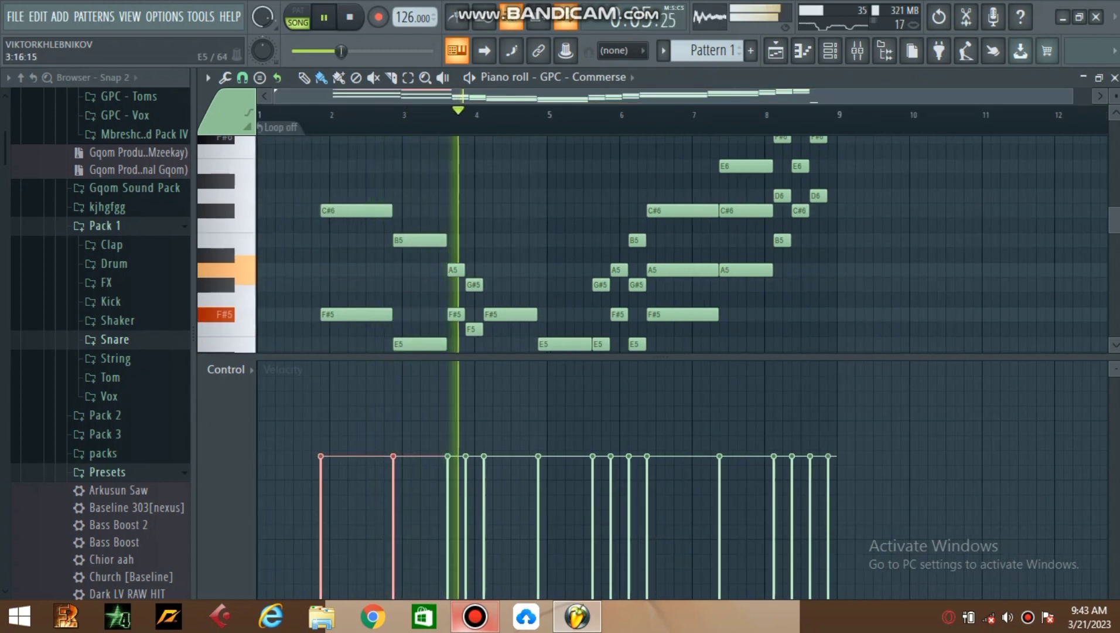
left_click_drag(455, 315, 476, 343)
key("ctrl+Up")
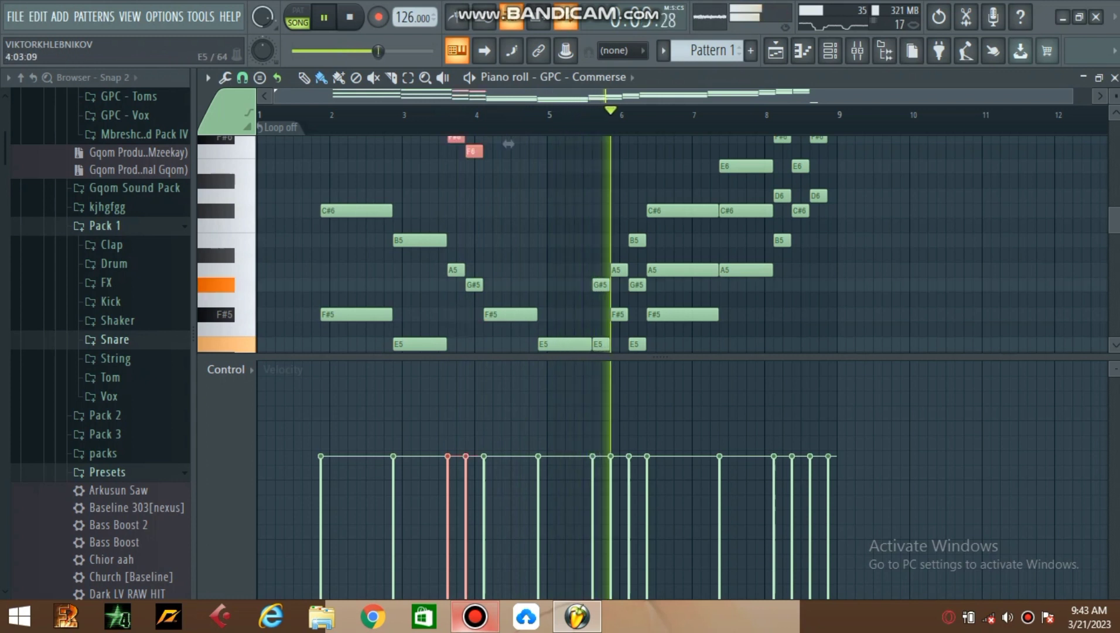
Step: Raise the D5 note of the B4 chord and the C#5 note of the A4 chord by one octave
scroll(509, 317, "down", 2)
left_click(508, 285, "ctrl")
key("ctrl+Up")
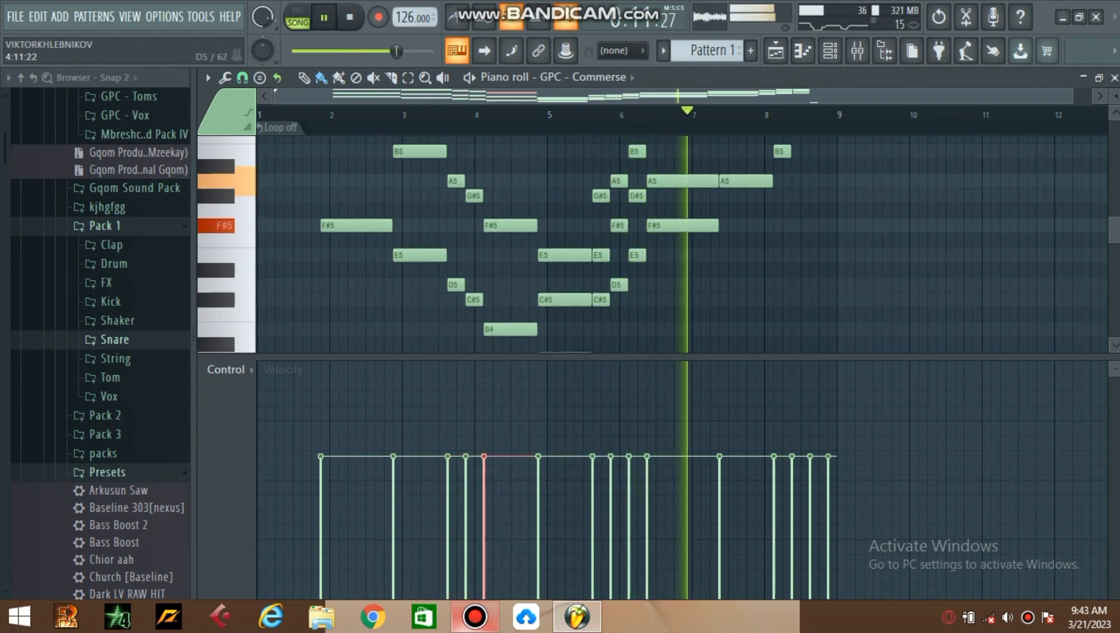
scroll(509, 285, "down", 1)
left_click(564, 256, "ctrl")
key("ctrl+Up")
scroll(564, 256, "up", 1)
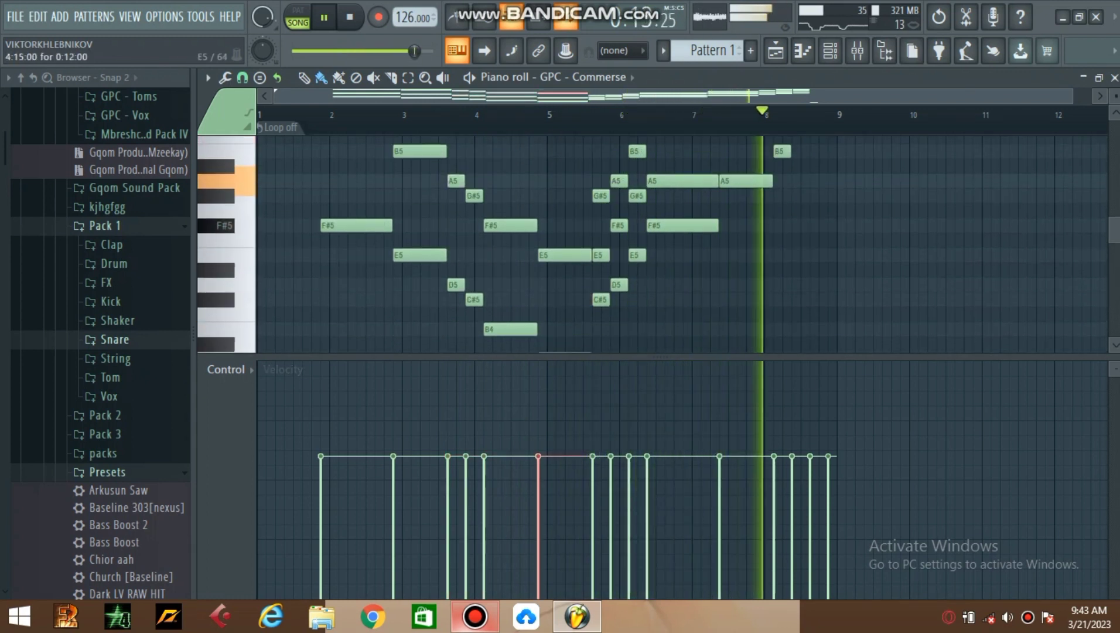
Step: Raise the middle notes of the five chords from step 11 of bar 5 to step 7 of bar 7 by one octave
left_click_drag(599, 258, 657, 222)
key("ctrl+Up")
scroll(649, 241, "up", 1)
key("ctrl+Up")
left_click(739, 167, "ctrl")
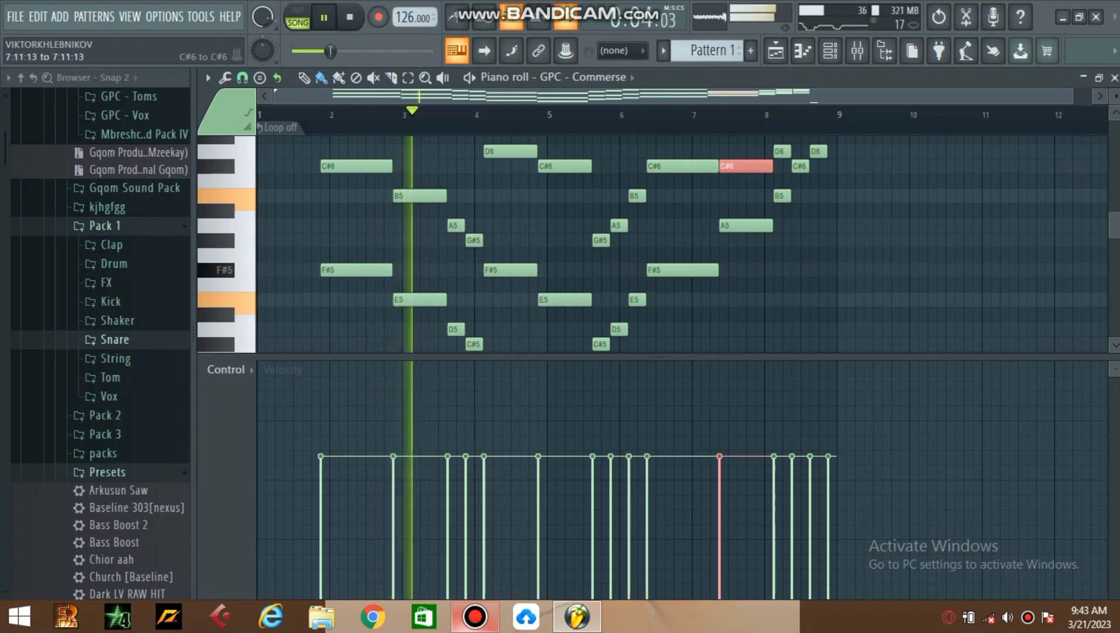
key("ctrl+Up")
scroll(740, 166, "up", 2)
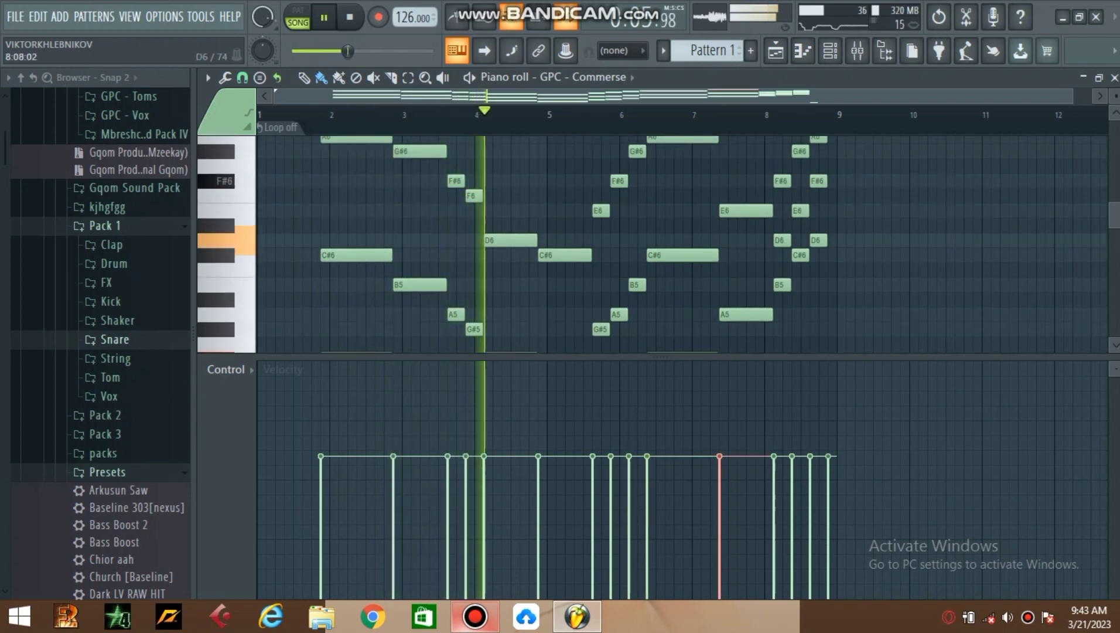
Step: Raise the middle notes D6, E6 and F#6 of the last three chords in bar 8 by one octave
left_click(785, 239)
left_click_drag(795, 220, 797, 213)
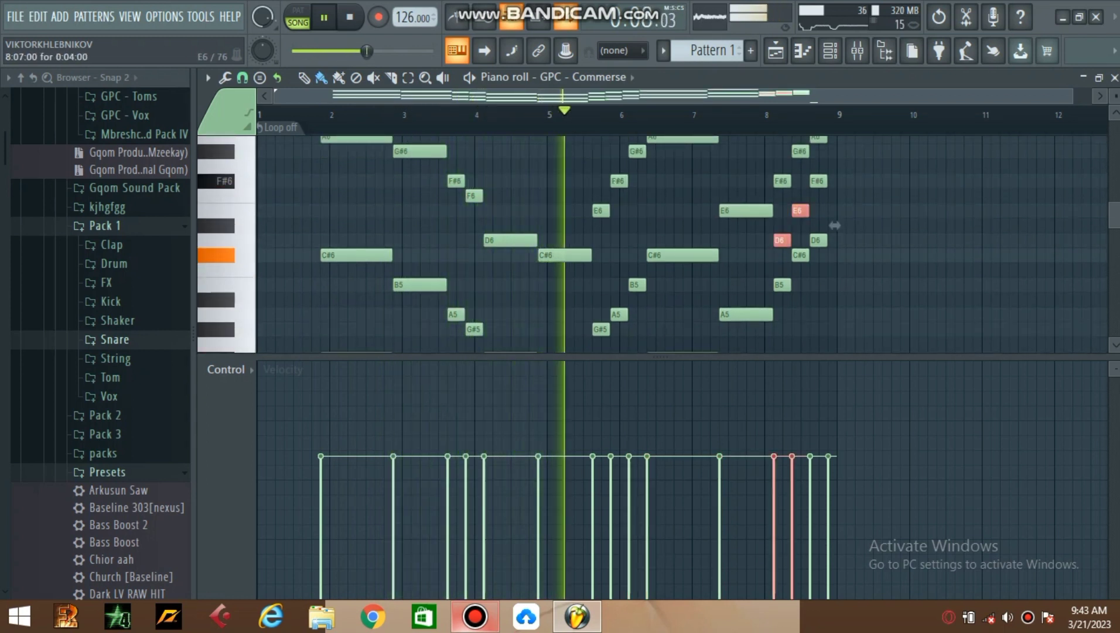
key("ctrl+Up")
scroll(835, 225, "up", 1)
left_click(814, 225, "ctrl")
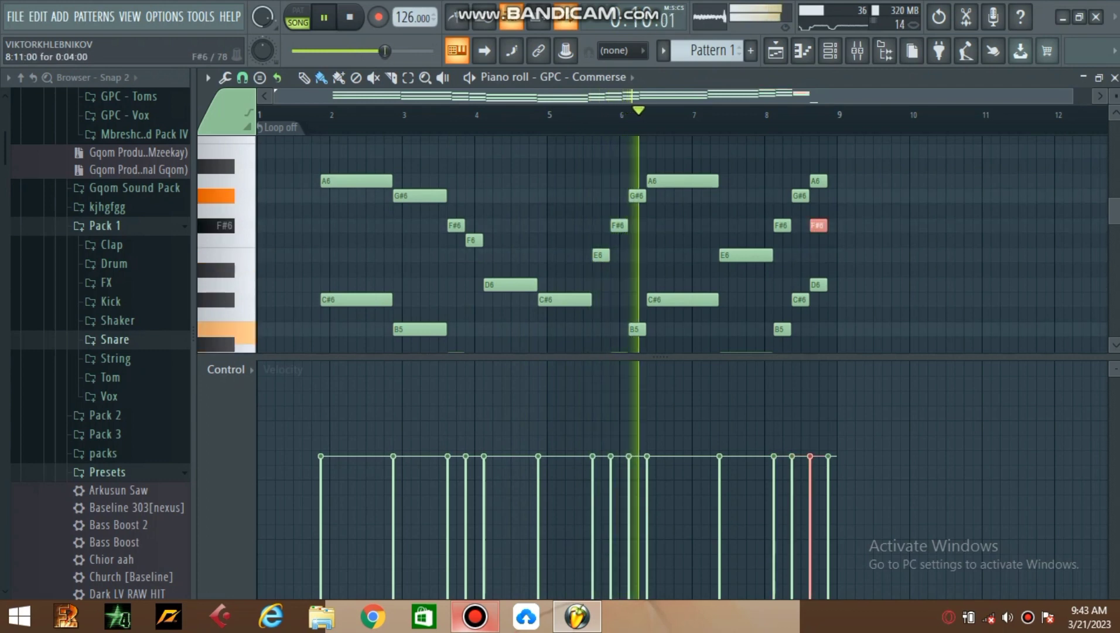
key("ctrl+Up")
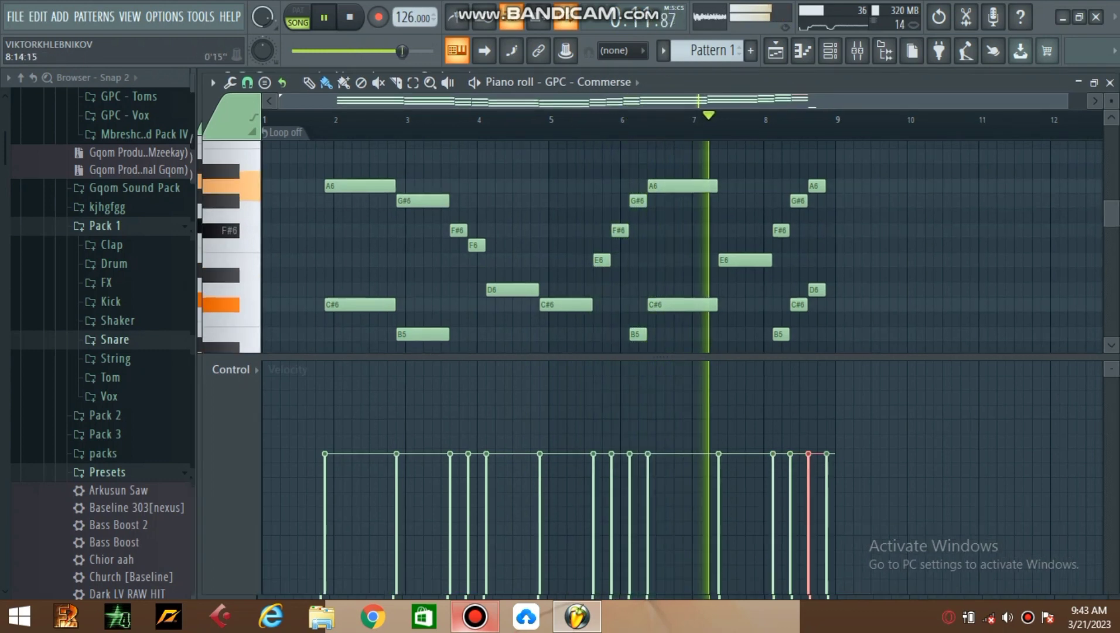
left_click(1079, 17)
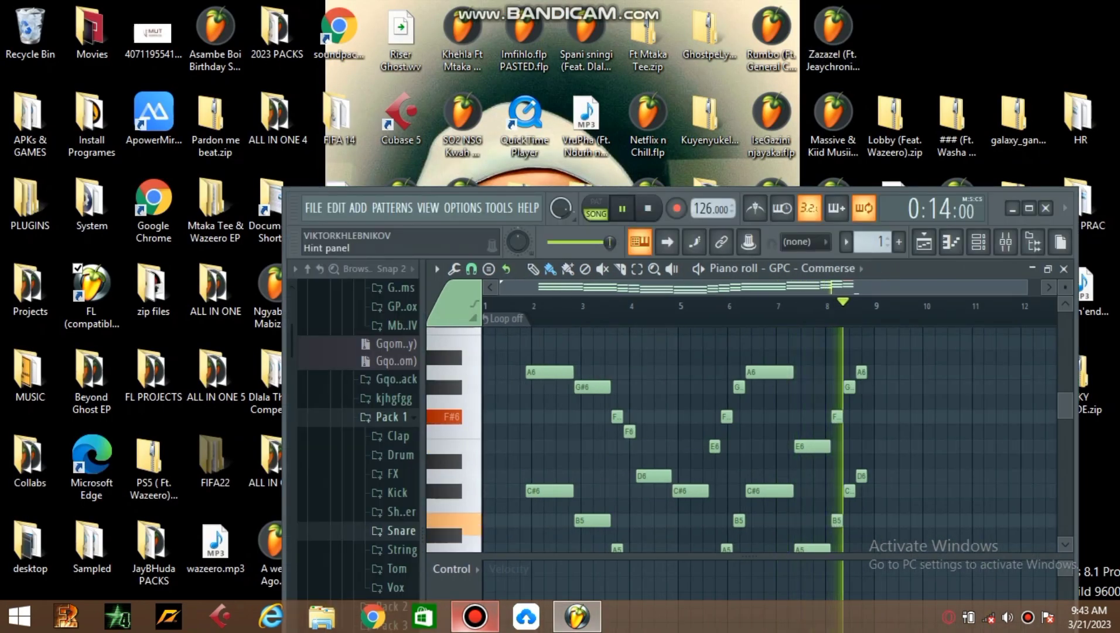
key("super+Up")
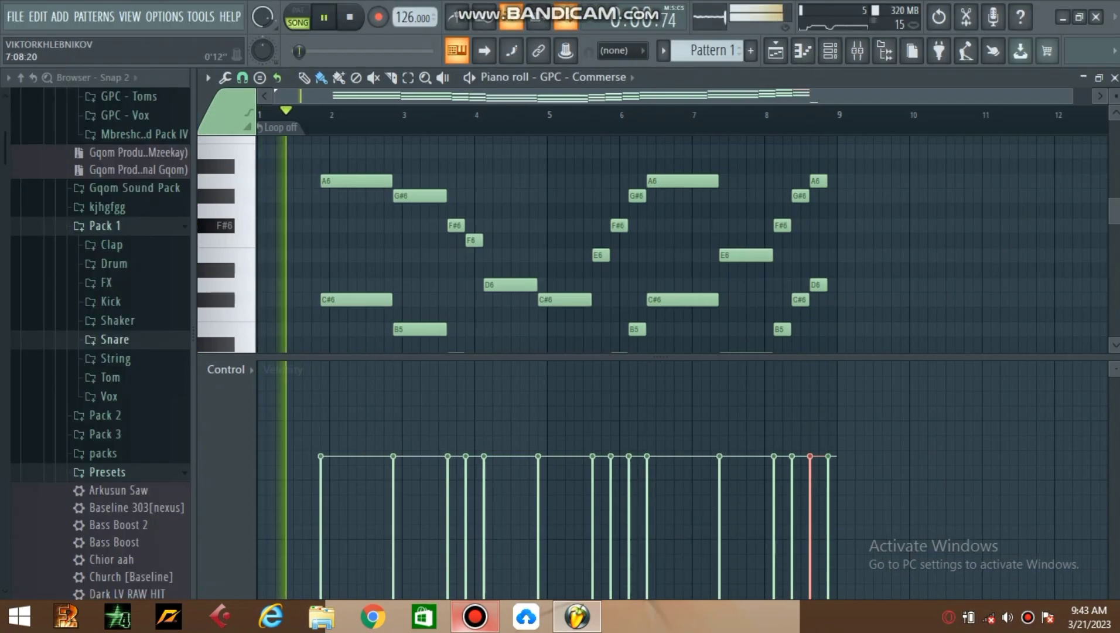
Step: Place three 2-step F#5 notes at the start of bar 1, followed by an 8-step E5 note reaching the first chord
left_click_drag(1072, 96, 501, 96)
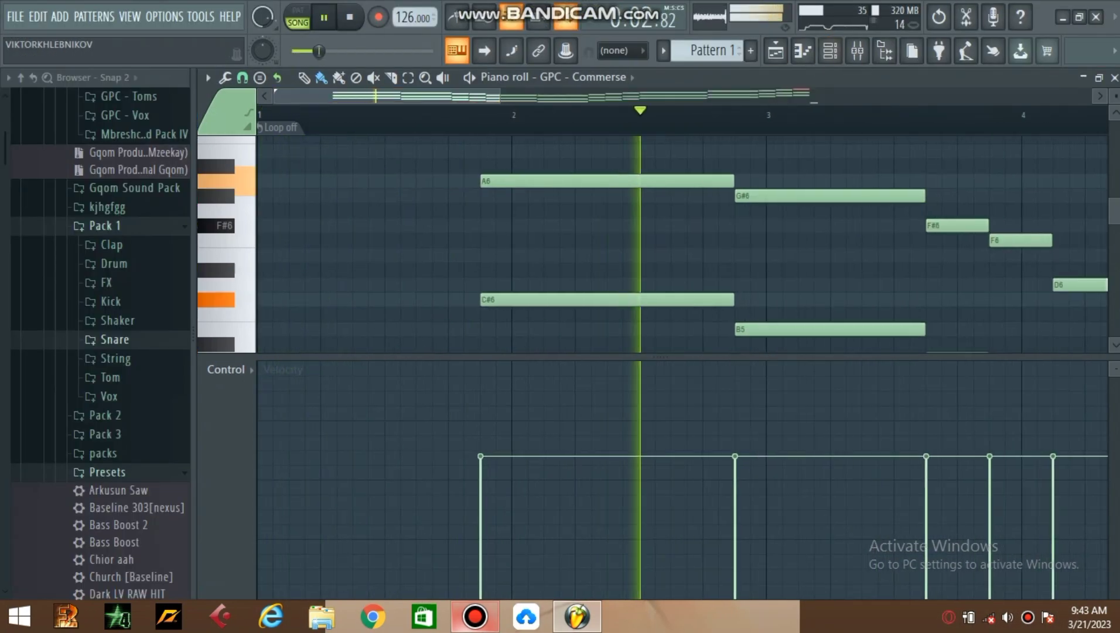
left_click(288, 226)
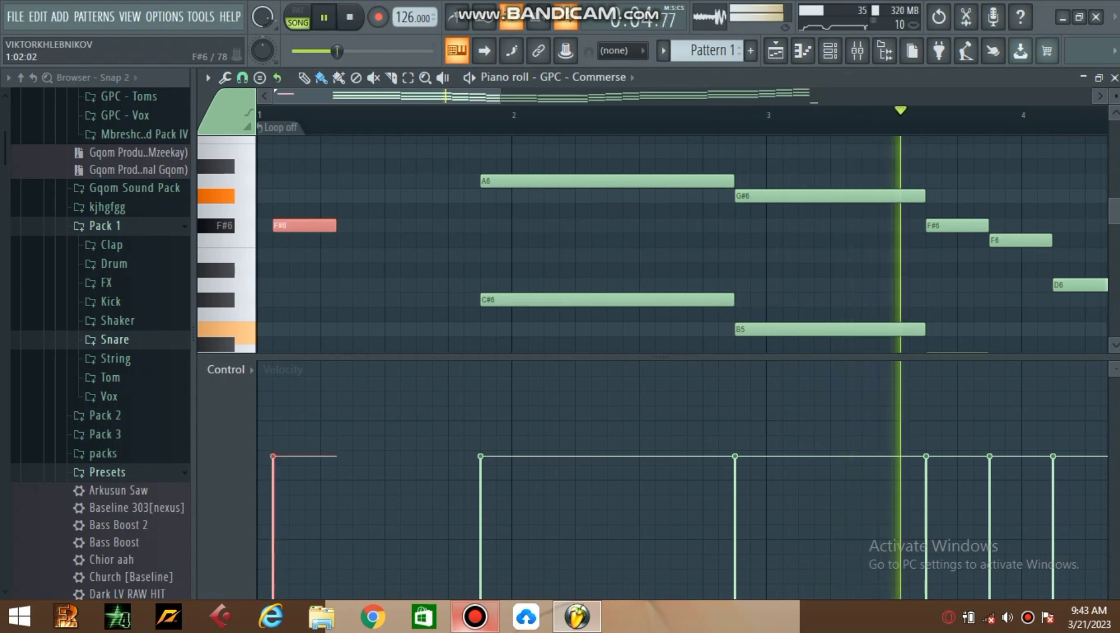
key("shift+Left")
key("ctrl+Down")
scroll(680, 240, "down", 4)
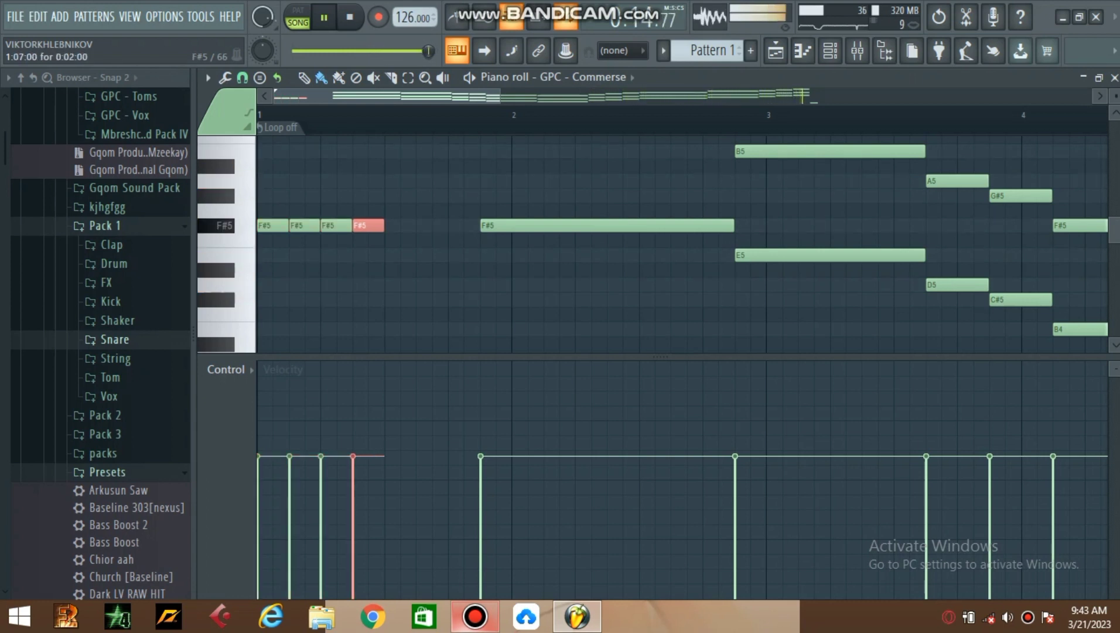
left_click_drag(368, 226, 479, 255)
scroll(682, 243, "up", 1)
left_click(486, 166)
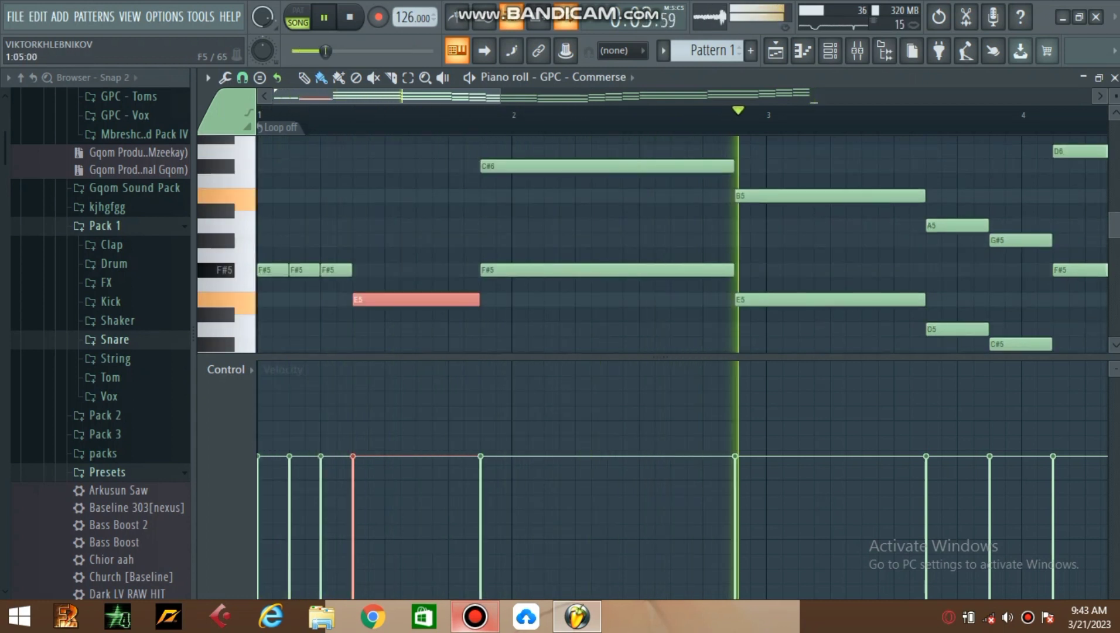
Step: Stack A5 and C#6 above the three short F#5 notes, and G#5 and B5 above the bar 1 E5 note
left_click_drag(330, 269, 253, 254)
key("ctrl+b")
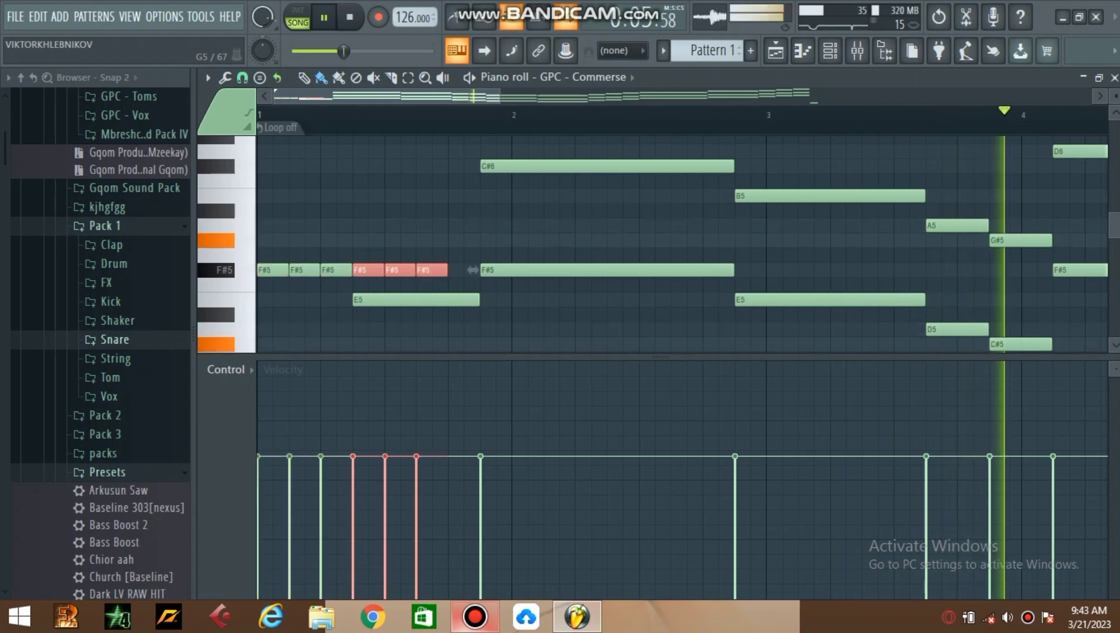
left_click_drag(472, 269, 304, 166)
key("ctrl+b")
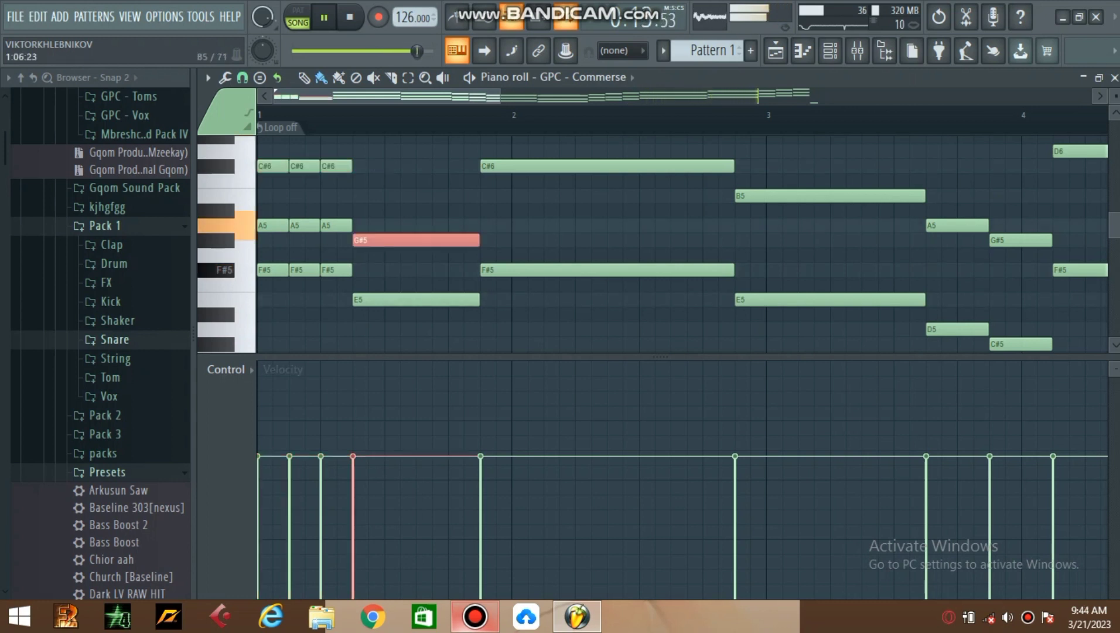
left_click(353, 195)
Step: Raise the three middle A5 notes and the middle G#5 note of the bar 1 chords by one octave
left_click_drag(345, 225, 257, 211)
key("Delete")
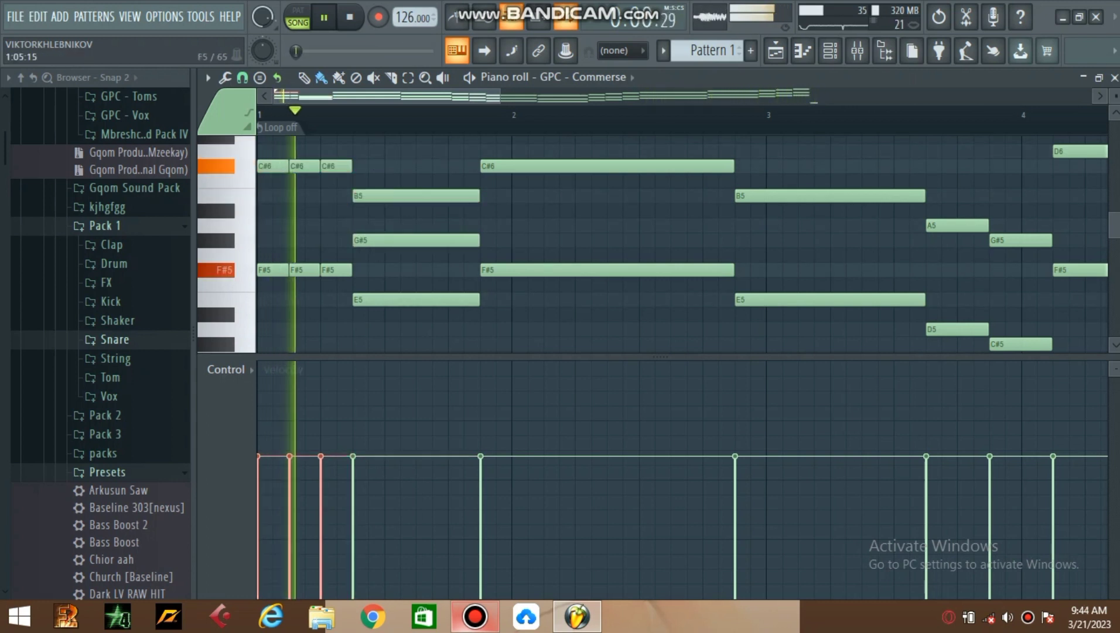
left_click_drag(387, 226, 414, 207)
left_click(392, 284, "ctrl")
key("Delete")
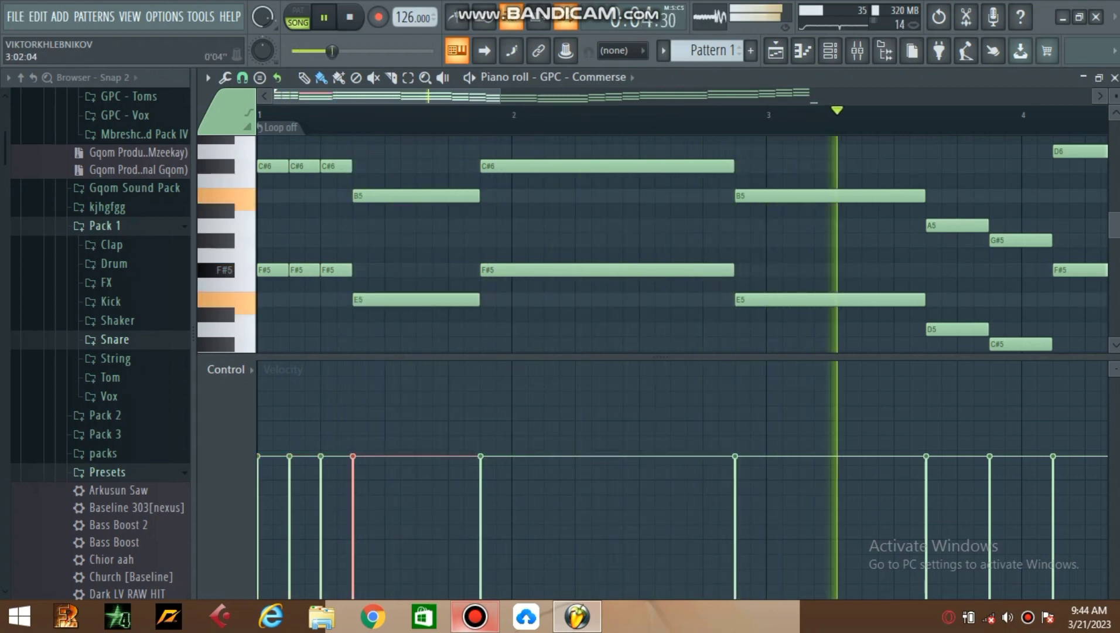
Step: Delete the C#5, G#5 and F6 chord at step 15 of bar 3 in the GPC - Commerse part
left_click(830, 50)
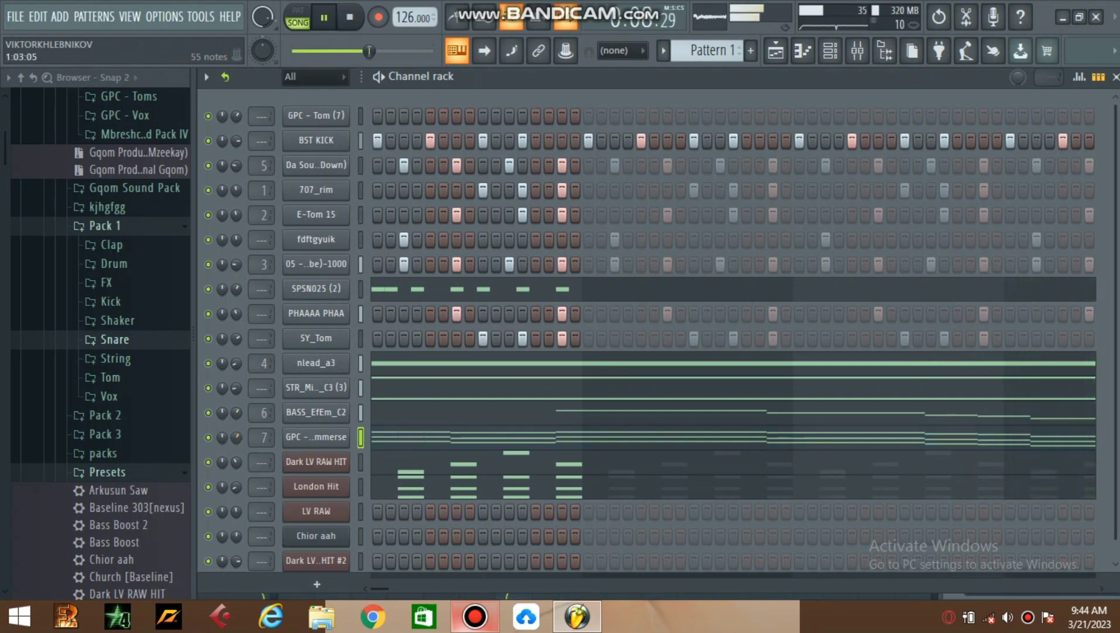
left_click(401, 433)
left_click(538, 115)
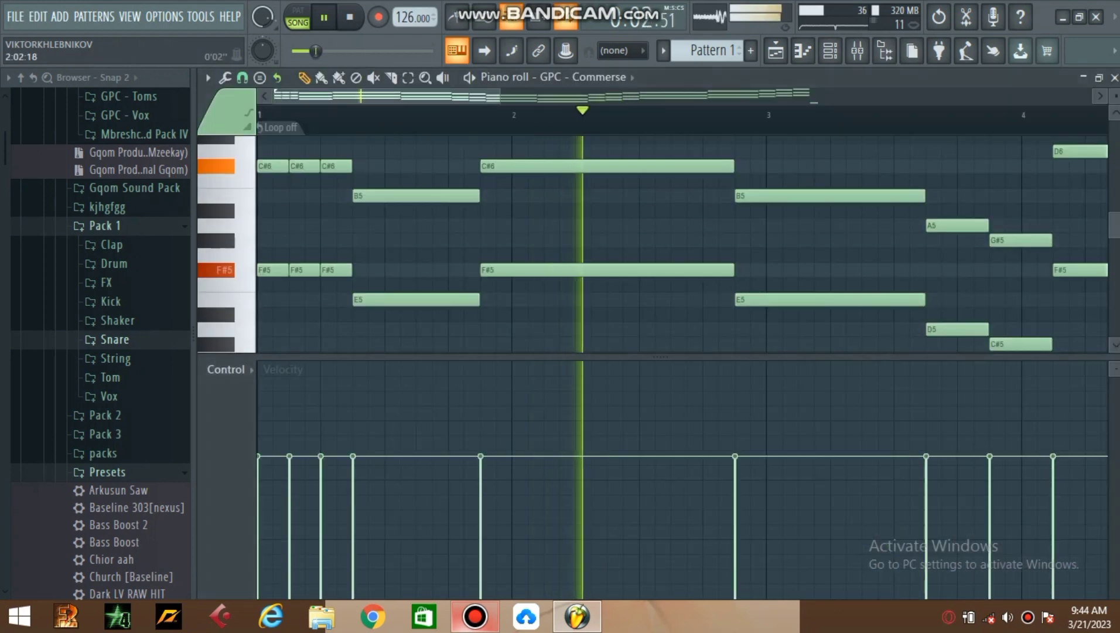
scroll(593, 151, "down", 1)
scroll(593, 152, "up", 1)
scroll(594, 152, "right", 2)
scroll(593, 151, "up", 1)
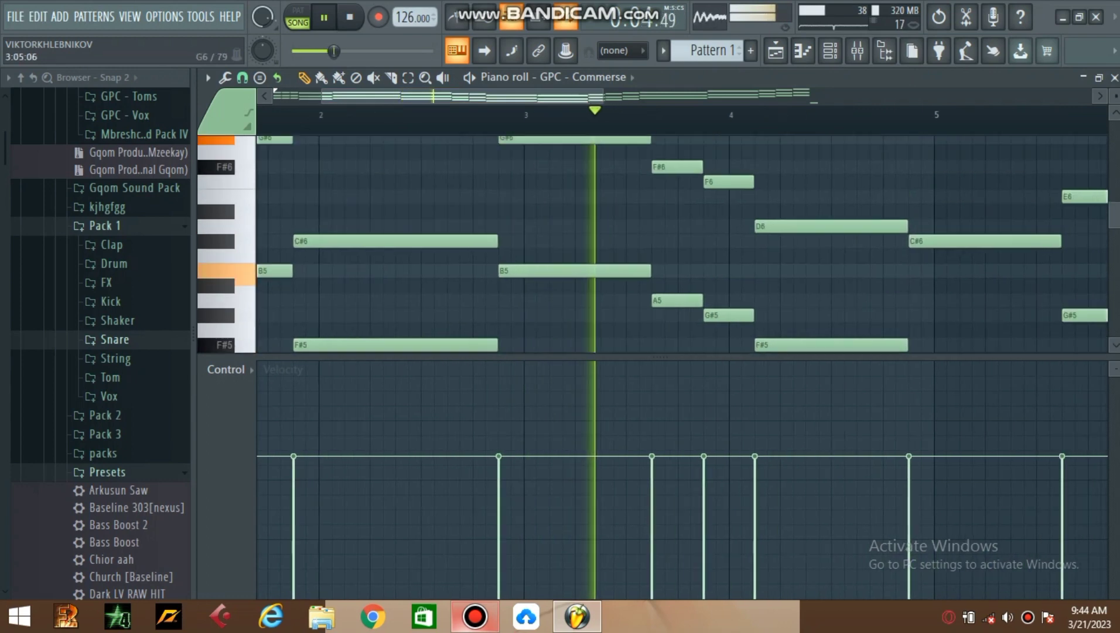
scroll(580, 154, "right", 1)
scroll(581, 153, "down", 2)
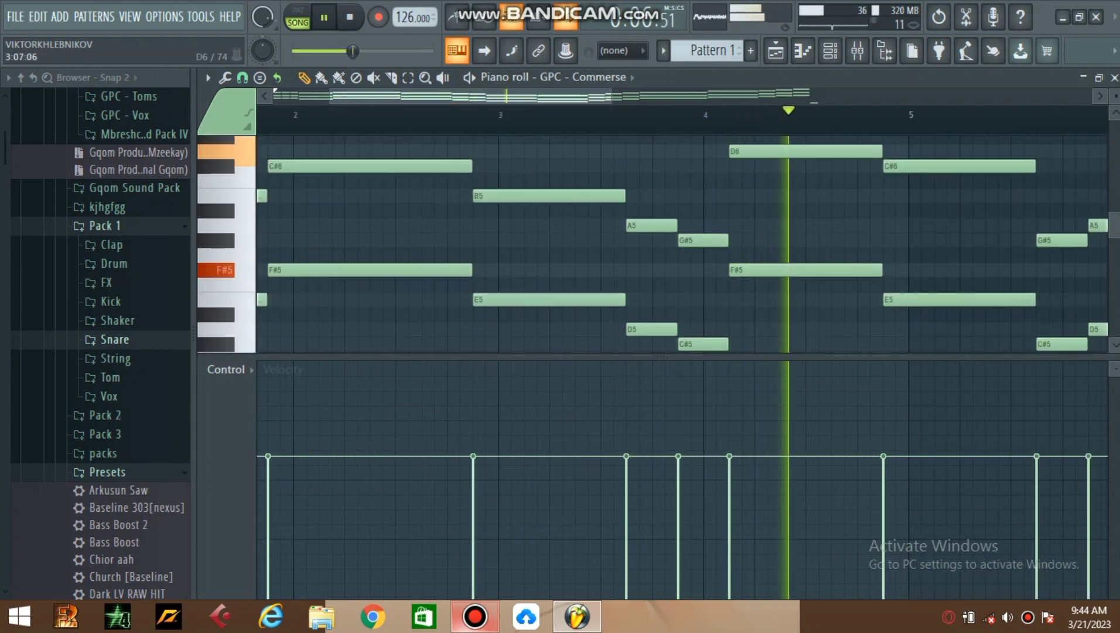
scroll(581, 154, "down", 2)
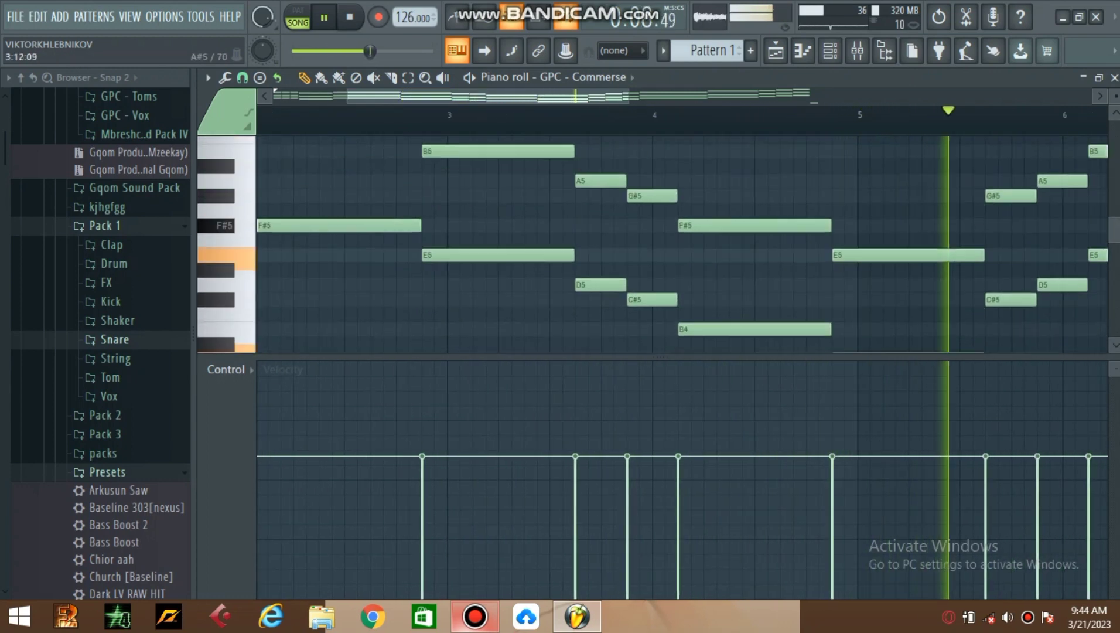
right_click(636, 253)
scroll(638, 256, "up", 3)
key("space")
key("space")
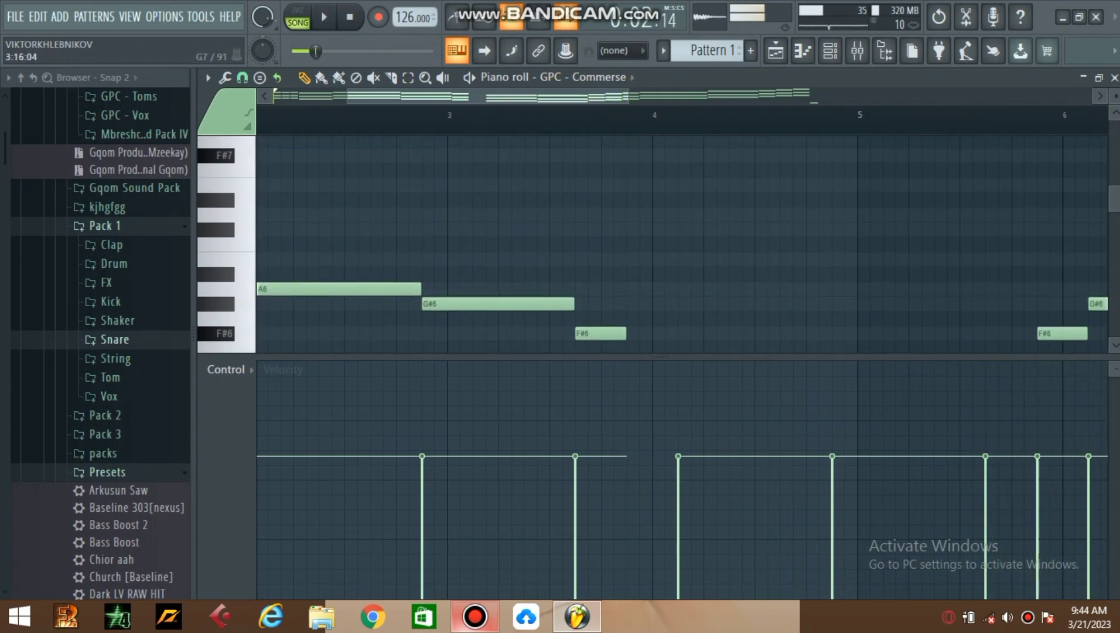
scroll(652, 256, "down", 2)
Step: Lengthen the D5, A5 and F#6 chord at step 11 of bar 3 to 8 steps, closing the gap before bar 4's chord
left_click_drag(627, 180, 630, 349)
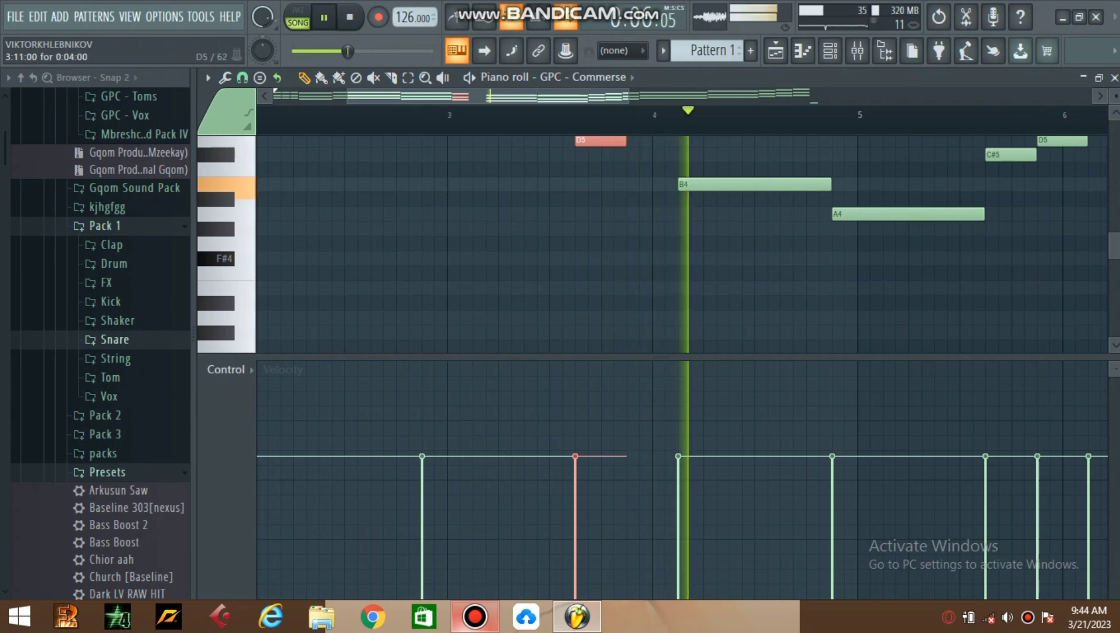
left_click_drag(623, 141, 671, 147)
key("space")
key("space")
Step: In the BASS_EfEm_C2 part, delete the bar 3 C#4 note and lengthen the D4 note before it to 8 steps
left_click(830, 51)
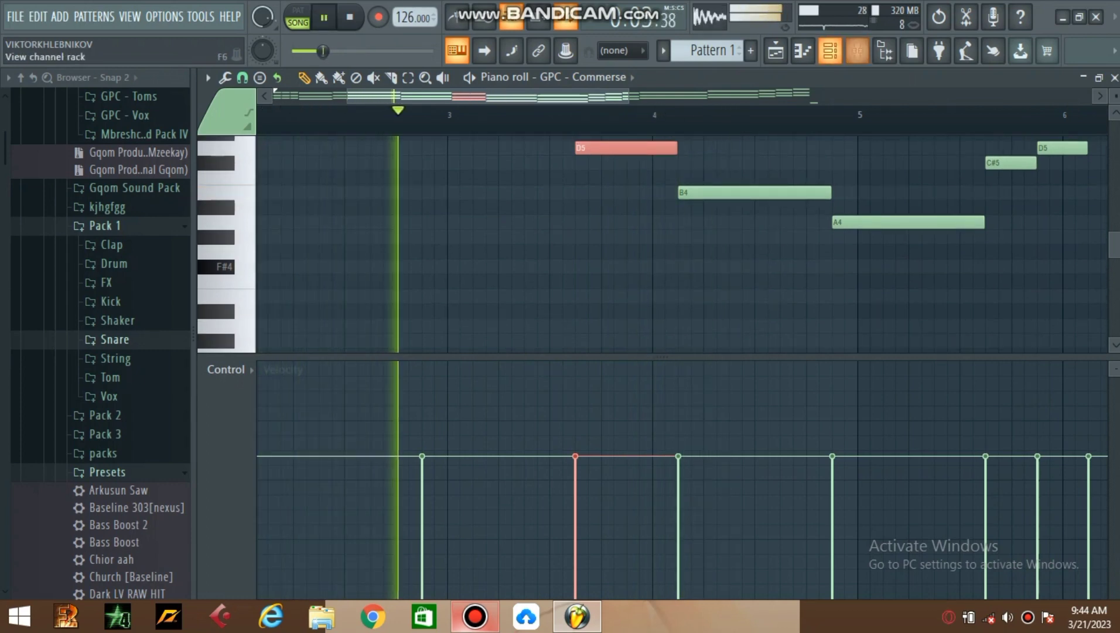
key("F6")
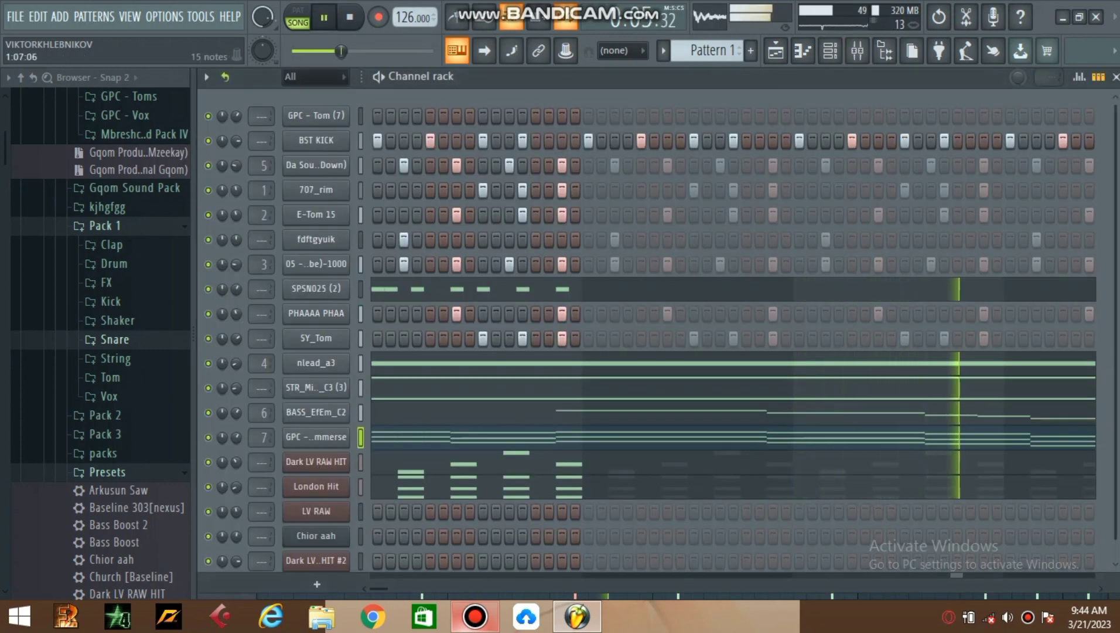
left_click(454, 413)
scroll(641, 267, "down", 2)
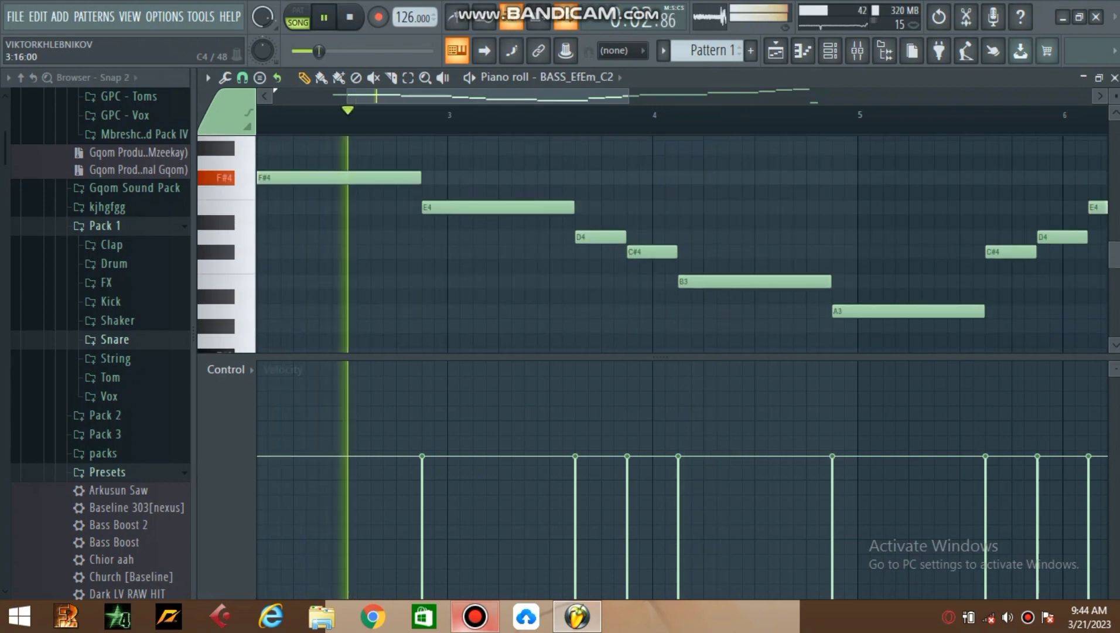
right_click(646, 252)
left_click_drag(623, 237, 672, 238)
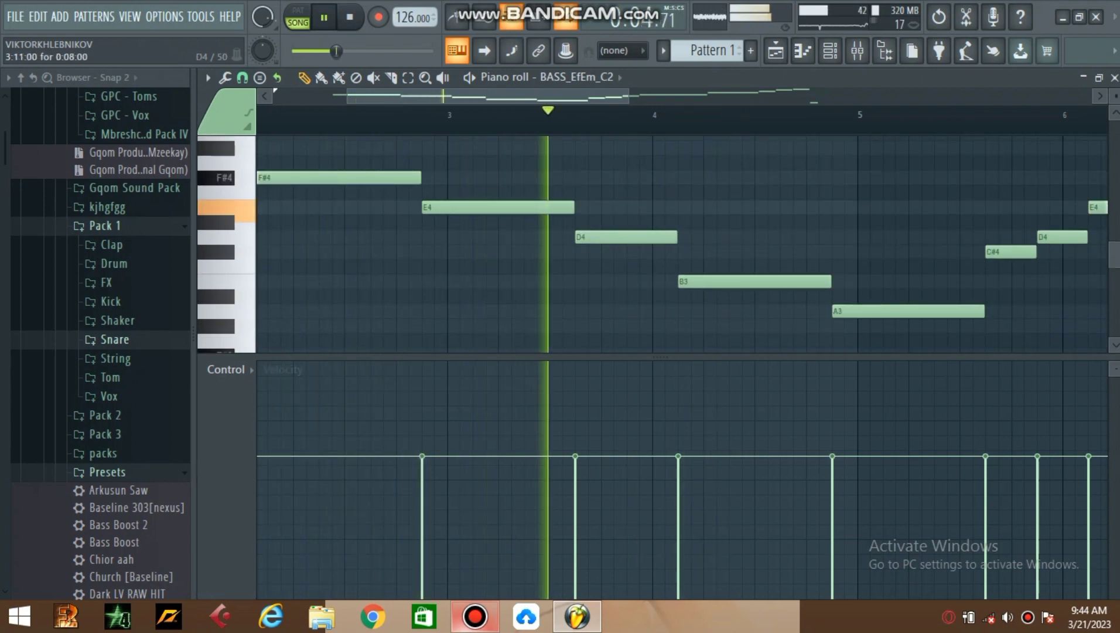
scroll(673, 251, "down", 3)
Step: Copy the note sequence of the GPC - Commerse channel
left_click(856, 51)
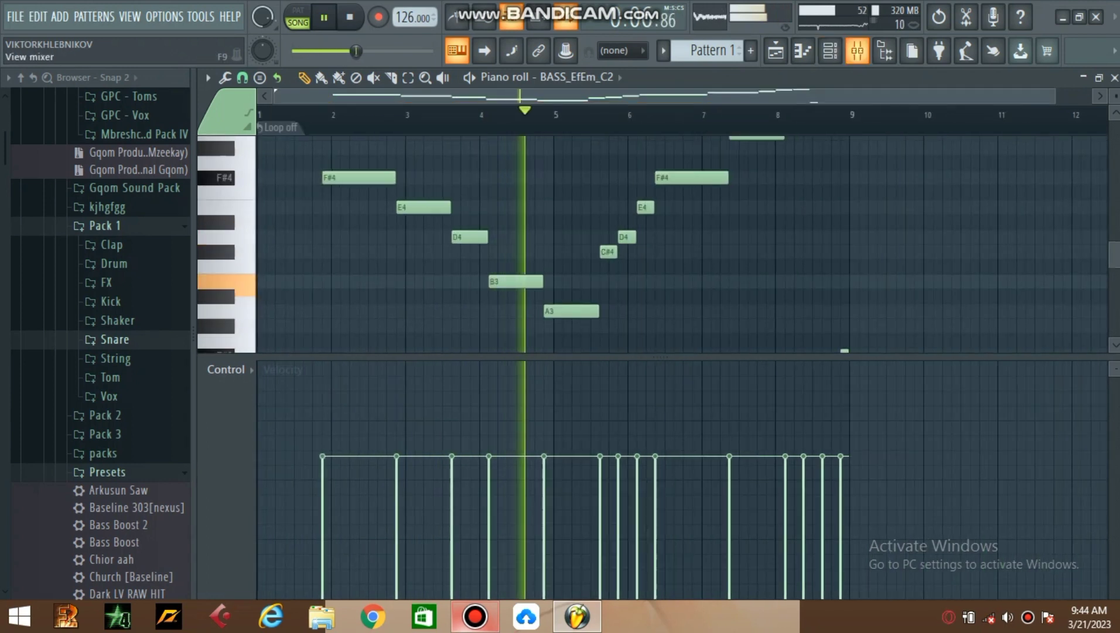
key("F6")
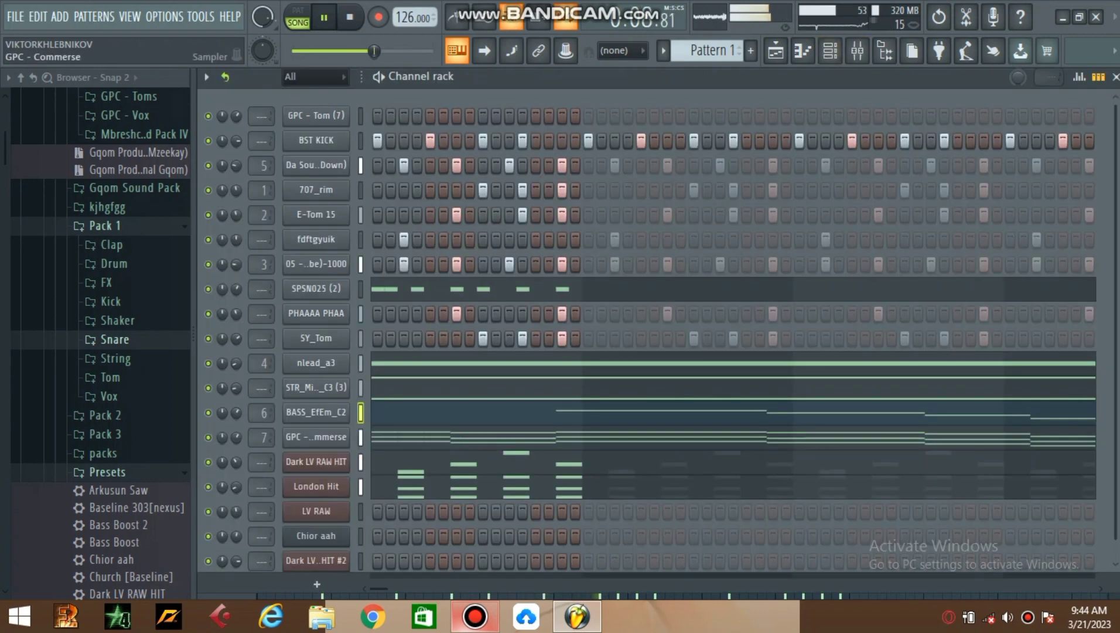
right_click(317, 438)
left_click(532, 380)
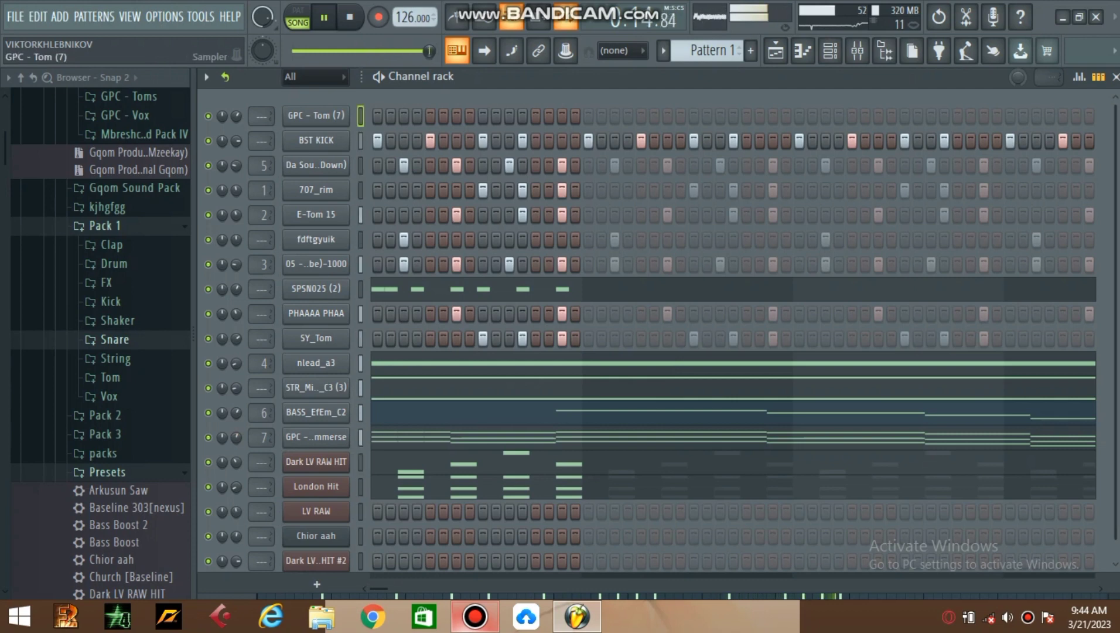
Step: Add the Church [Baseline] preset as a new channel and close its plugin window
scroll(246, 433, "down", 1)
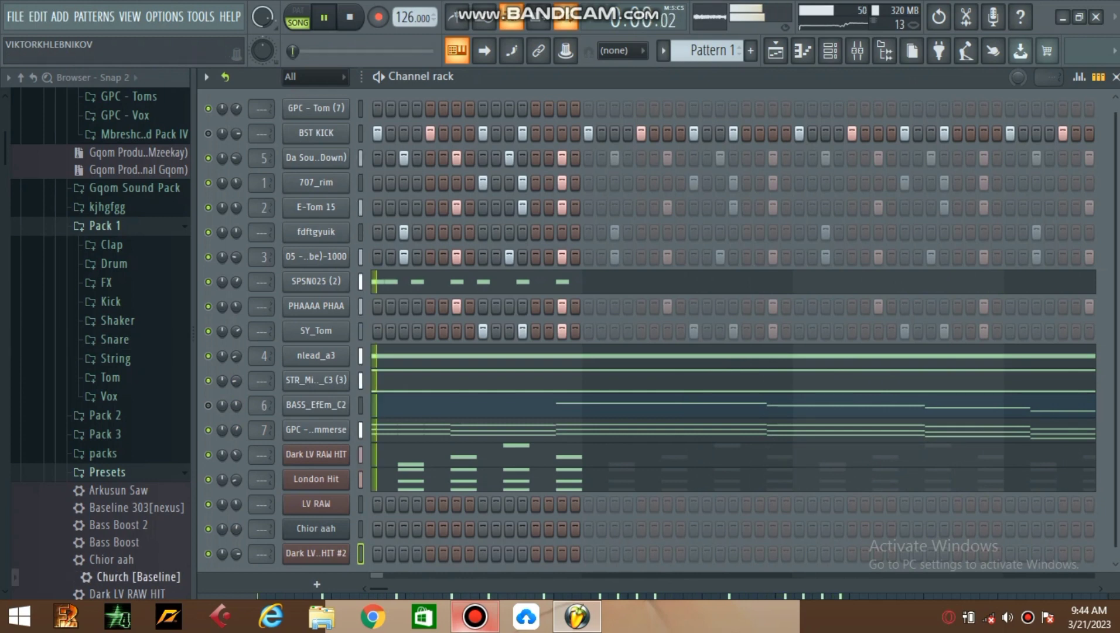
left_click_drag(135, 577, 276, 580)
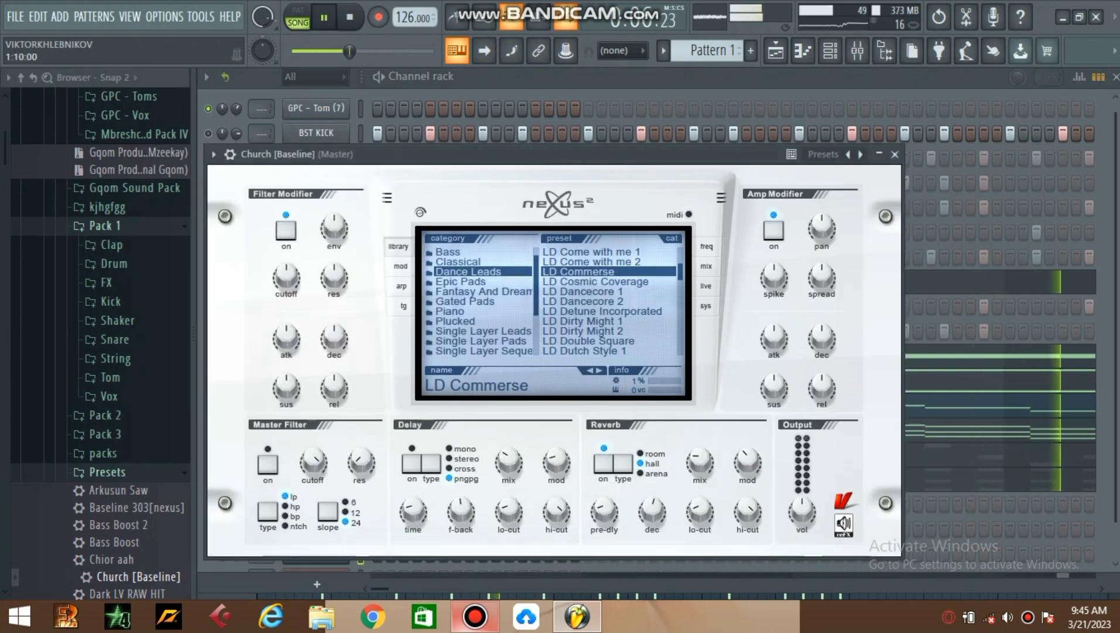
key("Escape")
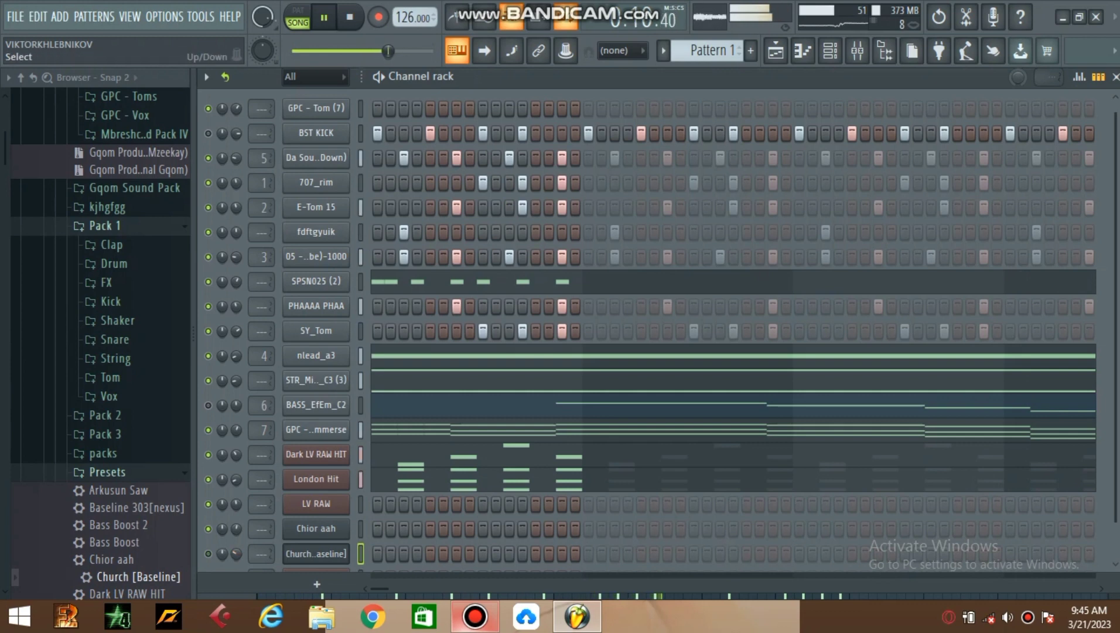
Step: Paste the copied chord notes into the Church [Baseline] channel
right_click(349, 553)
left_click(532, 395)
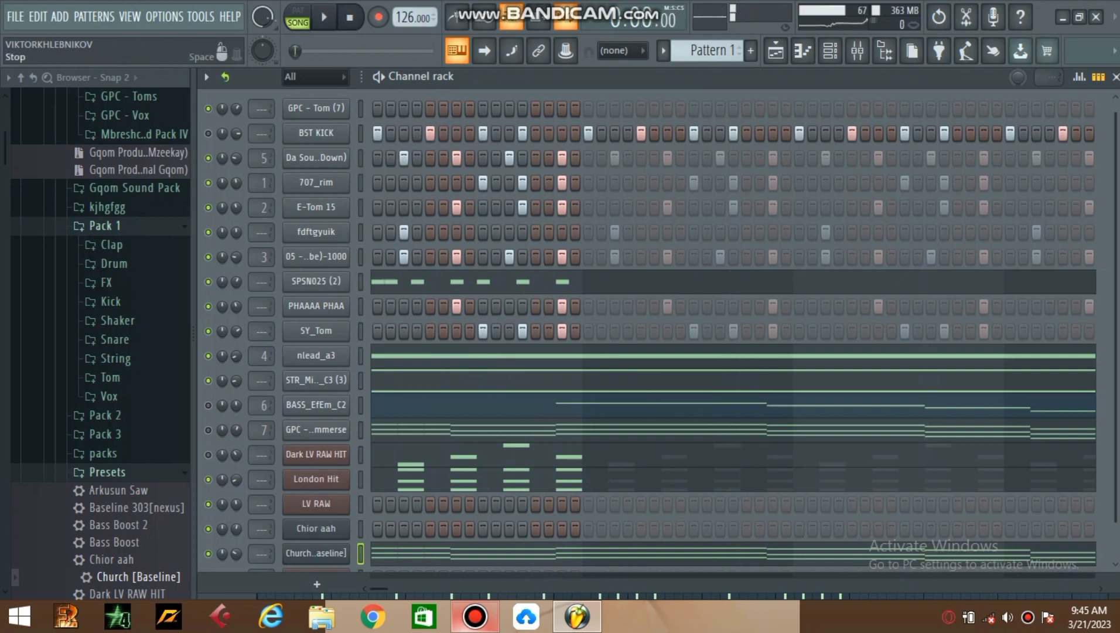
left_click(360, 109)
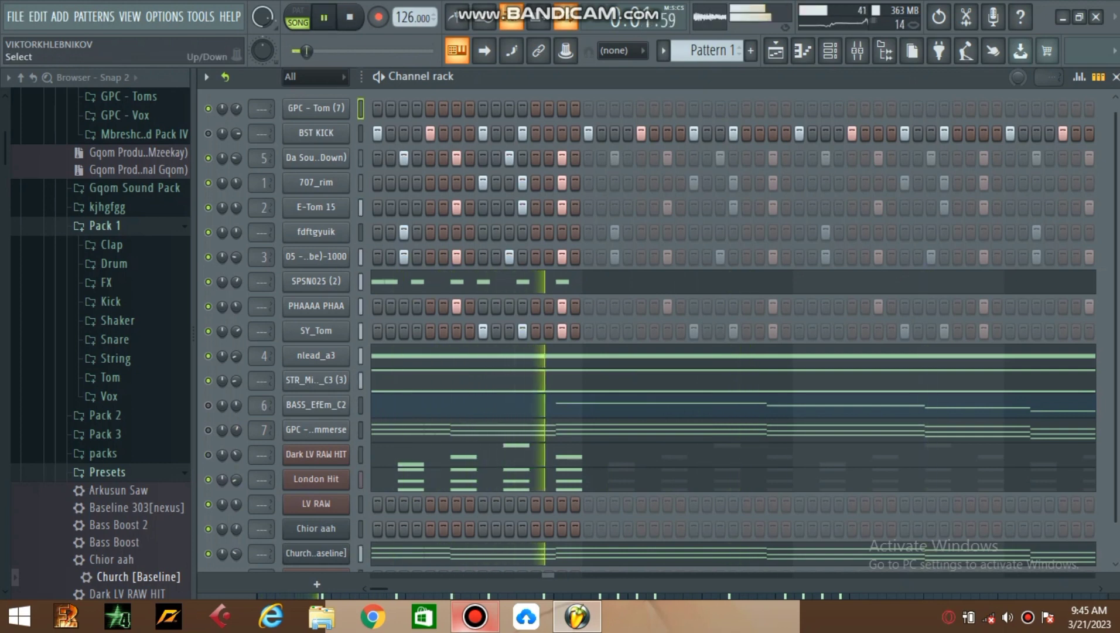
key("Up")
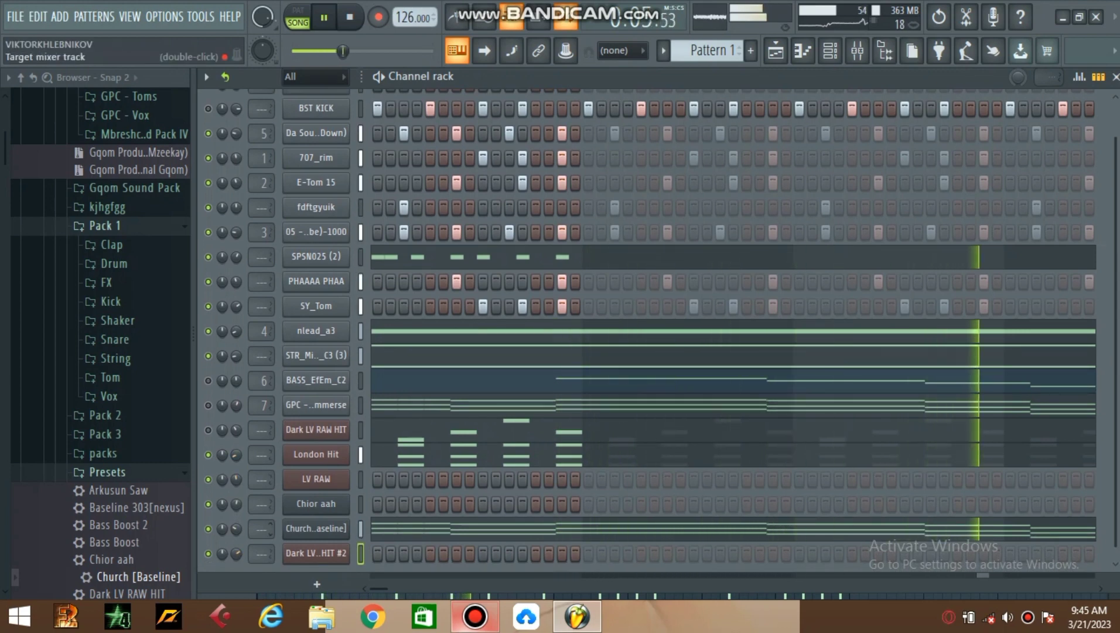
Step: Copy the note sequence of the BASS_EfEm_C2 channel and paste it into the Chior aah channel
right_click(315, 379)
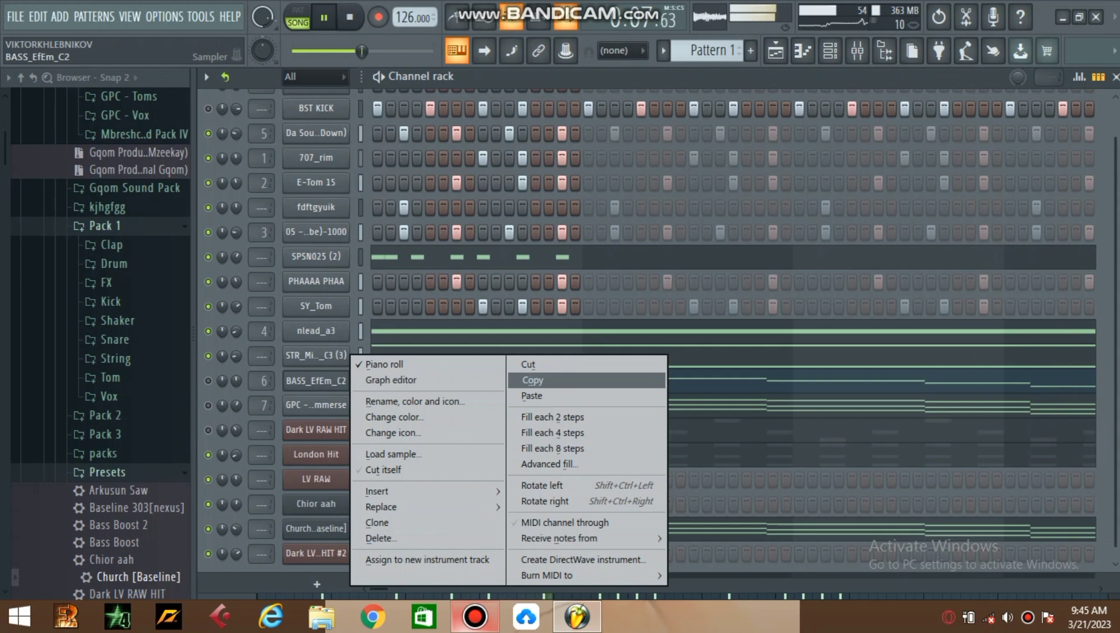
left_click(530, 379)
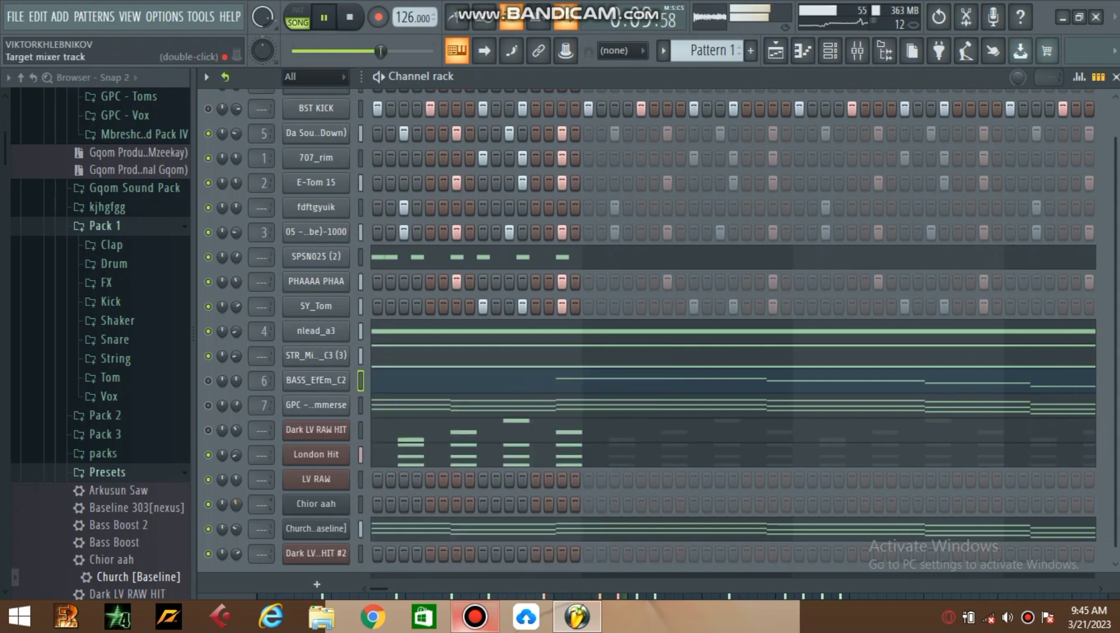
right_click(315, 503)
left_click(533, 395)
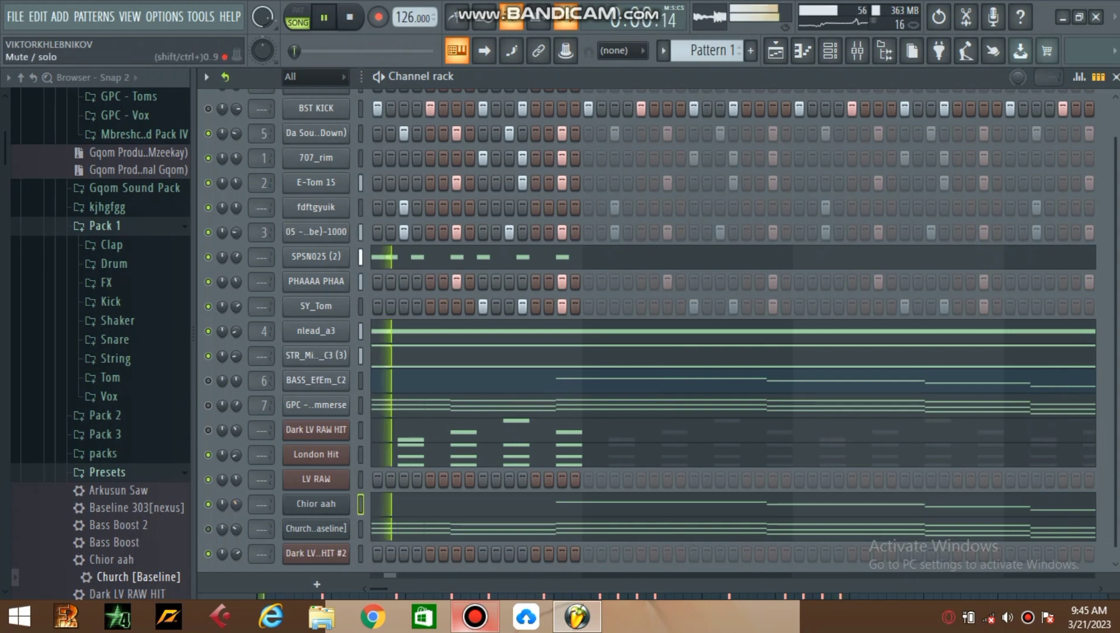
Step: Transpose all notes of the Chior aah part up two octaves in the piano roll and return to the channel rack
left_click(411, 499)
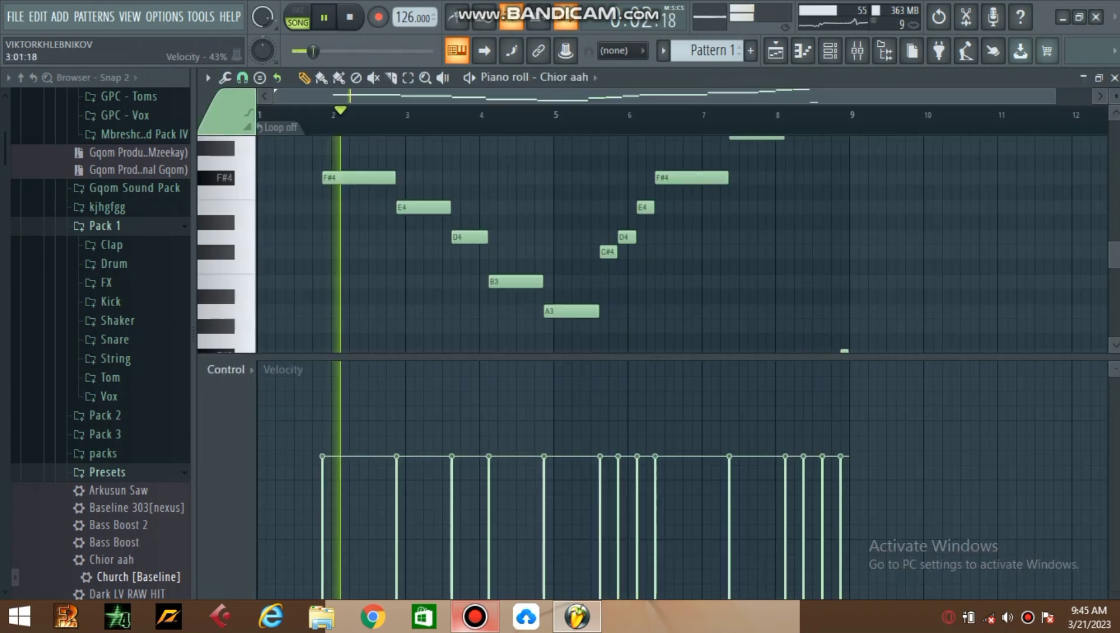
key("ctrl+Up")
scroll(682, 244, "up", 5)
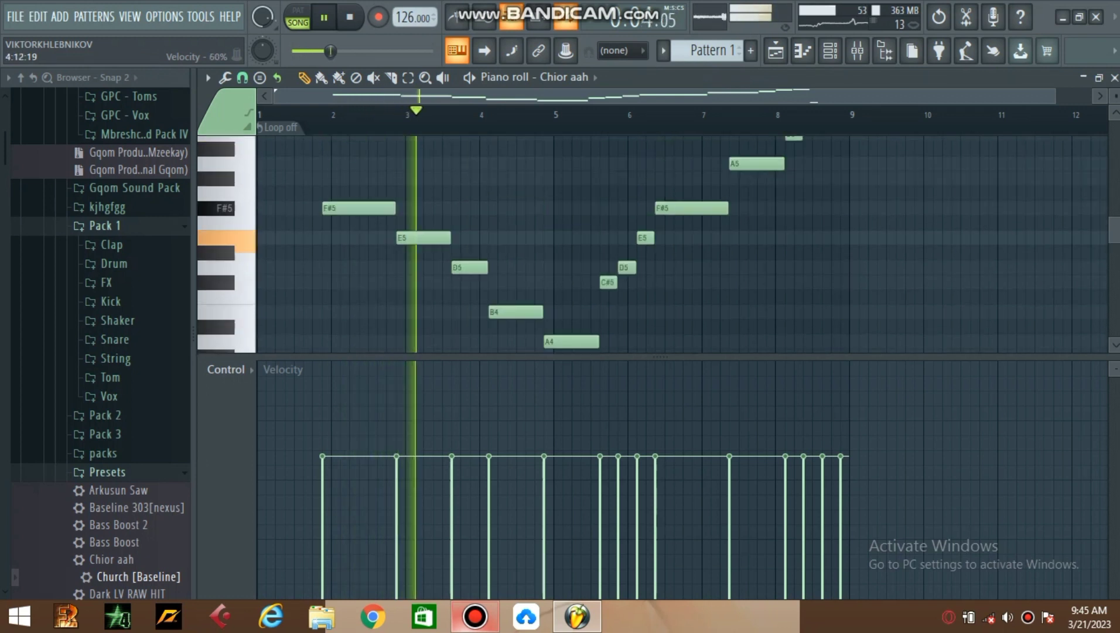
scroll(679, 243, "up", 3)
key("ctrl+Up")
scroll(679, 243, "up", 3)
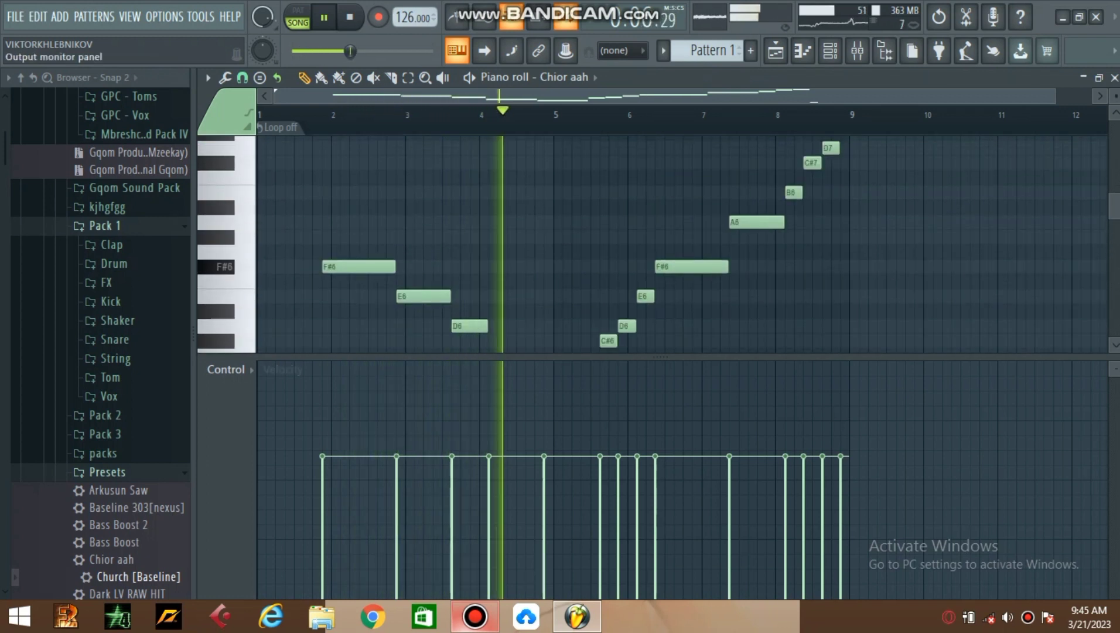
key("F6")
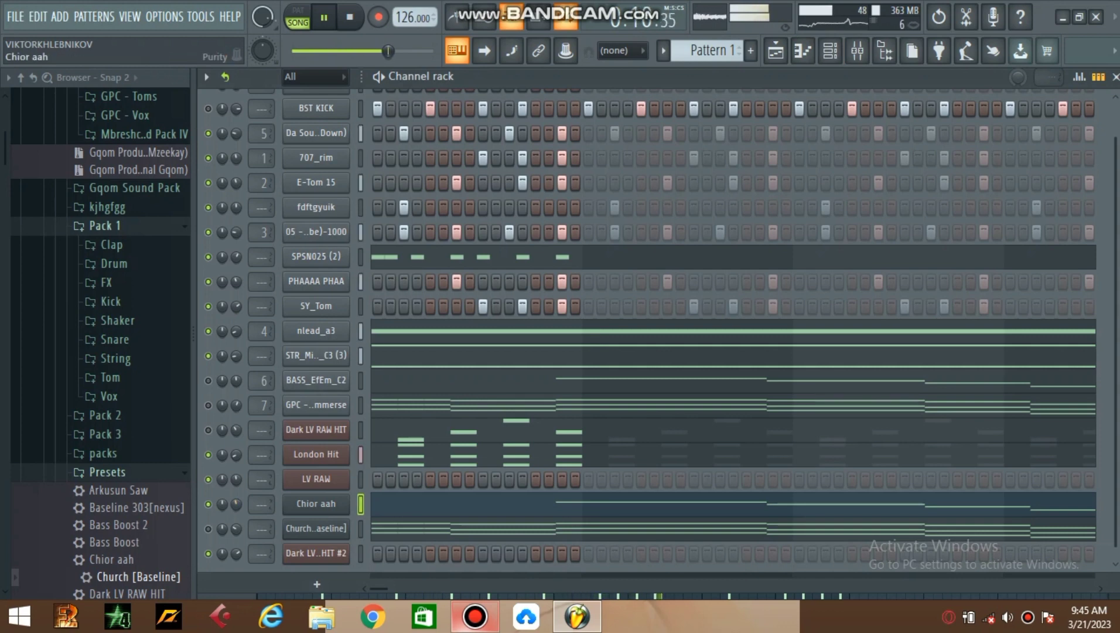
left_click(316, 503)
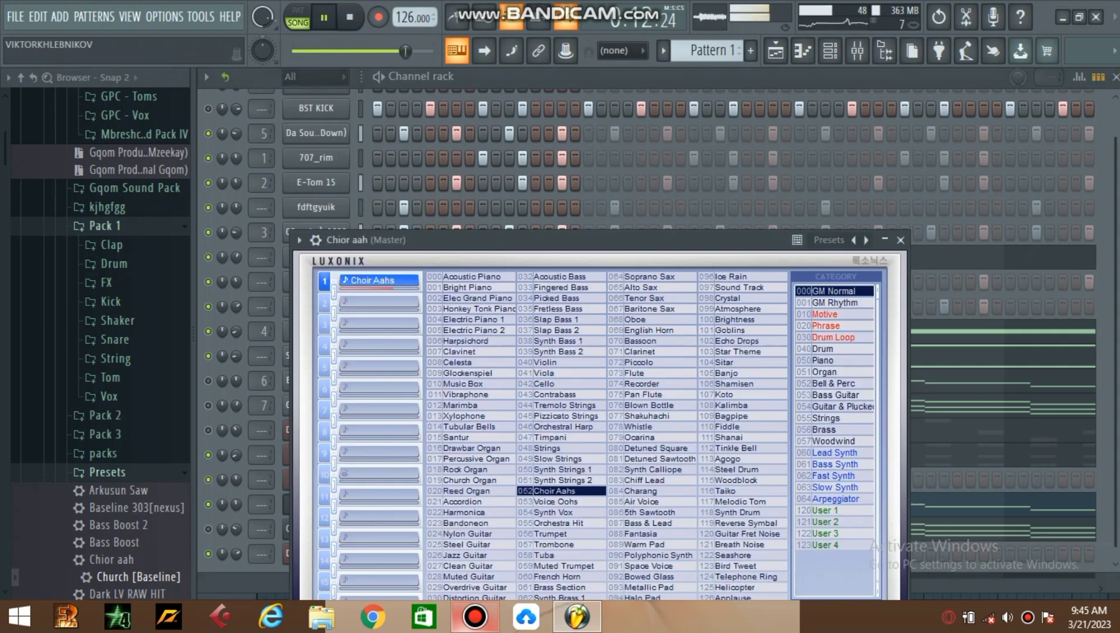
left_click(900, 240)
right_click(315, 503)
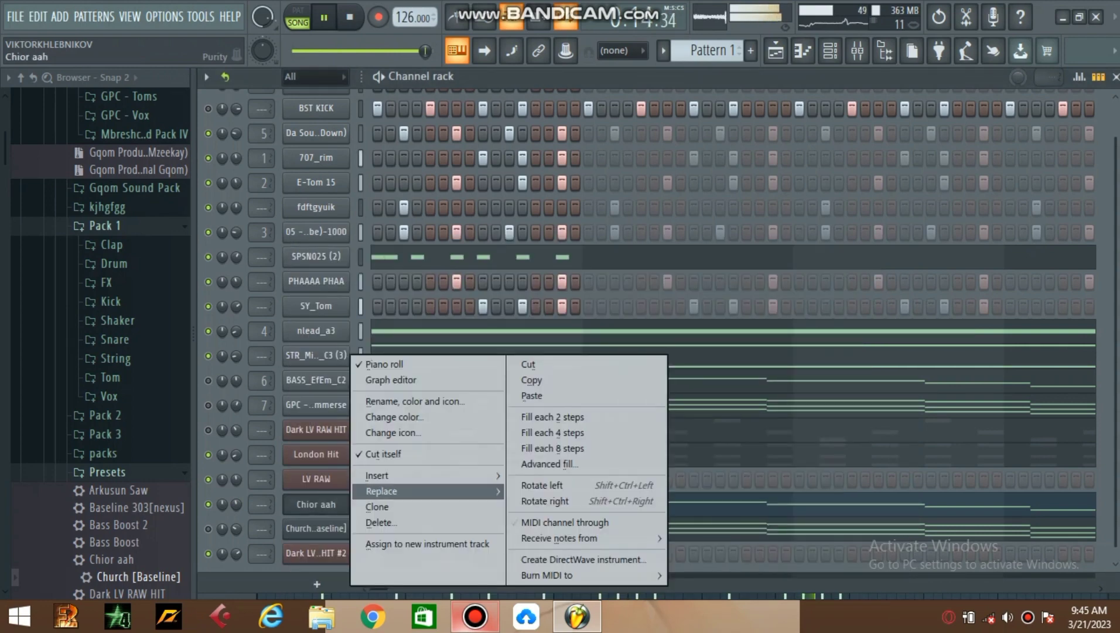
mouse_move(410, 491)
left_click(316, 504)
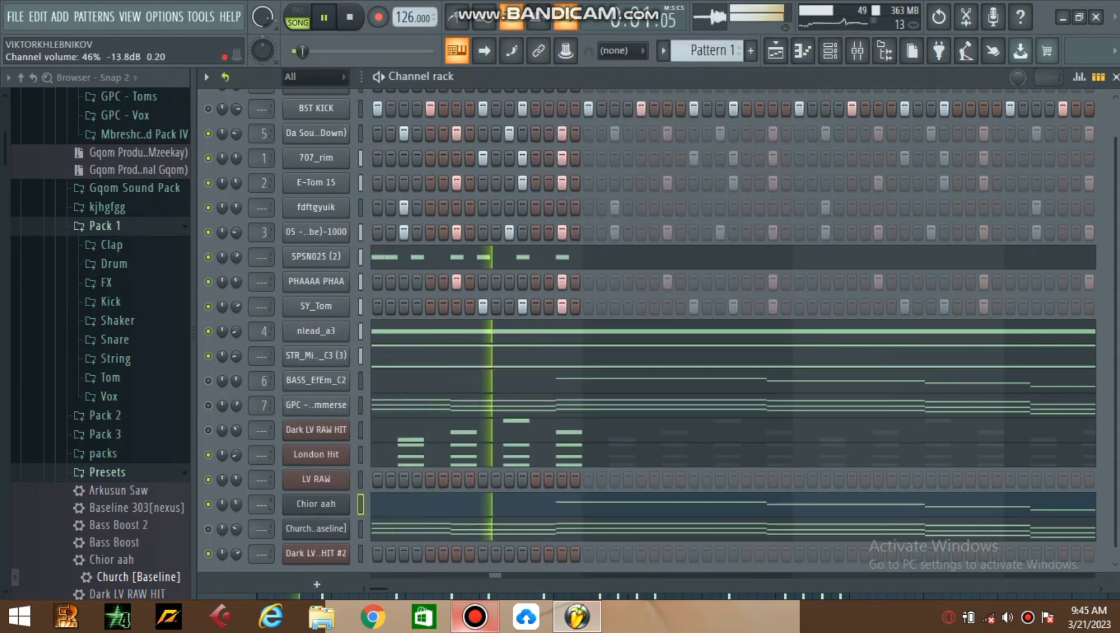
Step: Replace the Chior aah channel's instrument with Sytrus
left_click(208, 504)
right_click(315, 504)
mouse_move(410, 491)
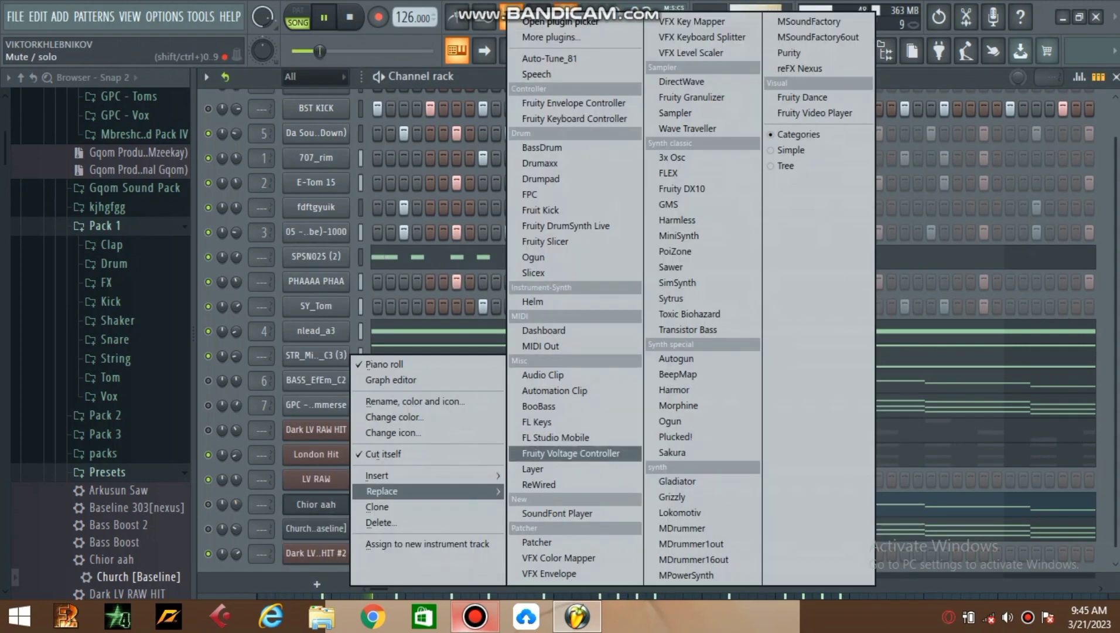
left_click(672, 298)
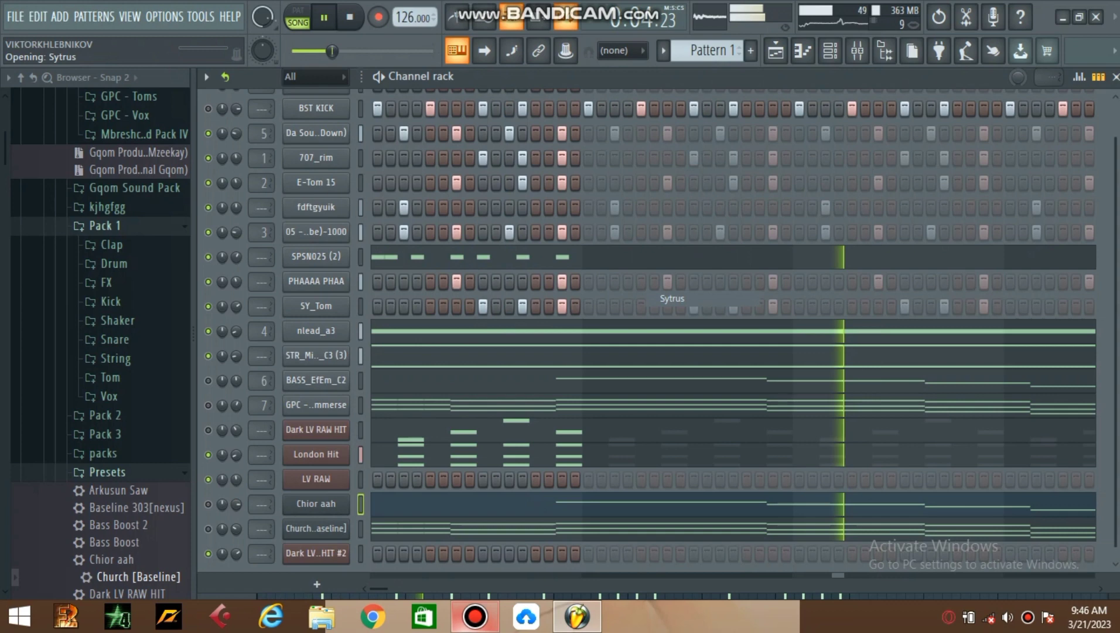
key("XF86AudioMute")
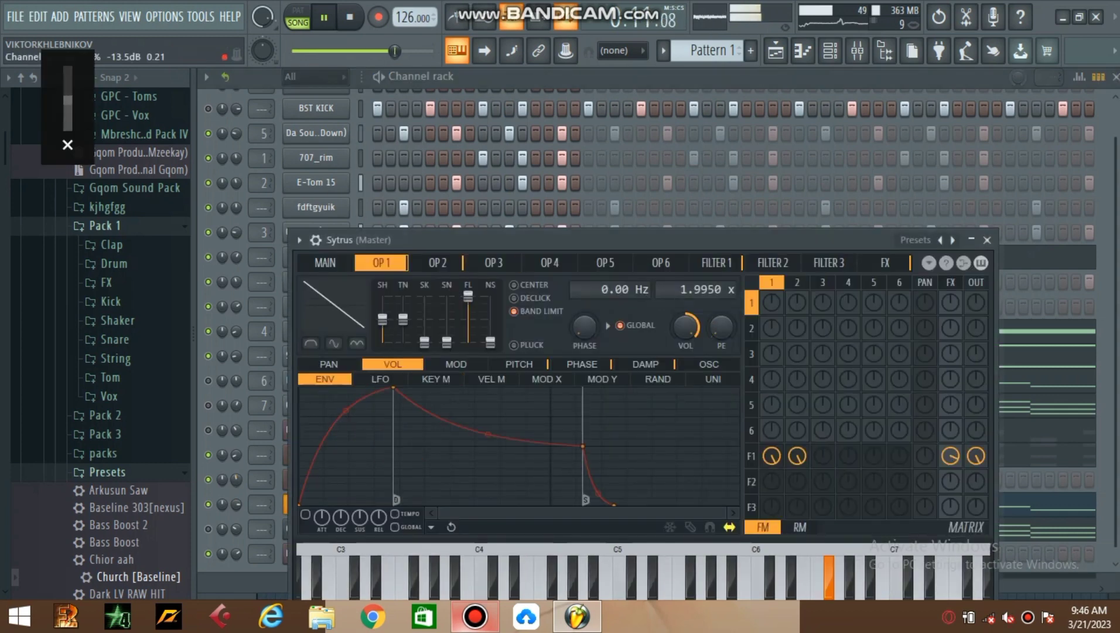
Step: Load the Choir preset from the Synth string category into Sytrus and close the plugin window
left_click(236, 504)
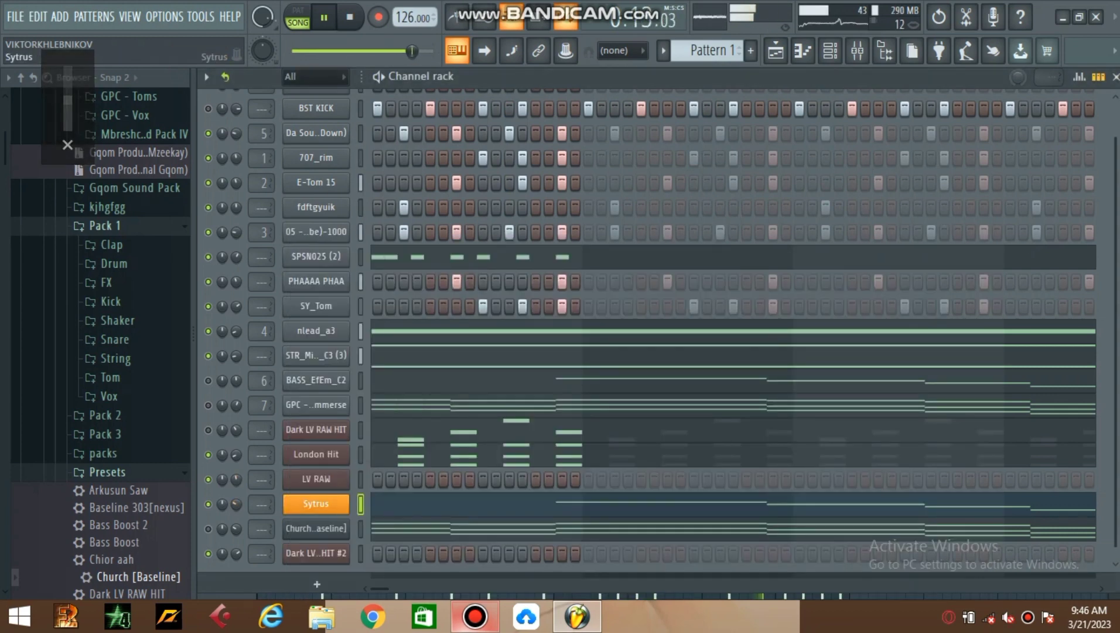
left_click(315, 504)
key("XF86AudioMute")
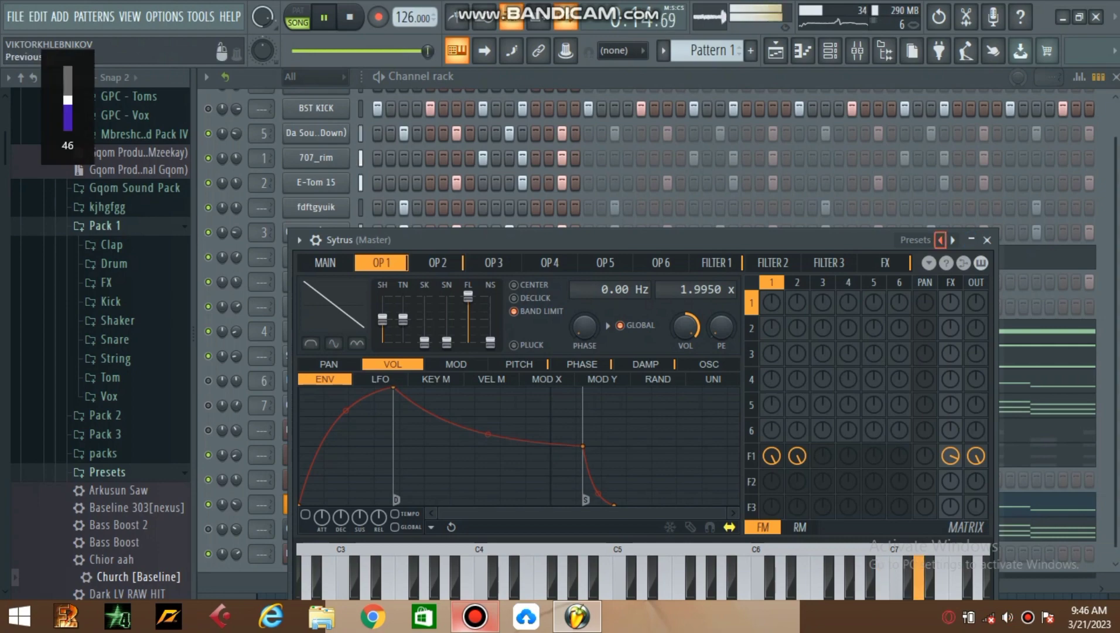
right_click(940, 240)
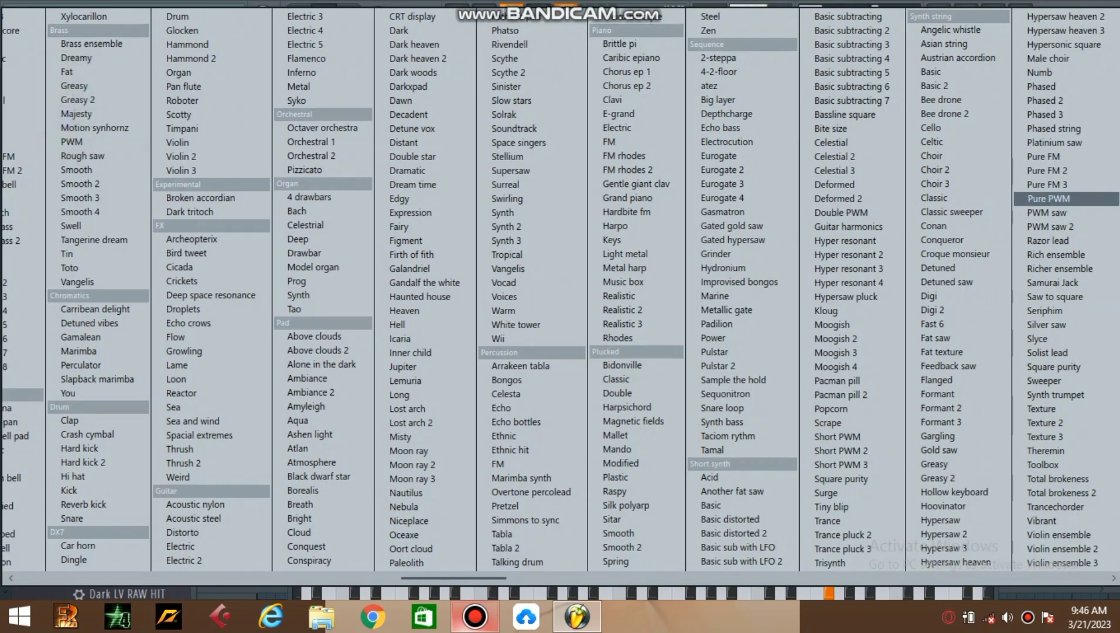
left_click(935, 155)
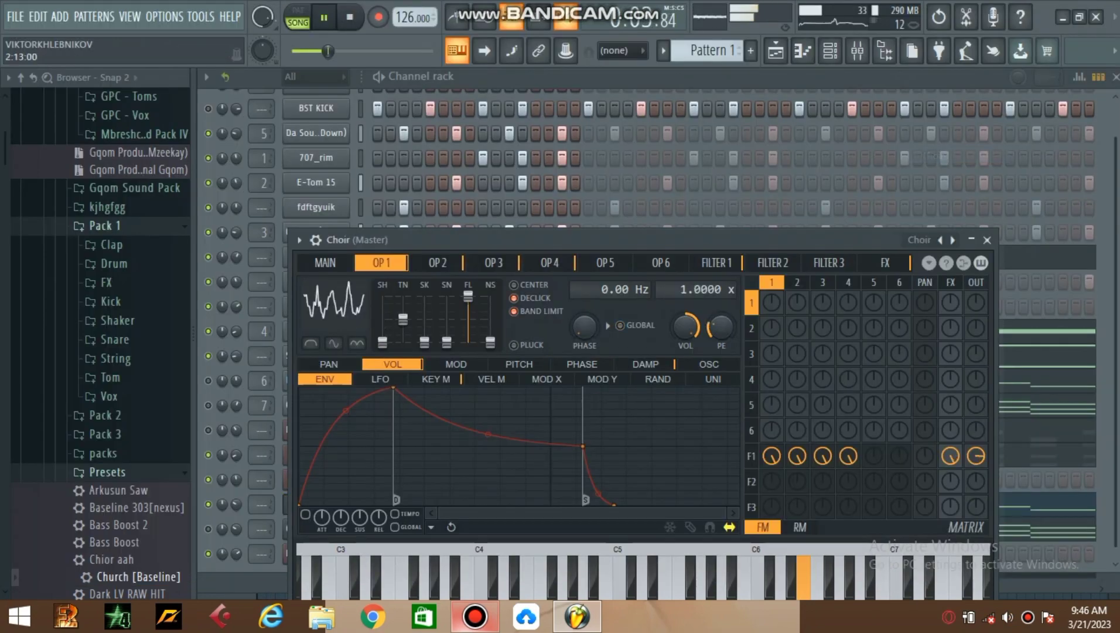
left_click(987, 240)
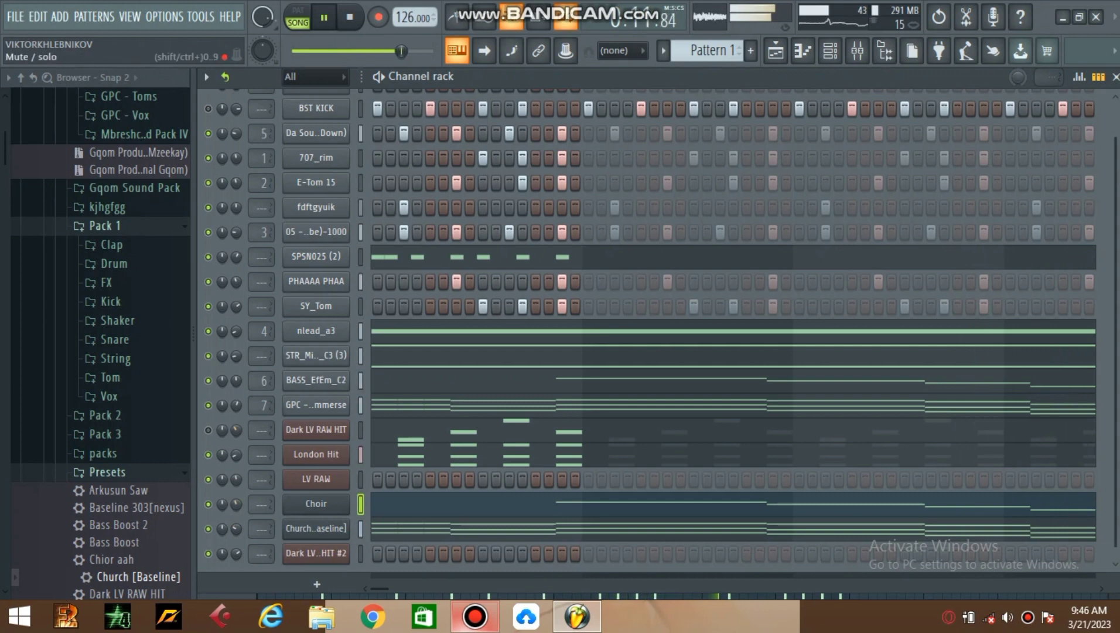
Step: Open the GPC - Tom (7) channel in the piano roll and turn its Bar loop off
scroll(660, 322, "up", 1)
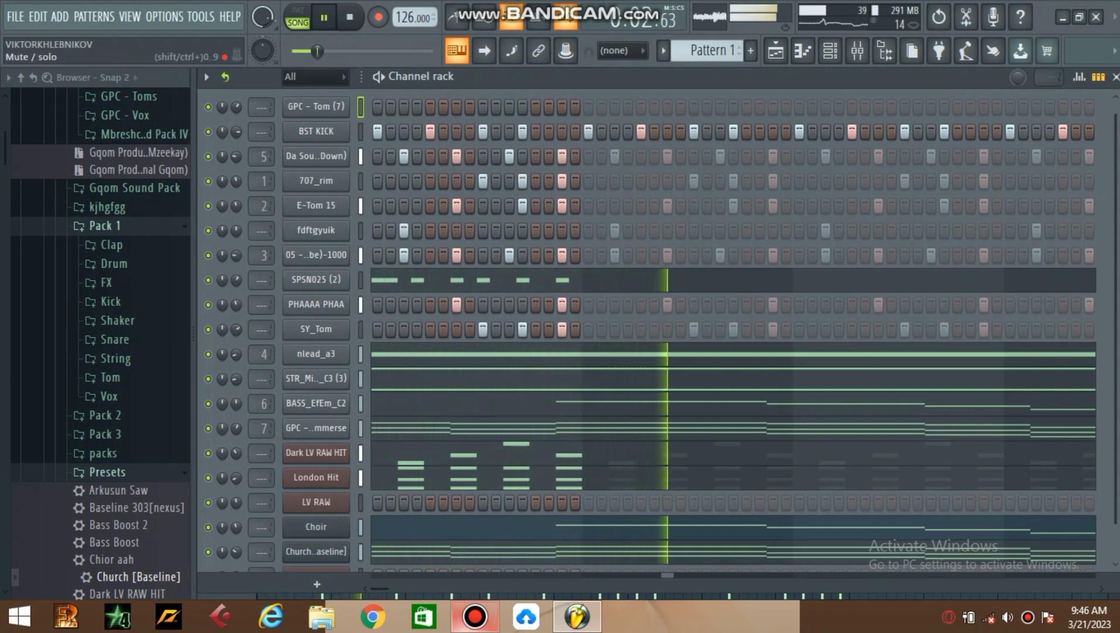
scroll(661, 328, "down", 1)
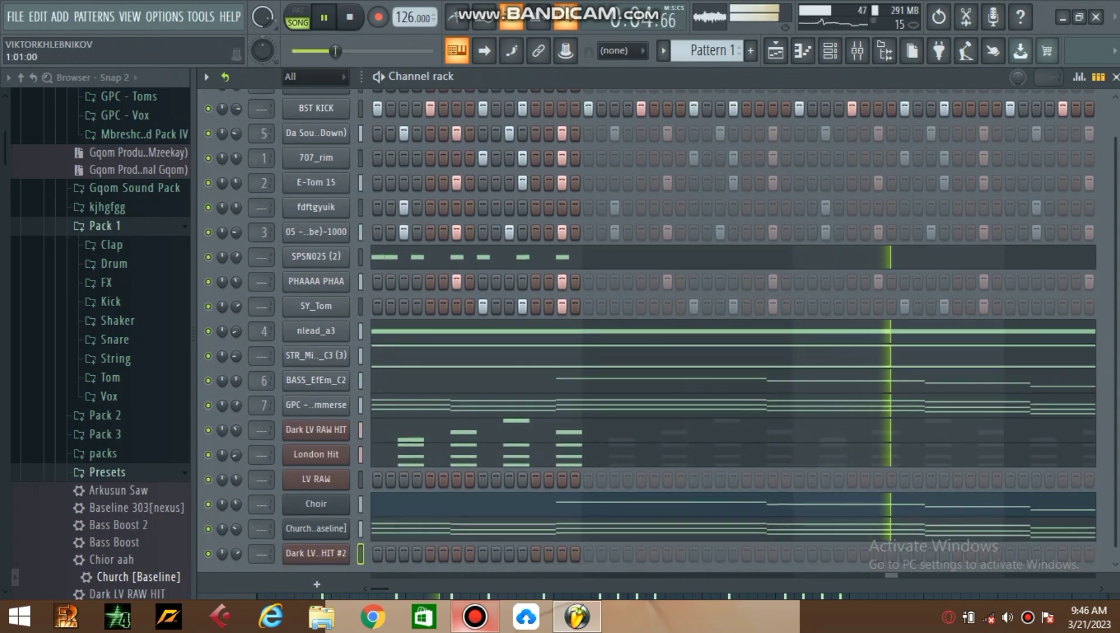
scroll(661, 328, "up", 1)
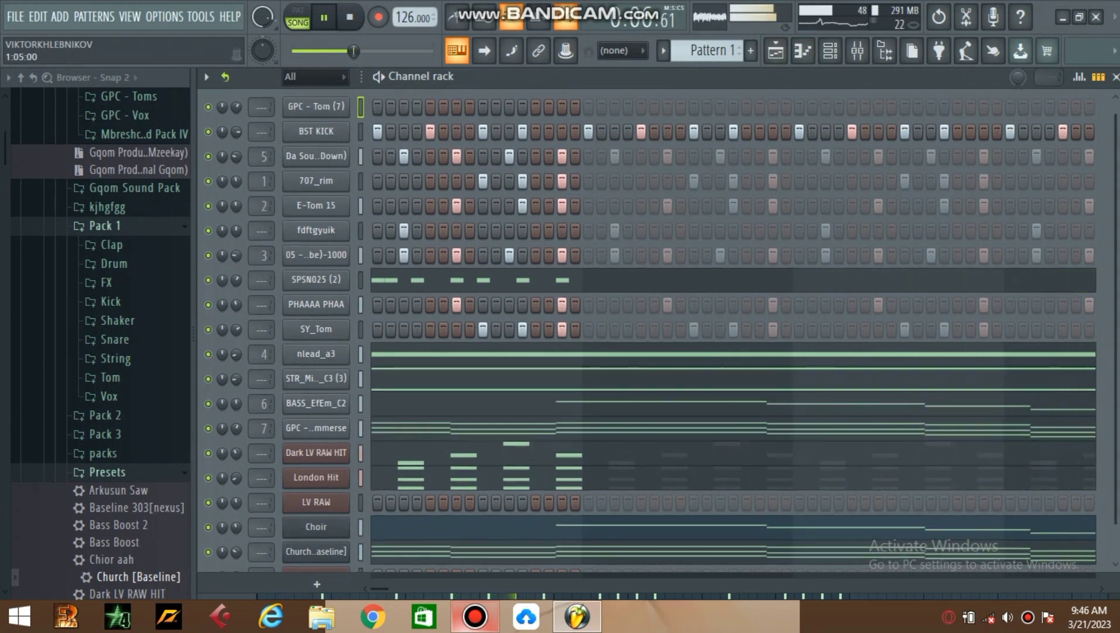
left_click(316, 106)
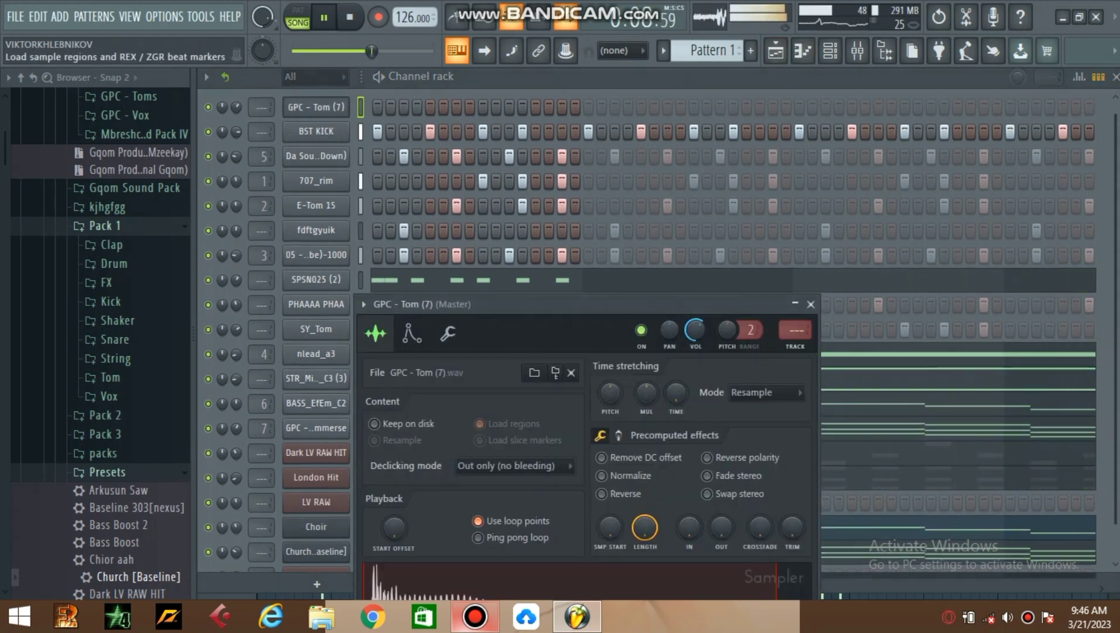
right_click(347, 101)
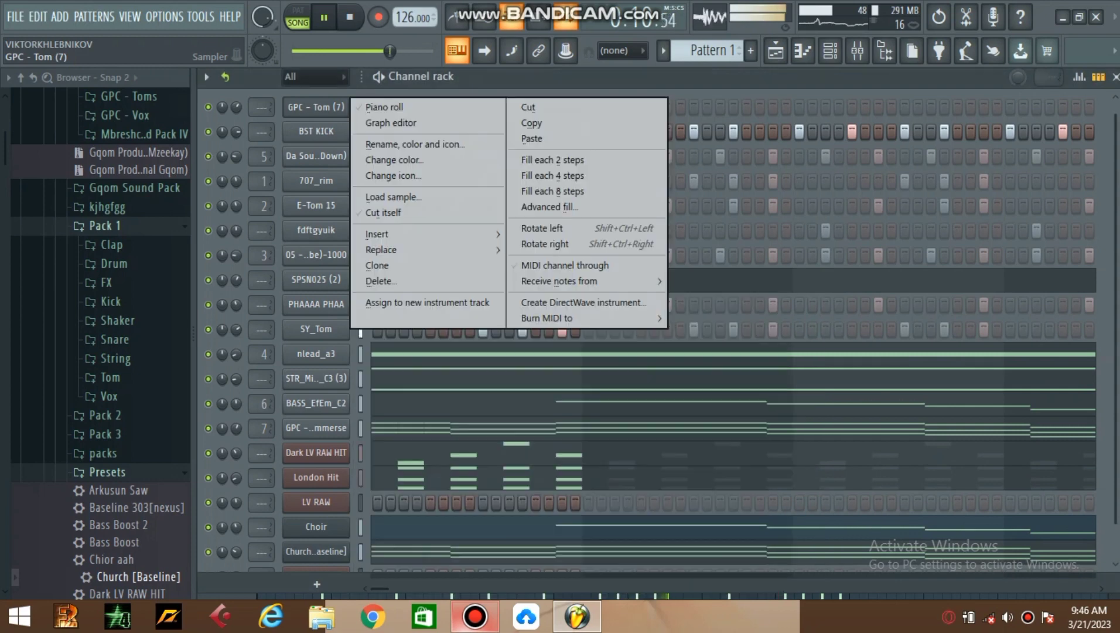
left_click(386, 107)
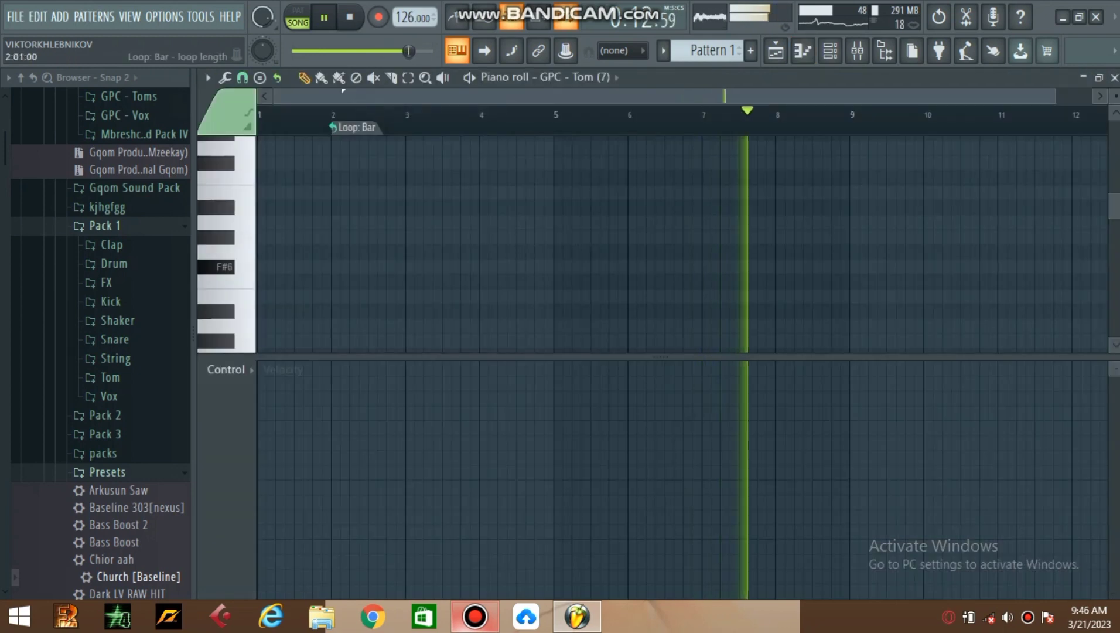
left_click(356, 127)
left_click(389, 154)
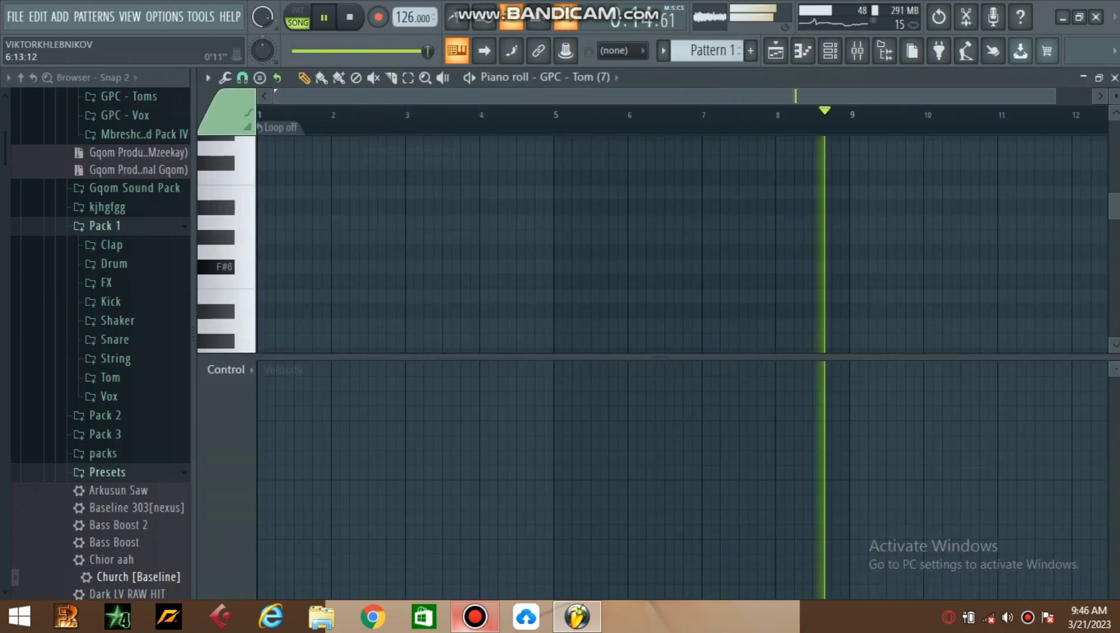
Step: Place a C5 note on step 3 of bar 7 in the GPC - Tom (7) part and shorten it to 1 step
left_click_drag(688, 96, 787, 96)
left_click_drag(862, 97, 837, 96)
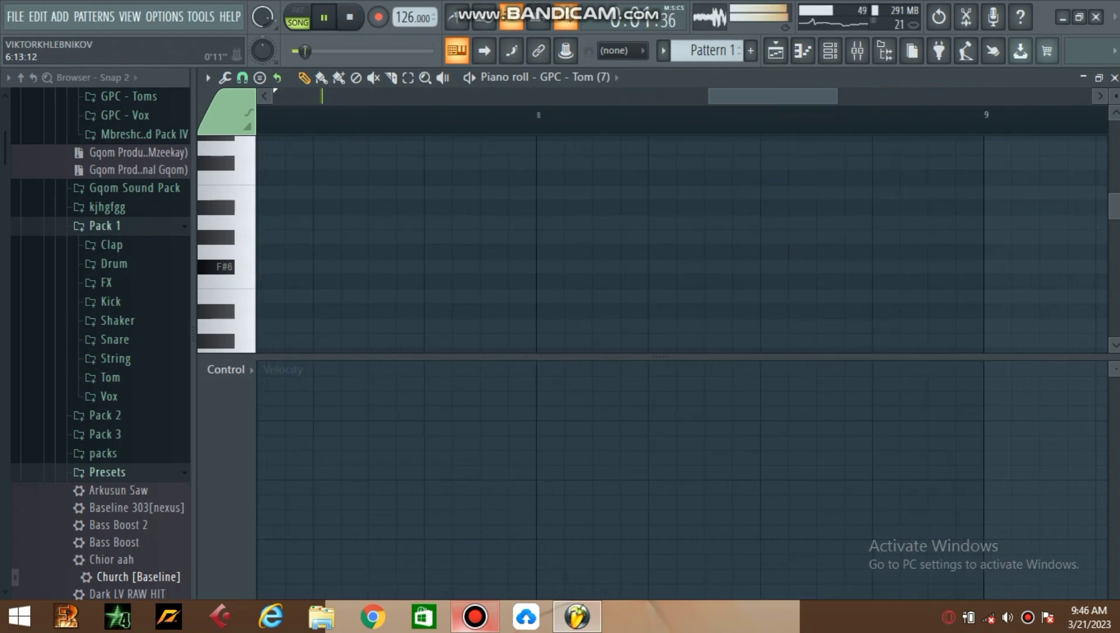
scroll(680, 243, "down", 8)
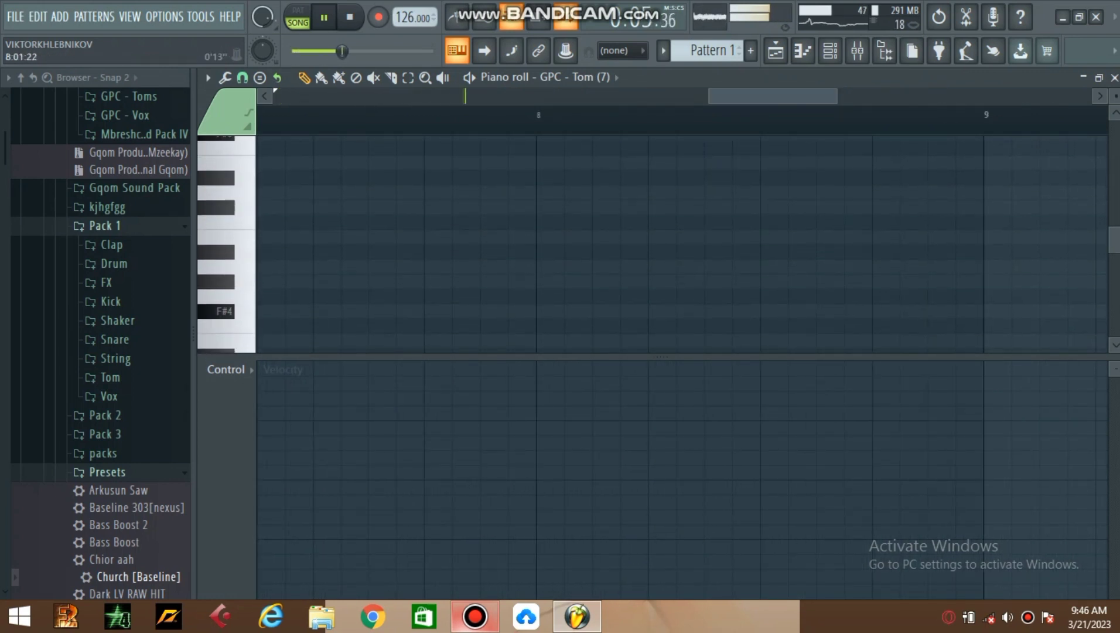
scroll(1016, 235, "down", 4)
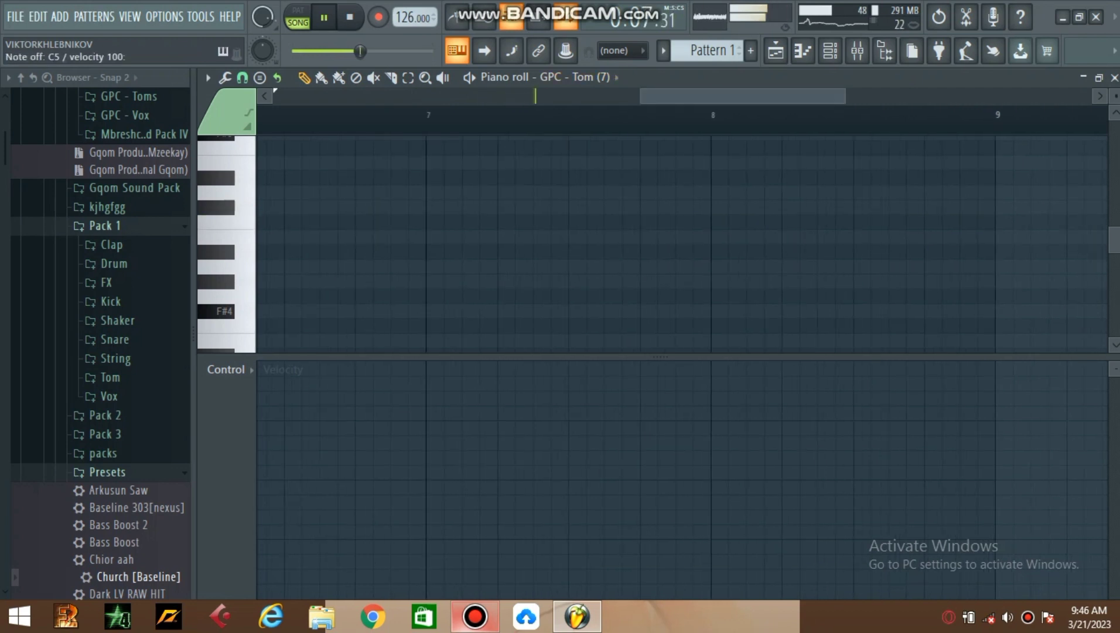
left_click(467, 222)
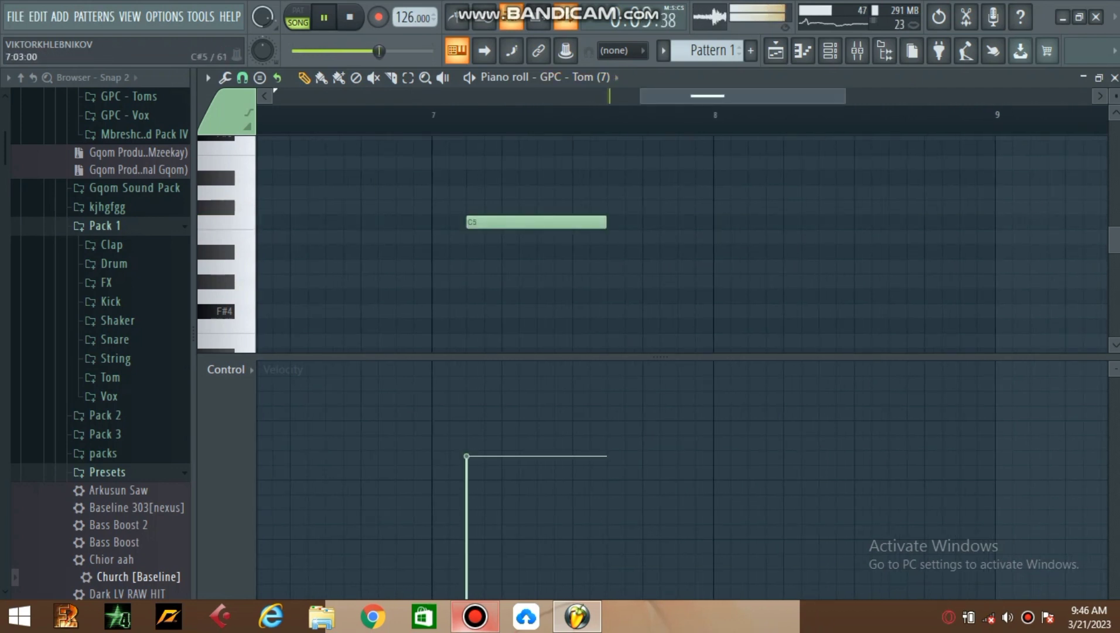
scroll(470, 222, "up", 2)
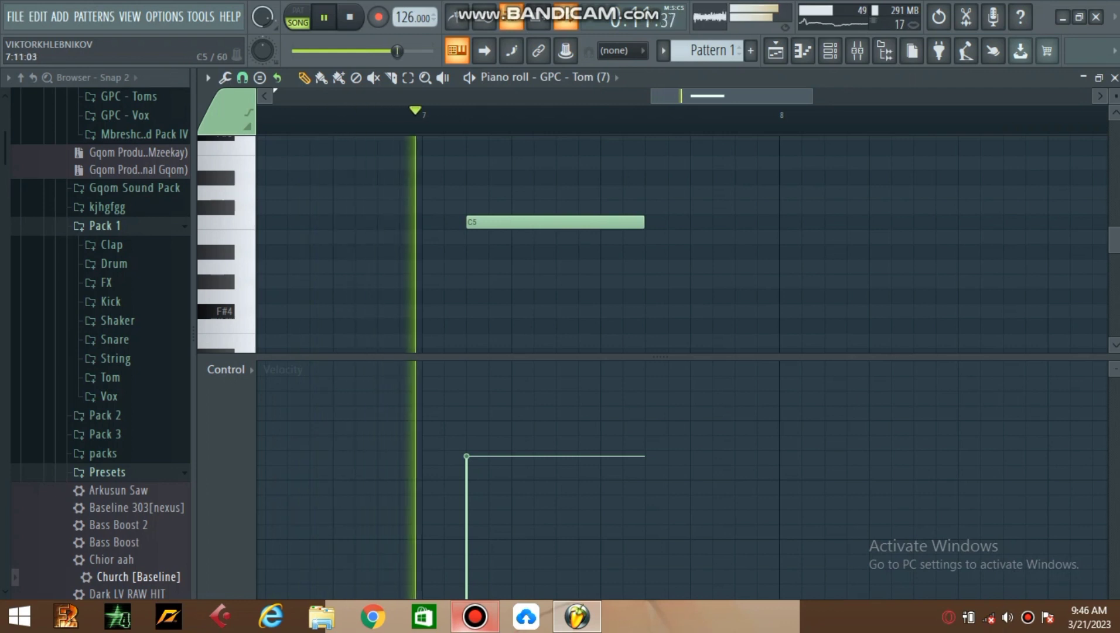
left_click_drag(642, 222, 487, 222)
Step: Duplicate the 1-step C5 note consecutively up to the end of bar 8 and return to the channel rack
key("ctrl+a")
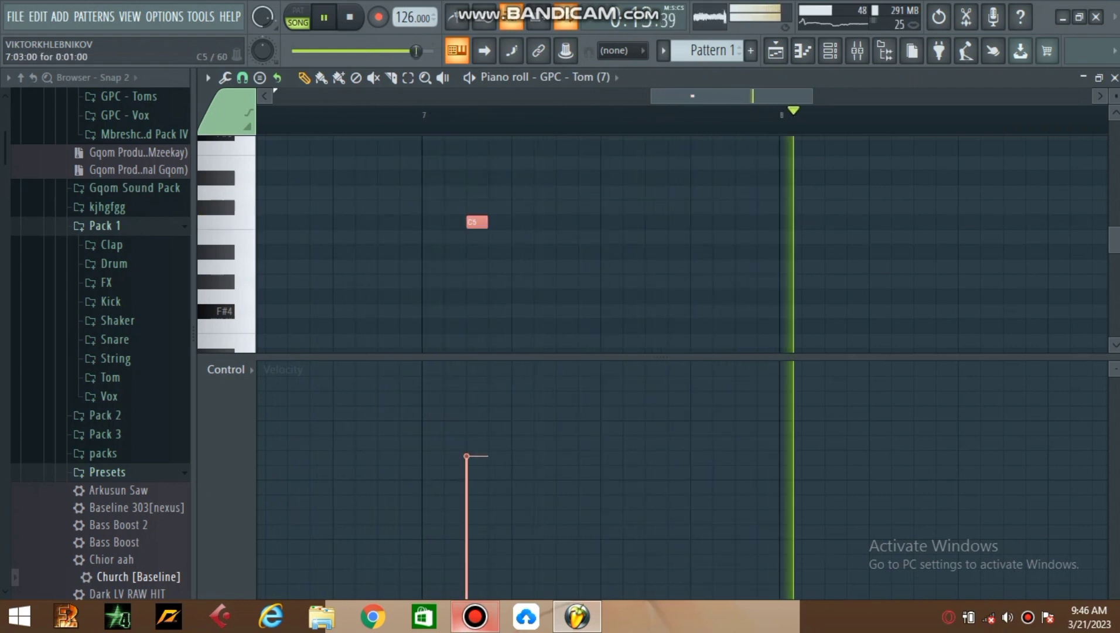
key("ctrl+b")
key("ctrl+b")
key("ctrl+b")
key("ctrl+b")
key("ctrl+b")
key("ctrl+b")
key("ctrl+b")
key("ctrl+b")
key("ctrl+b")
key("ctrl+b")
key("ctrl+b")
key("ctrl+b")
key("ctrl+b")
key("ctrl+b")
key("ctrl+b")
key("ctrl+b")
key("ctrl+b")
key("ctrl+b")
key("ctrl+b")
key("ctrl+b")
key("ctrl+b")
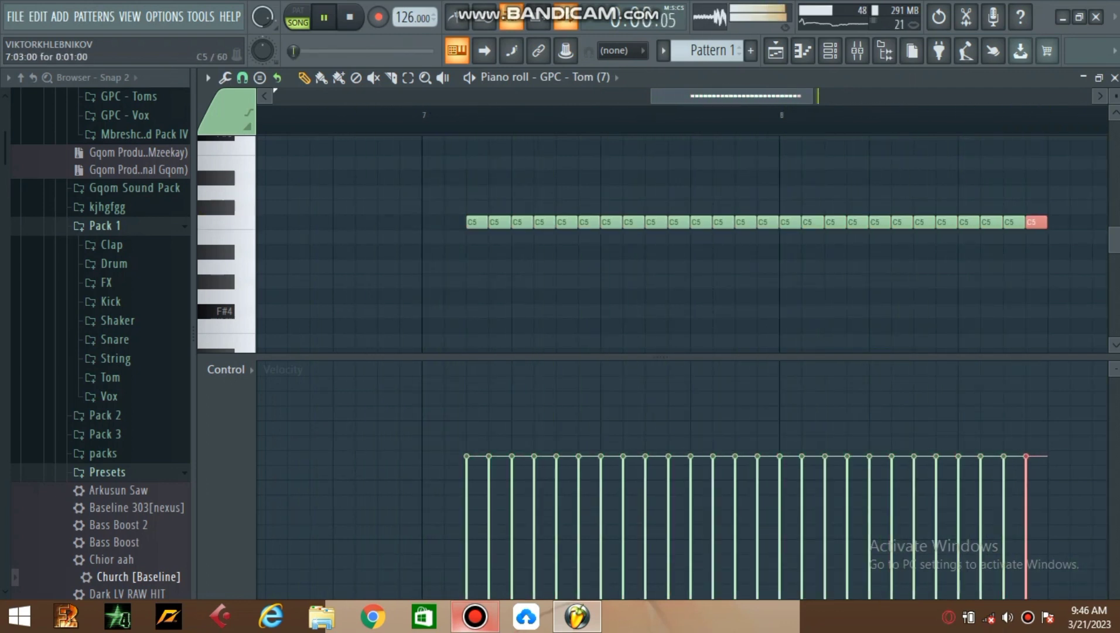
key("Delete")
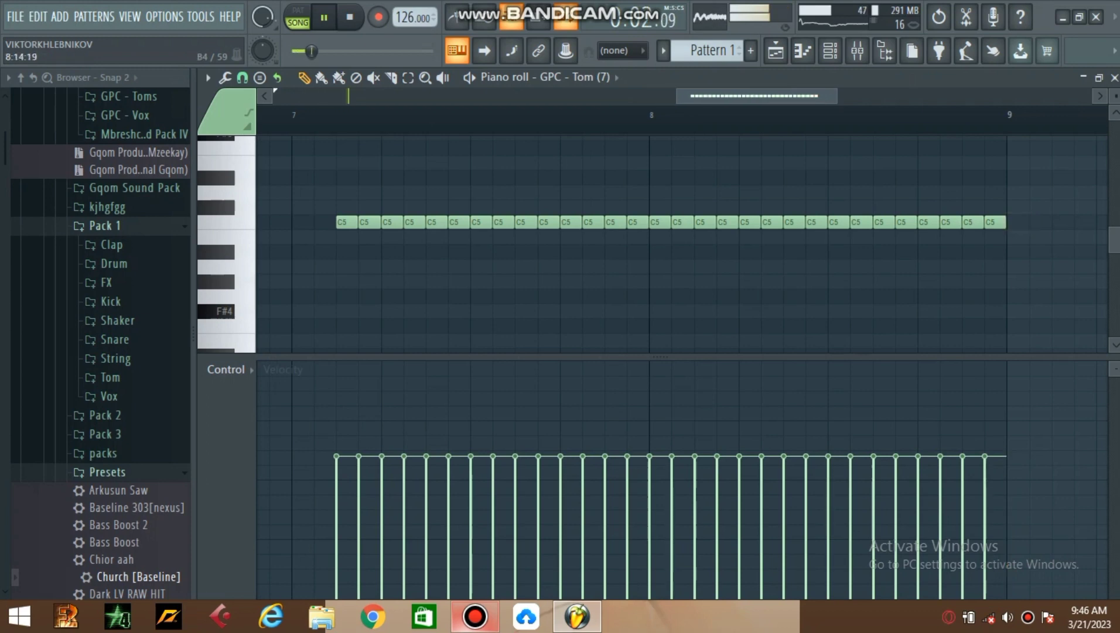
left_click(830, 51)
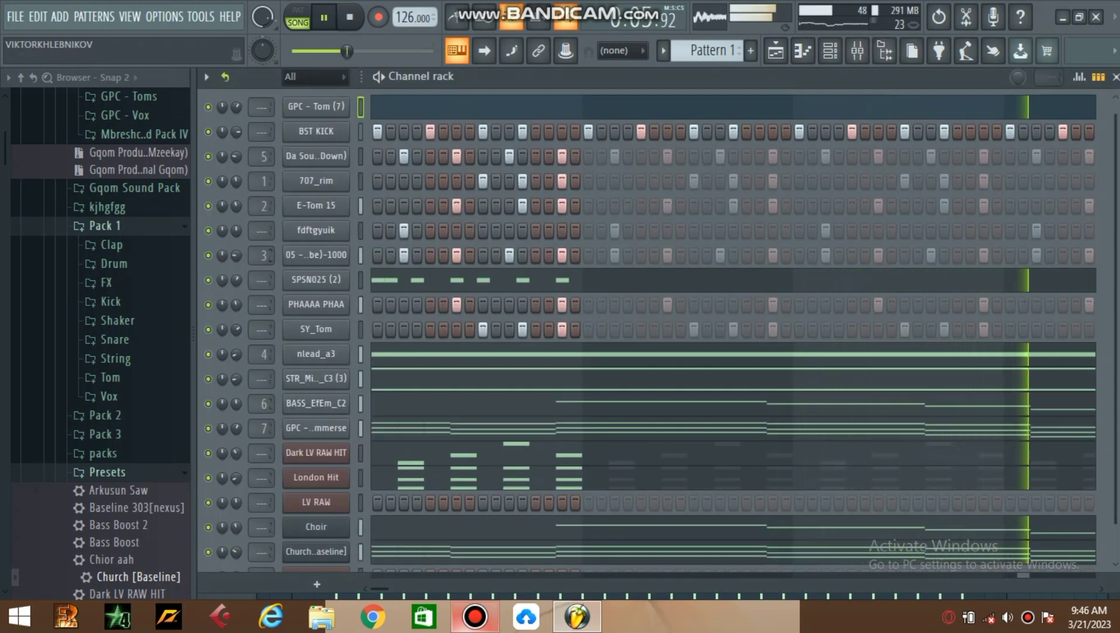
scroll(316, 331, "down", 1)
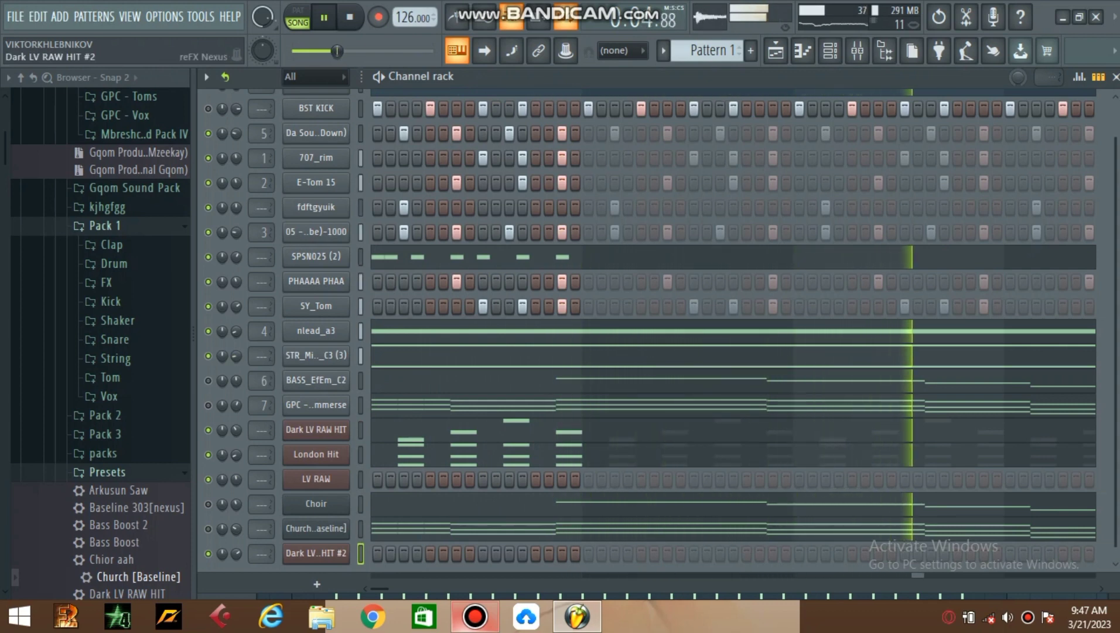
Step: Add a Fruity DX10 channel, load its Bass Pluck preset and close the plugin window
left_click(317, 583)
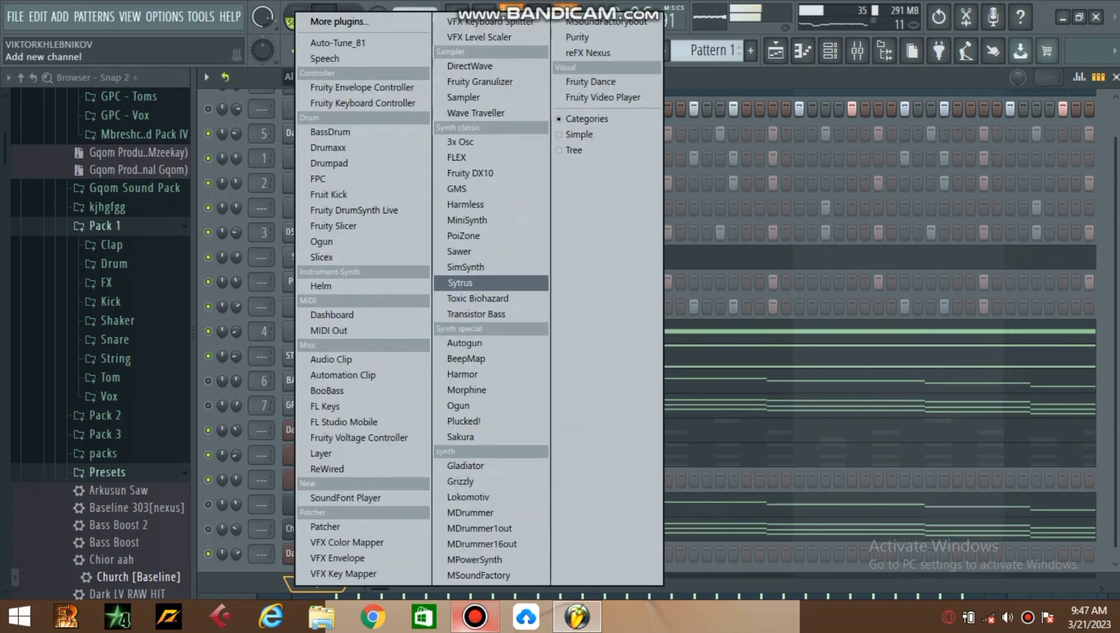
left_click(471, 172)
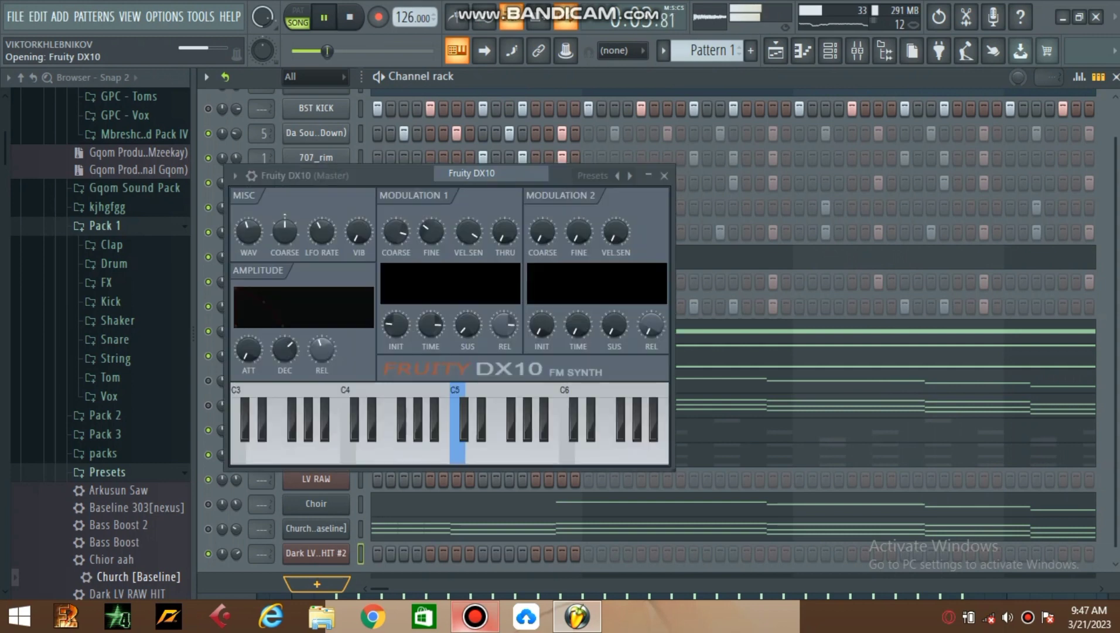
right_click(617, 175)
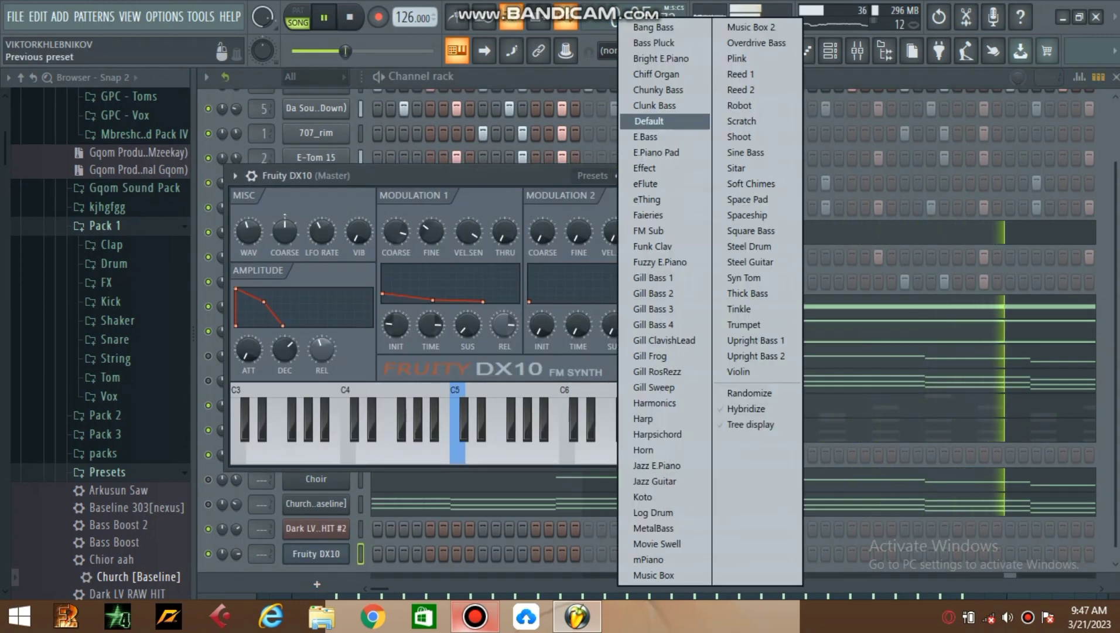
left_click(655, 43)
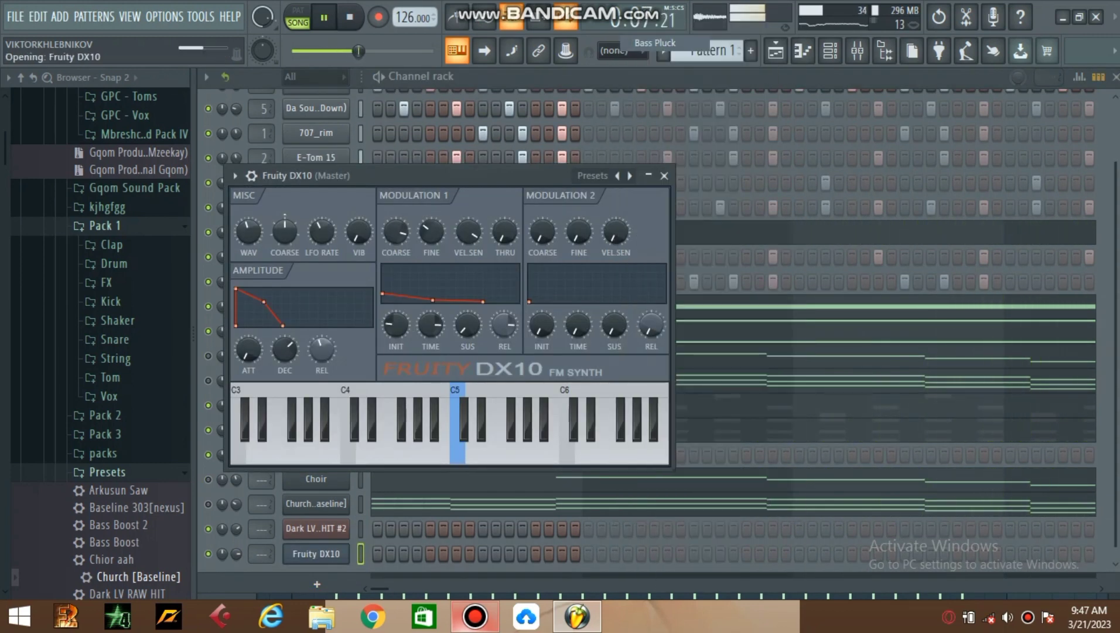
left_click(662, 175)
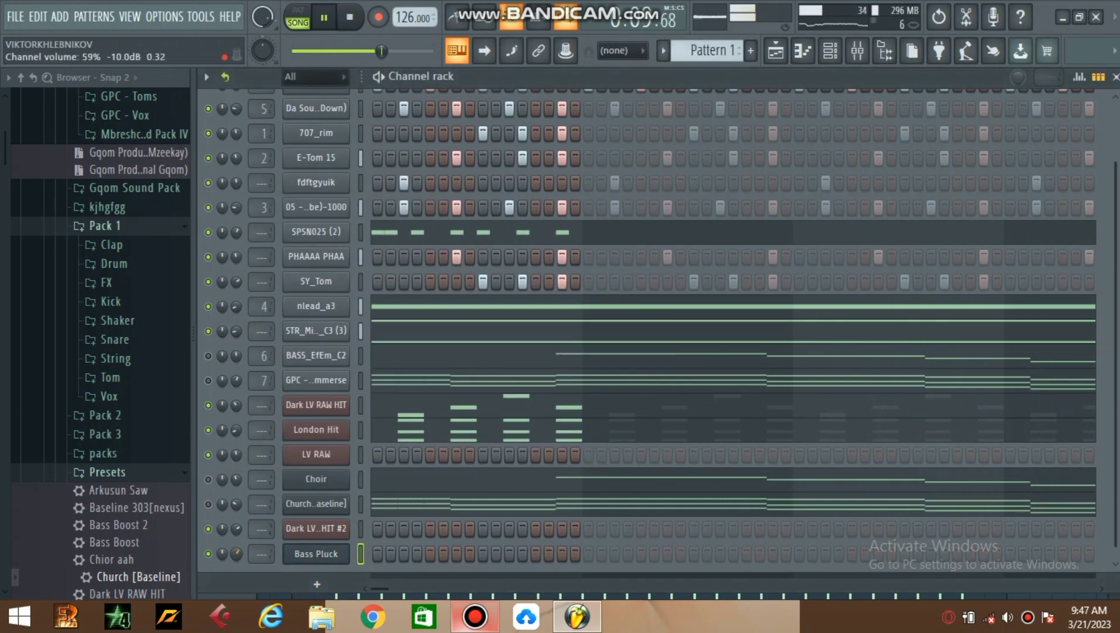
Step: Place two consecutive 2-step F#4 notes on steps 5 and 7 of bar 1 in the Bass Pluck piano roll
right_click(349, 354)
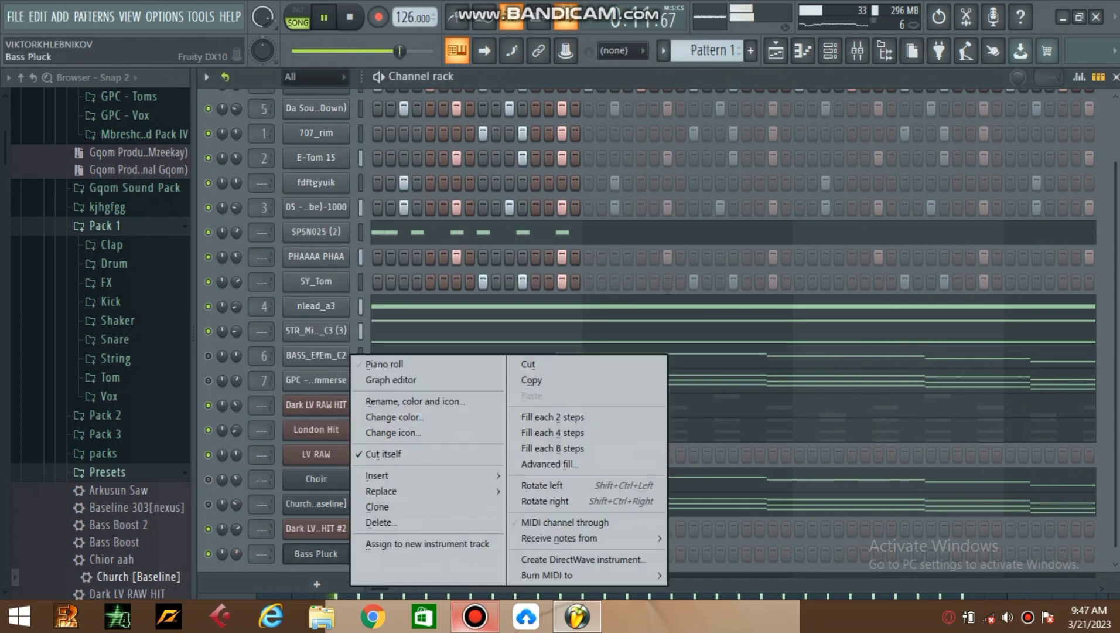
left_click(375, 365)
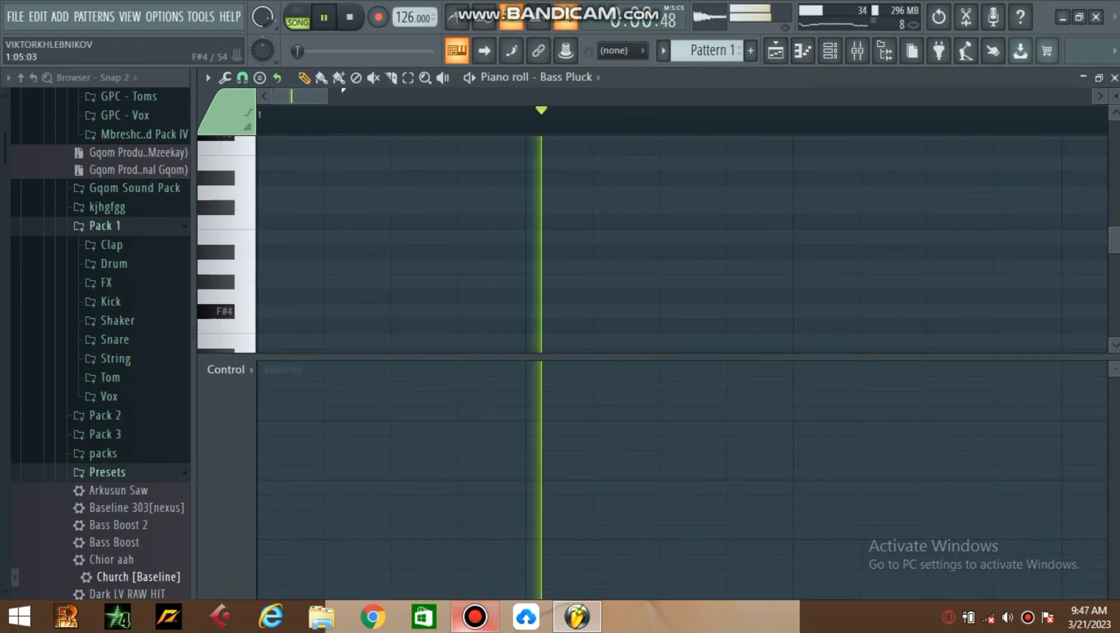
left_click(547, 311)
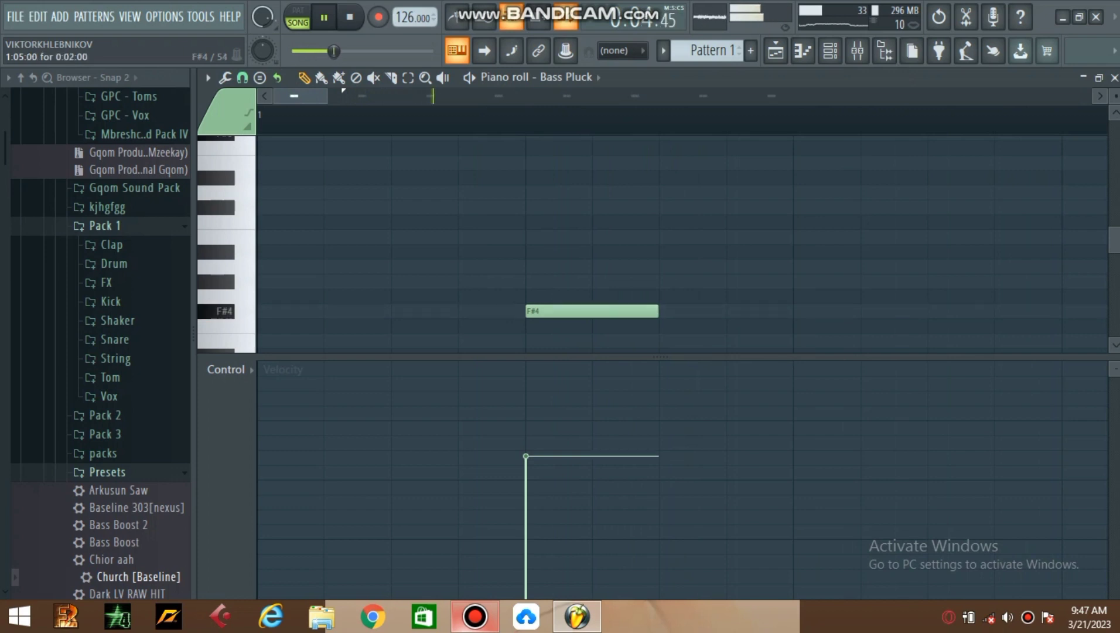
left_click(680, 311)
left_click_drag(327, 96, 350, 96)
Step: Try the two Bass Pluck notes in lower octaves, undo the transpositions and return to the channel rack
key("ctrl+Down")
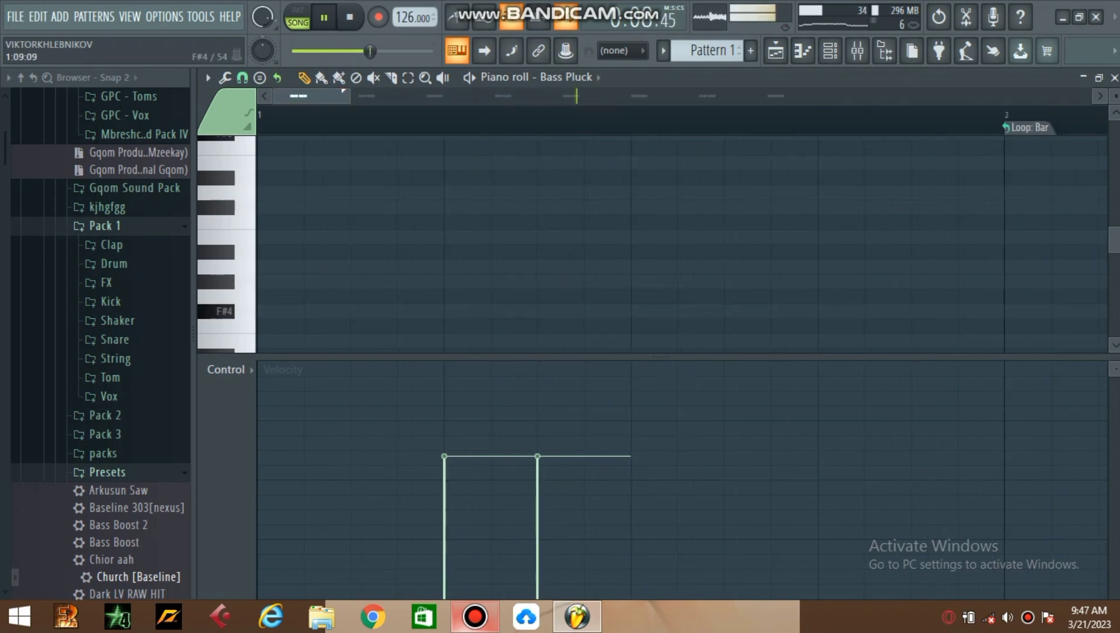
scroll(648, 311, "down", 5)
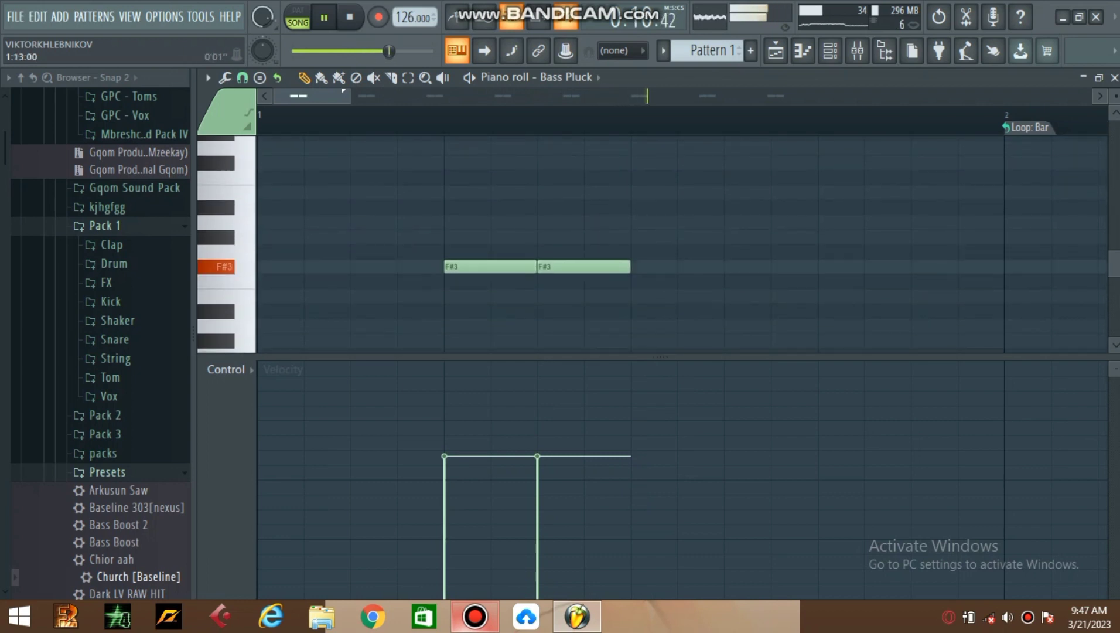
key("ctrl+Down")
scroll(683, 243, "up", 4)
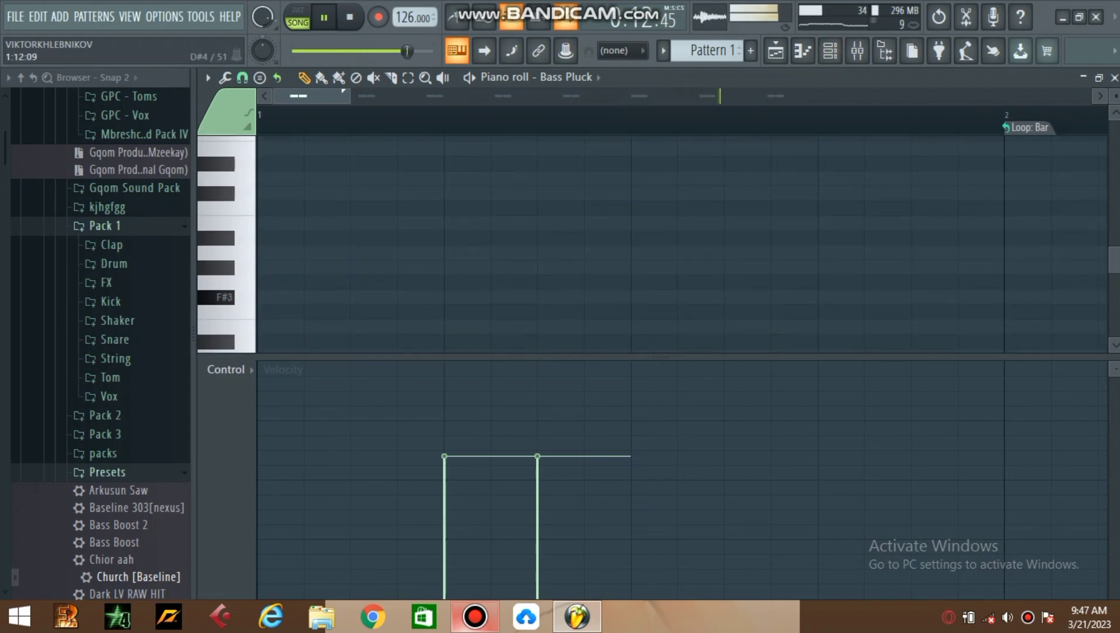
key("ctrl+alt+z")
key("ctrl+alt+z")
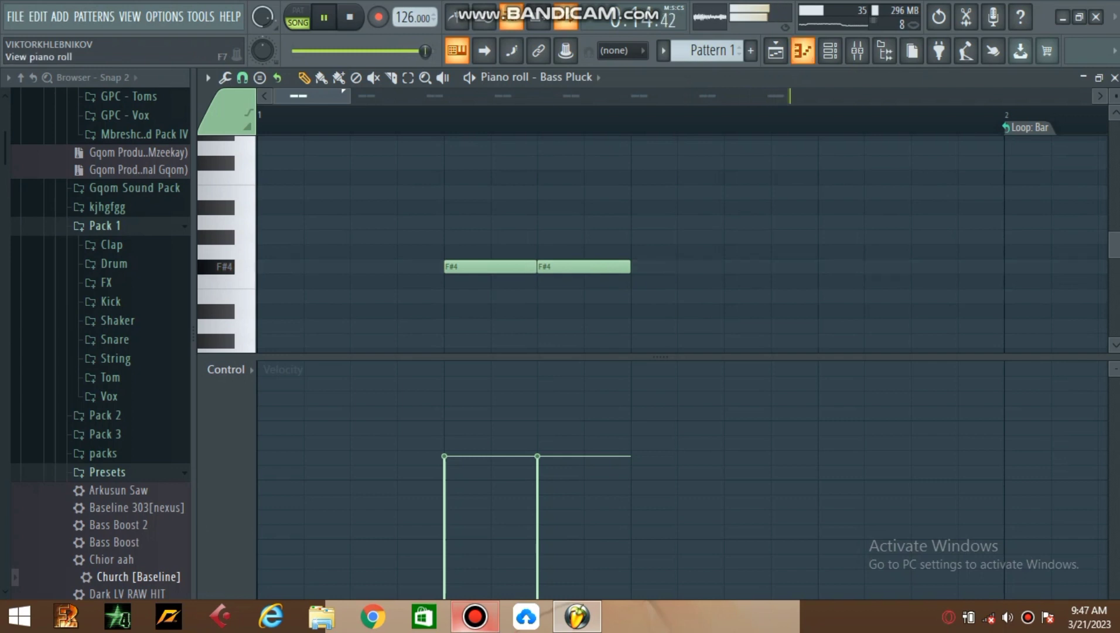
left_click(830, 50)
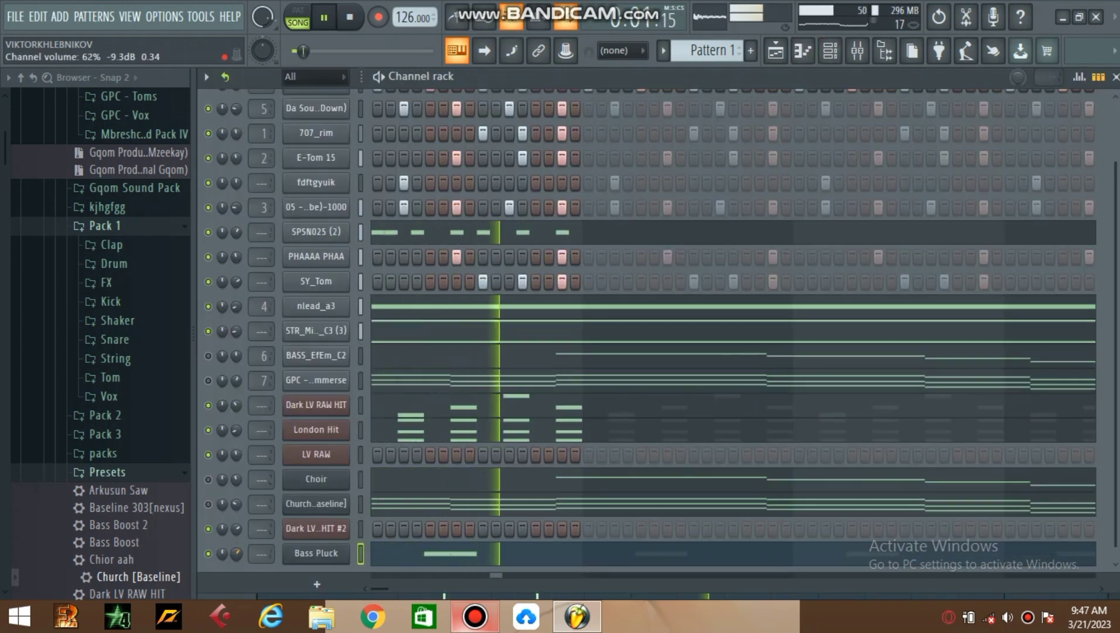
Step: Transpose the two Bass Pluck notes down an octave to F#3 in the piano roll and return to the channel rack
scroll(316, 328, "up", 2)
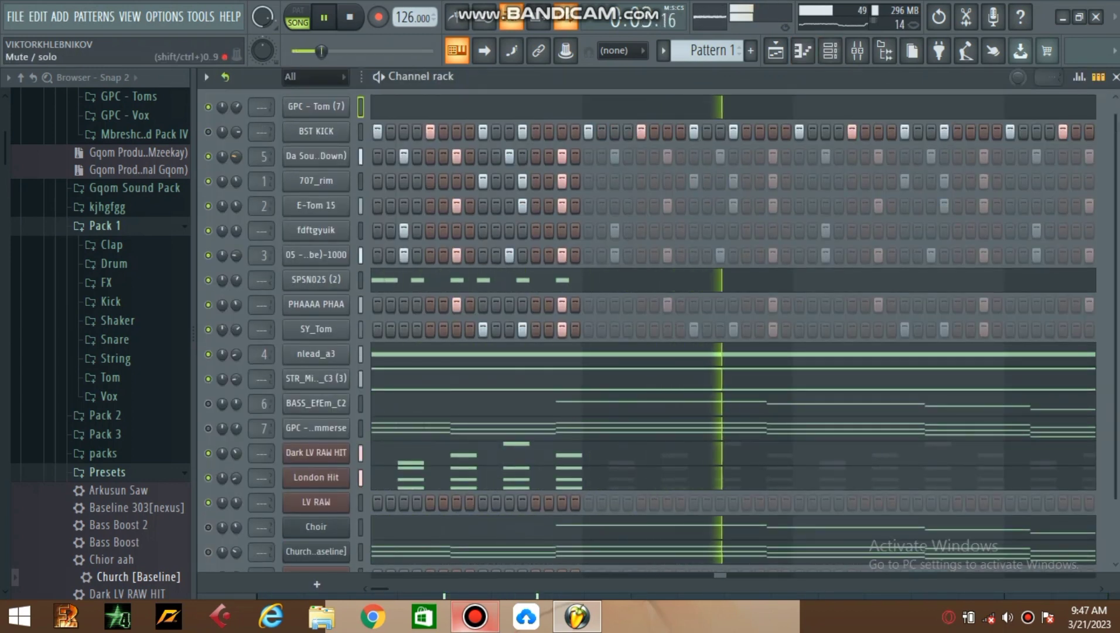
scroll(316, 133, "down", 2)
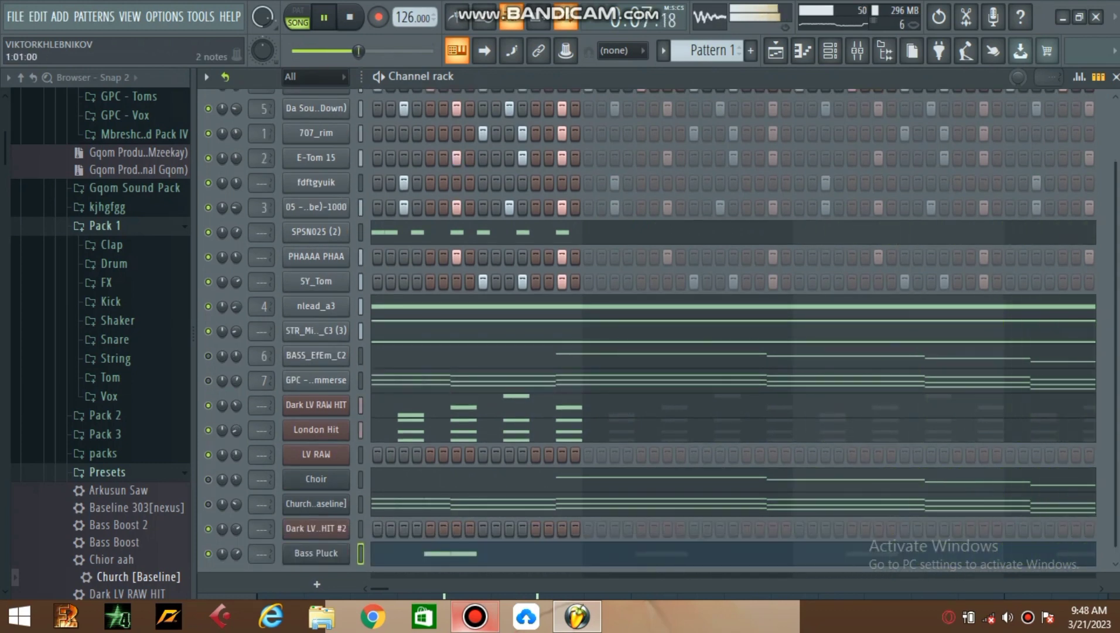
key("F7")
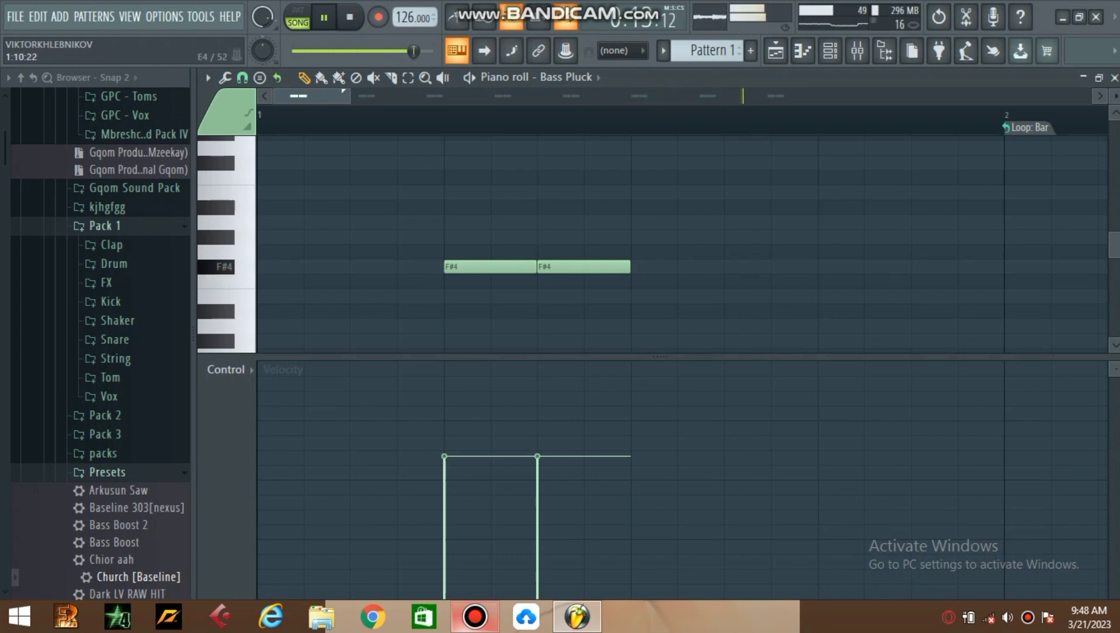
scroll(679, 243, "up", 2)
scroll(679, 243, "down", 5)
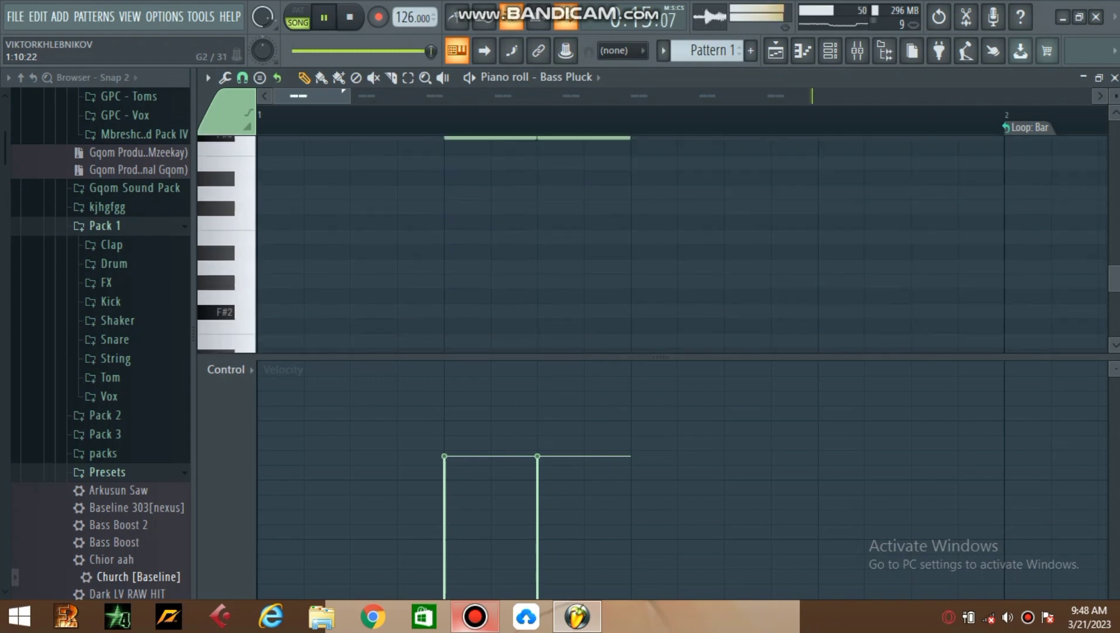
scroll(680, 243, "down", 2)
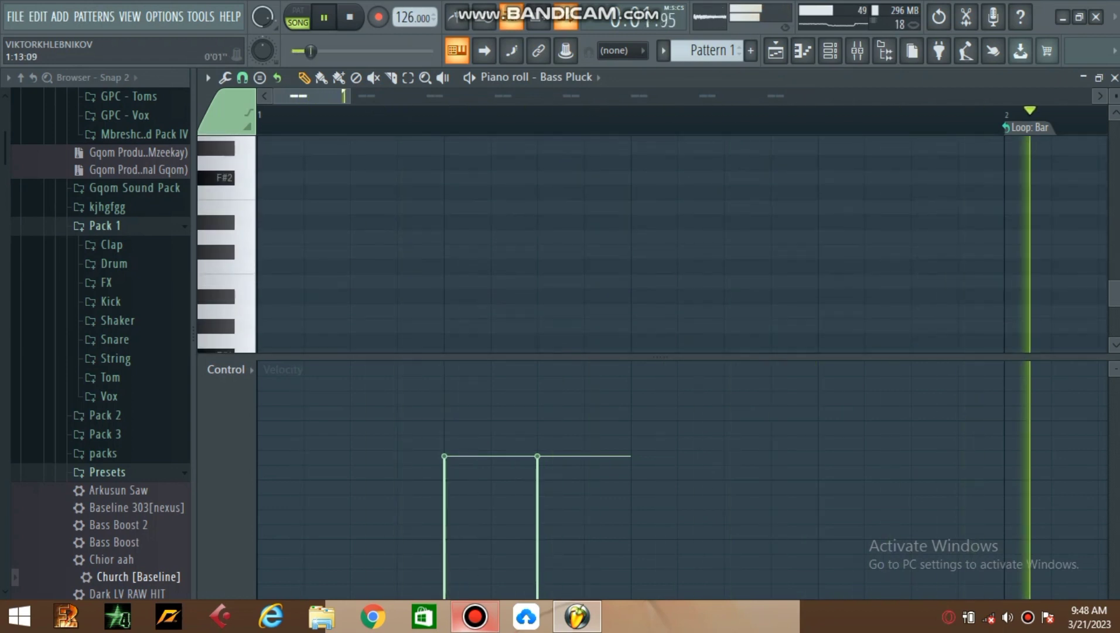
left_click(830, 50)
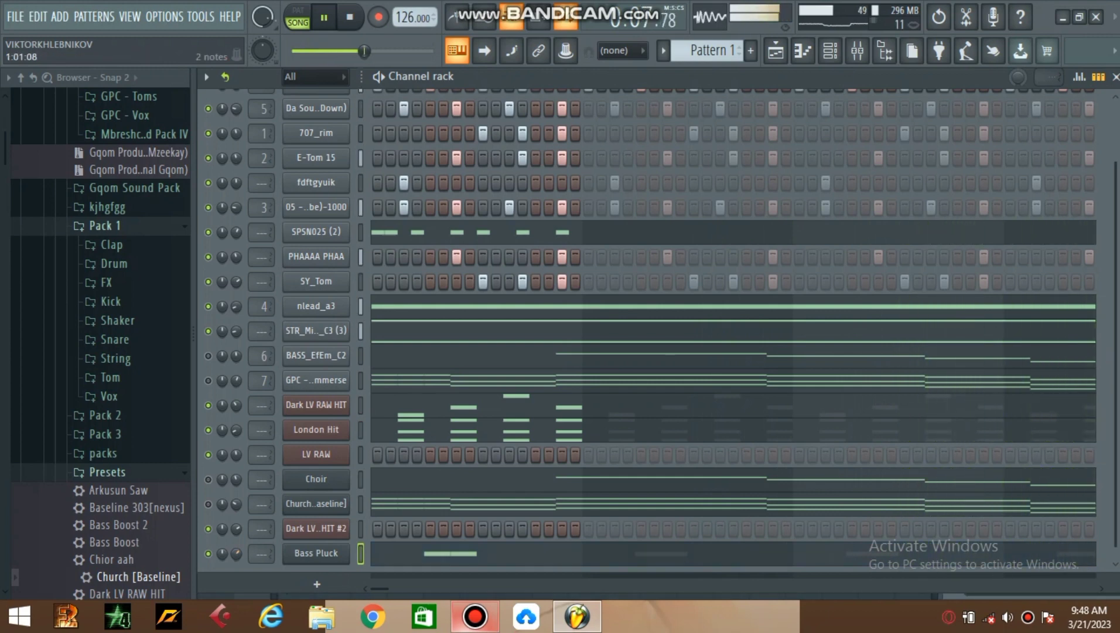
Step: Raise the velocity of the first Bass Pluck note above that of the second and return to the channel rack
left_click(375, 554)
scroll(375, 554, "up", 3)
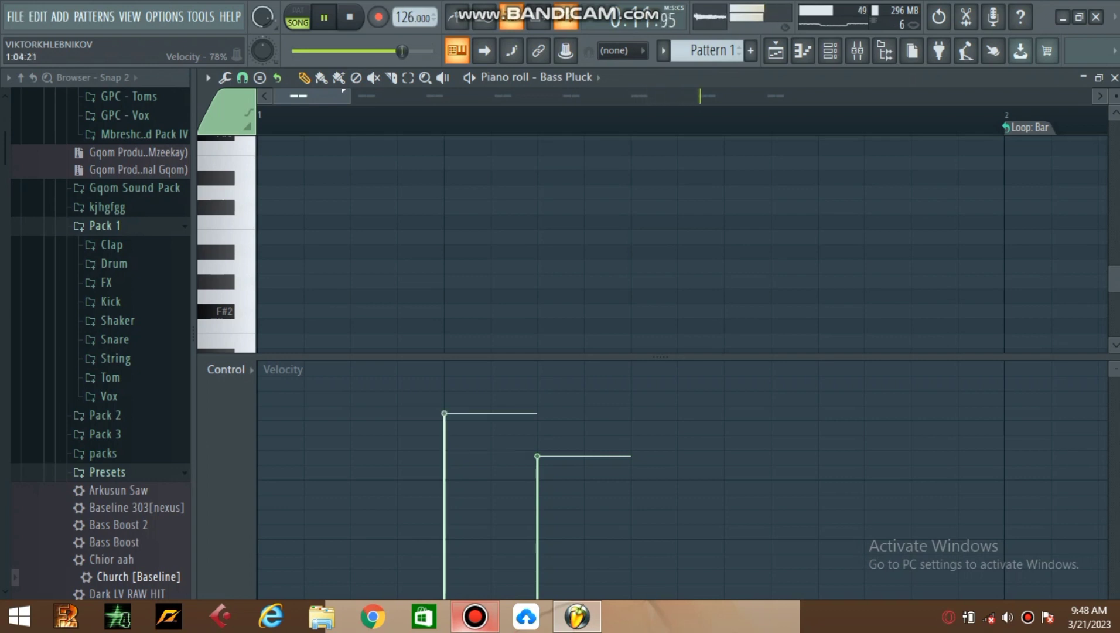
left_click(830, 50)
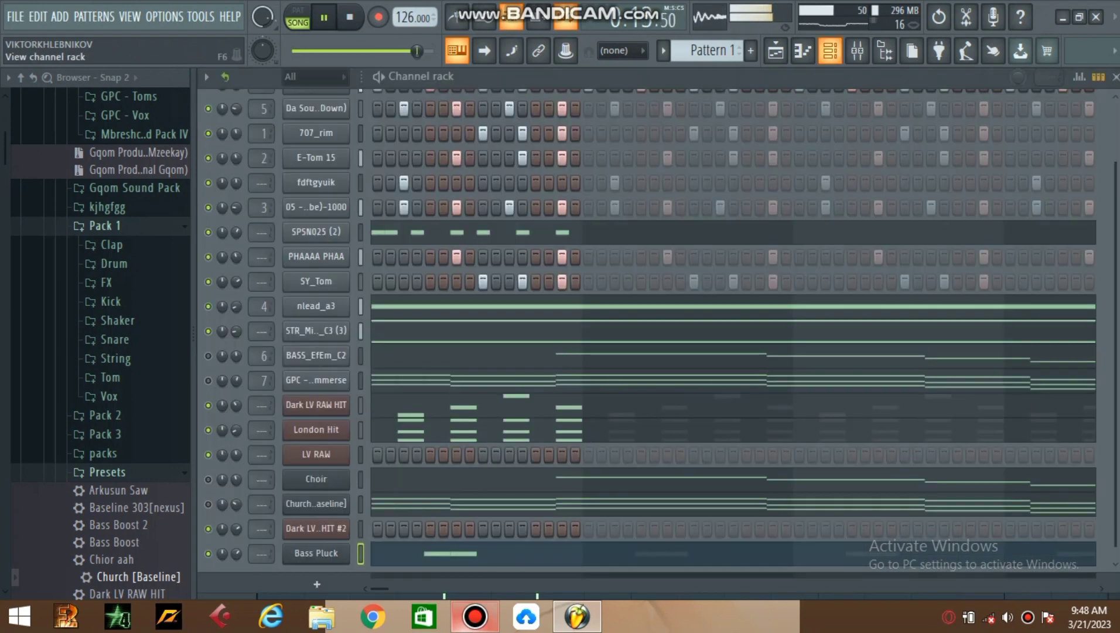
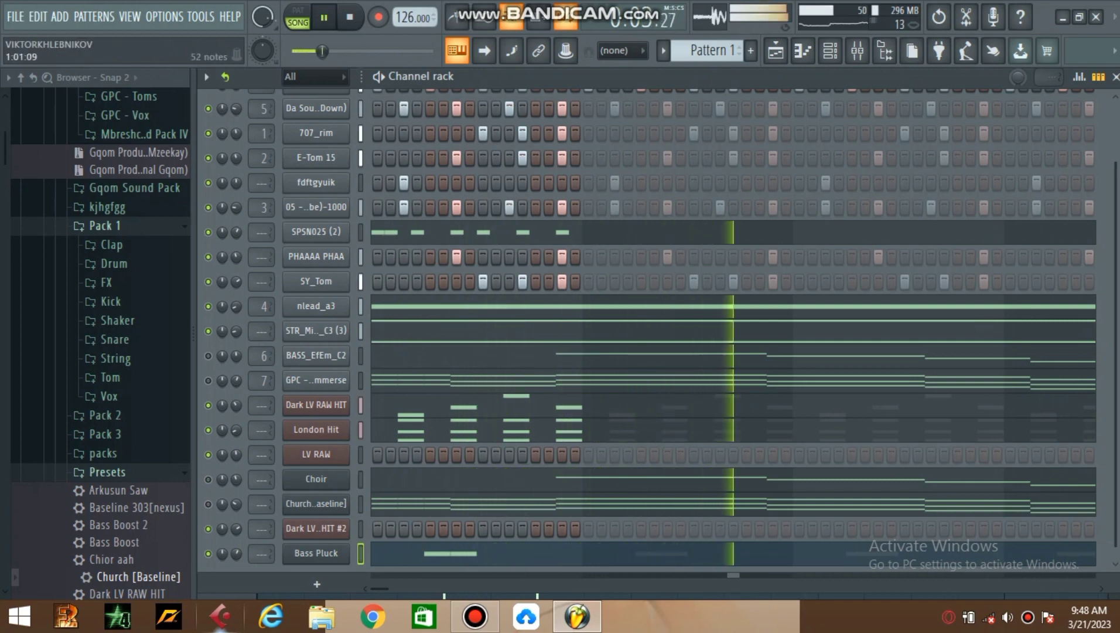
Step: Add the Wsc_Snr2 sample from Pack 1's Snare folder above SY_Tom, with hits on steps 9, 12 and 15
scroll(316, 230, "up", 2)
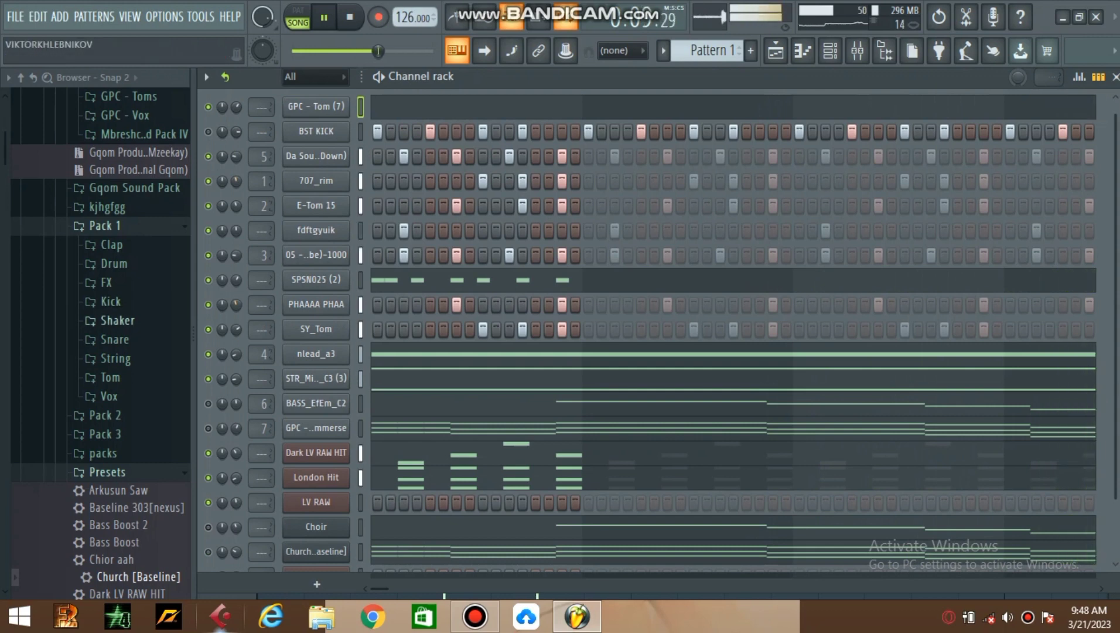
left_click(116, 341)
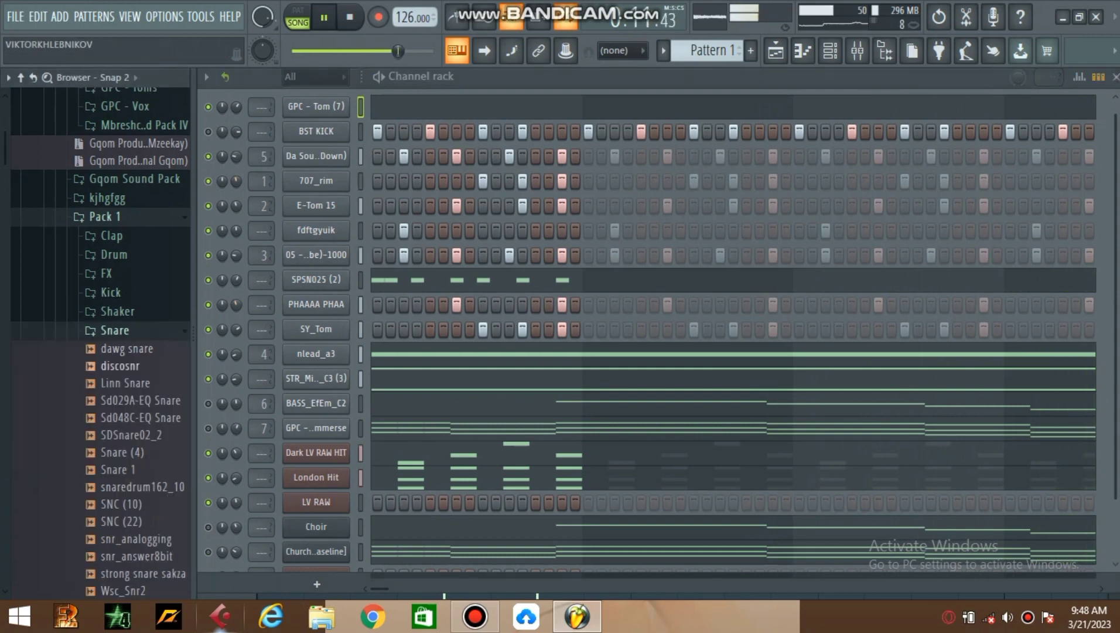
left_click(131, 435)
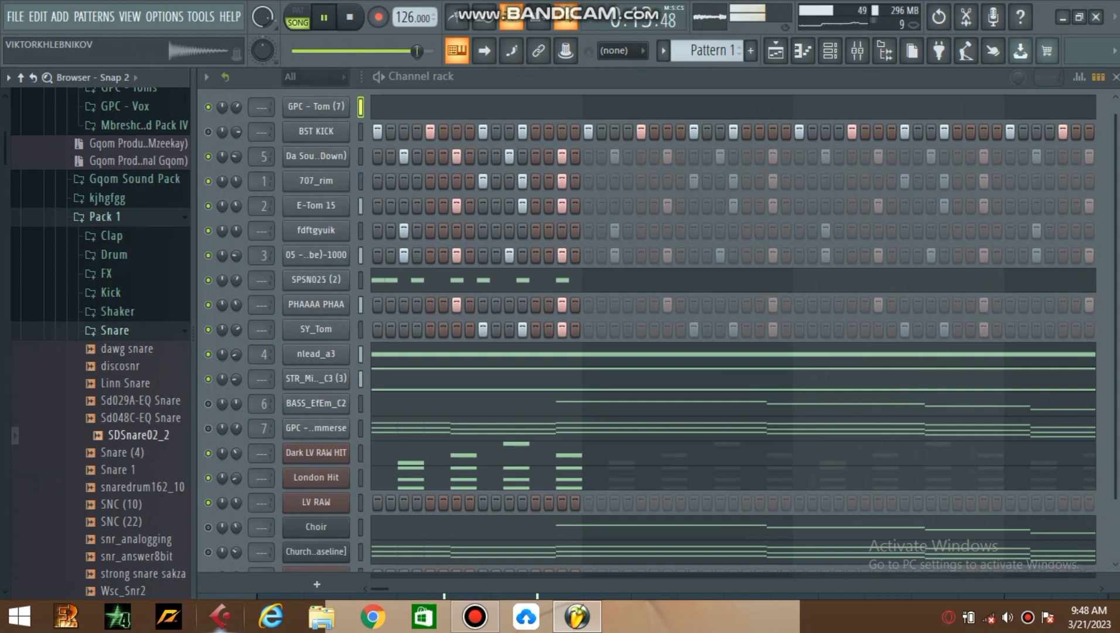
left_click(140, 401)
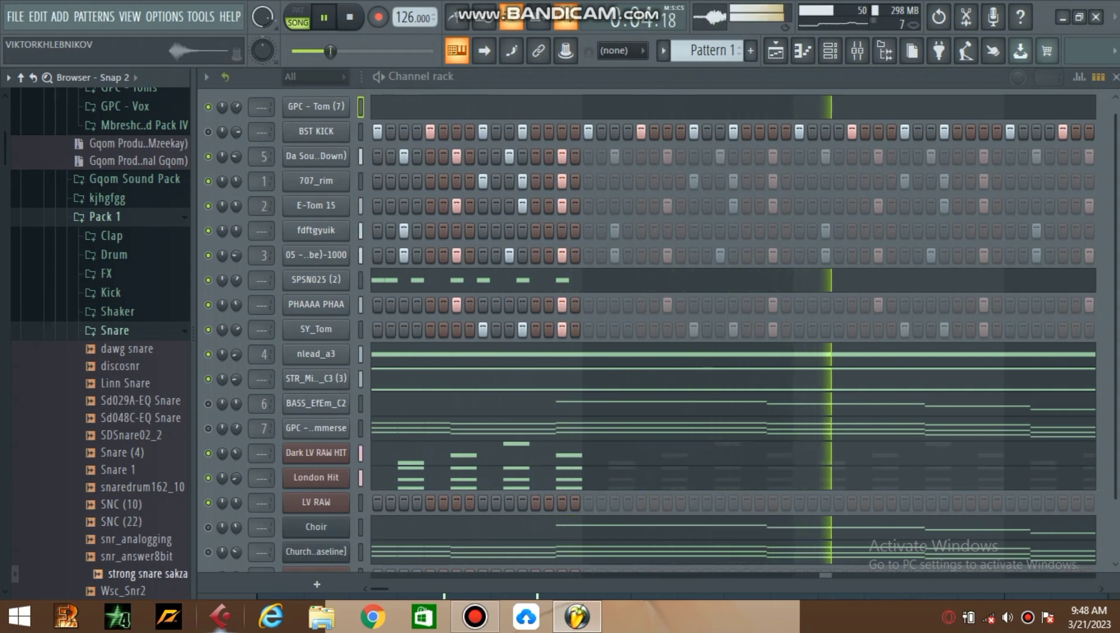
left_click_drag(123, 590, 269, 355)
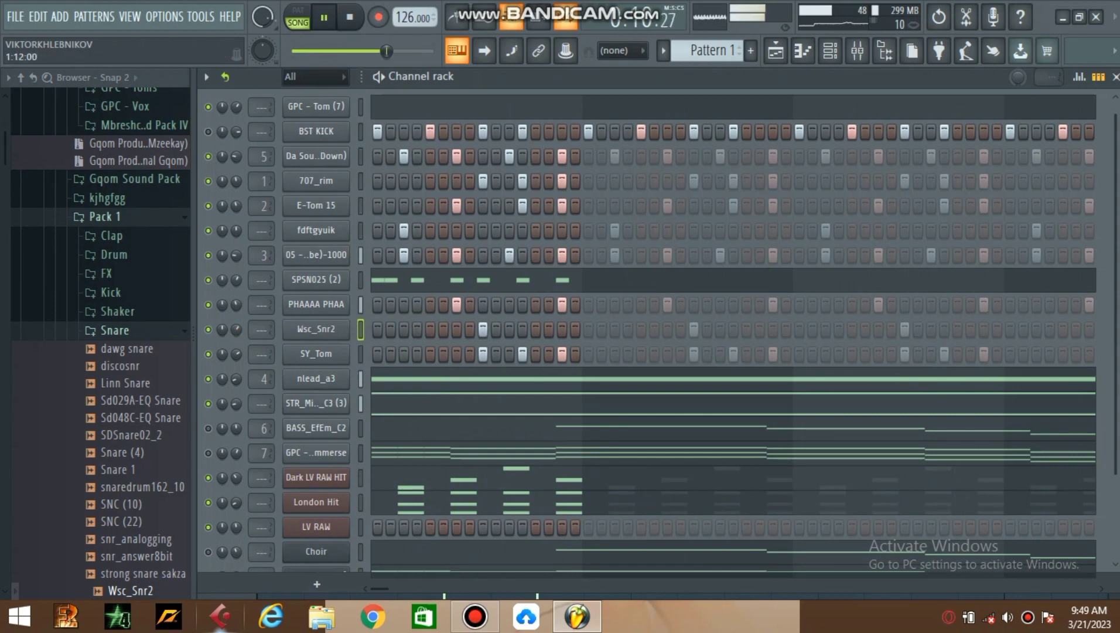
left_click(115, 331)
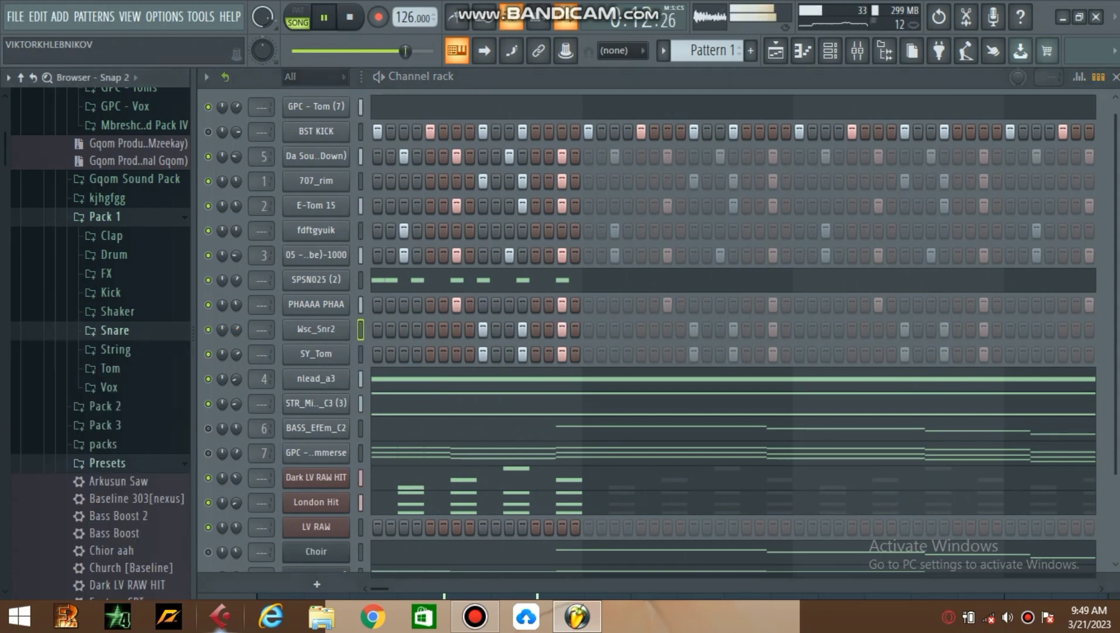
Step: Add the Clap (7) sample from Pack 1's Clap folder above Wsc_Snr2, with hits on steps 1 and 7
left_click(112, 236)
key("Down")
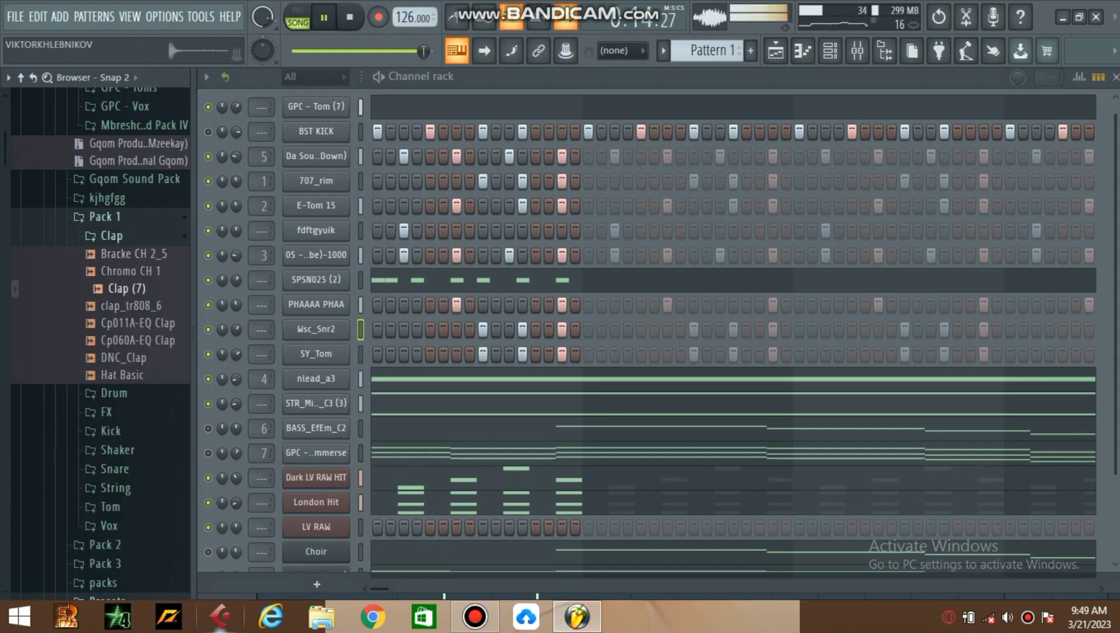
left_click_drag(127, 289, 236, 359)
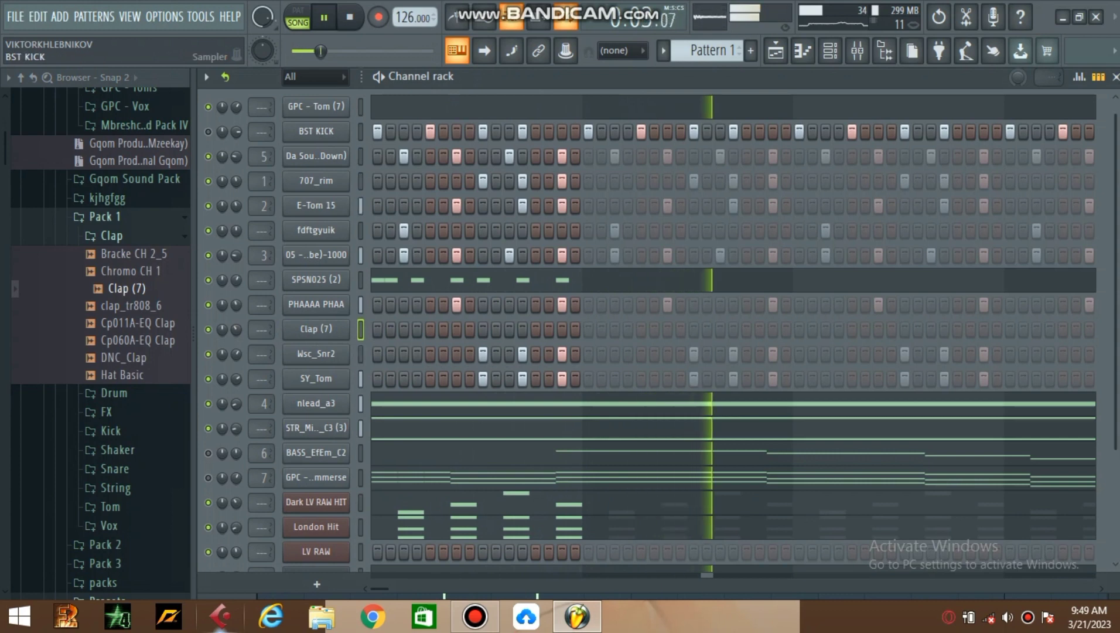
left_click(377, 329)
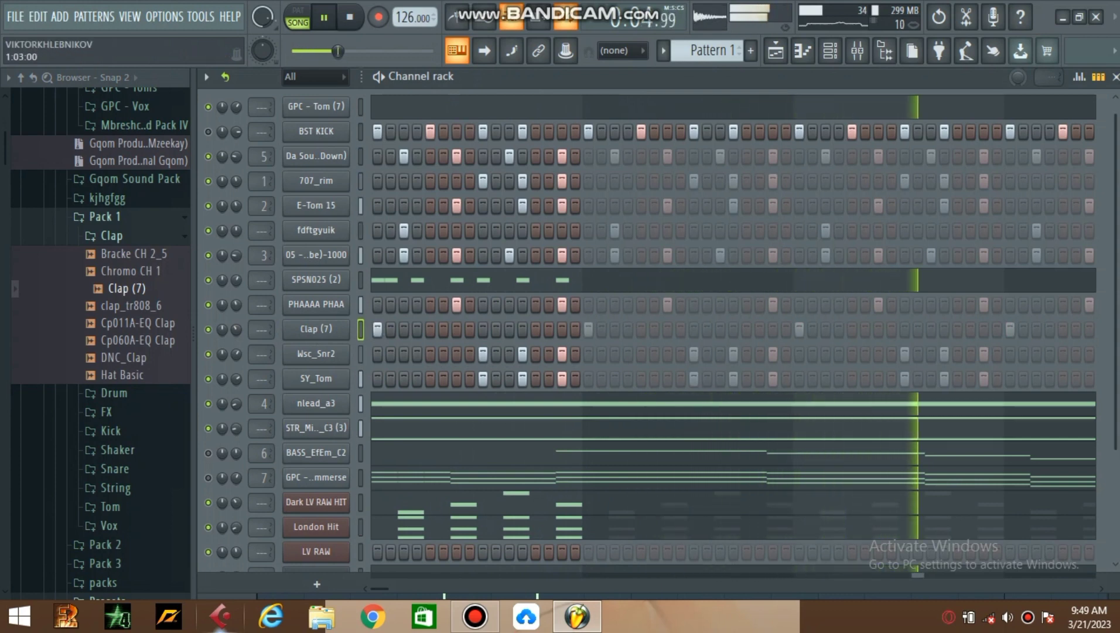
left_click(482, 329)
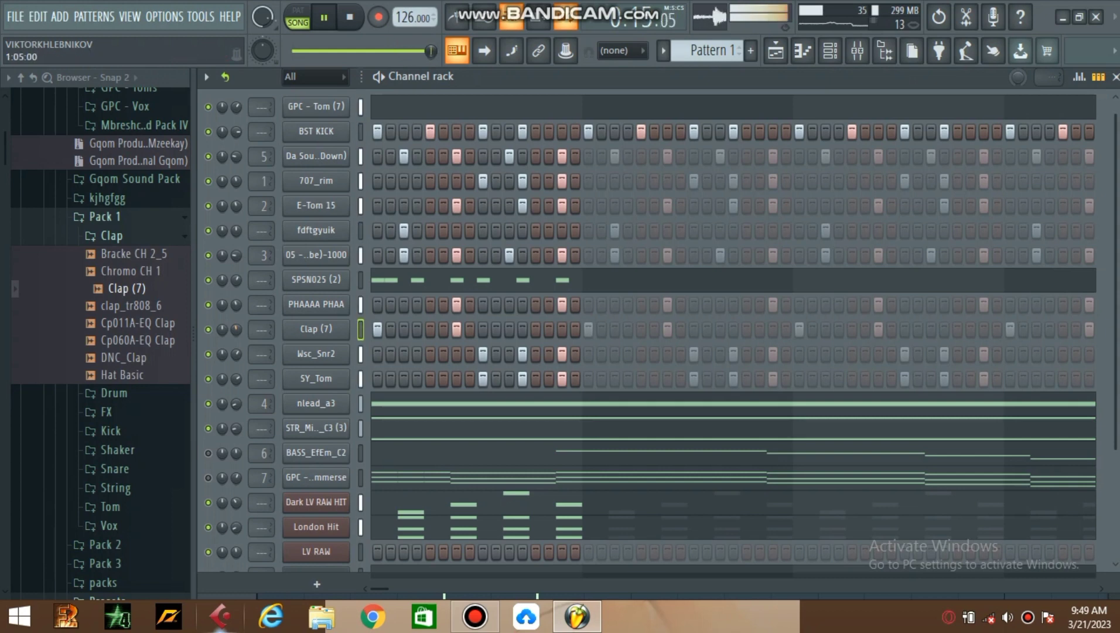
Step: Try an extra Clap (7) hit on step 5 and another on step 4, clearing each one again
left_click(430, 329)
right_click(431, 329)
left_click(417, 329)
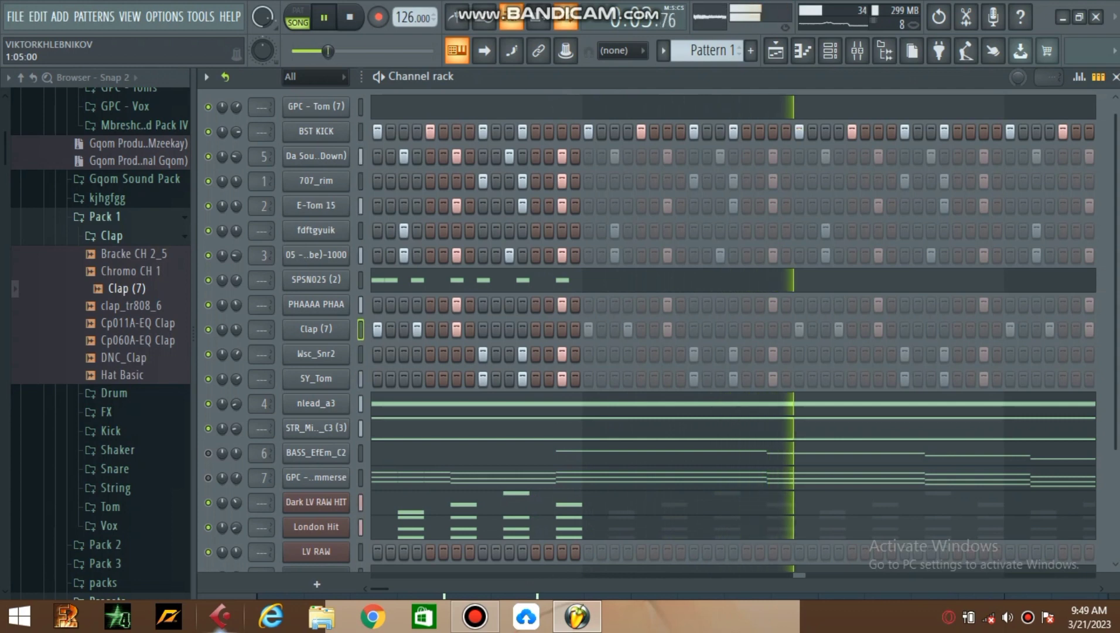
right_click(417, 330)
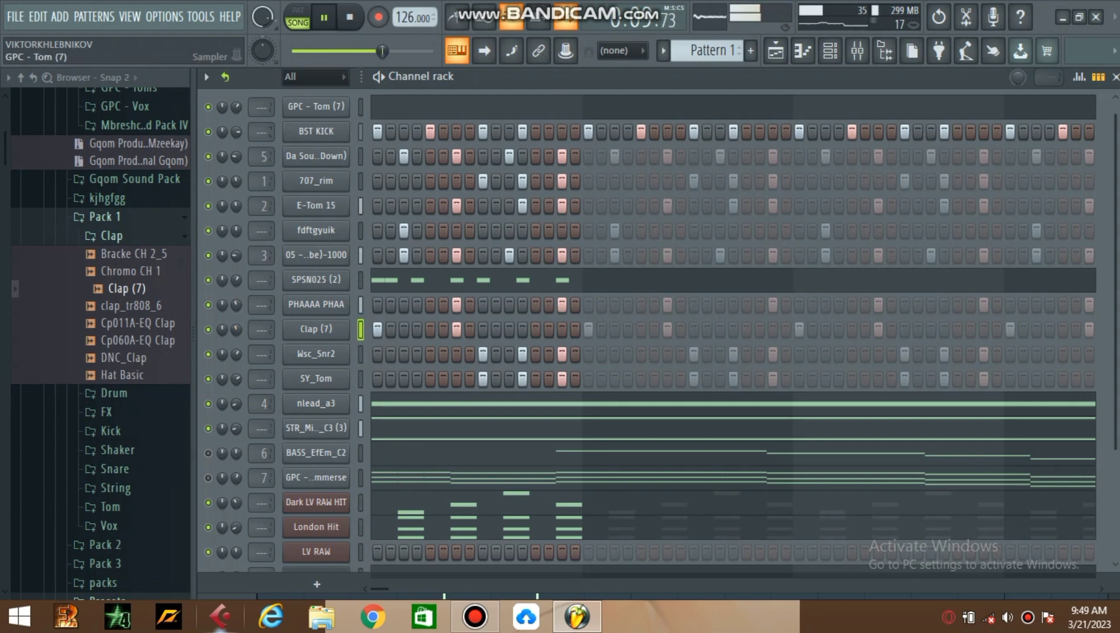
Step: Open the GPC - Tom (7) part and shift its notes up in pitch
left_click(317, 107)
key("Up")
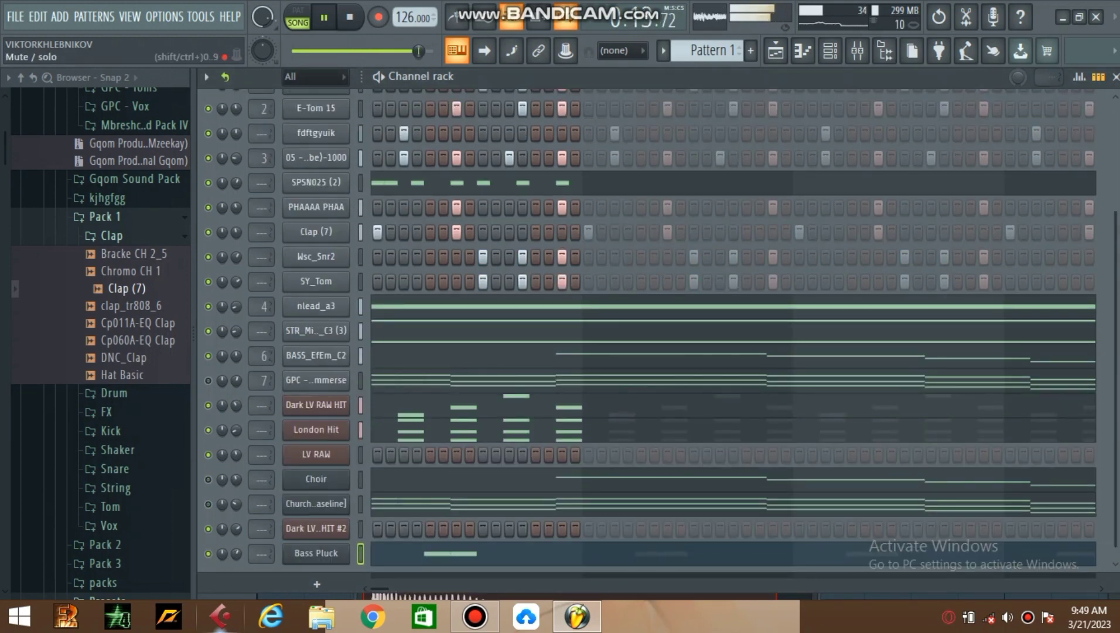
Step: Raise the channel volume of BASS_EfEm_C2 slightly
scroll(316, 293, "up", 2)
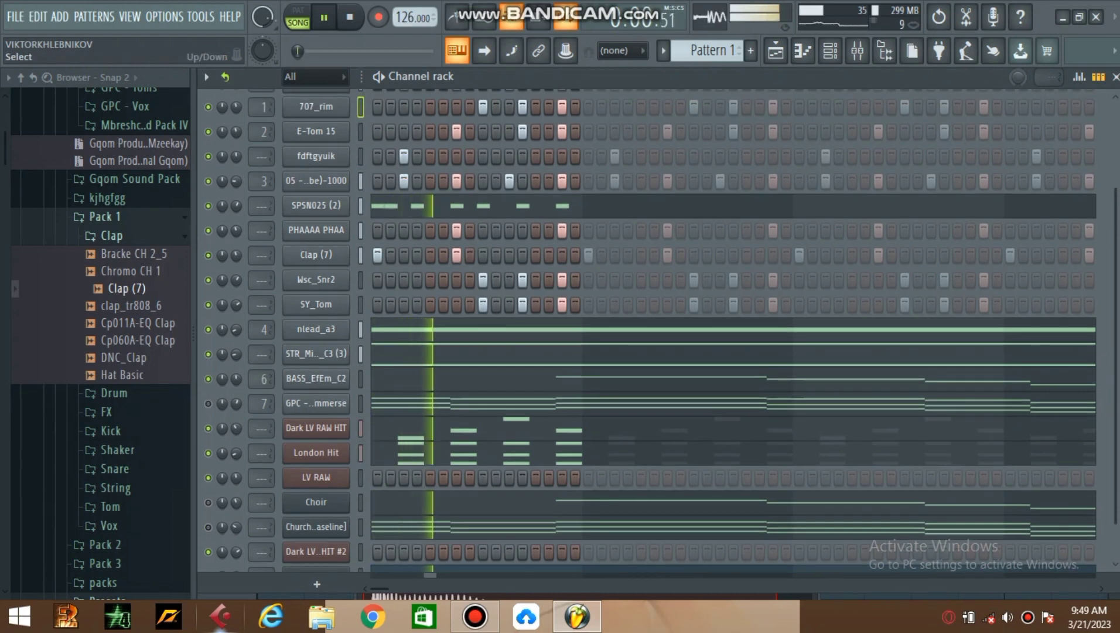
scroll(315, 131, "up", 2)
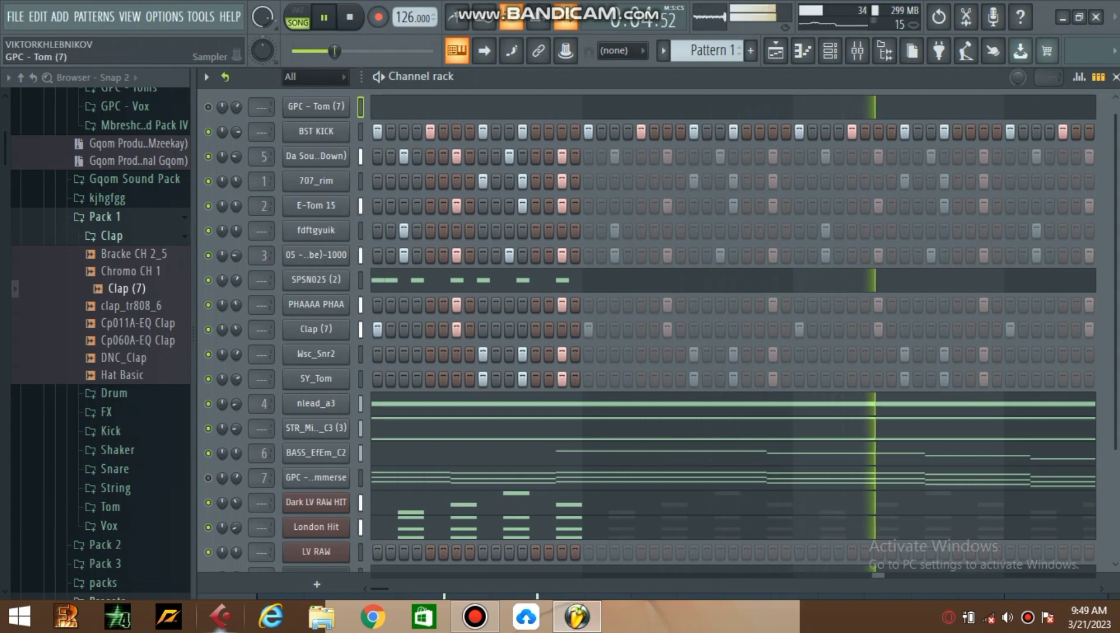
scroll(360, 328, "down", 4)
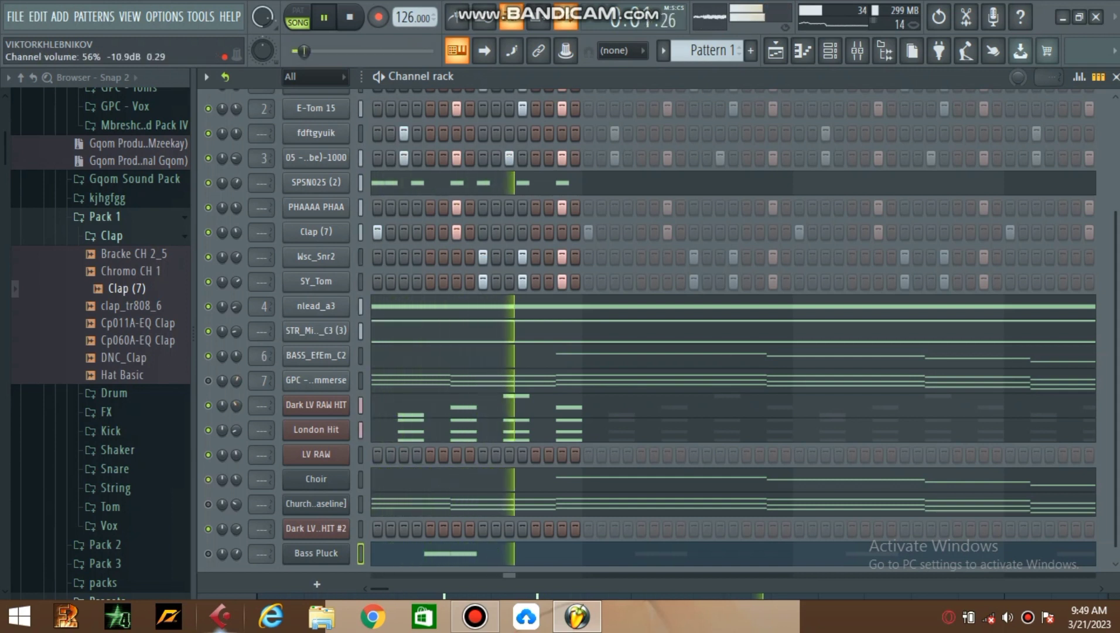
left_click_drag(236, 356, 236, 349)
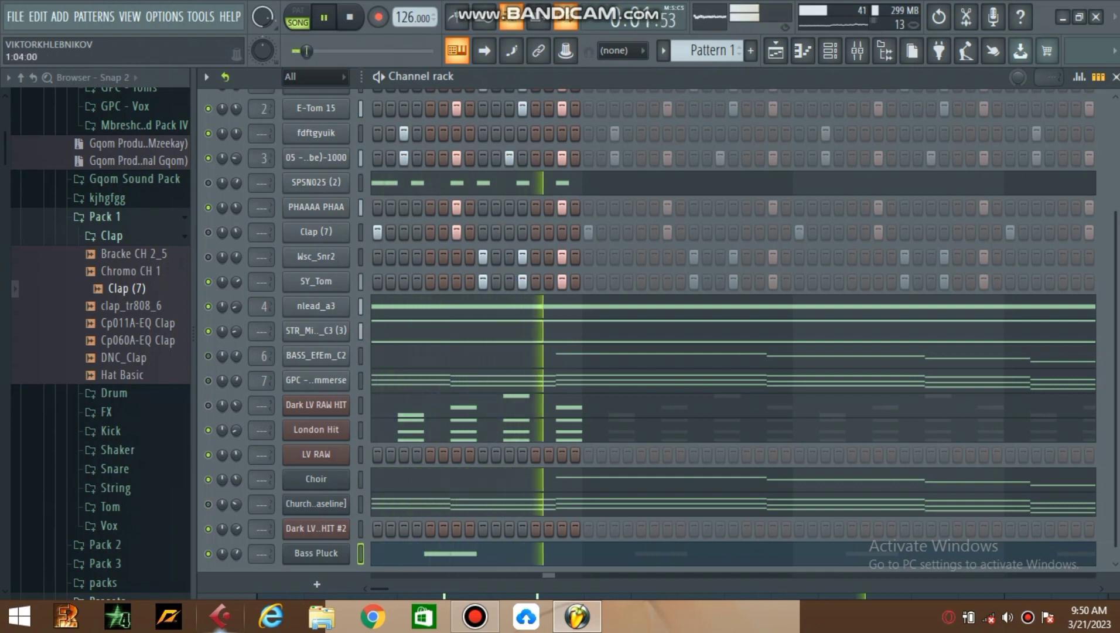
scroll(317, 455, "up", 3)
scroll(316, 455, "down", 3)
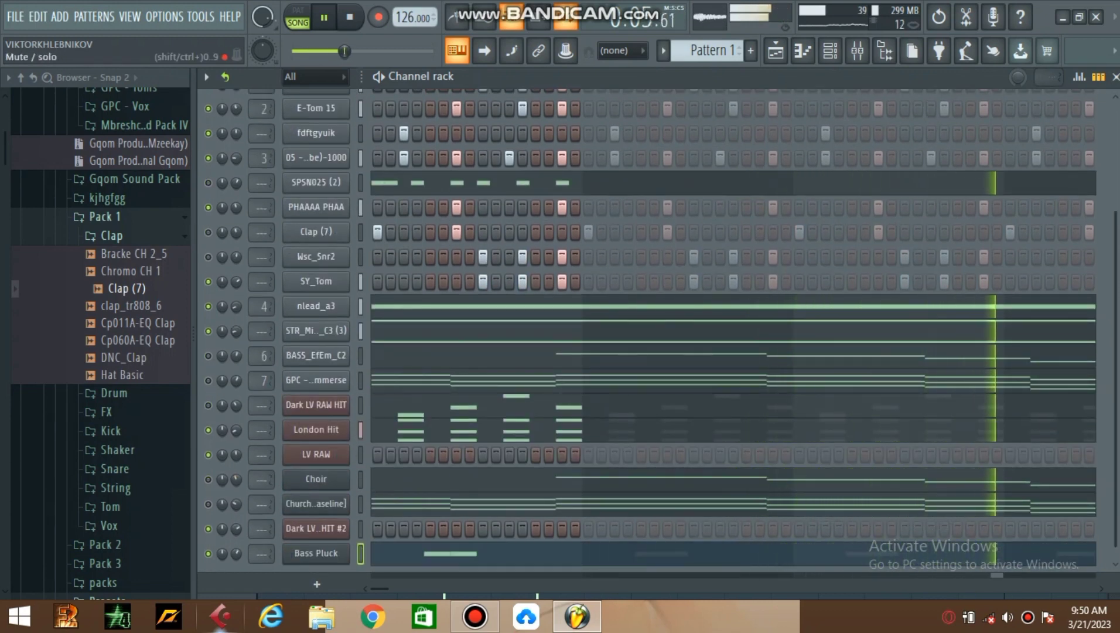
scroll(317, 331, "up", 4)
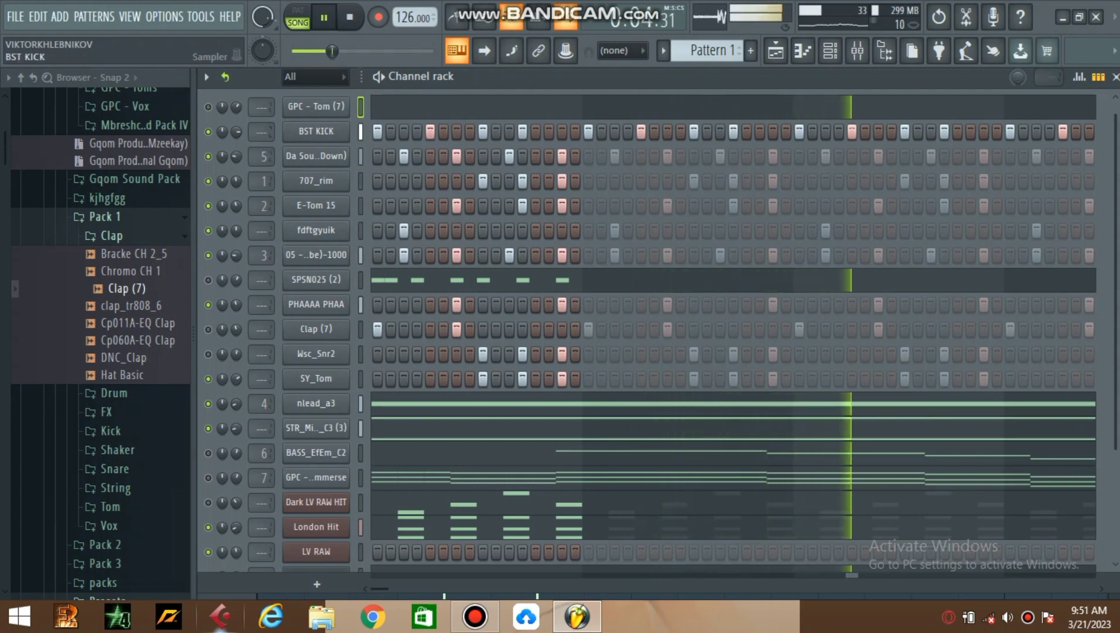
Step: Add a Purity instrument, load the Street King Basic preset from the Drum category, and set its channel volume to 48%
scroll(732, 328, "down", 4)
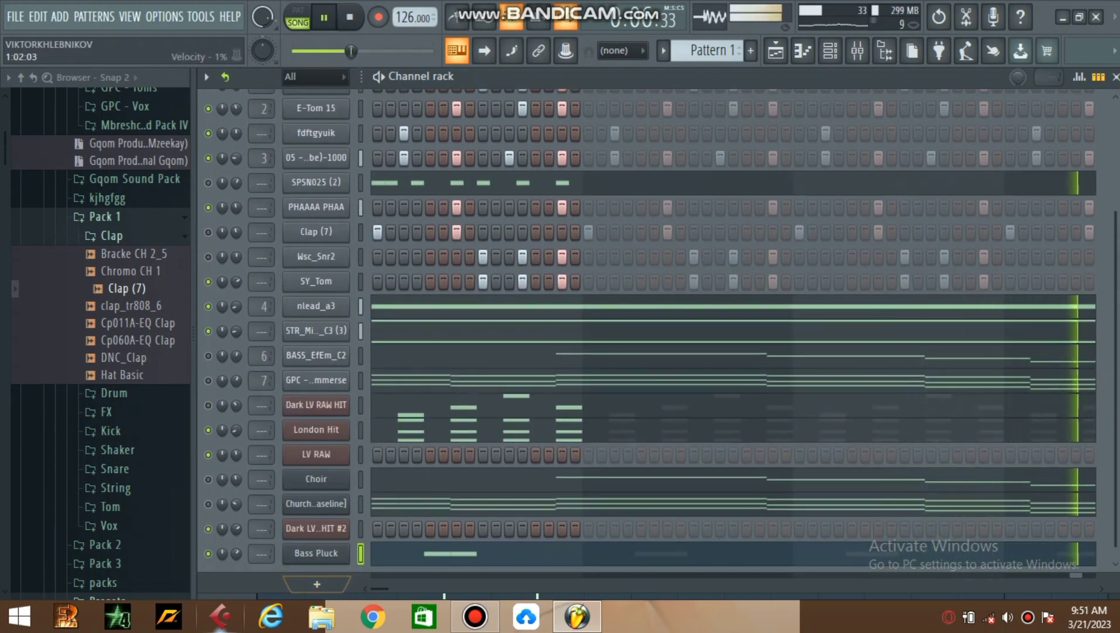
left_click(317, 584)
left_click(579, 38)
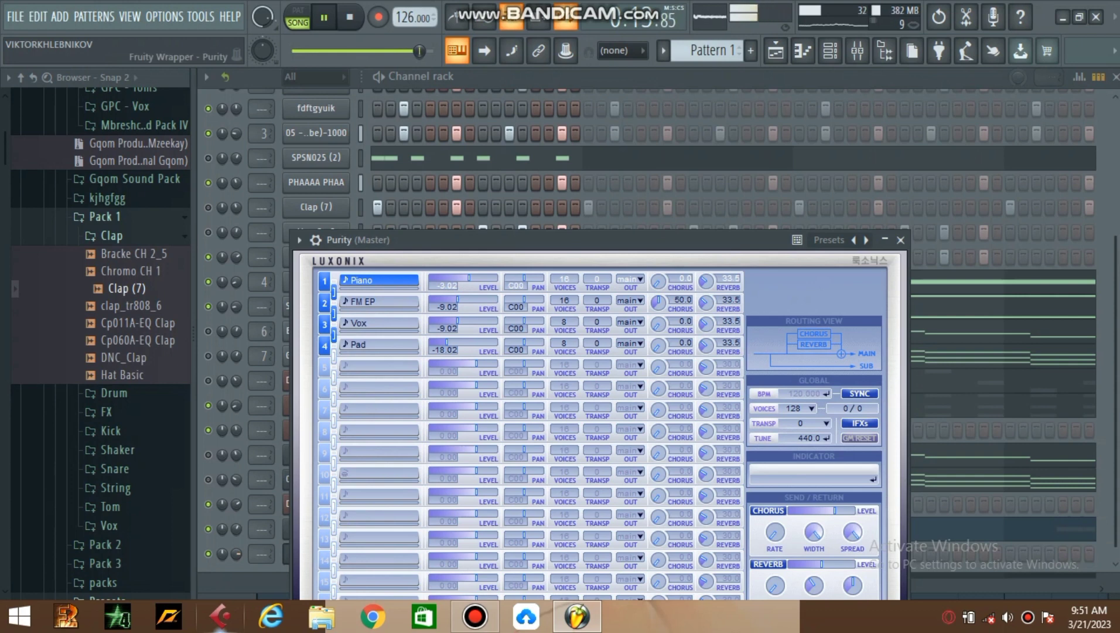
left_click_drag(579, 240, 597, 109)
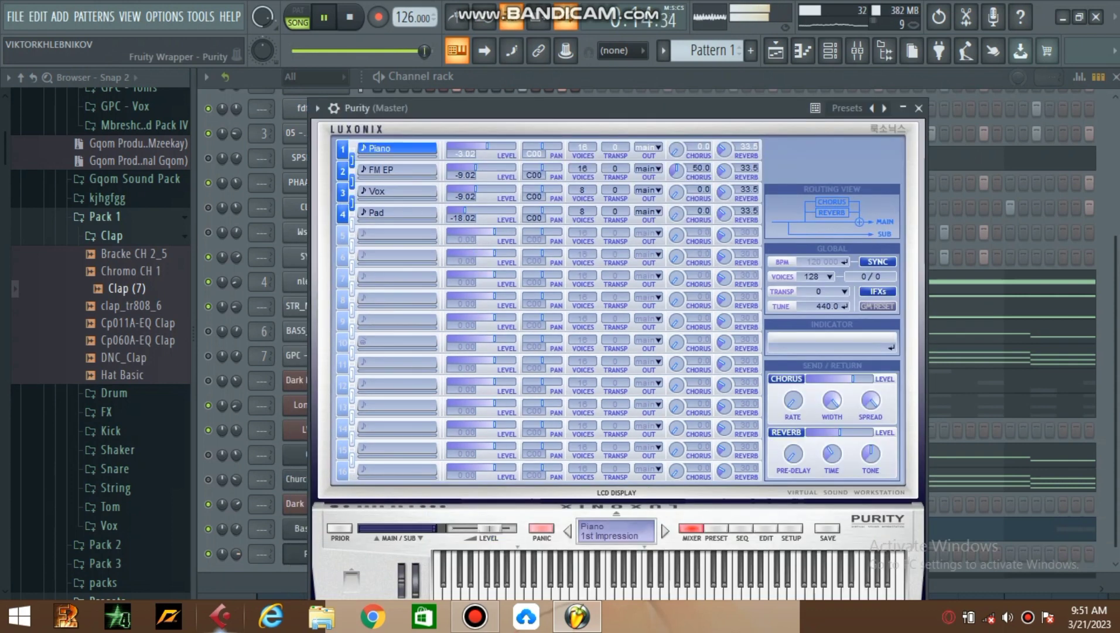
left_click(716, 529)
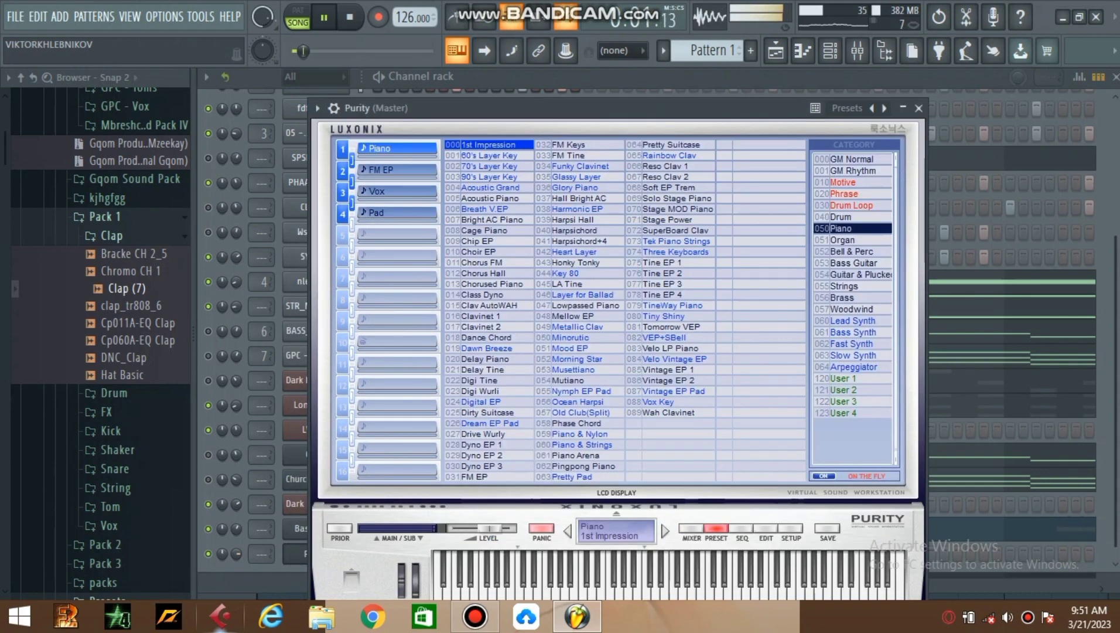
left_click(842, 217)
left_click(585, 199)
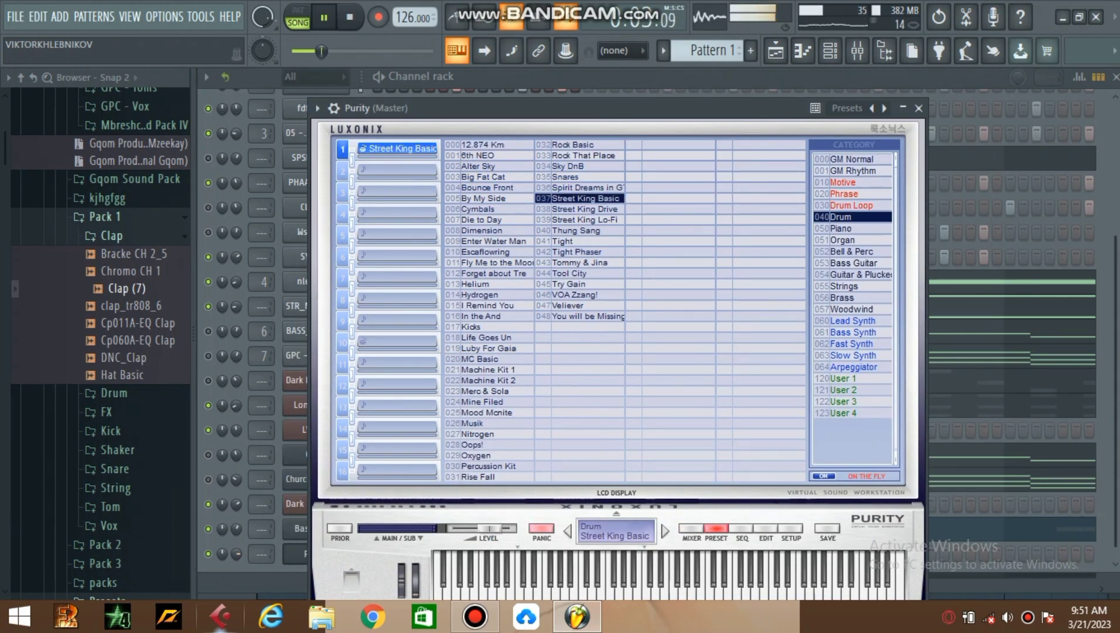
left_click(903, 108)
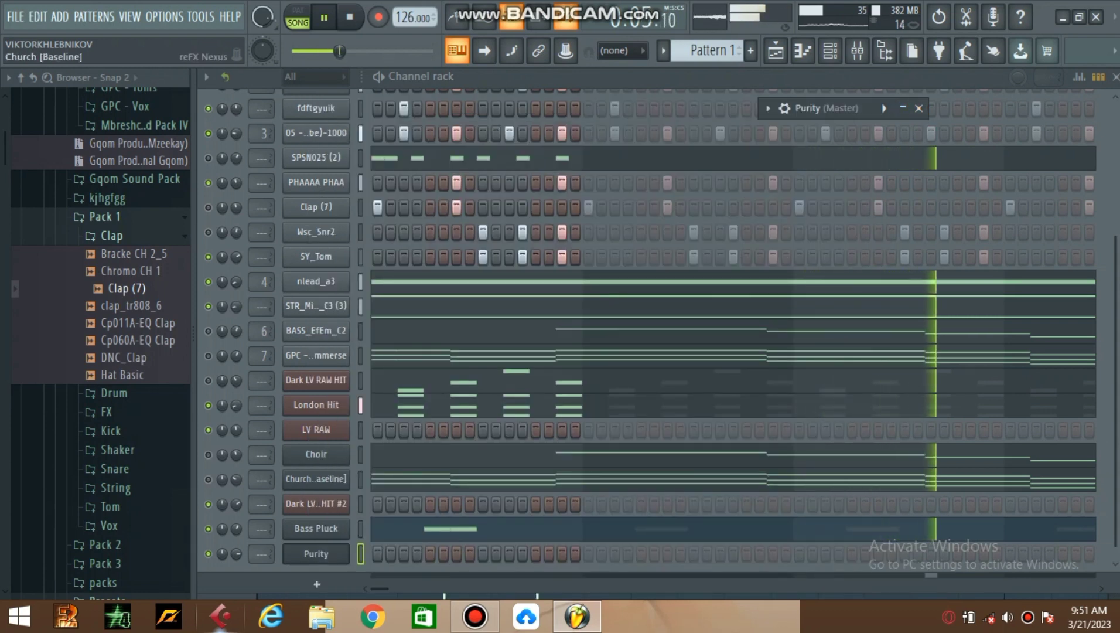
left_click_drag(236, 553, 236, 568)
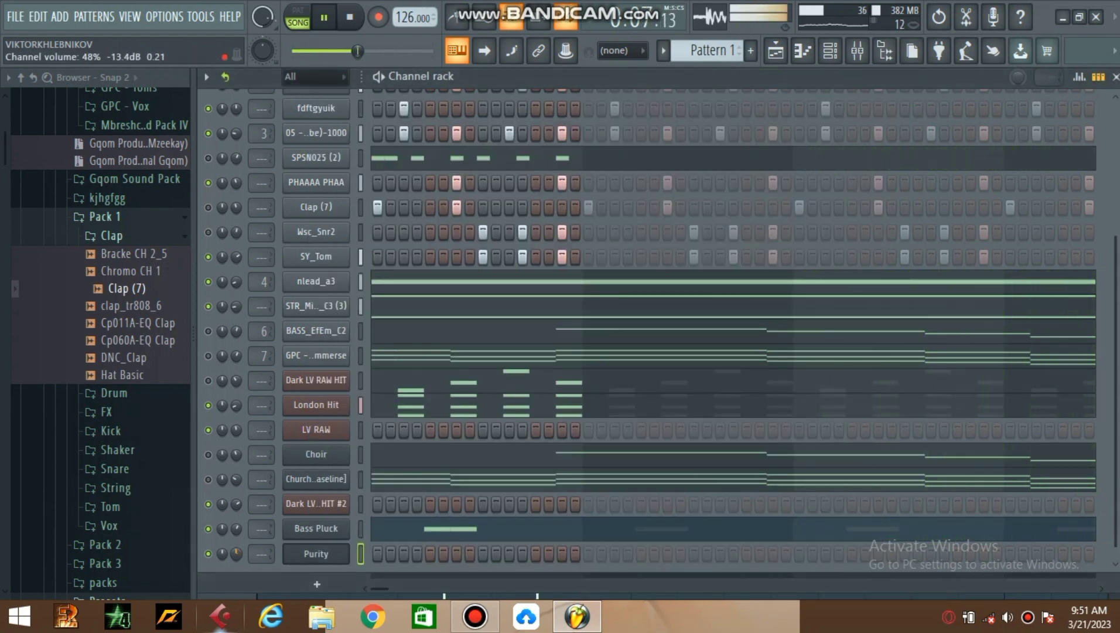
Step: Place C6 notes for Purity in the piano roll on steps 1, 3, 5, 7, 9, 13 and 15
right_click(316, 554)
left_click(387, 364)
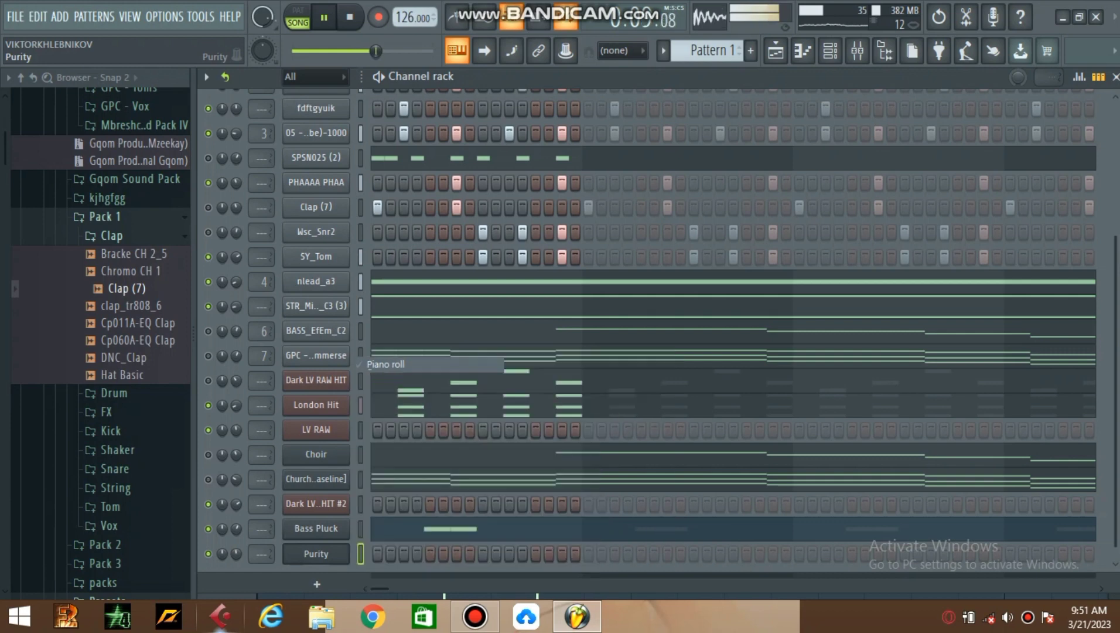
left_click_drag(577, 267, 456, 266)
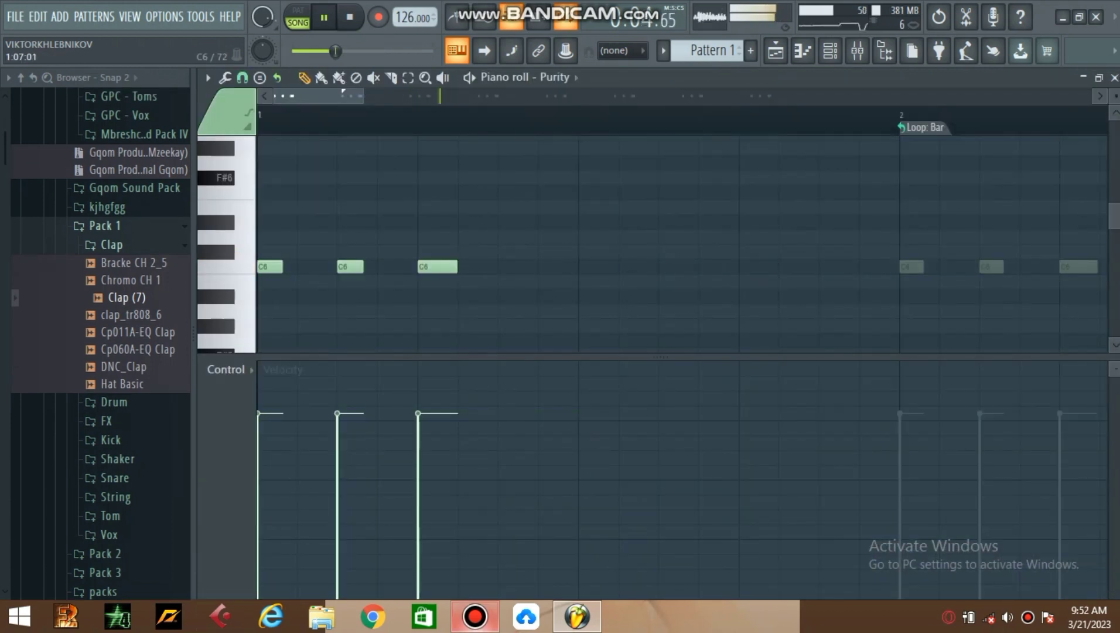
left_click(509, 267)
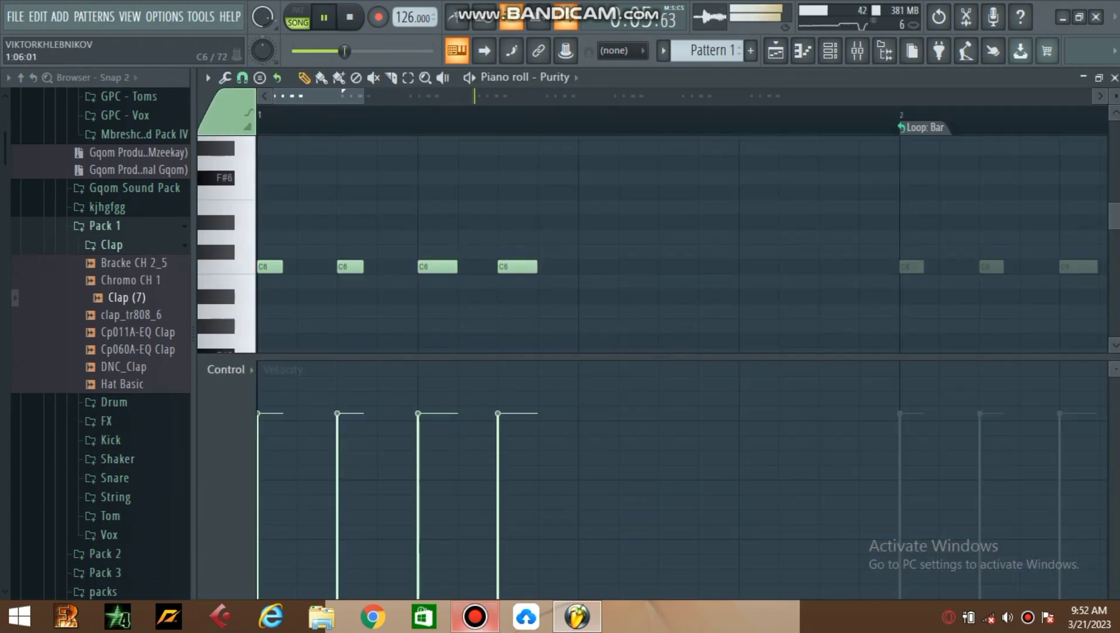
left_click(588, 266)
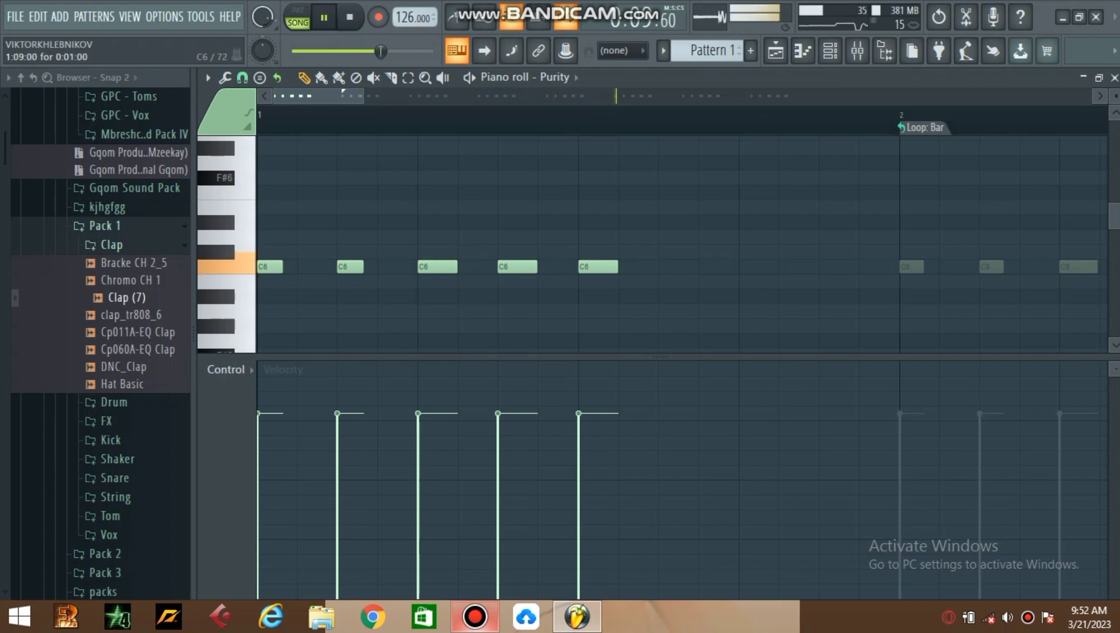
left_click(748, 266)
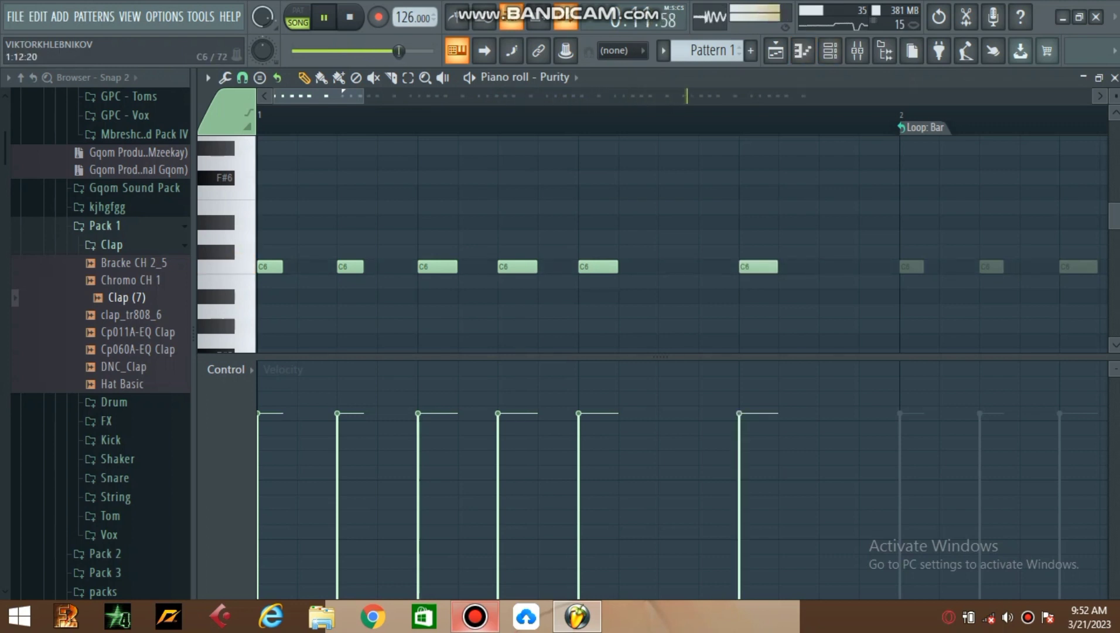
left_click(828, 266)
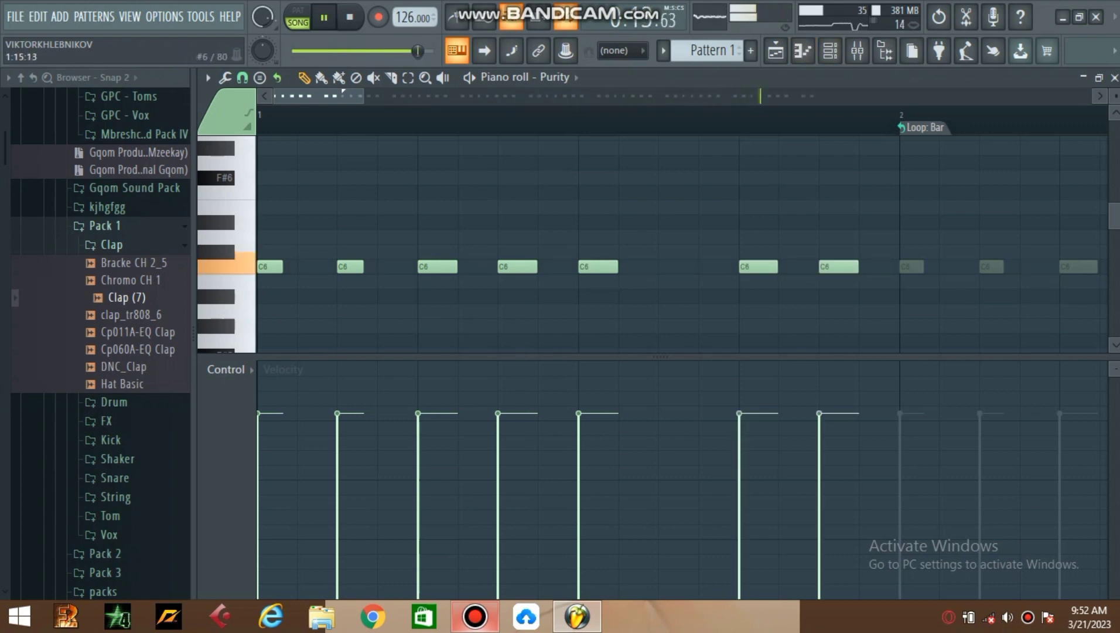
Step: Lower the velocities of the Purity notes on steps 3, 5, 7, 9 and 15, and return to the channel rack
left_click_drag(819, 412, 819, 448)
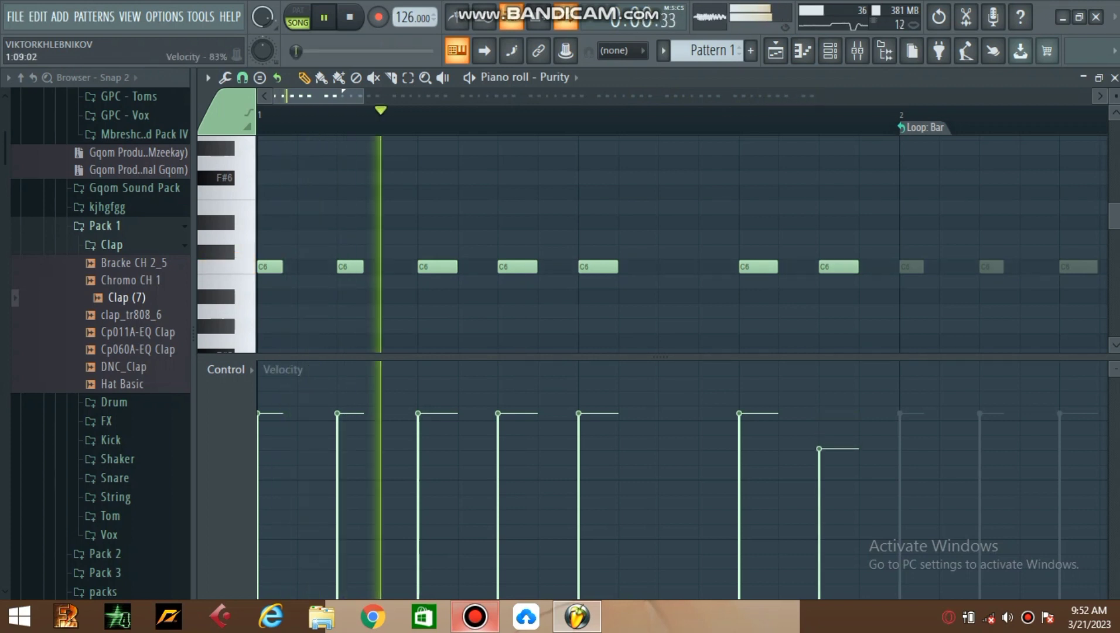
left_click(582, 449)
left_click(502, 428)
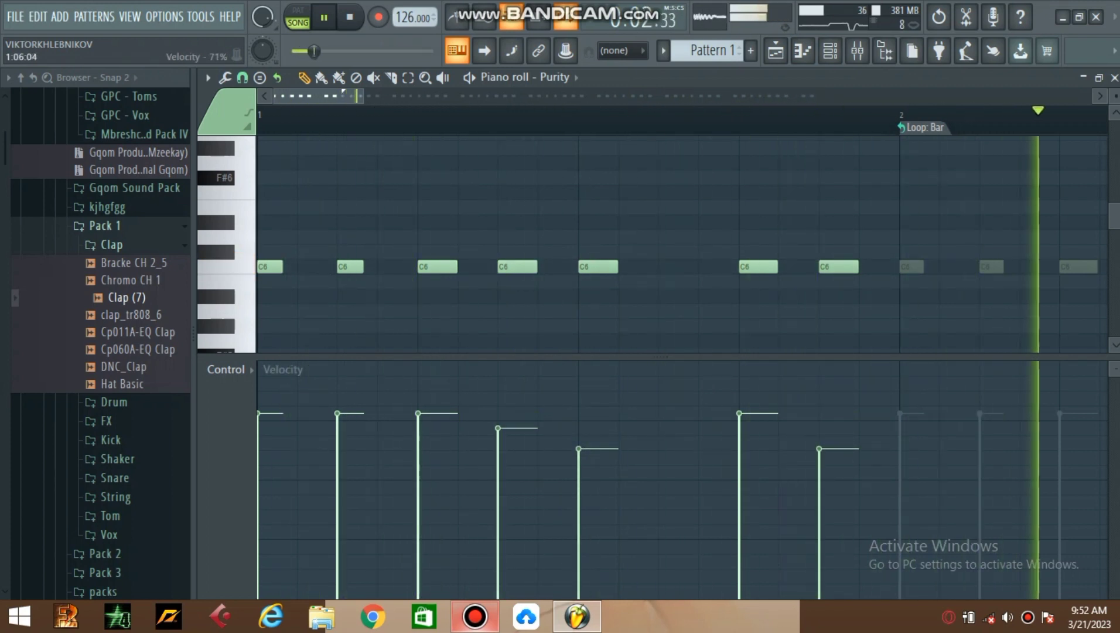
left_click(446, 435)
left_click_drag(417, 435, 418, 428)
mouse_move(338, 413)
left_mouse_down()
mouse_move(337, 432)
mouse_move(338, 422)
left_mouse_up()
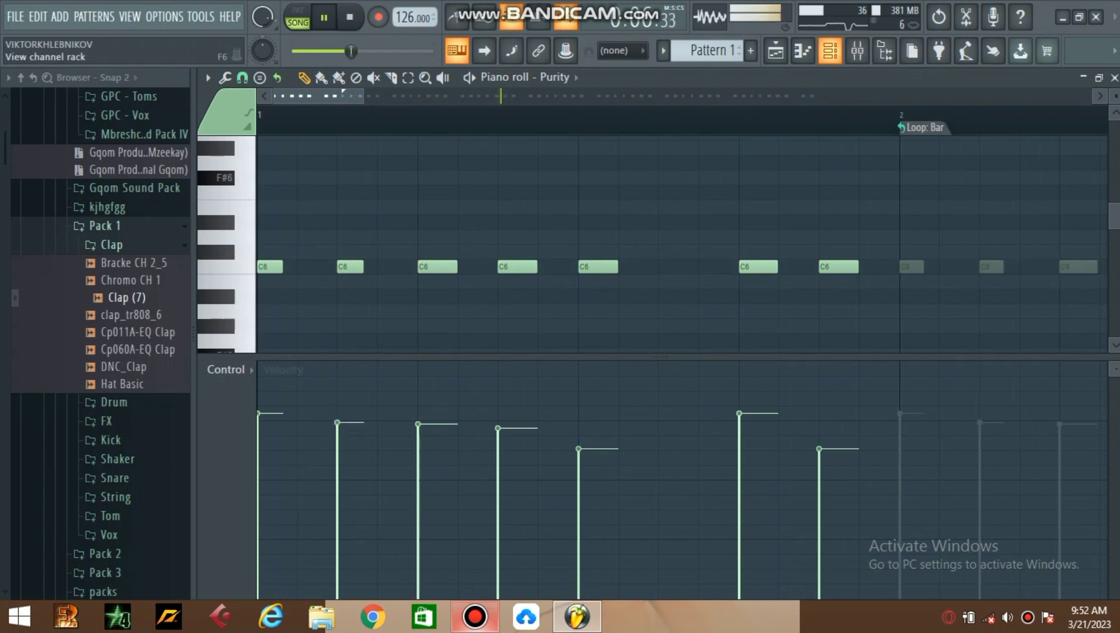
left_click(830, 50)
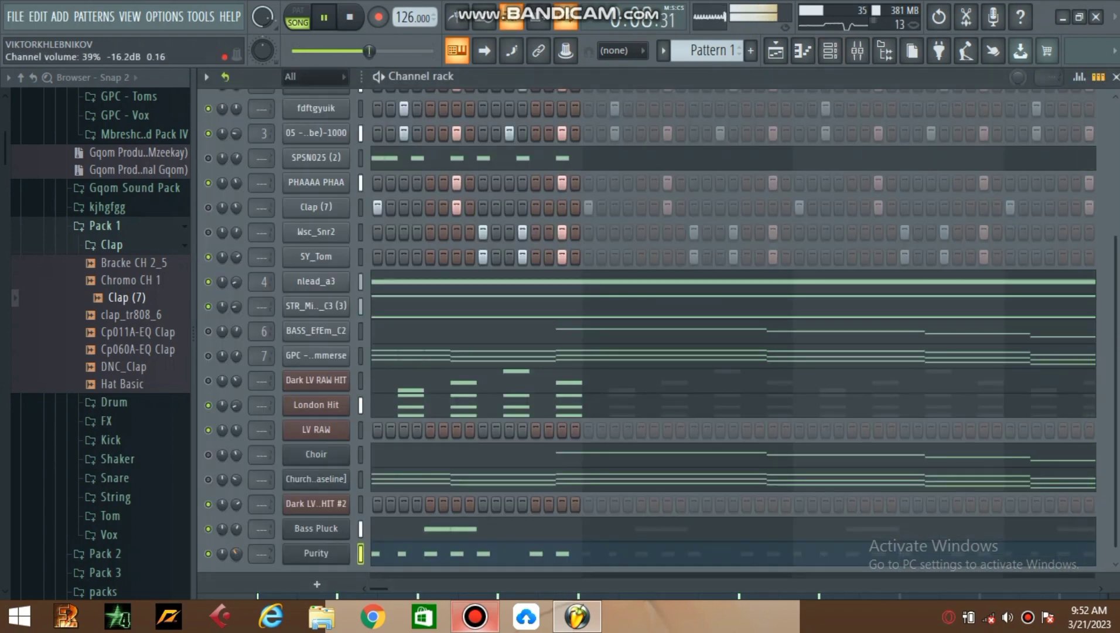
Step: Lower the system volume to 84 and add Clap (7) hits on steps 7, 12 and 15
scroll(317, 351, "up", 5)
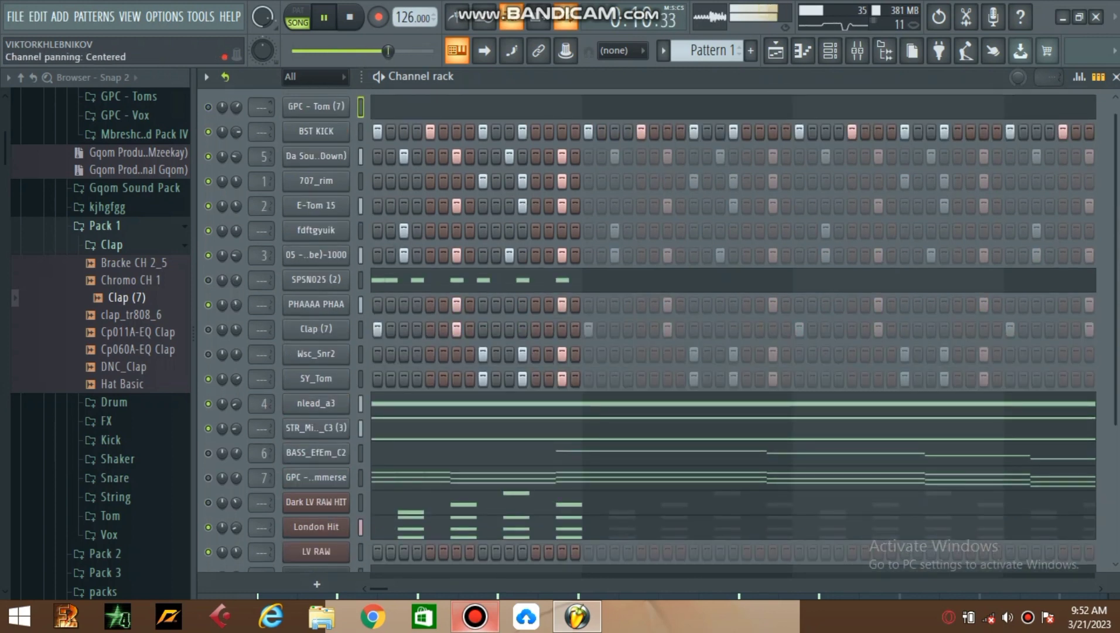
key("XF86AudioLowerVolume")
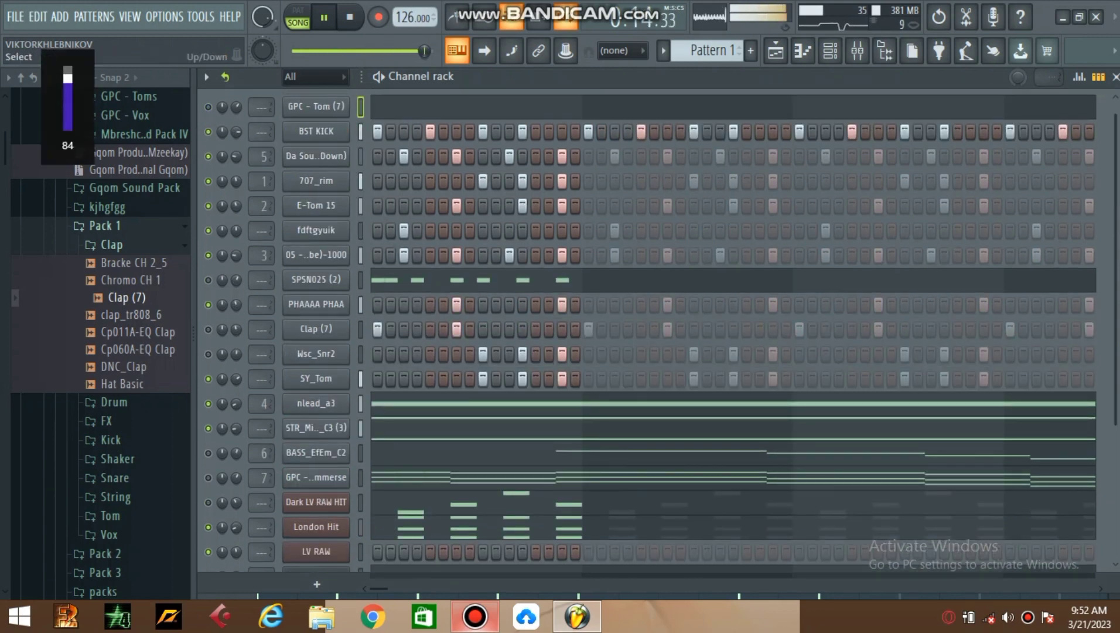
scroll(650, 328, "down", 3)
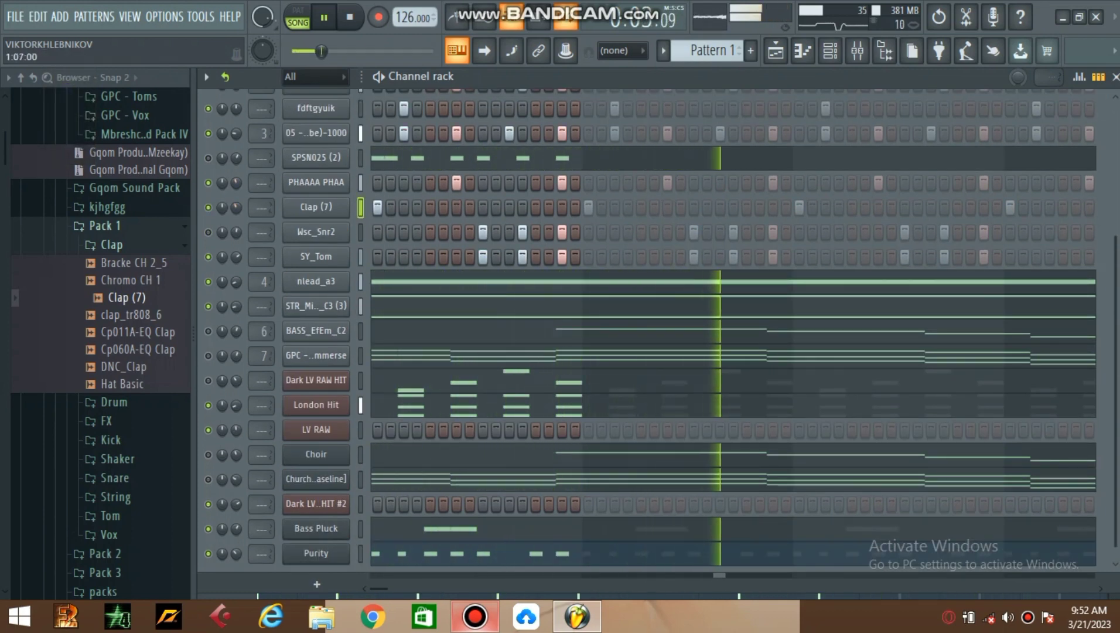
left_click(457, 207)
left_click(522, 208)
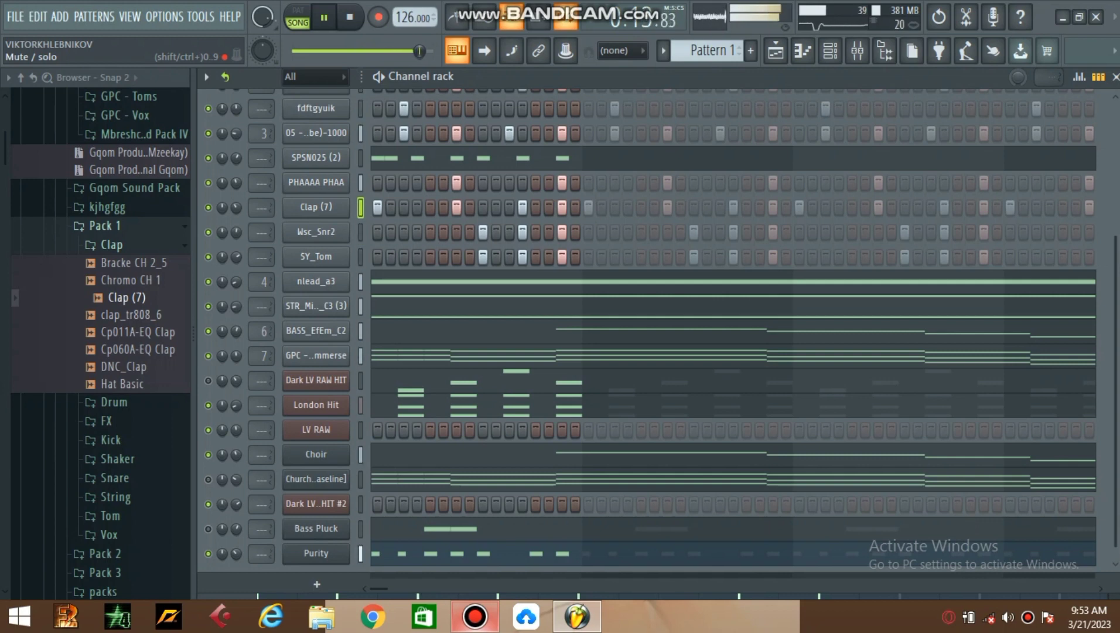
Step: Lower the volumes of the GPC chord part and Church [Baseline] slightly, and route Church [Baseline] to mixer track 7
left_click_drag(429, 51, 307, 51)
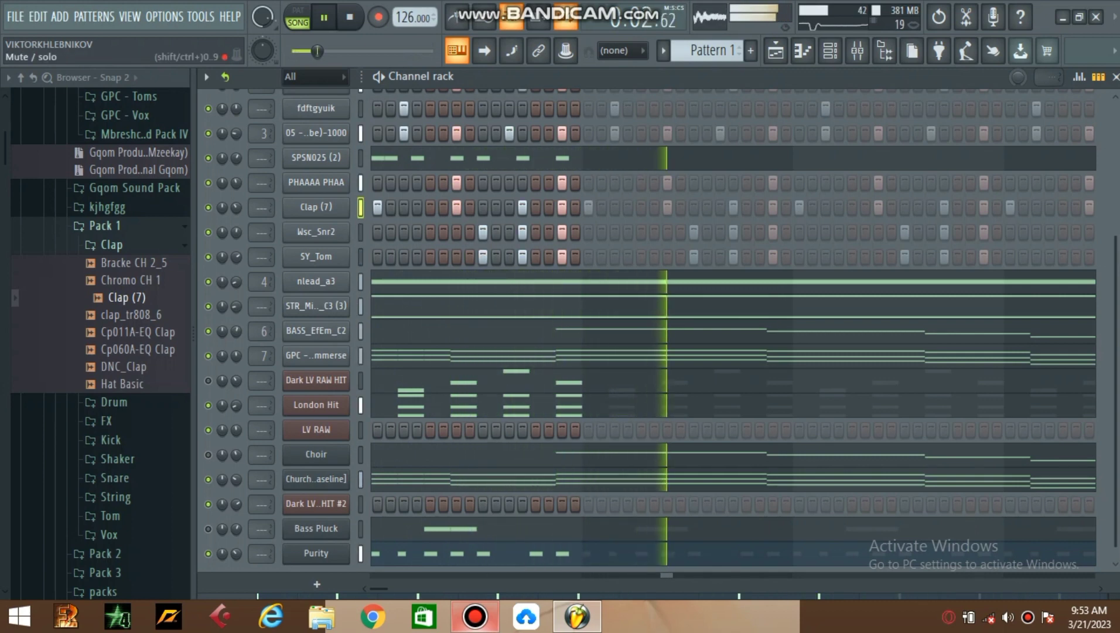
left_click_drag(236, 355, 236, 362)
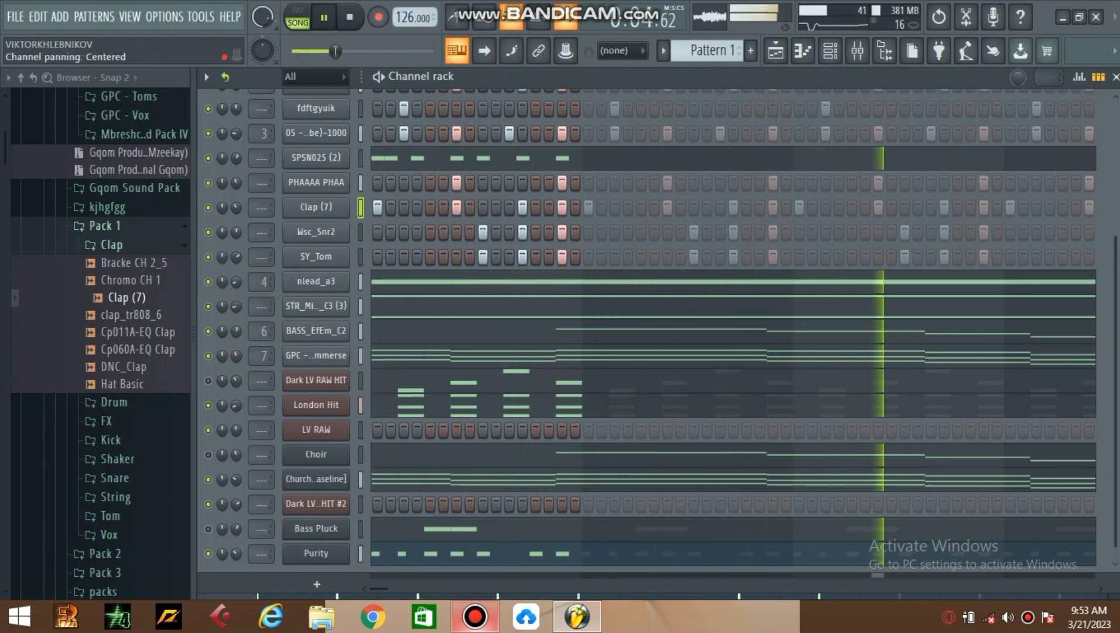
left_click_drag(236, 454, 236, 460)
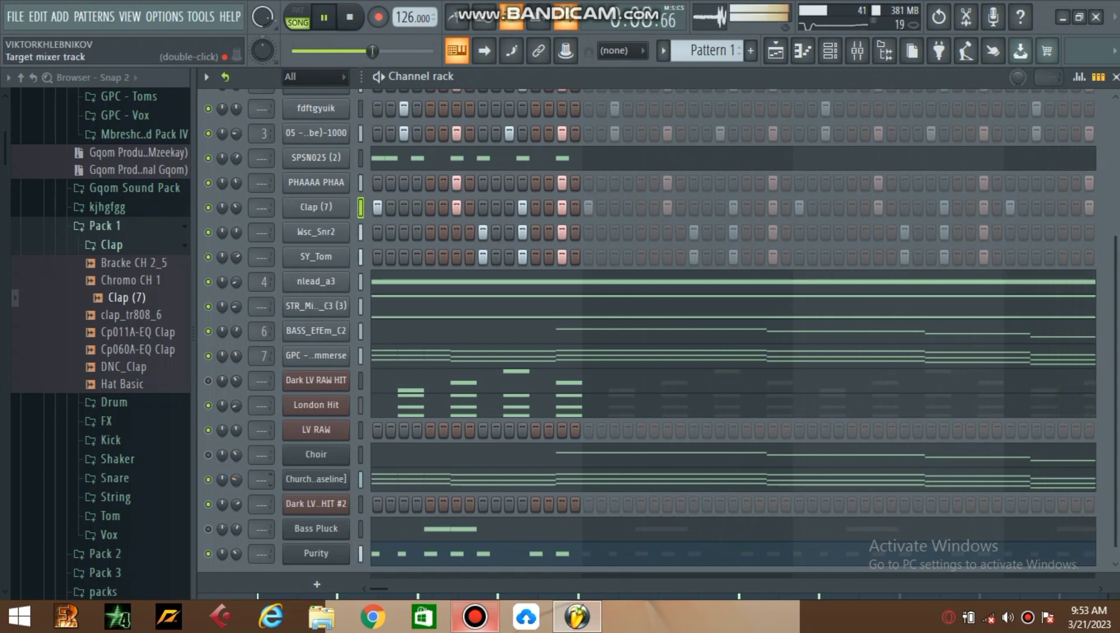
scroll(261, 479, "down", 2)
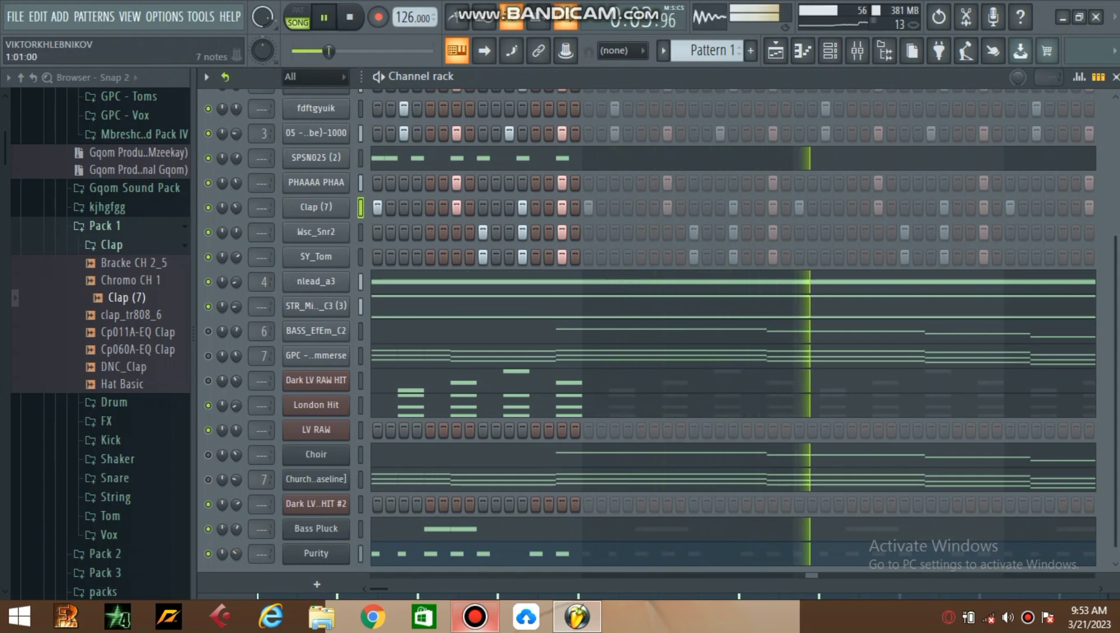
Step: Turn off looping for the Bass Pluck part and repeat its two-note phrase in every bar through bar 8
left_click(411, 526)
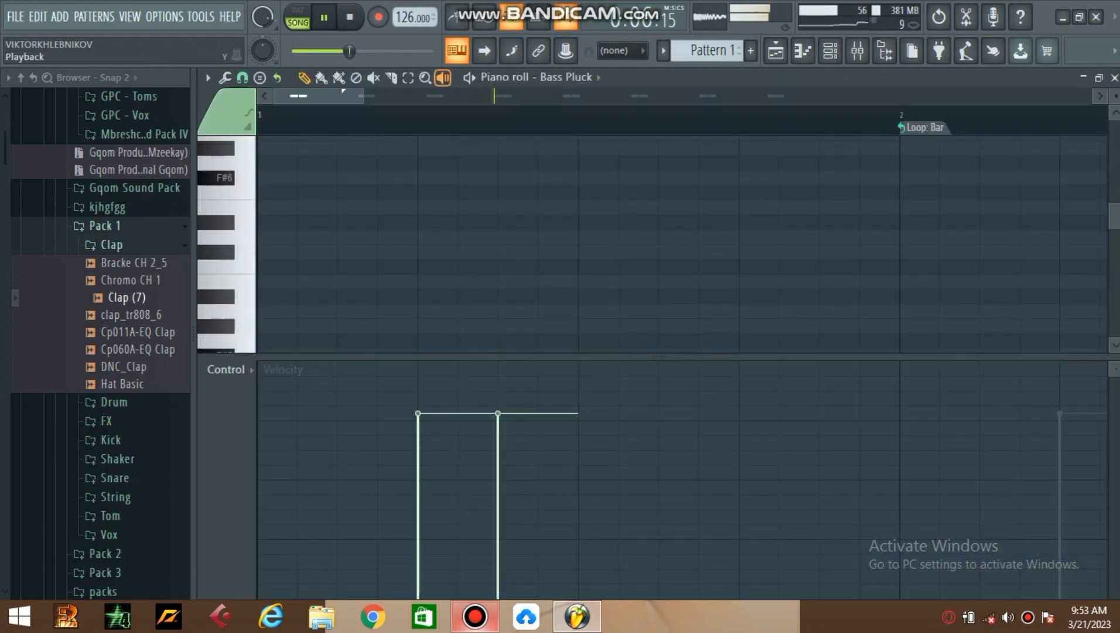
left_click_drag(364, 96, 535, 96)
right_click(495, 130)
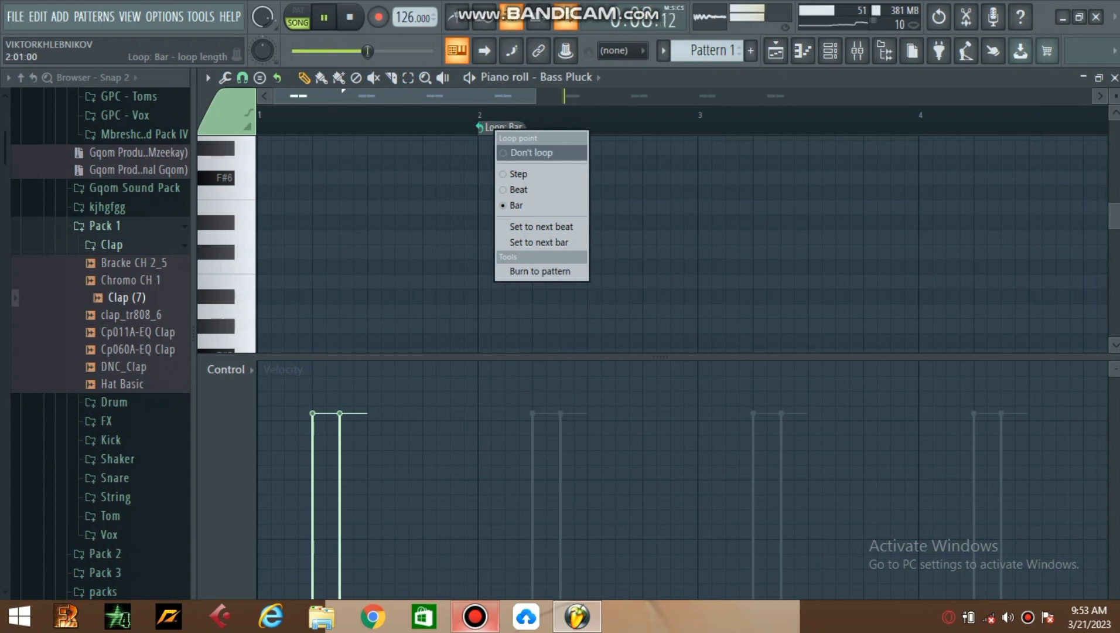
left_click(532, 153)
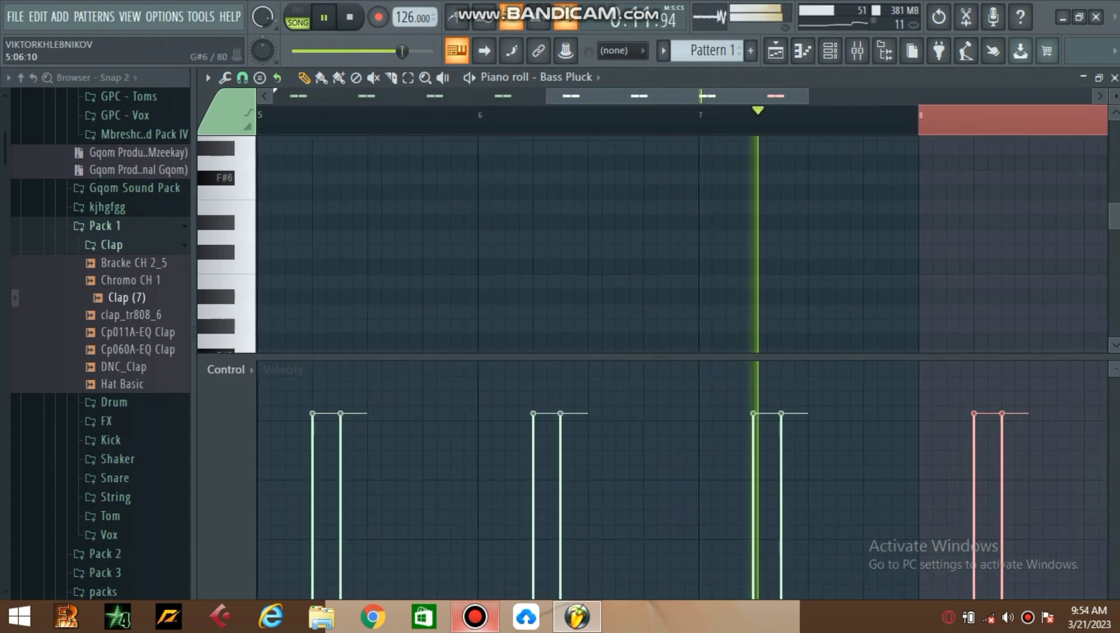
scroll(379, 116, "down", 2)
right_click(516, 119)
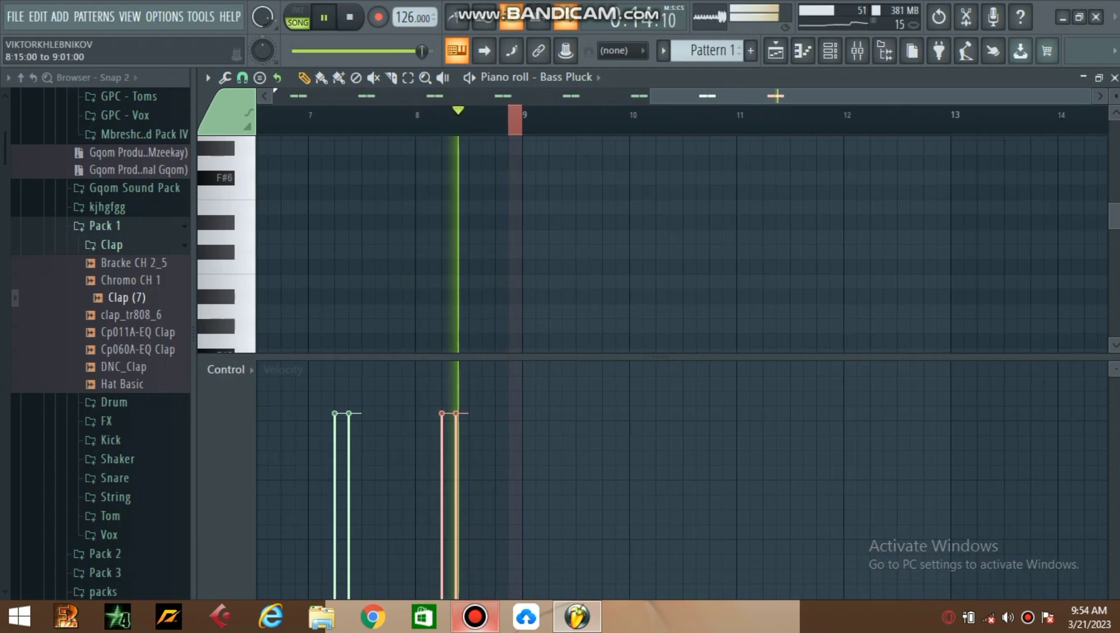
Step: Add three consecutive one-step F#4 notes at the start of bar 5 in the Bass Pluck part
scroll(410, 229, "up", 2)
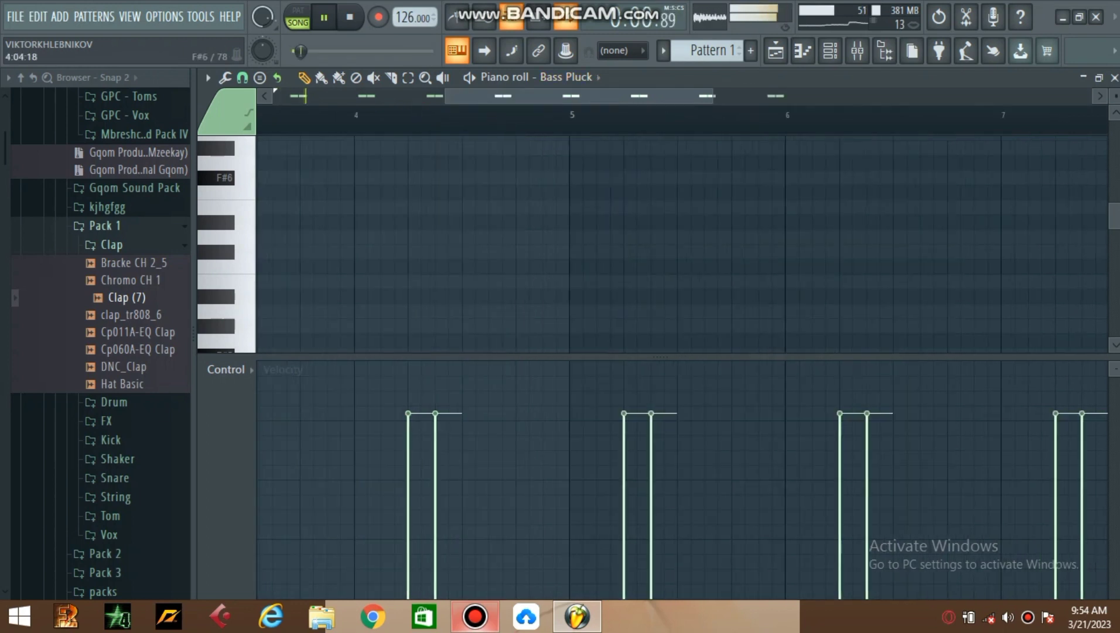
scroll(483, 227, "down", 3)
scroll(473, 229, "down", 2)
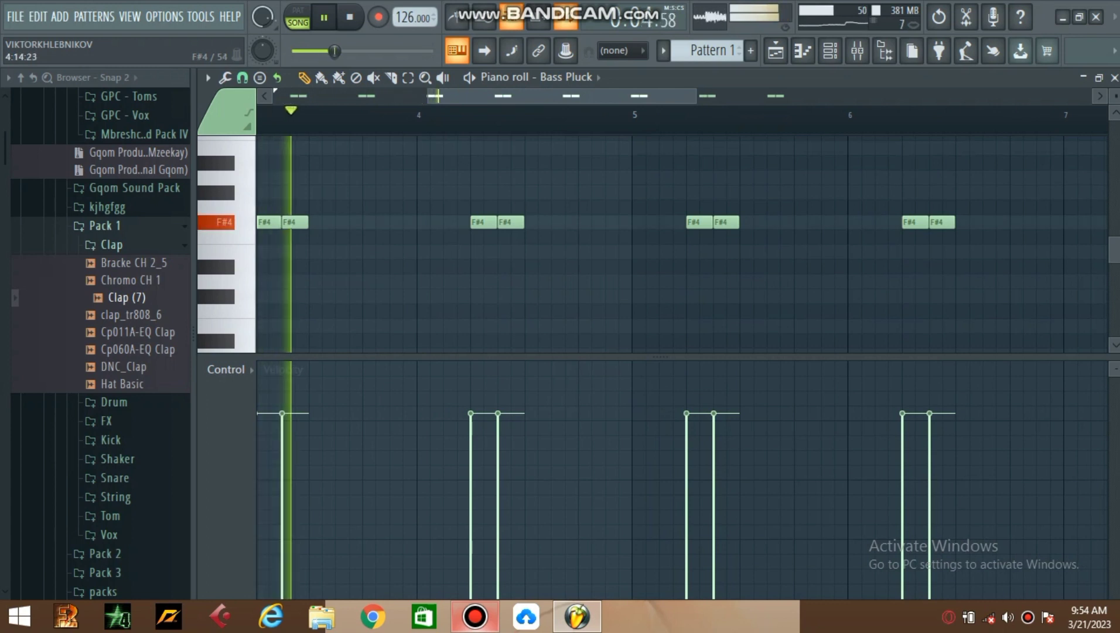
left_click(639, 222)
left_click(653, 222)
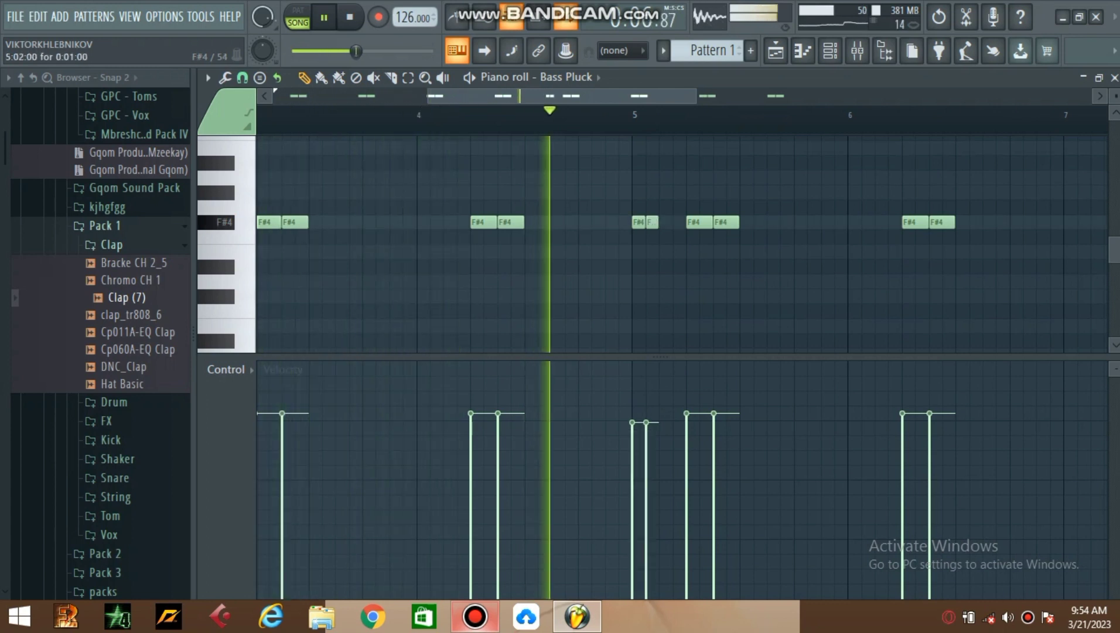
left_click(666, 223)
Step: Lower the three short notes at the start of bar 5 to B3 and give them gradually rising velocities
scroll(670, 124, "up", 3)
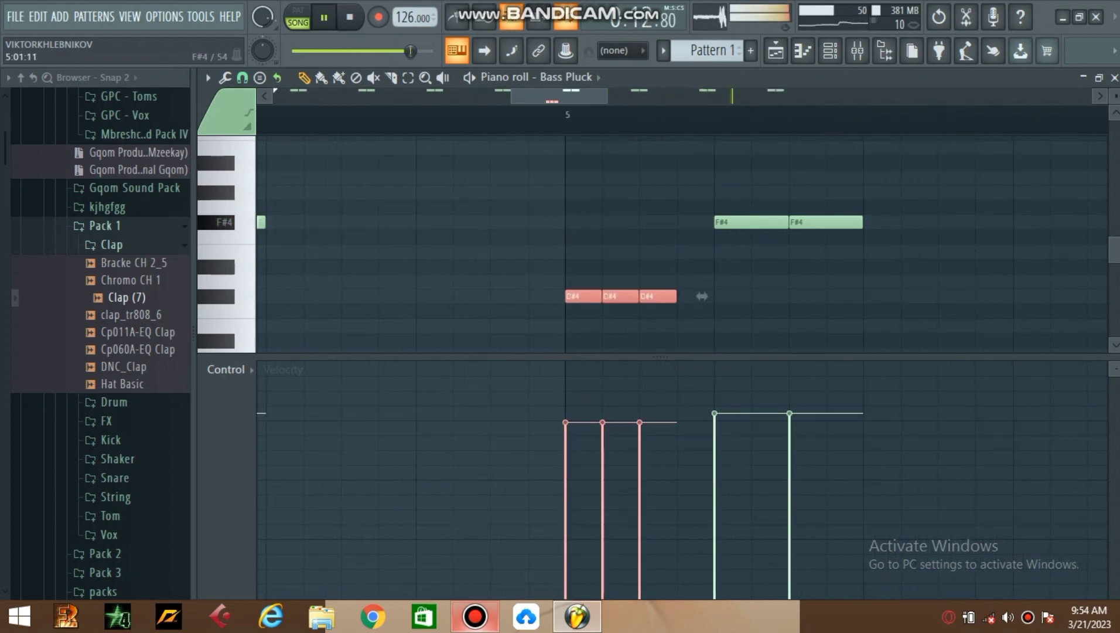
key("Down")
key("shift+Up")
key("Down")
scroll(582, 223, "up", 3)
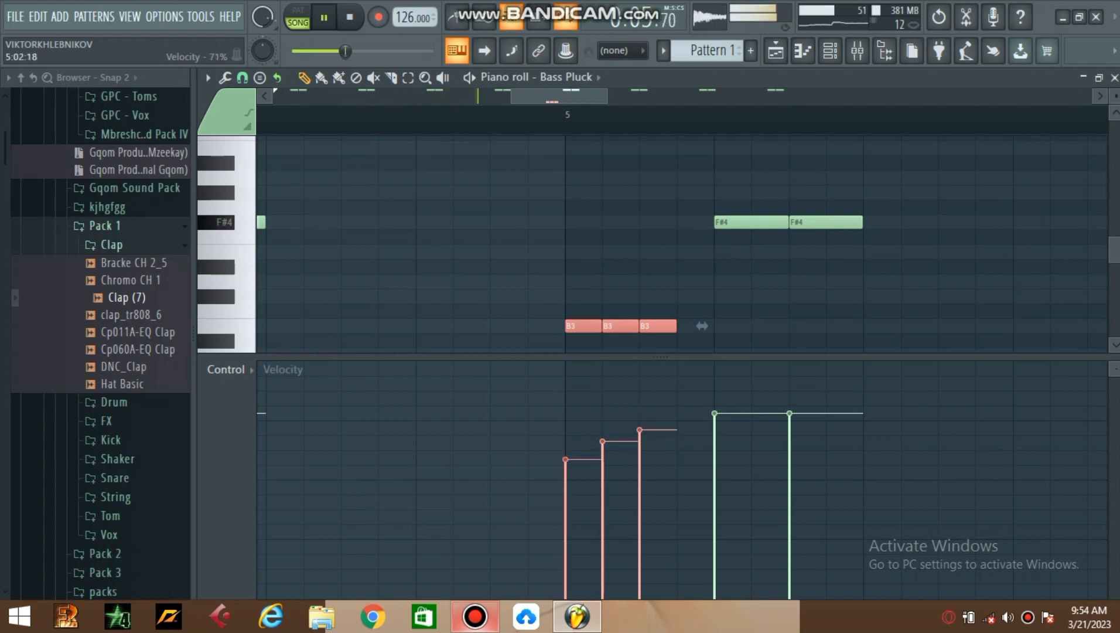
left_click(771, 178, "ctrl")
Step: Lengthen the third B3 note in bar 5 to two steps and add a B3 note directly before the two-note phrase in bars 2 and 3
scroll(771, 177, "down", 3)
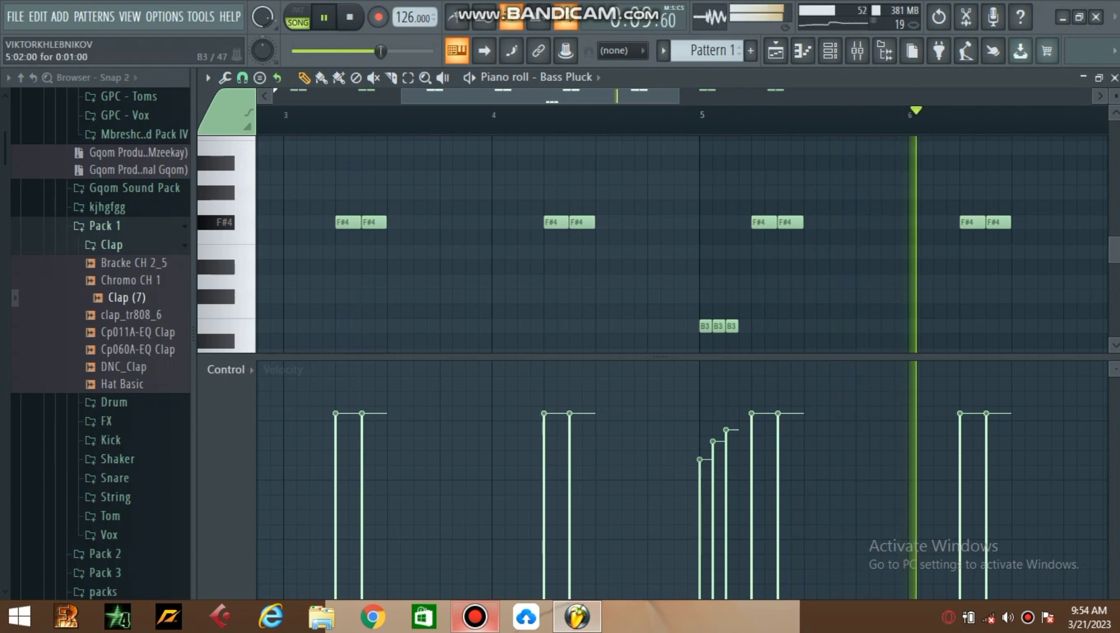
left_click_drag(736, 326, 749, 325)
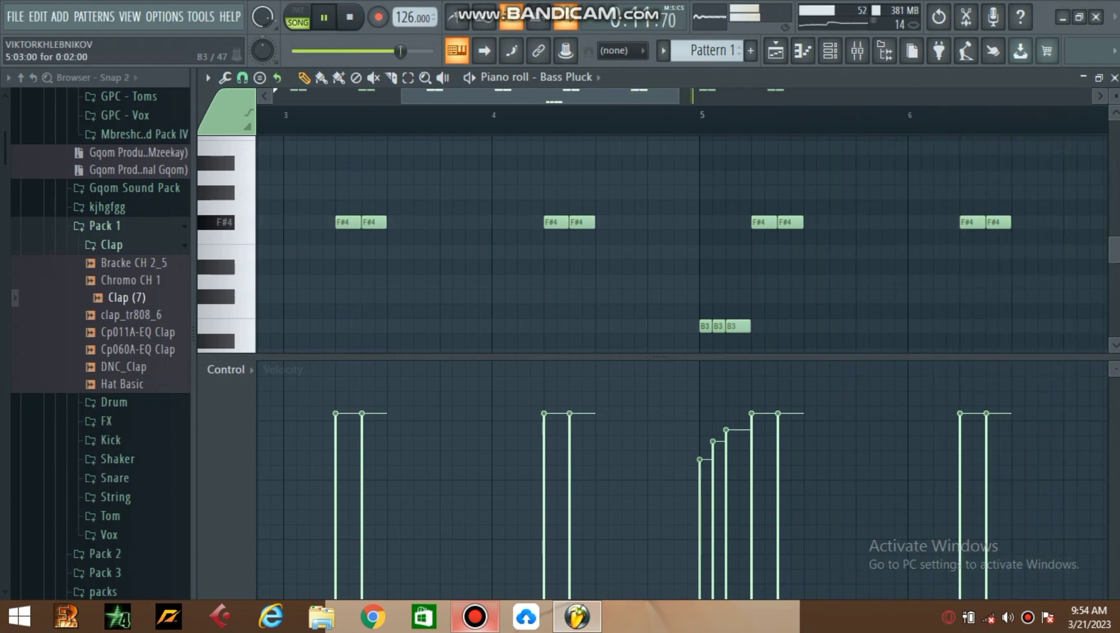
left_click_drag(540, 96, 410, 96)
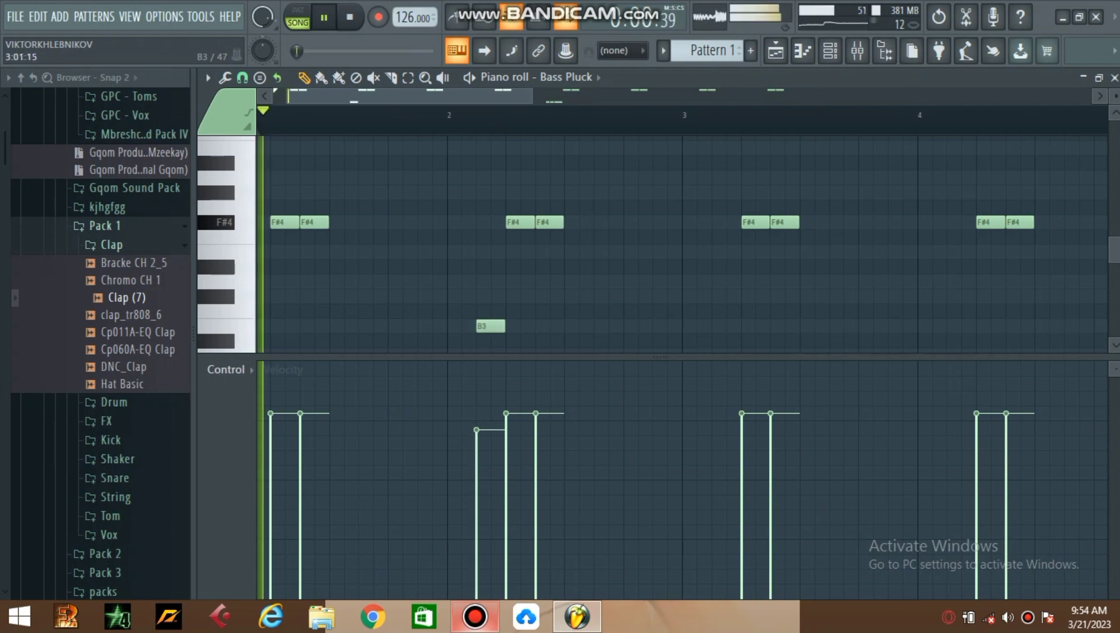
left_click(726, 325)
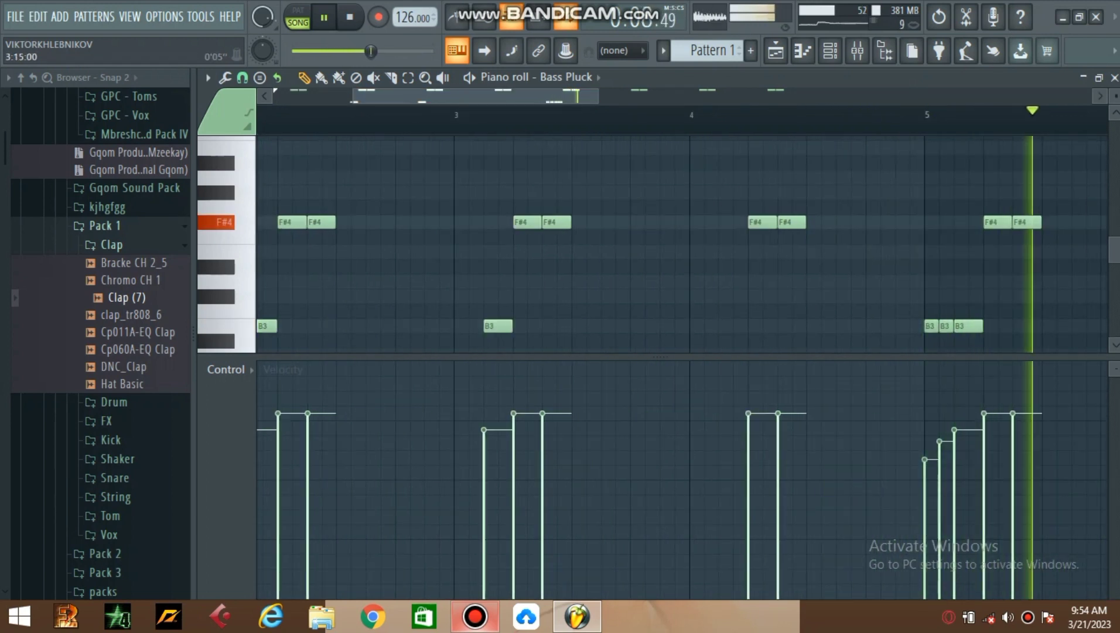
Step: Add two notes before the two-note phrase in bar 4, pitched E4 and A4
scroll(685, 222, "up", 1)
scroll(685, 222, "down", 2)
scroll(686, 222, "up", 2)
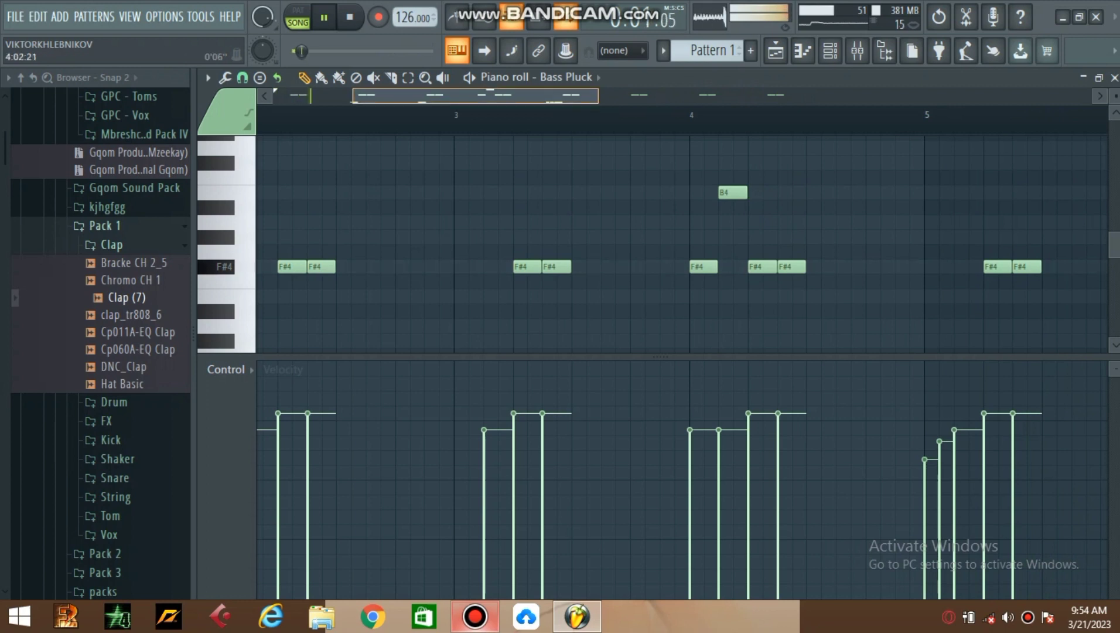
scroll(552, 95, "up", 1)
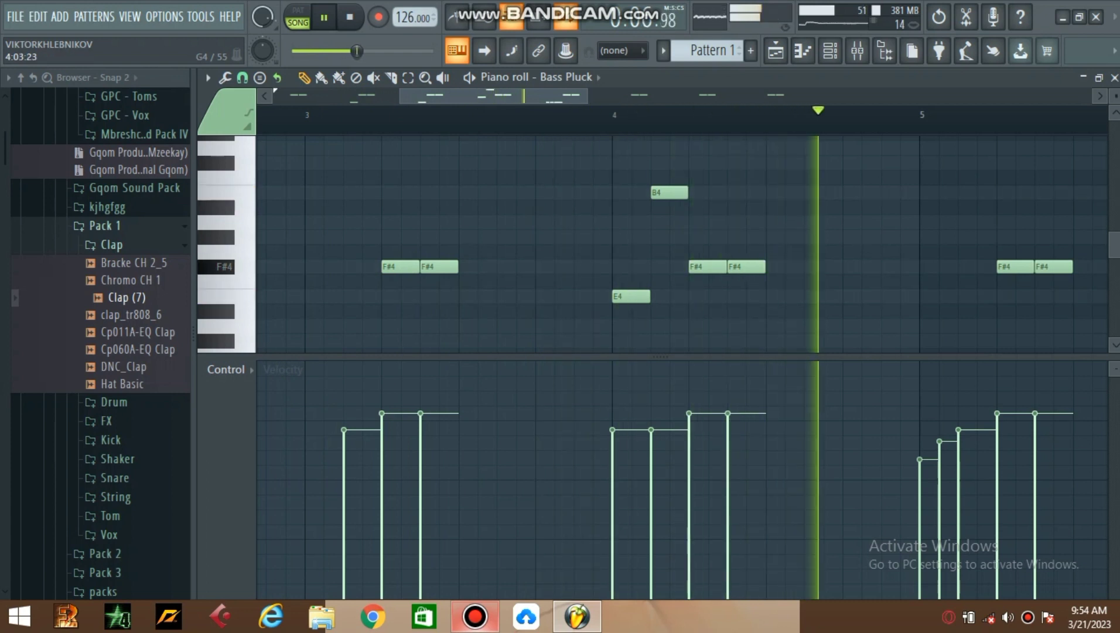
left_click_drag(669, 193, 669, 222)
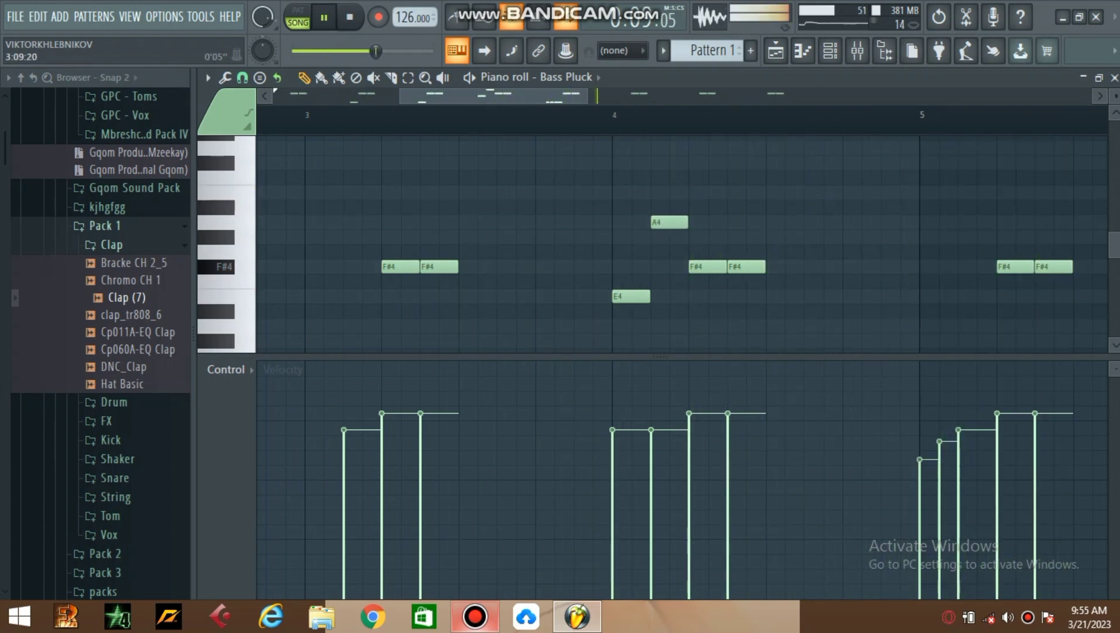
Step: Move the second note of bar 4 to F#4 and the first note to D4
left_click(495, 115)
left_click_drag(495, 96, 518, 99)
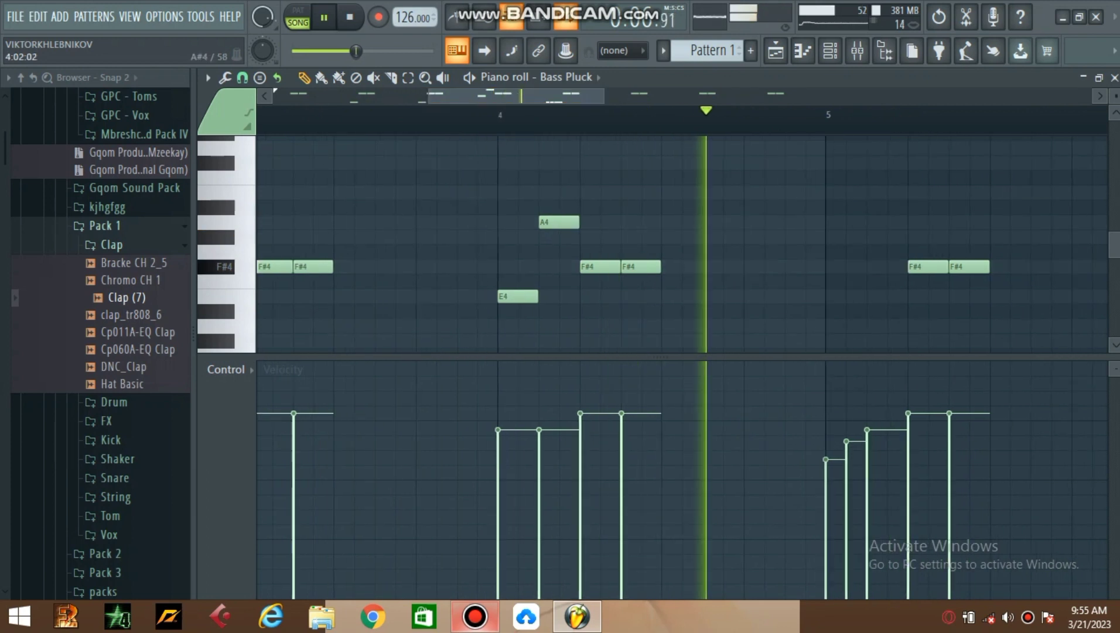
left_click(344, 115)
left_click_drag(559, 222, 558, 266)
key("space")
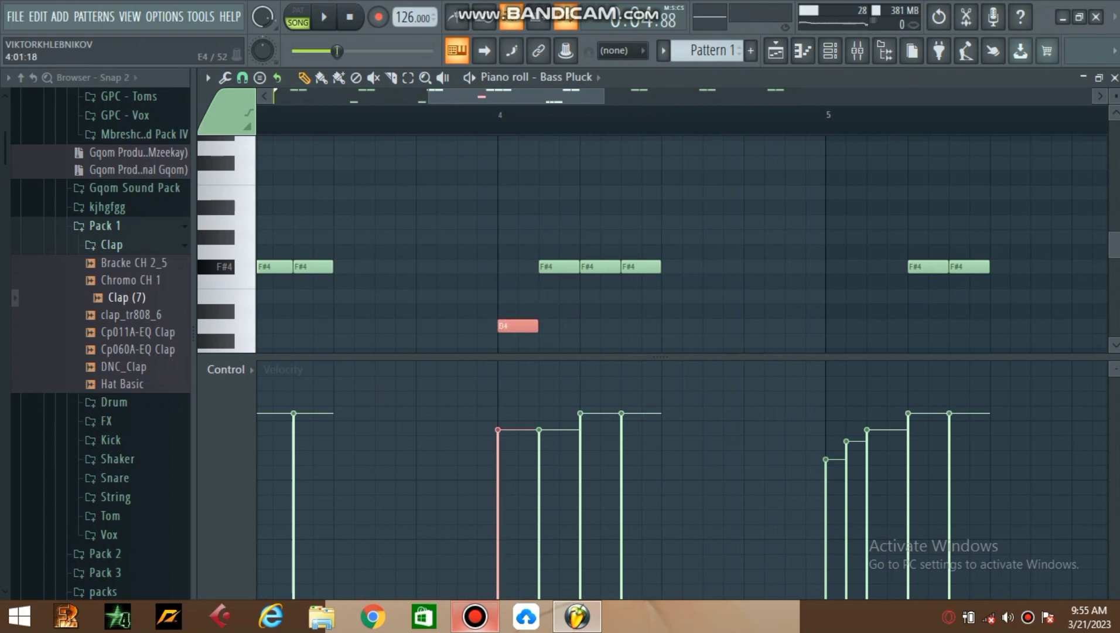
Step: Lower the first note of bar 4 to B3, auditioning the pitches along the way
key("shift+Up")
key("space")
scroll(681, 296, "down", 2)
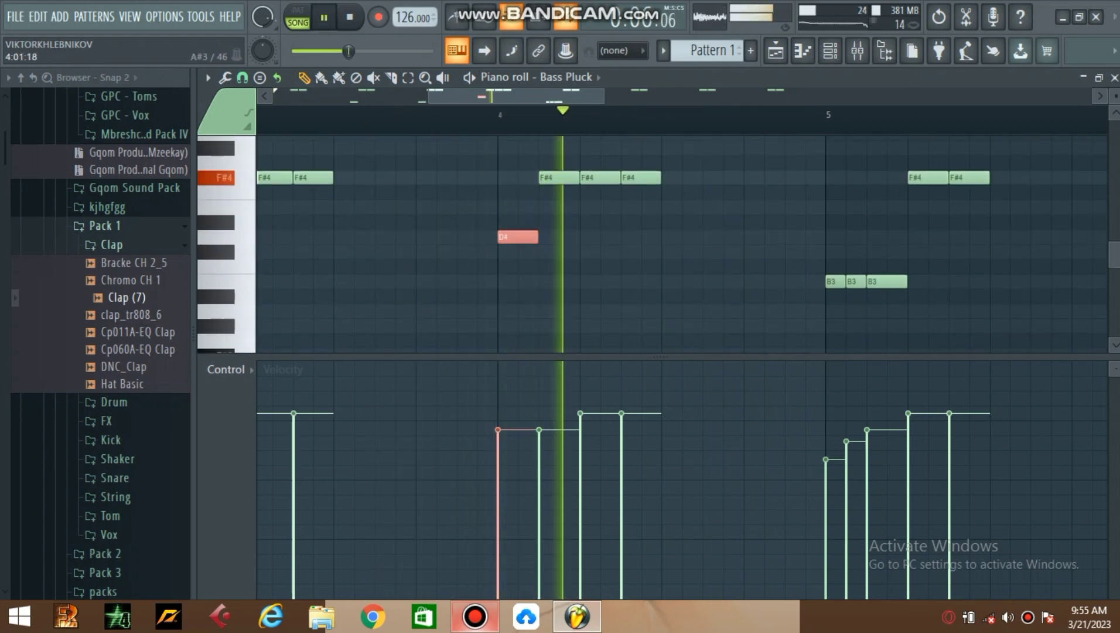
scroll(681, 296, "up", 1)
key("space")
key("shift+Down")
key("space")
scroll(513, 296, "down", 1)
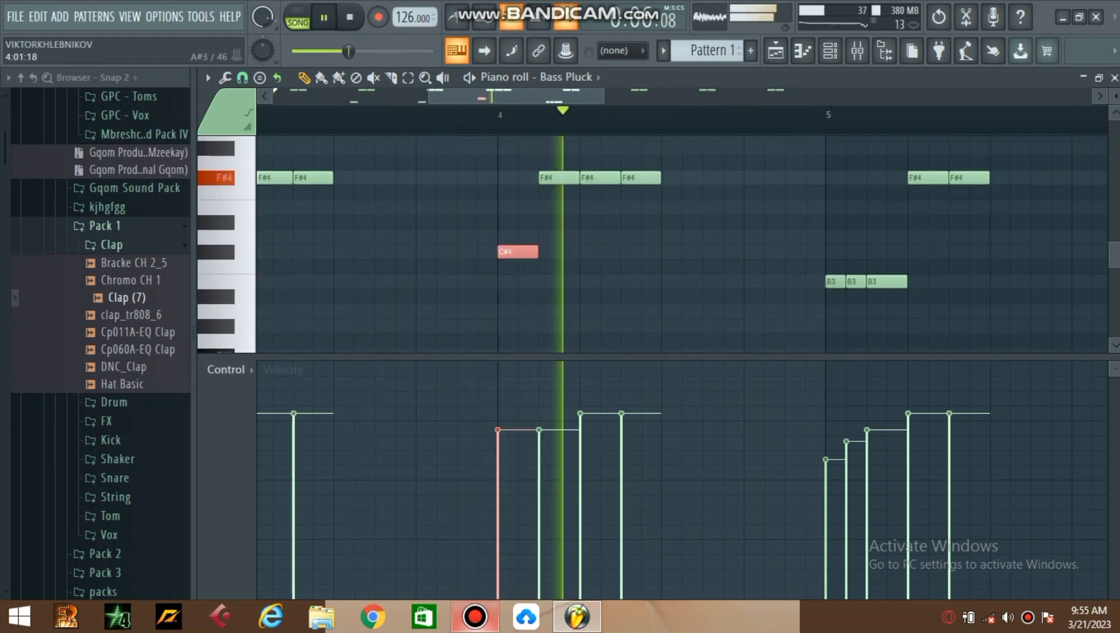
key("space")
key("shift+Down")
key("shift+Down")
key("space")
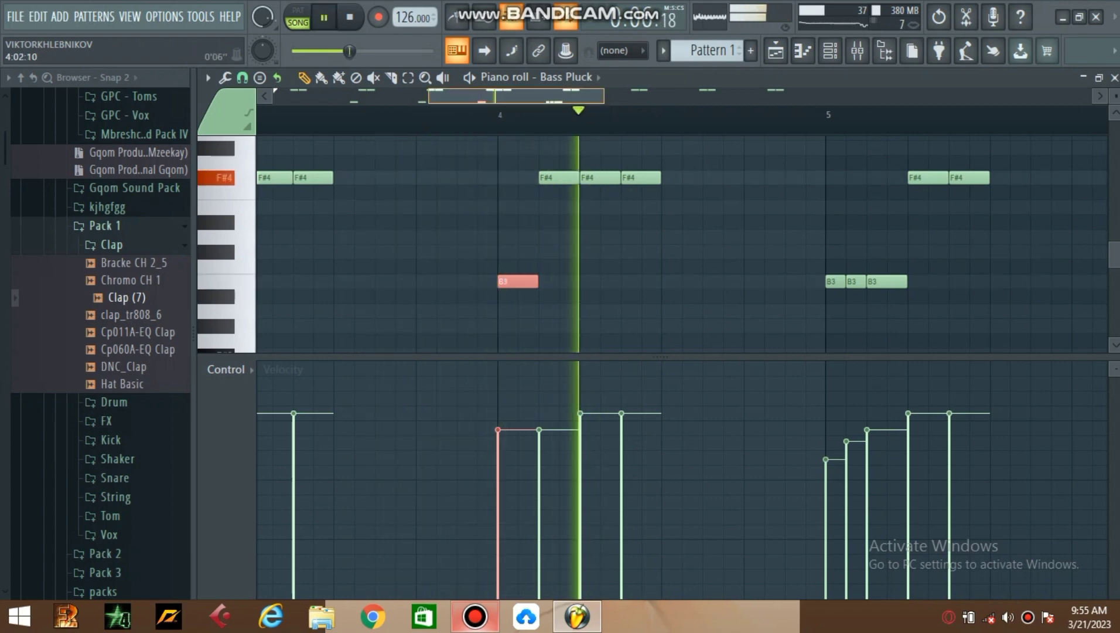
Step: Review the whole Bass Pluck part with nothing selected, return to the top of the channel rack and stop playback
scroll(625, 235, "down", 2)
scroll(570, 234, "down", 2)
key("ctrl+d")
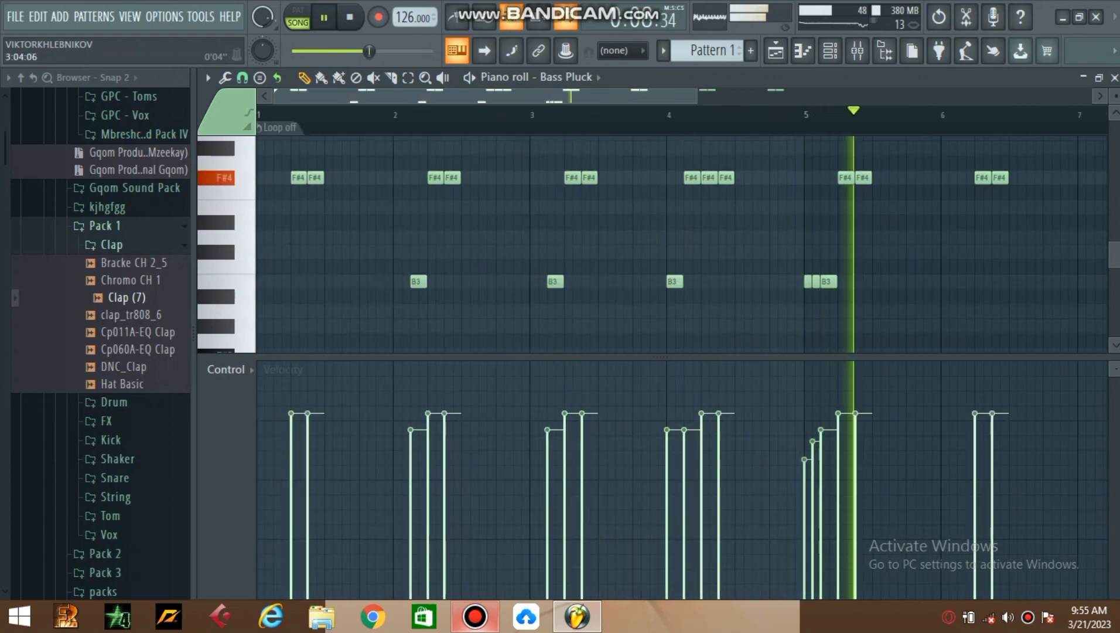
scroll(680, 243, "down", 2)
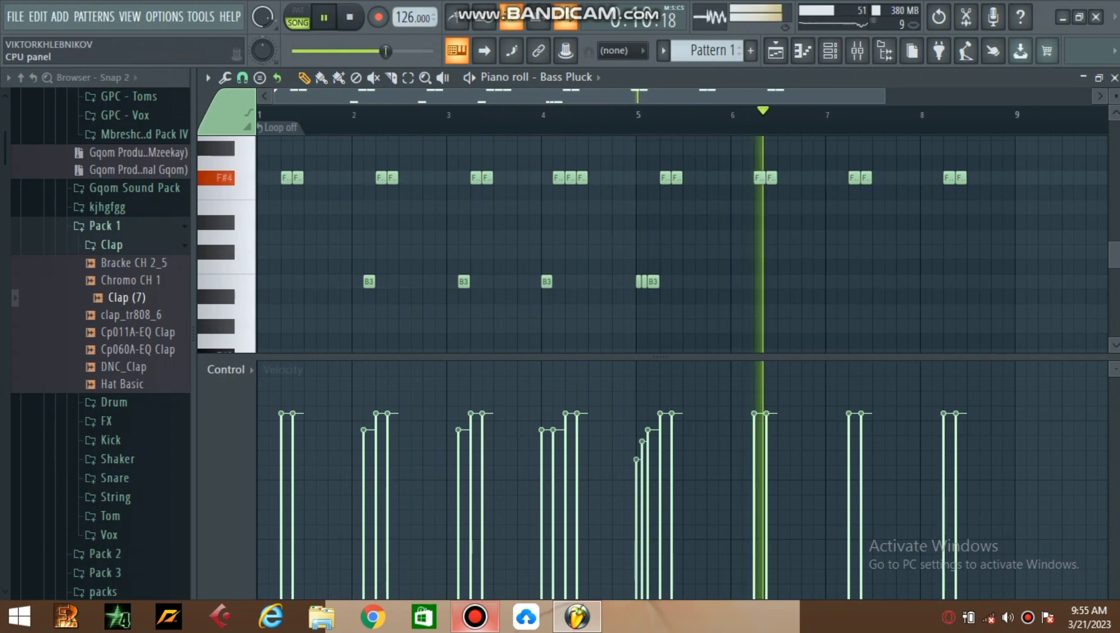
key("F6")
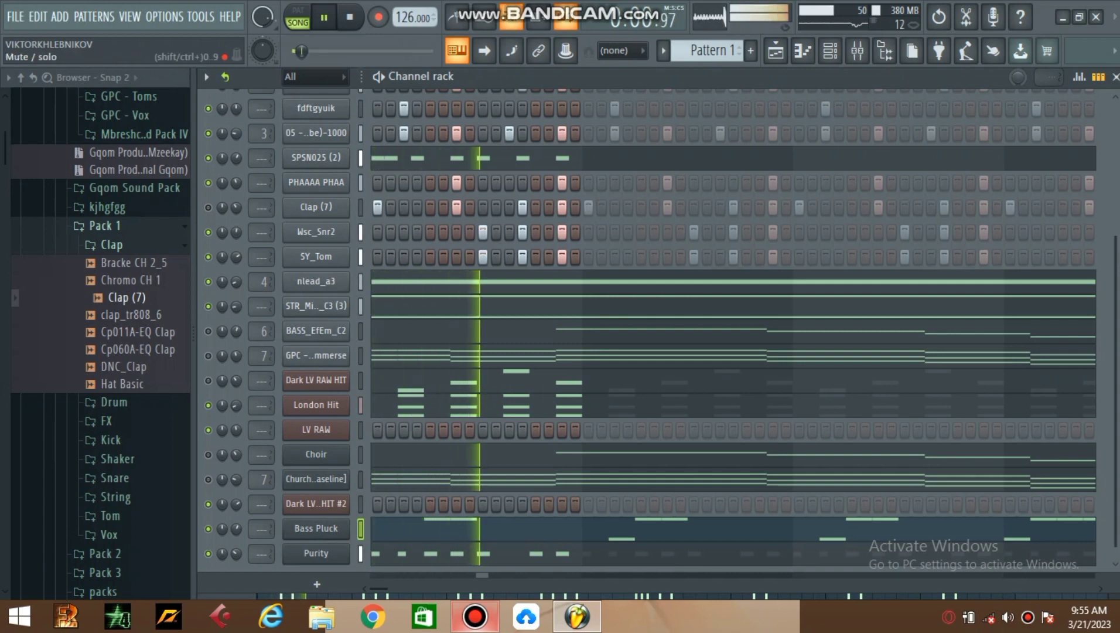
scroll(732, 328, "up", 5)
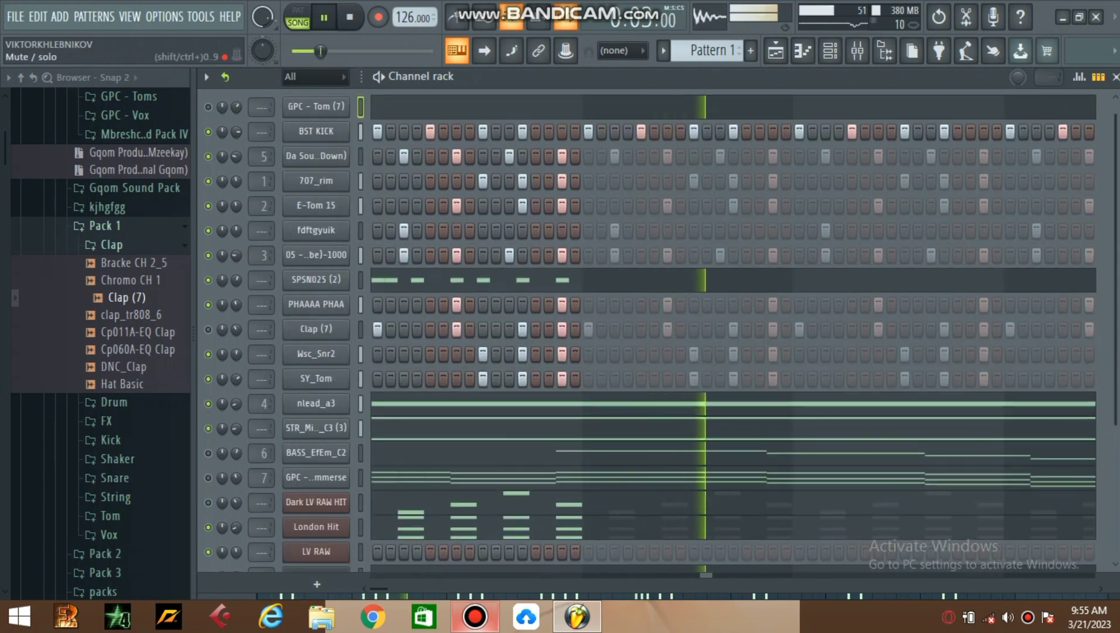
key("space")
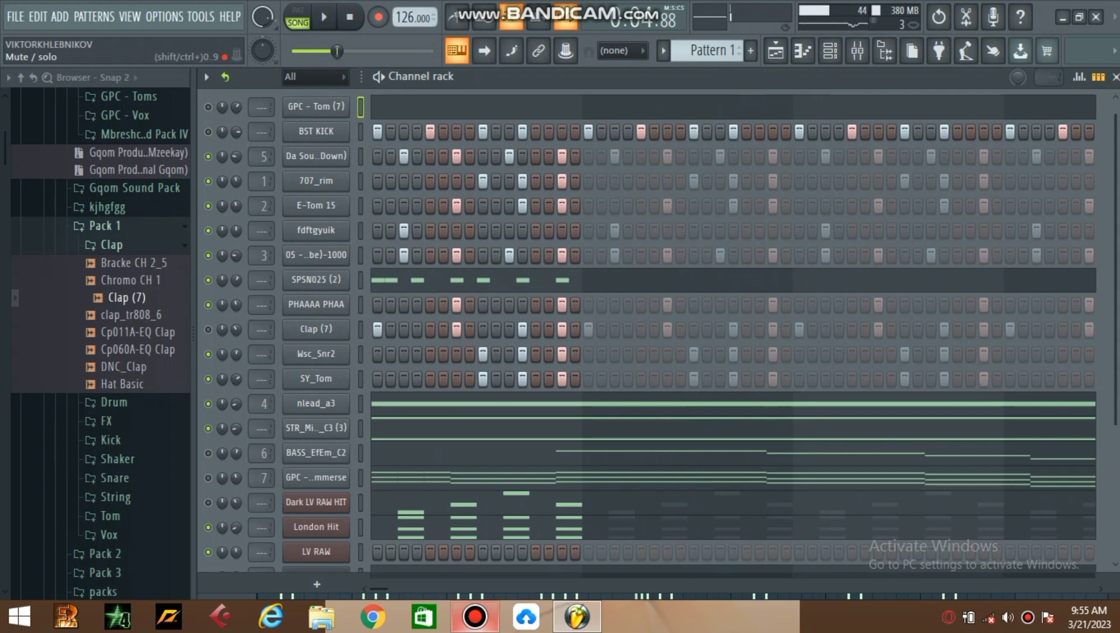
left_click(475, 616)
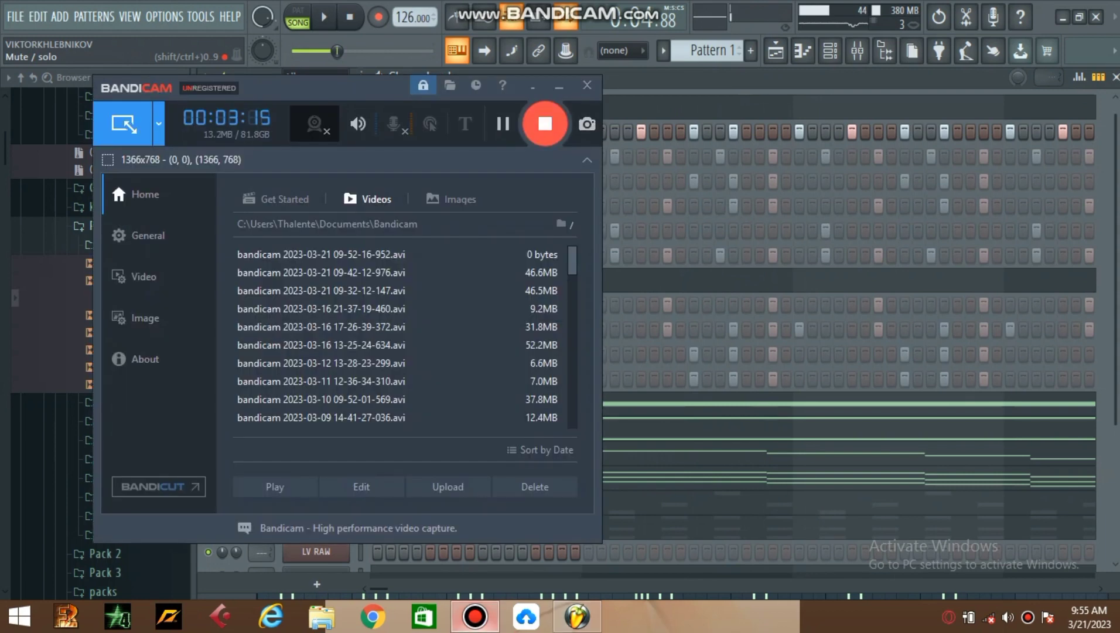